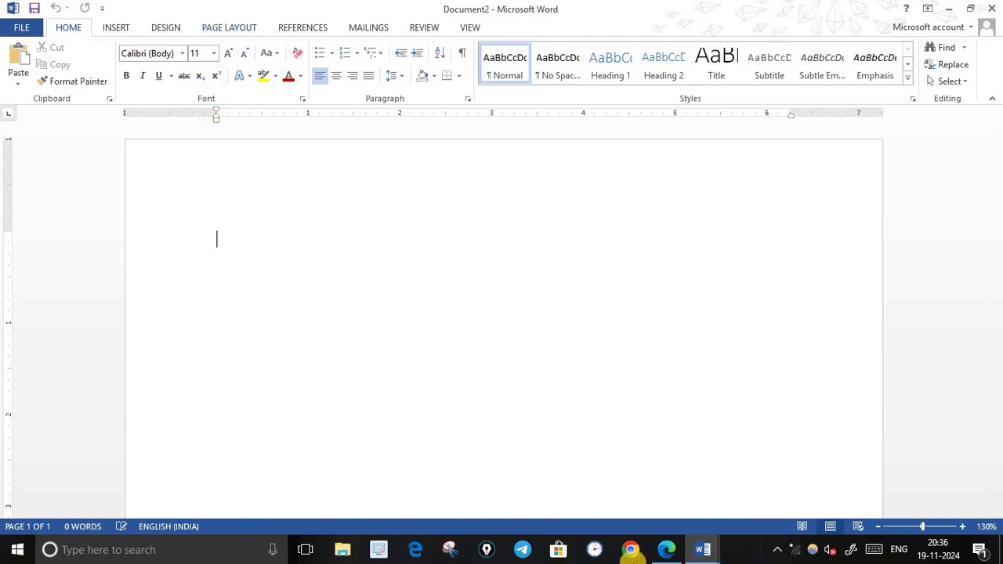
# Step: Review the formatting instructions in the BIS SSA LECTURE-3 PDF in Edge and return to the blank Document2 in Word
pyautogui.click(666, 549)
pyautogui.scroll(-2, 598, 414)
pyautogui.scroll(-10, 598, 414)
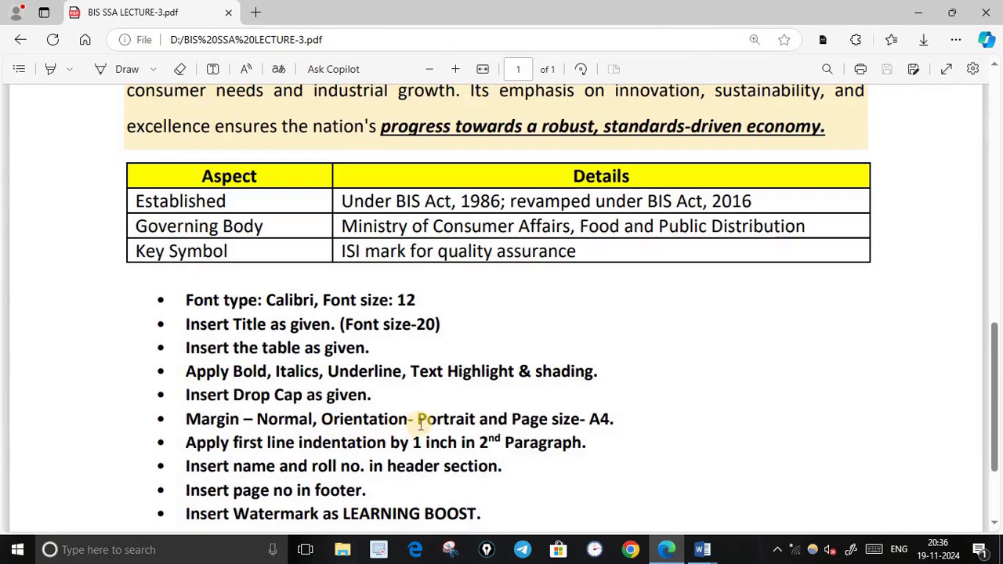
pyautogui.click(702, 550)
pyautogui.click(749, 507)
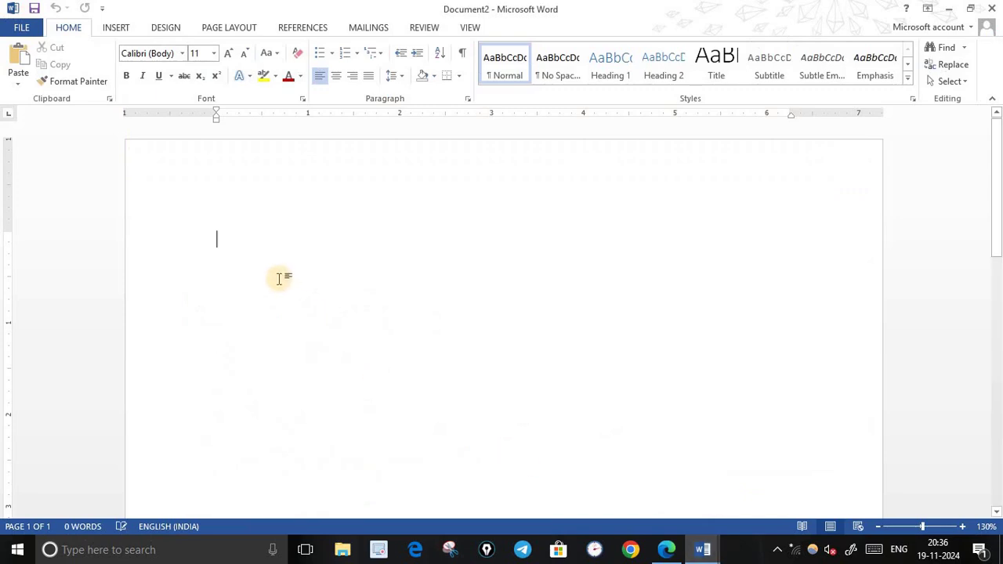
# Step: Apply the Narrow margin preset to the blank document
pyautogui.click(226, 28)
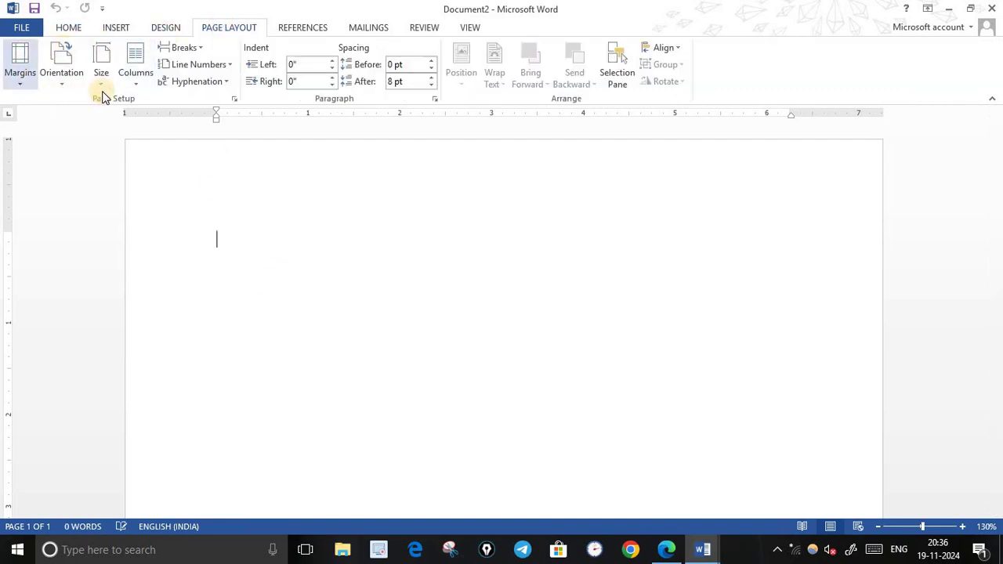
pyautogui.click(21, 79)
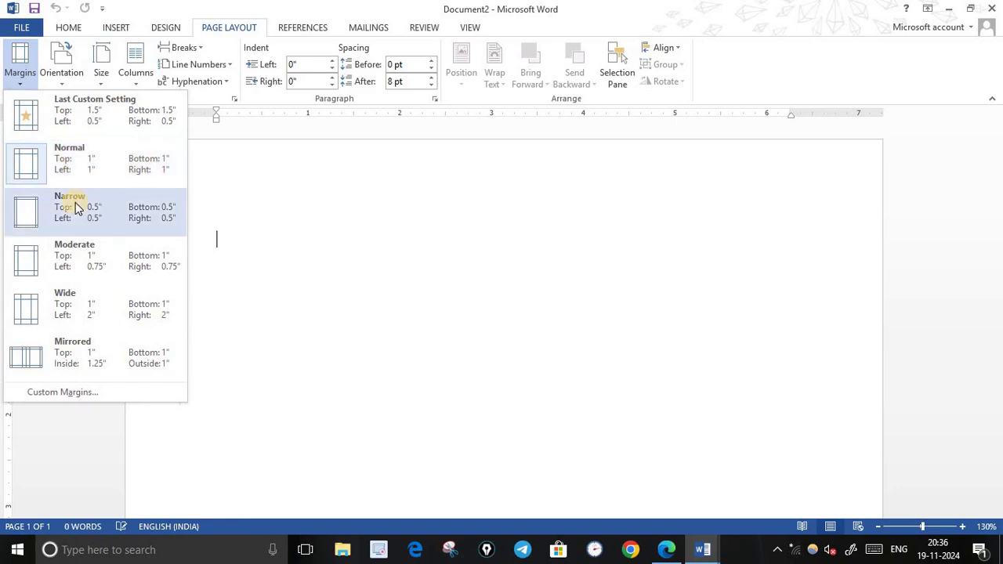
pyautogui.click(280, 208)
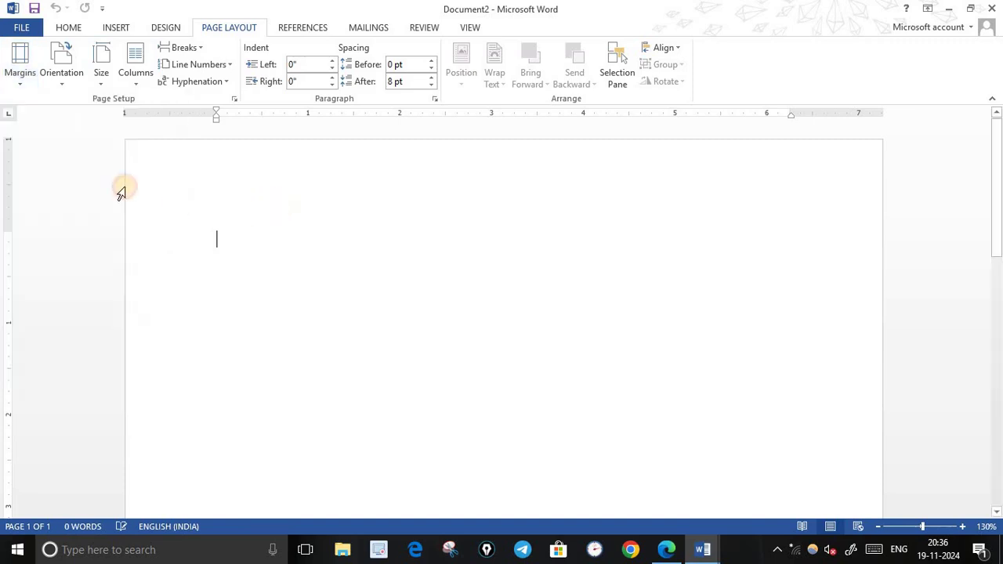
pyautogui.click(17, 81)
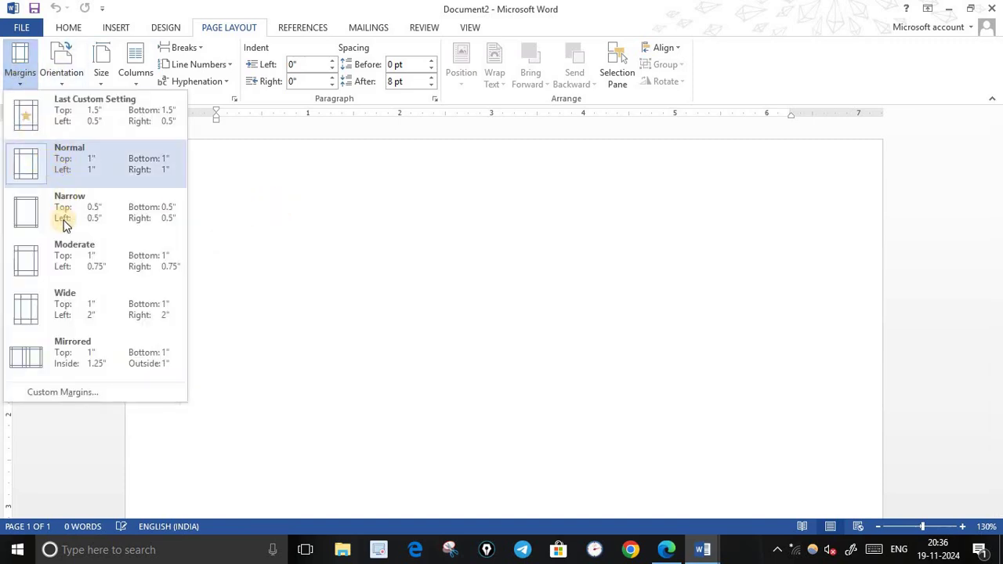
pyautogui.click(61, 220)
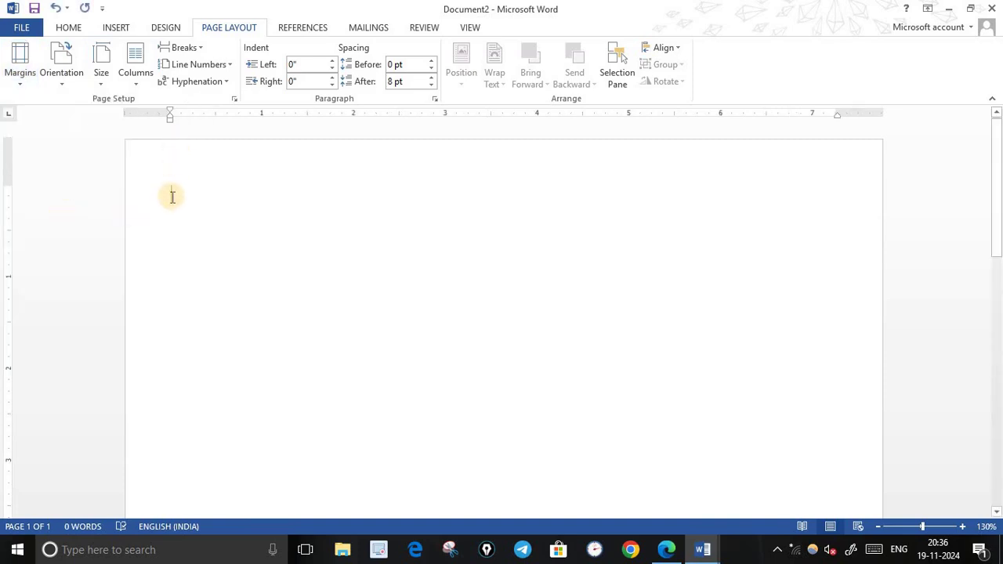
# Step: Undo the Narrow margin change, redo it, and look over the page from start to end
pyautogui.click(55, 9)
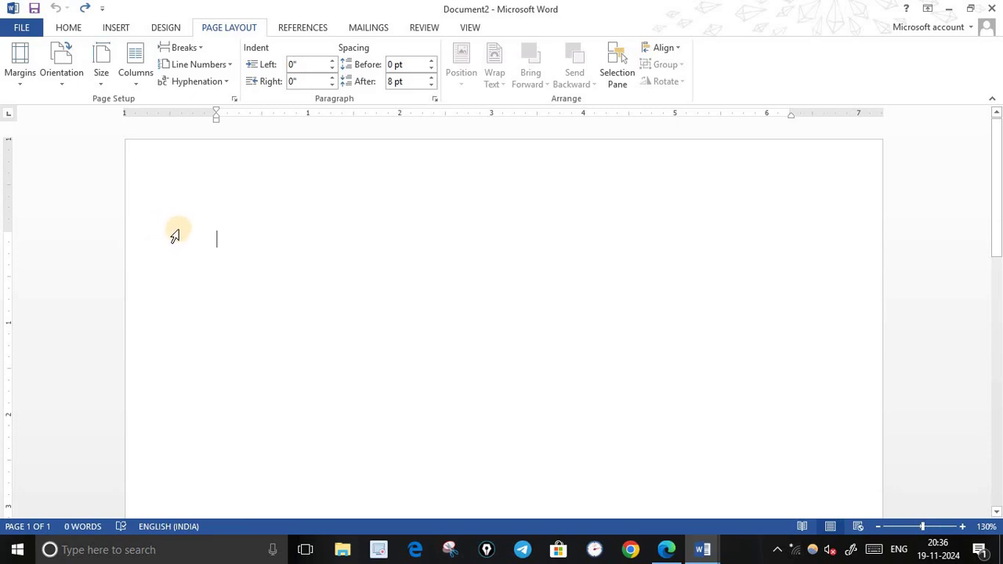
pyautogui.click(84, 8)
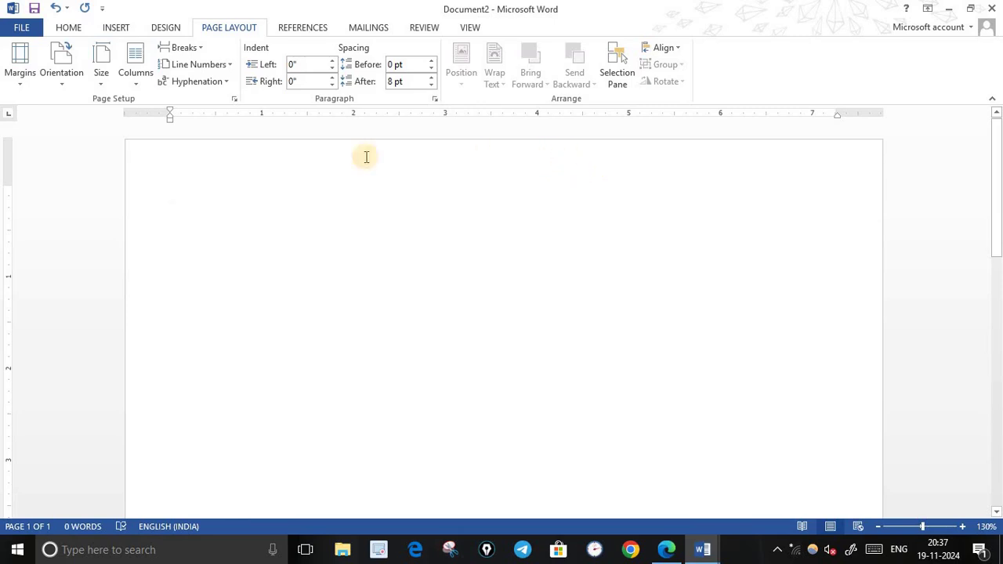
pyautogui.scroll(-10, 426, 332)
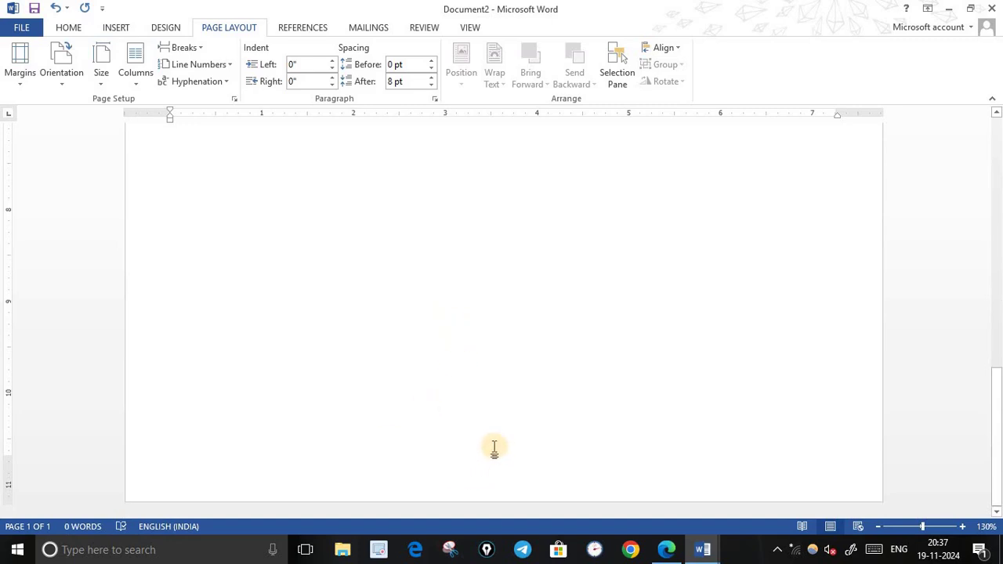
pyautogui.scroll(10, 419, 384)
pyautogui.scroll(1, 431, 380)
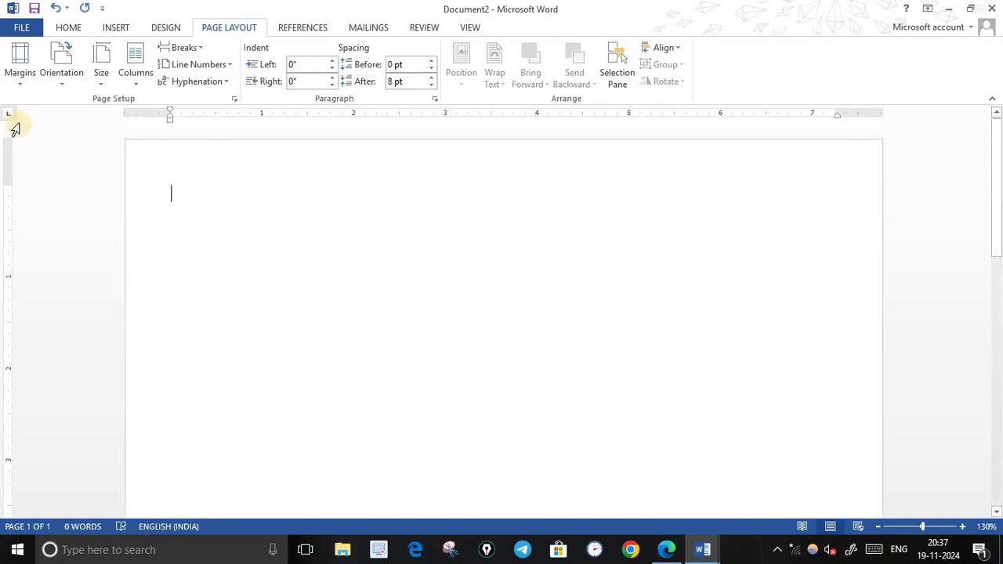
# Step: Examine the custom margin settings in the Page Setup dialog and close it without applying changes
pyautogui.click(21, 72)
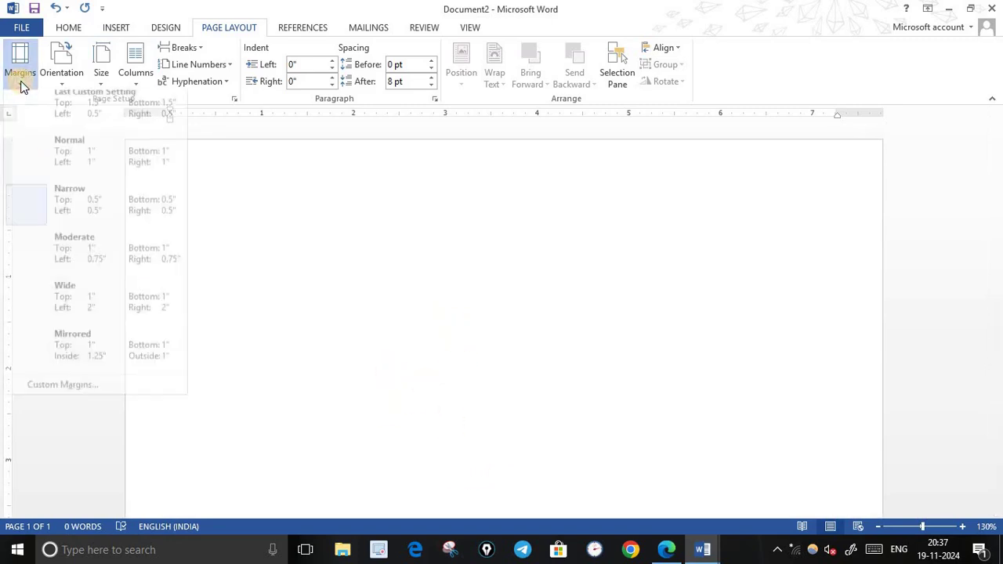
pyautogui.click(71, 393)
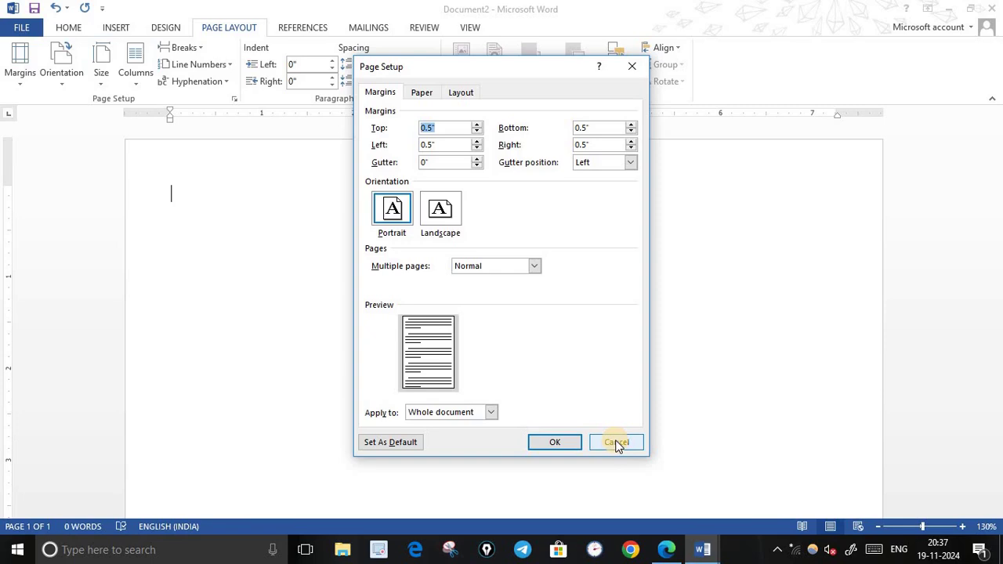
pyautogui.click(618, 443)
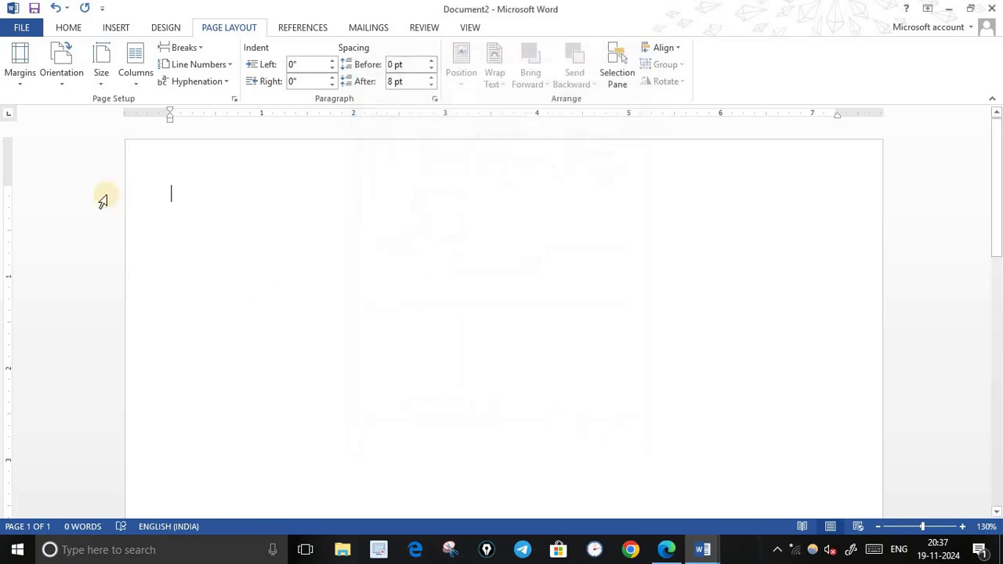
# Step: Configure the page with the Normal margin preset, Portrait orientation and A4 paper size
pyautogui.click(22, 73)
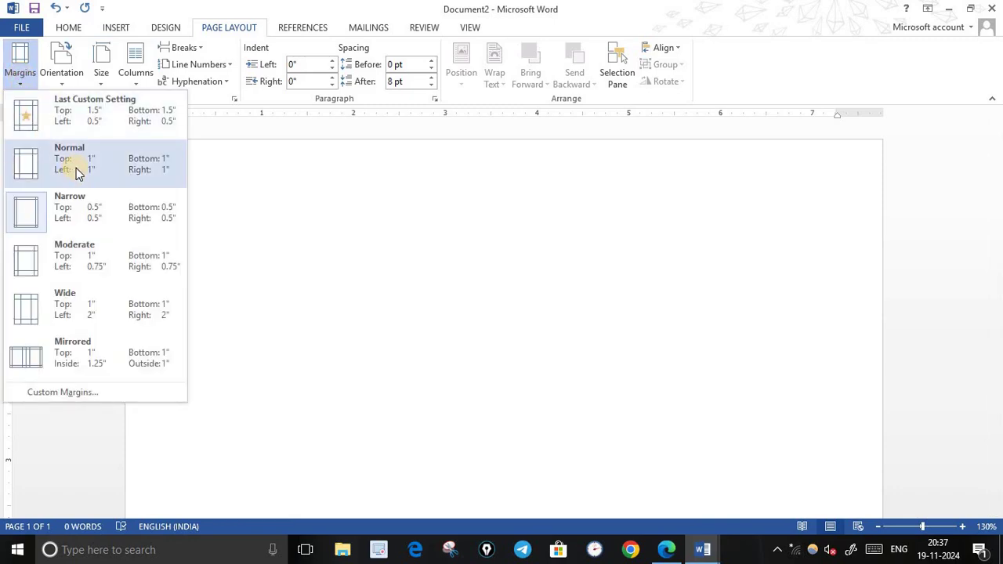
pyautogui.click(74, 169)
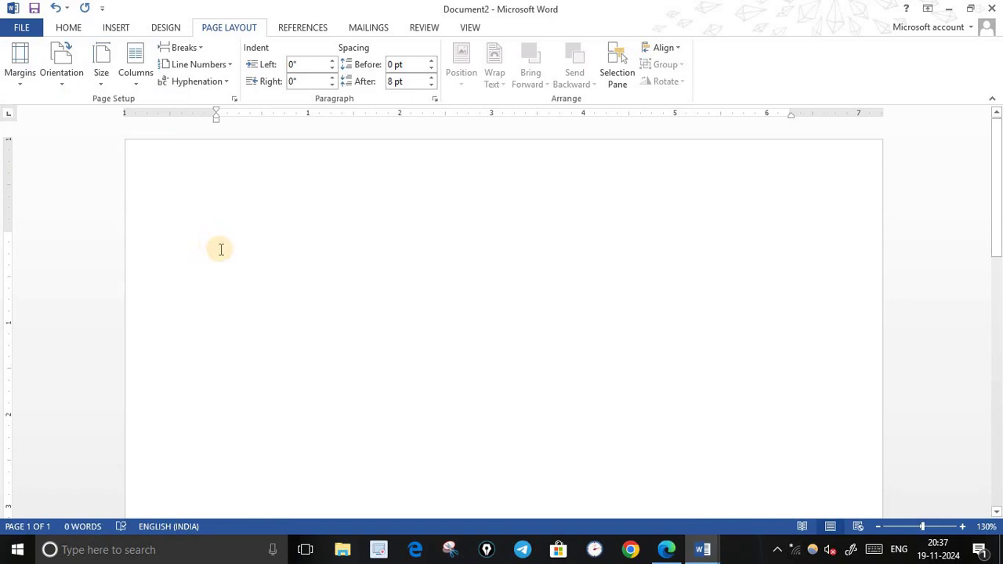
pyautogui.click(63, 72)
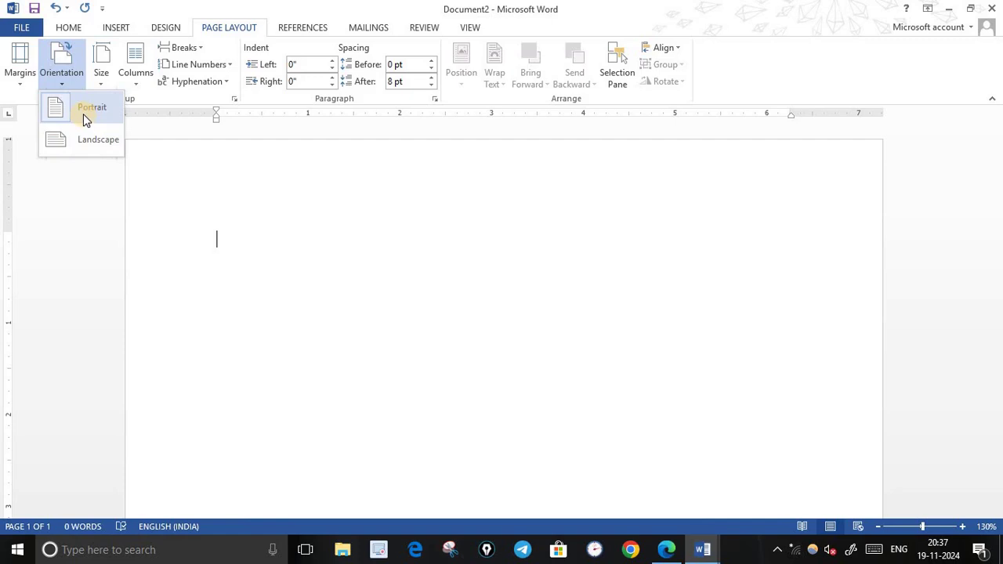
pyautogui.click(86, 117)
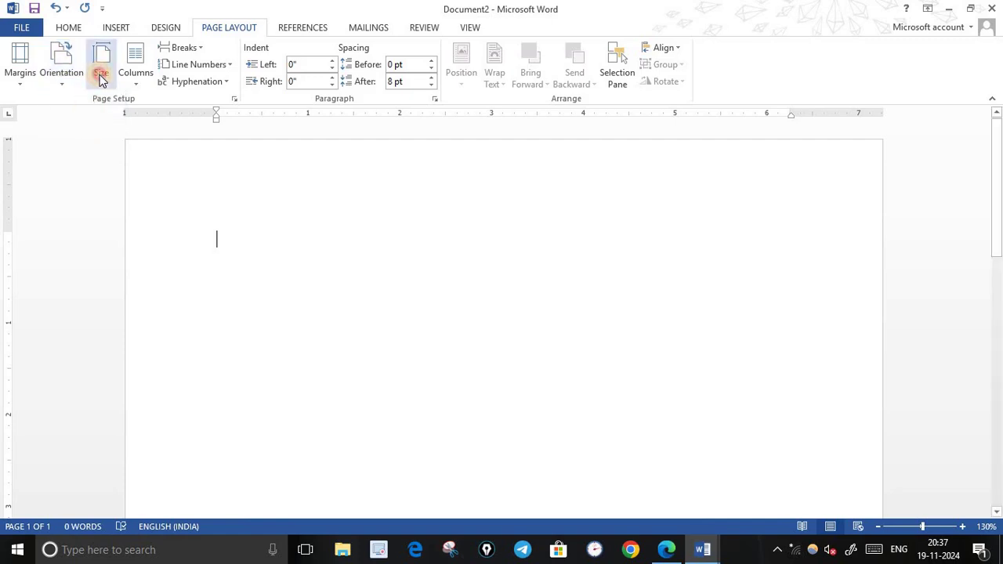
pyautogui.click(101, 77)
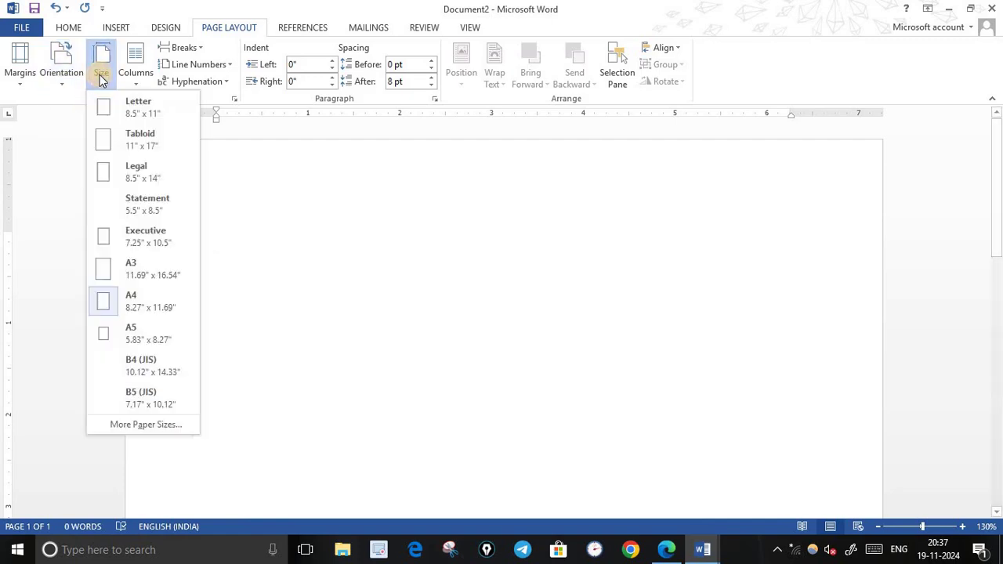
pyautogui.click(133, 306)
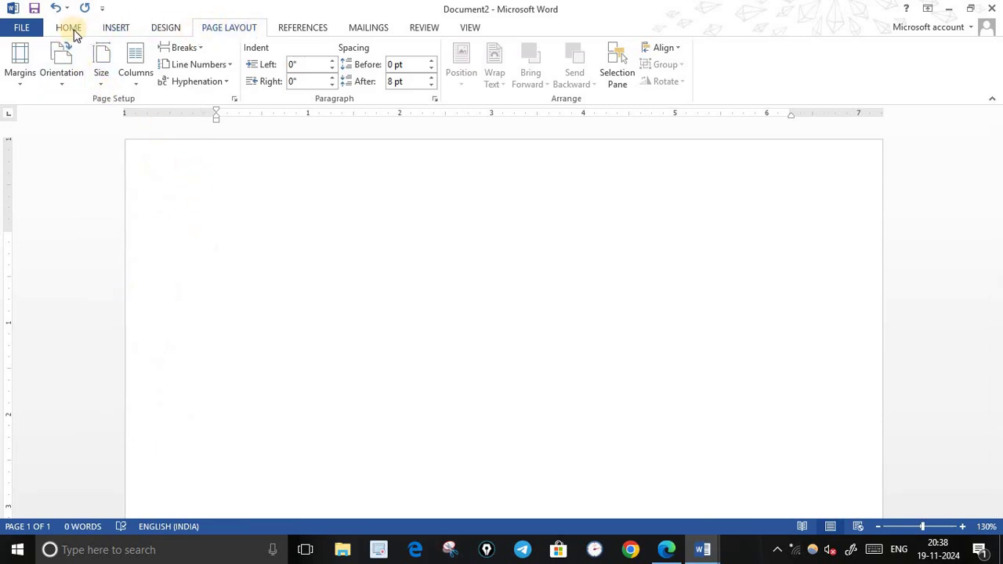
# Step: Check the margin, orientation and page size instruction in the PDF in Edge and return to Document2 in Word
pyautogui.click(666, 550)
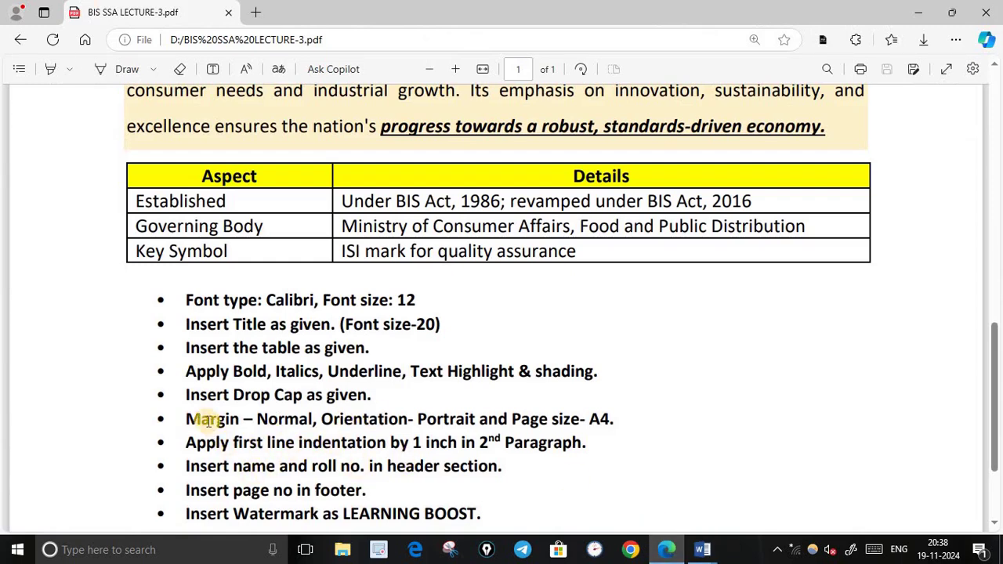
pyautogui.moveTo(189, 419); pyautogui.dragTo(618, 413)
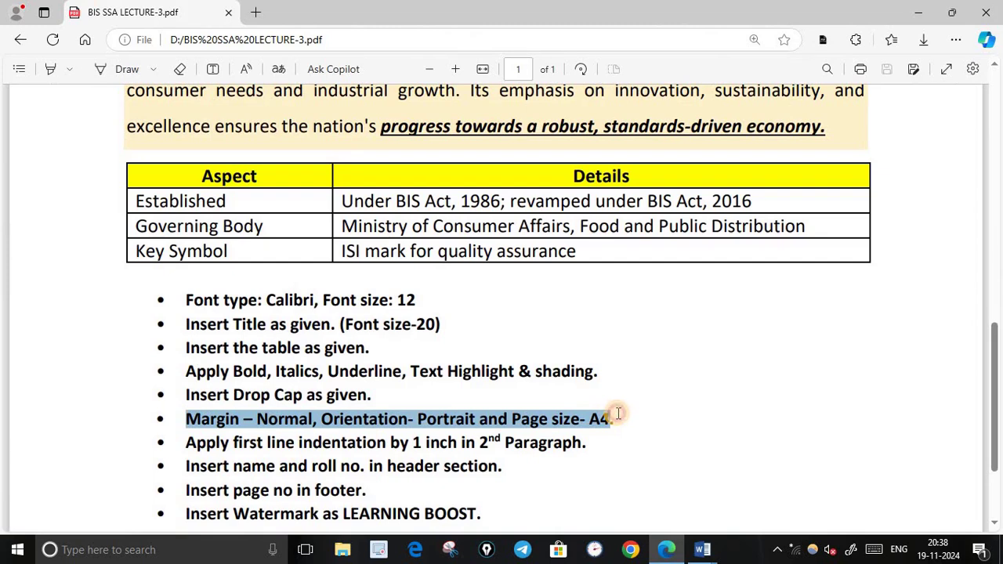
pyautogui.click(299, 420)
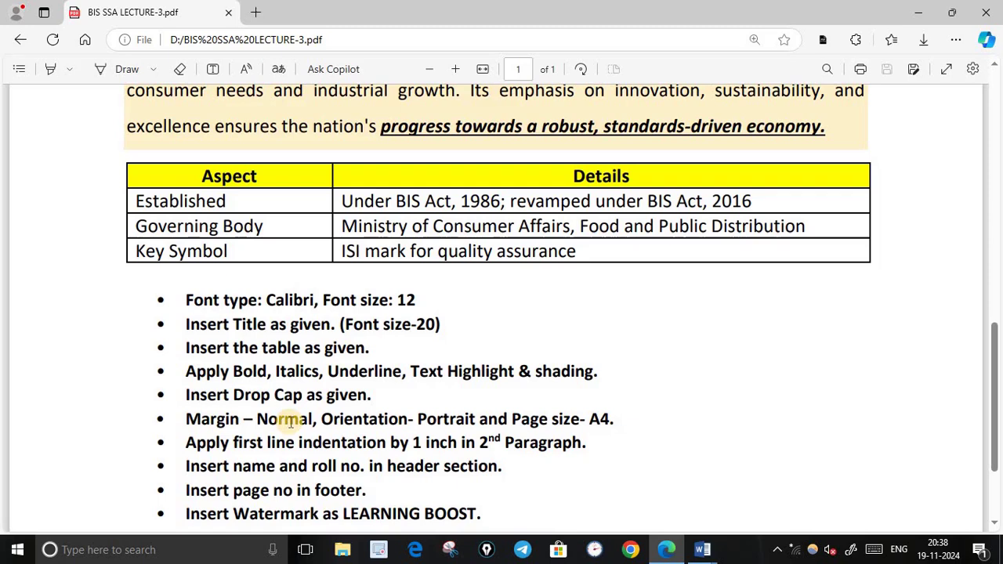
pyautogui.click(703, 549)
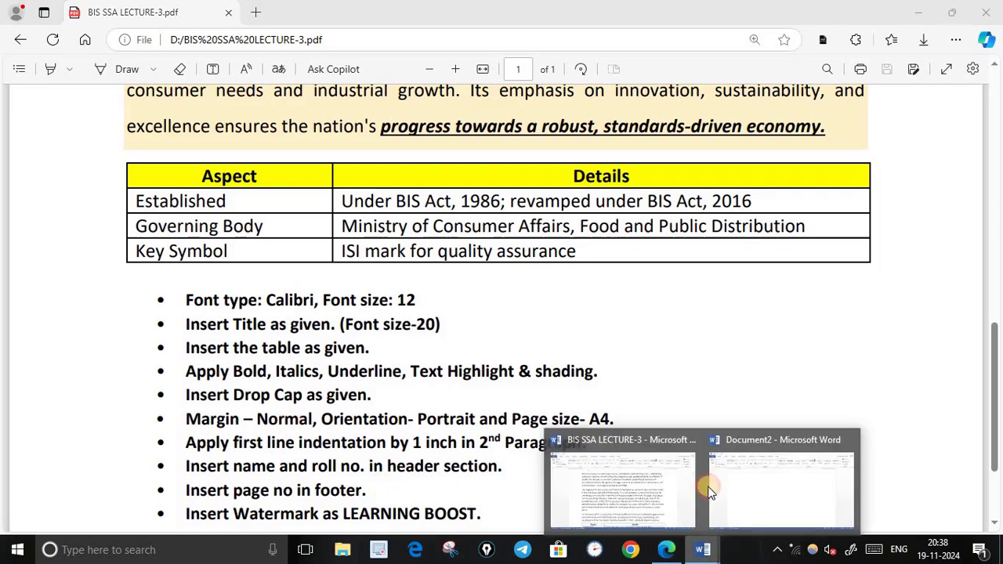
pyautogui.click(744, 482)
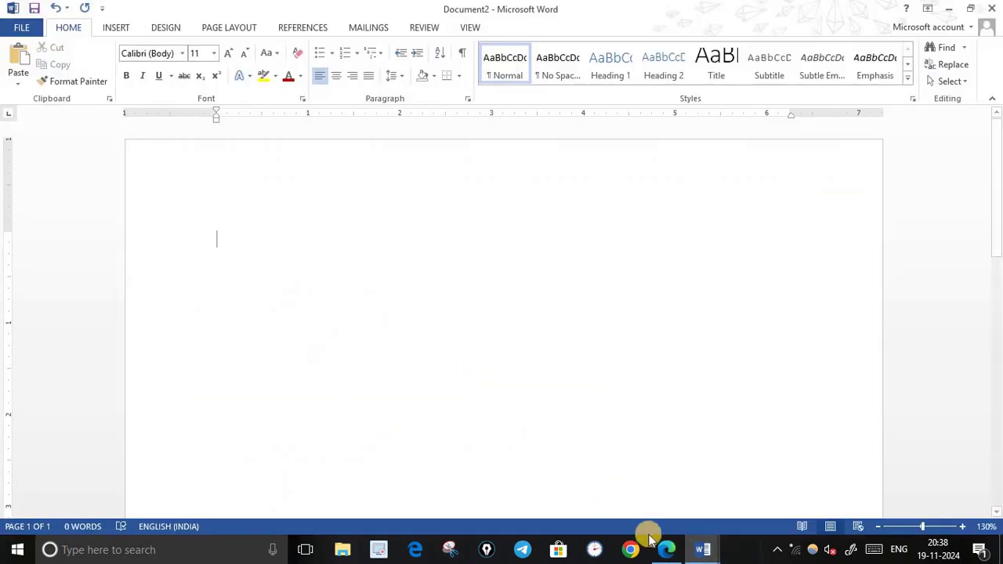
# Step: Copy the four body paragraphs above the table in the BIS SSA LECTURE-3 document and paste them into Document2 as text only
pyautogui.click(703, 549)
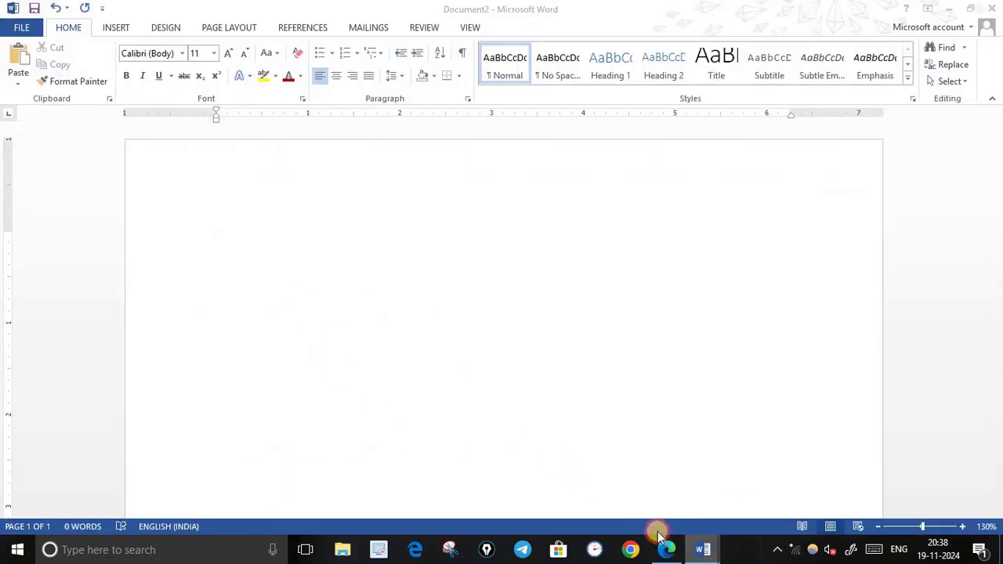
pyautogui.click(631, 508)
pyautogui.hotkey('ctrl', 'shift', 'Home')
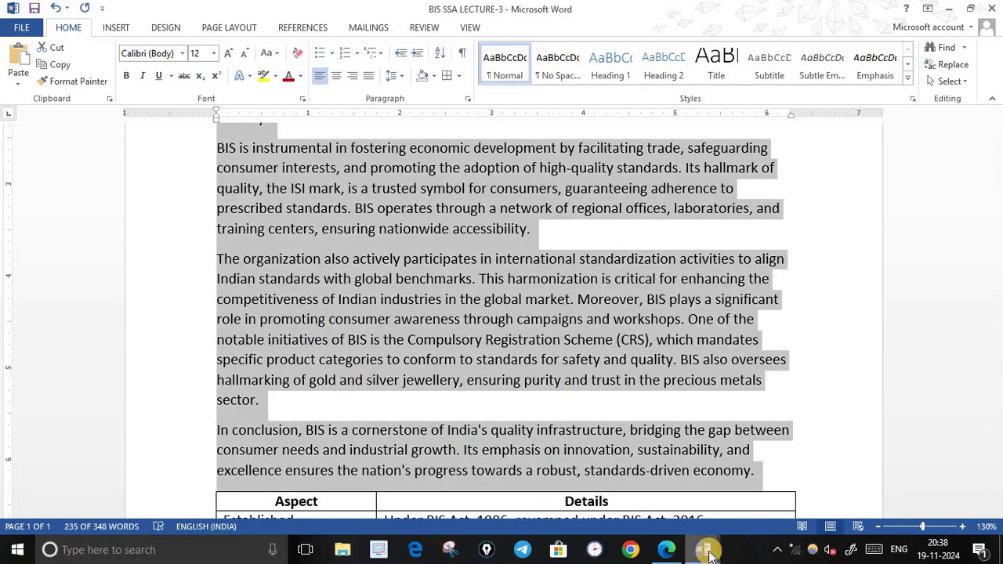
pyautogui.click(703, 549)
pyautogui.click(757, 510)
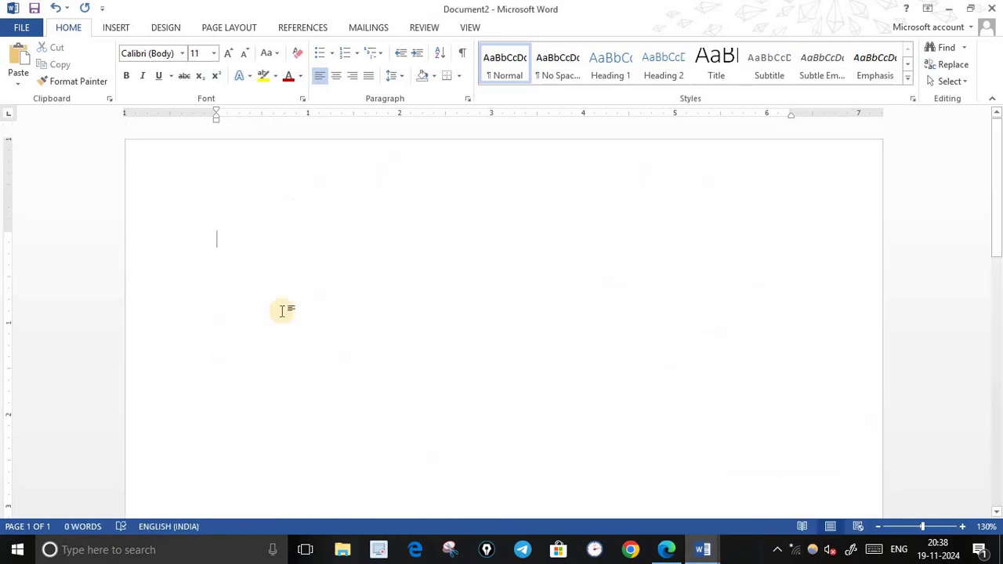
pyautogui.rightClick(221, 241)
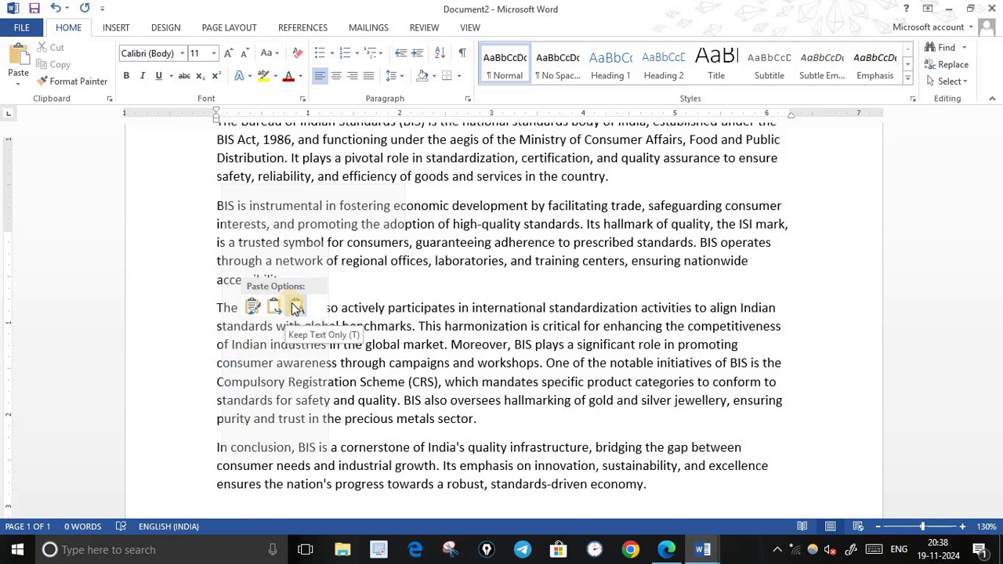
pyautogui.click(294, 308)
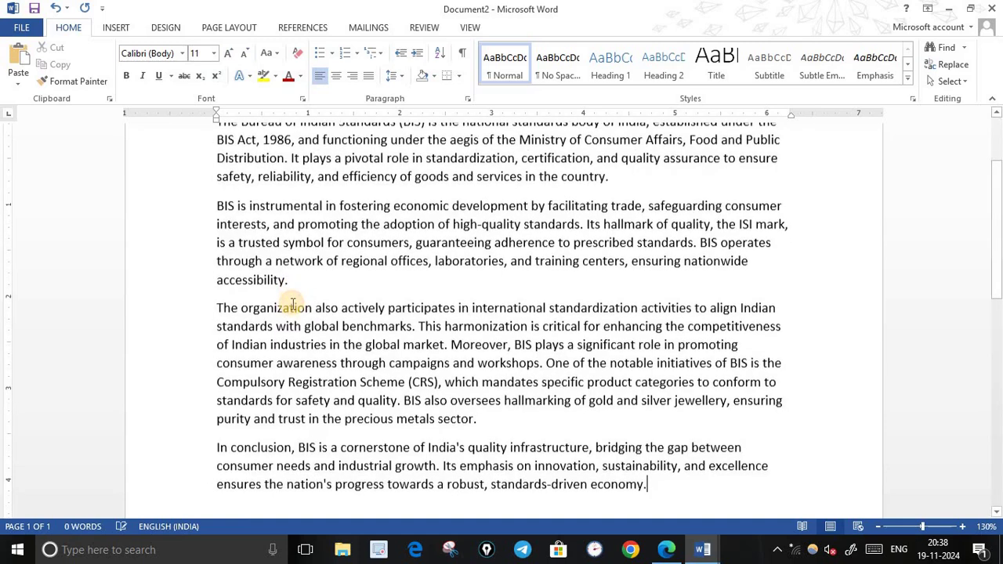
pyautogui.scroll(2, 645, 459)
pyautogui.scroll(1, 549, 423)
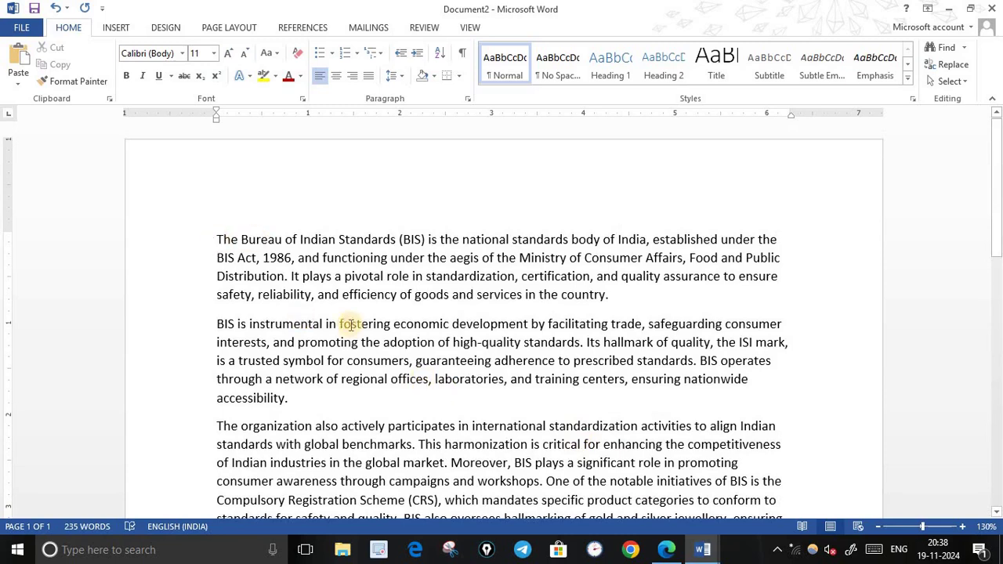
pyautogui.scroll(-4, 425, 392)
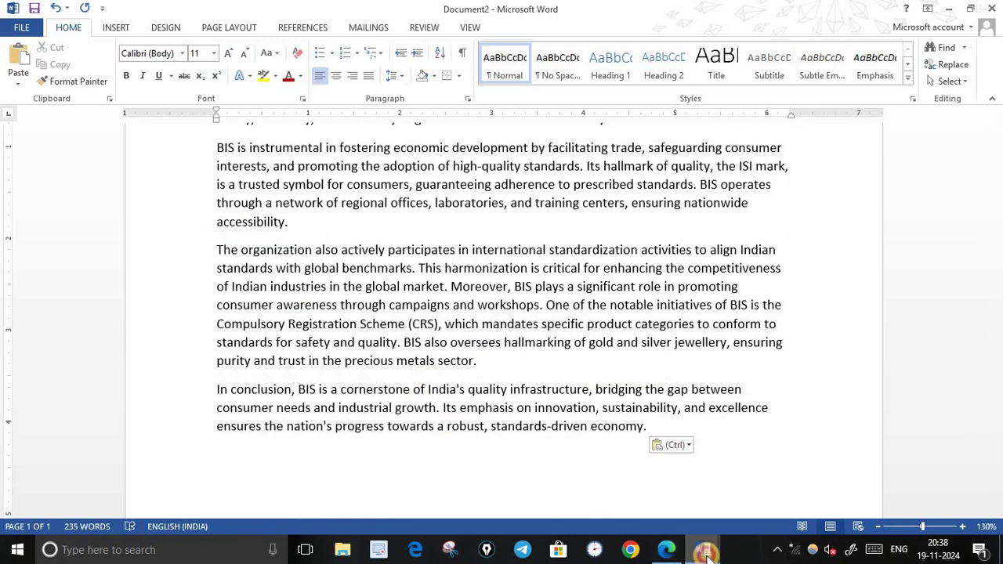
# Step: Look at the BIS SSA LECTURE-3 source document, and switch to the PDF in Edge to examine the required paragraph formatting
pyautogui.moveTo(702, 552)
pyautogui.click(570, 483)
pyautogui.scroll(2, 560, 416)
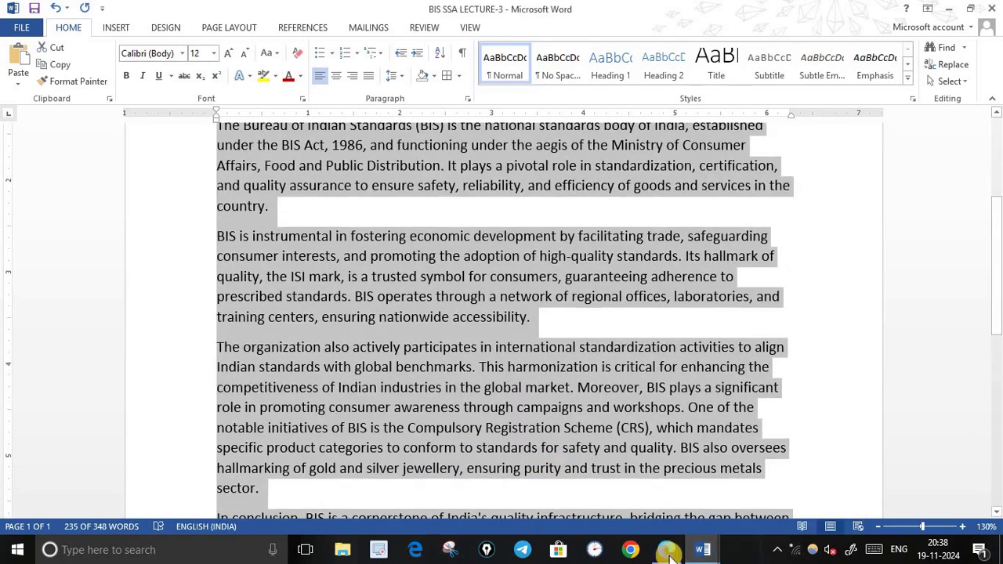
pyautogui.hotkey('alt', 'Tab')
pyautogui.scroll(10, 577, 419)
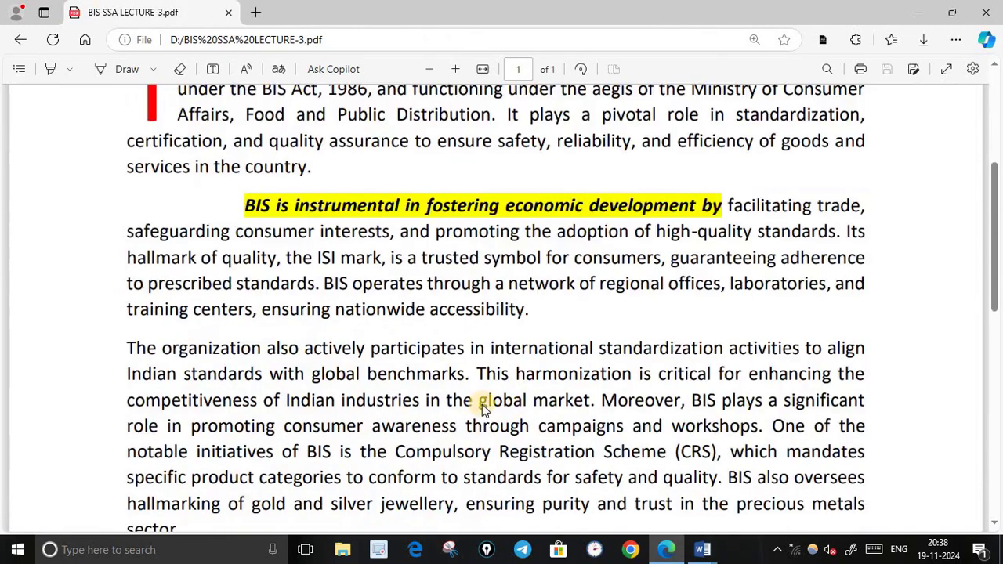
pyautogui.scroll(-3, 306, 329)
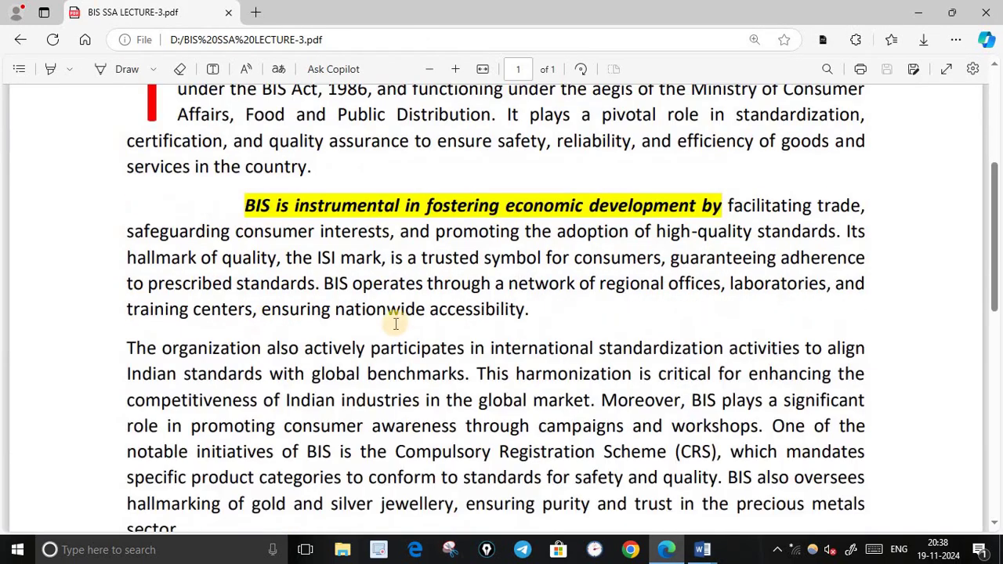
# Step: Examine the body paragraph formatting and the boxed title in the PDF in Edge, and return to the start of Document2 in Word
pyautogui.scroll(-2, 667, 494)
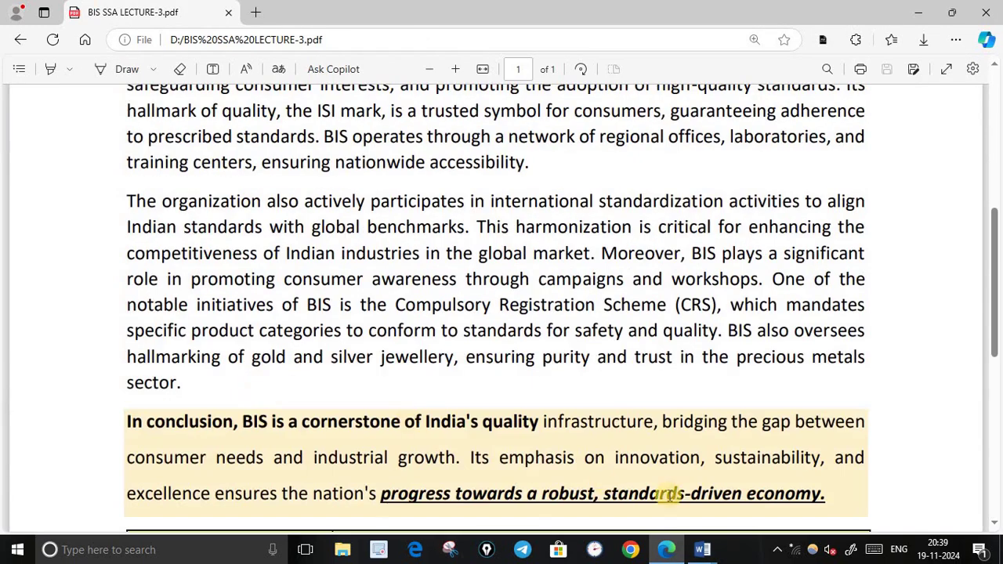
pyautogui.click(704, 548)
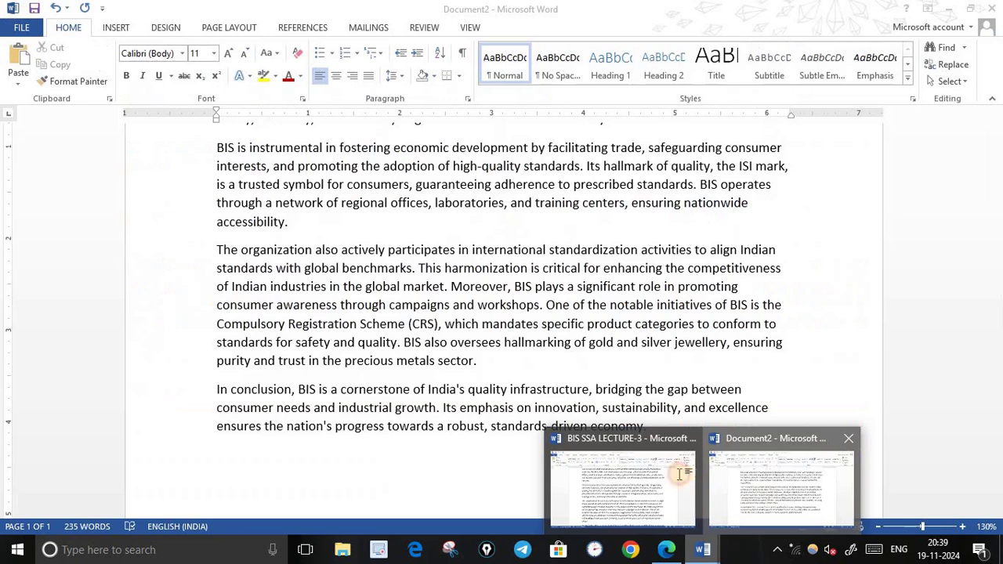
pyautogui.click(680, 474)
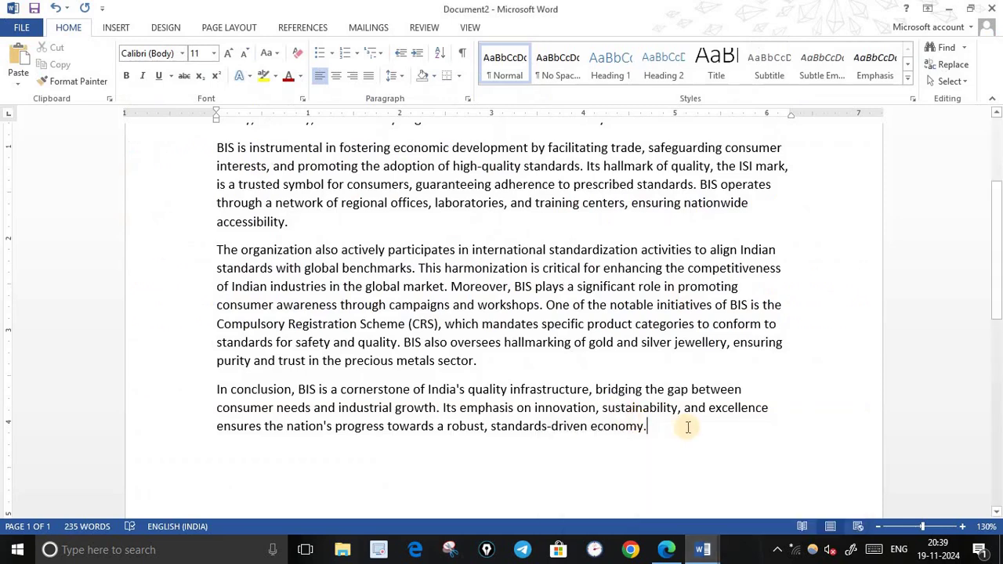
pyautogui.scroll(4, 459, 365)
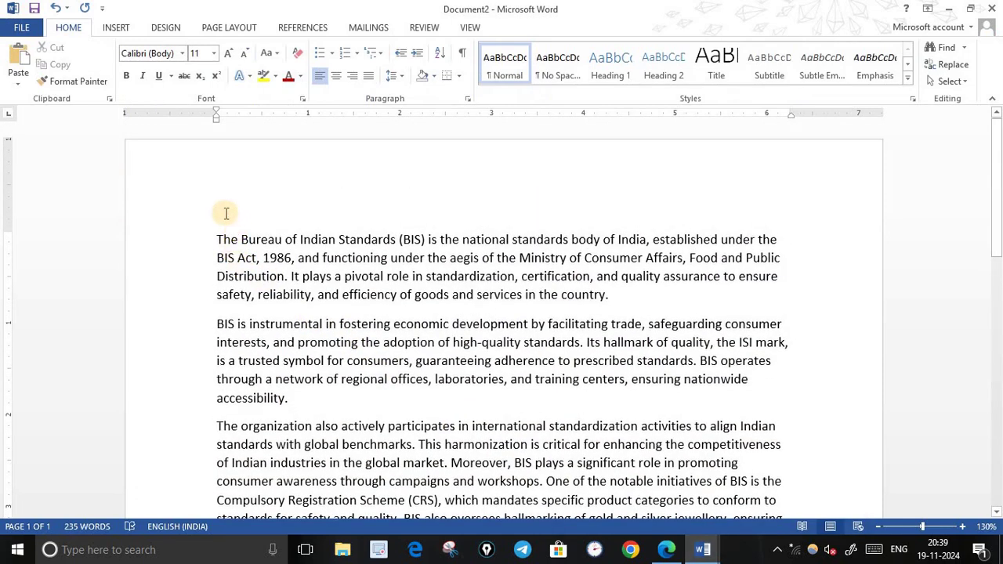
pyautogui.click(224, 226)
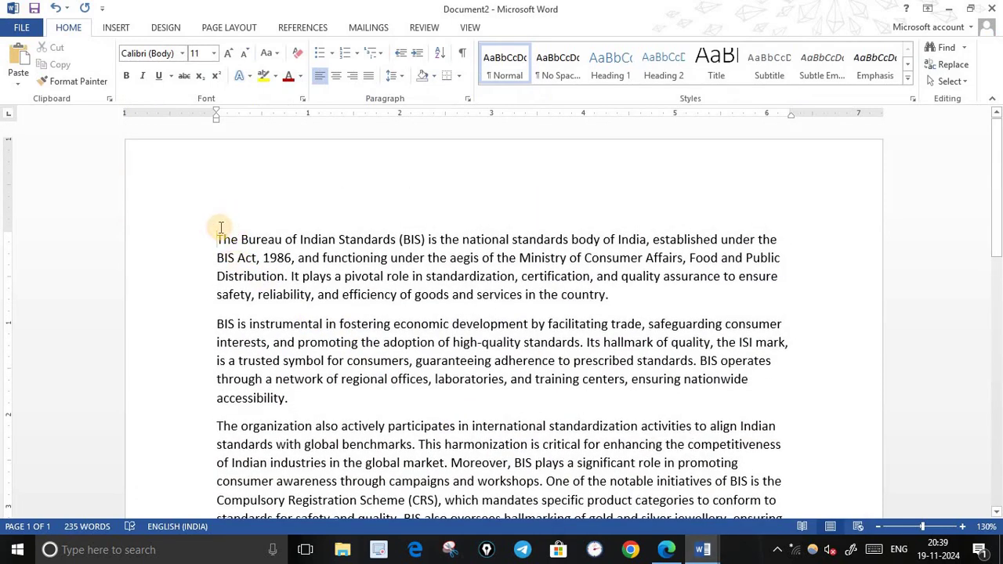
pyautogui.click(680, 553)
pyautogui.scroll(10, 369, 302)
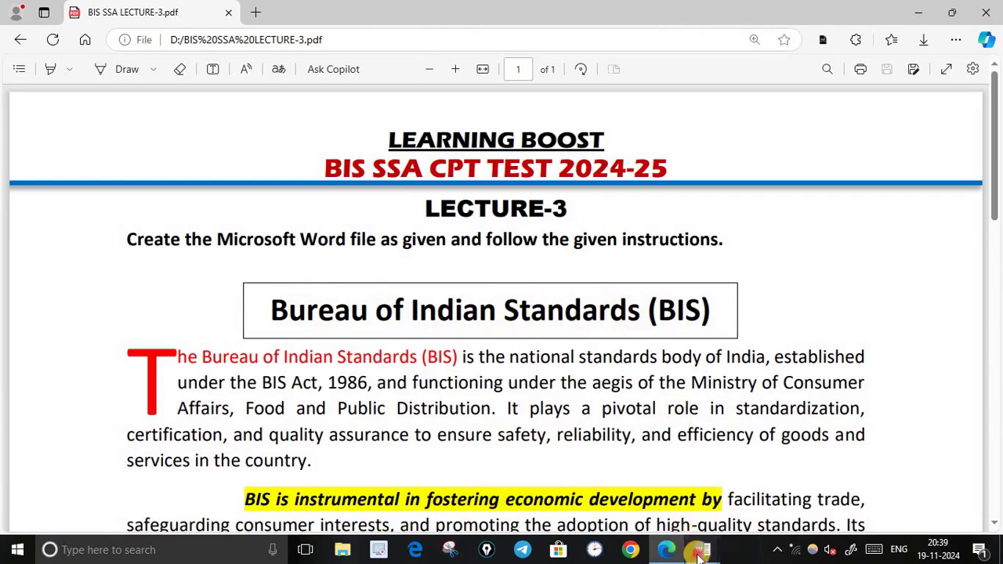
pyautogui.moveTo(700, 555)
pyautogui.click(761, 519)
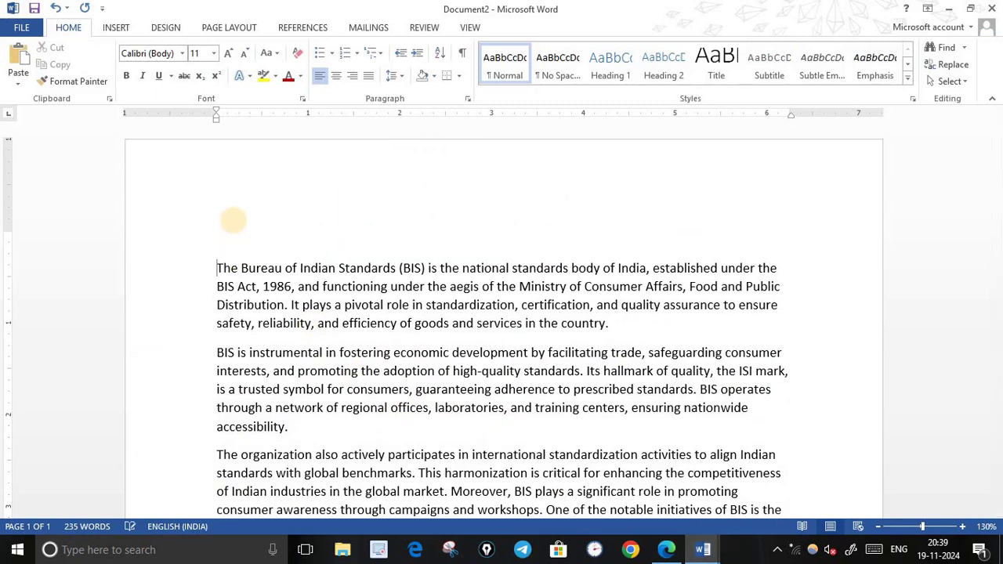
# Step: Add two blank lines above the first paragraph in Document2
pyautogui.press('Return')
pyautogui.press('Return')
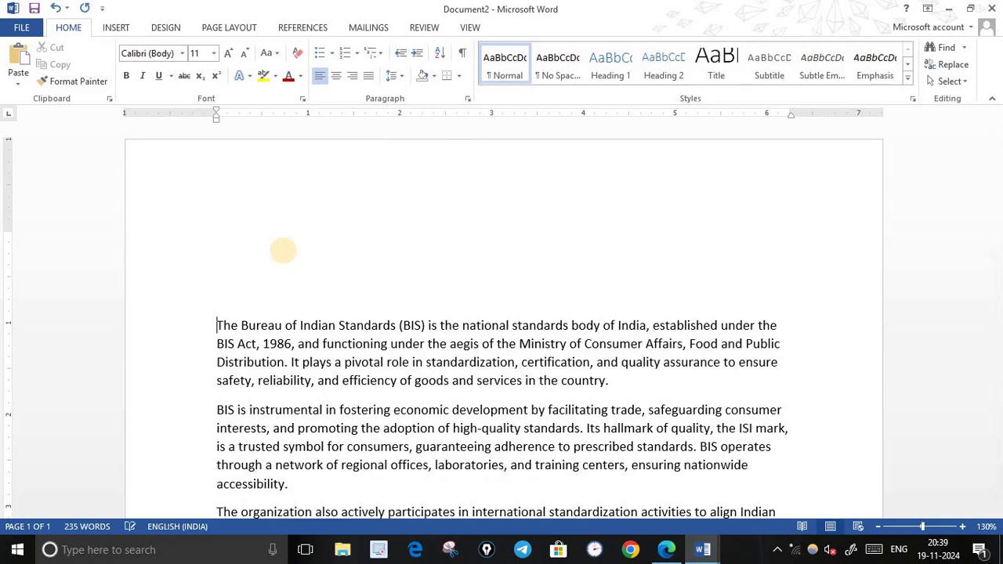
pyautogui.press('BackSpace')
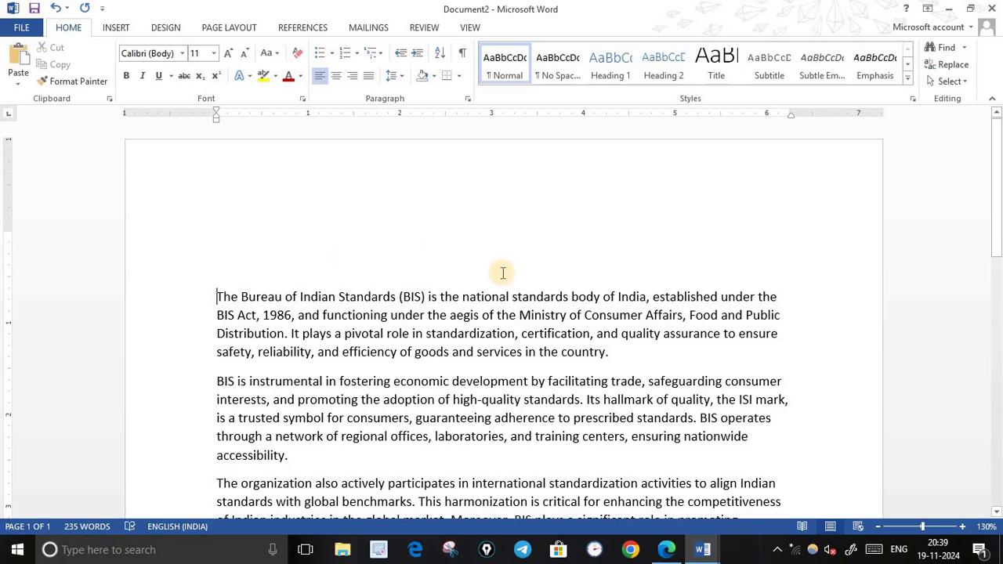
# Step: Draw a text box about 4.44" wide and 0.48" high above the first paragraph and centre it horizontally just above the text
pyautogui.click(115, 29)
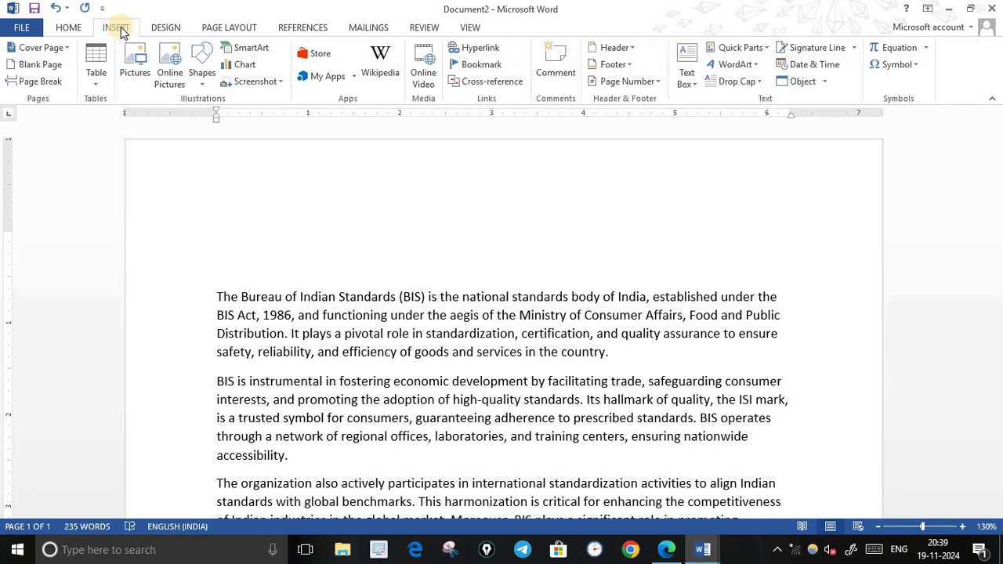
pyautogui.click(693, 79)
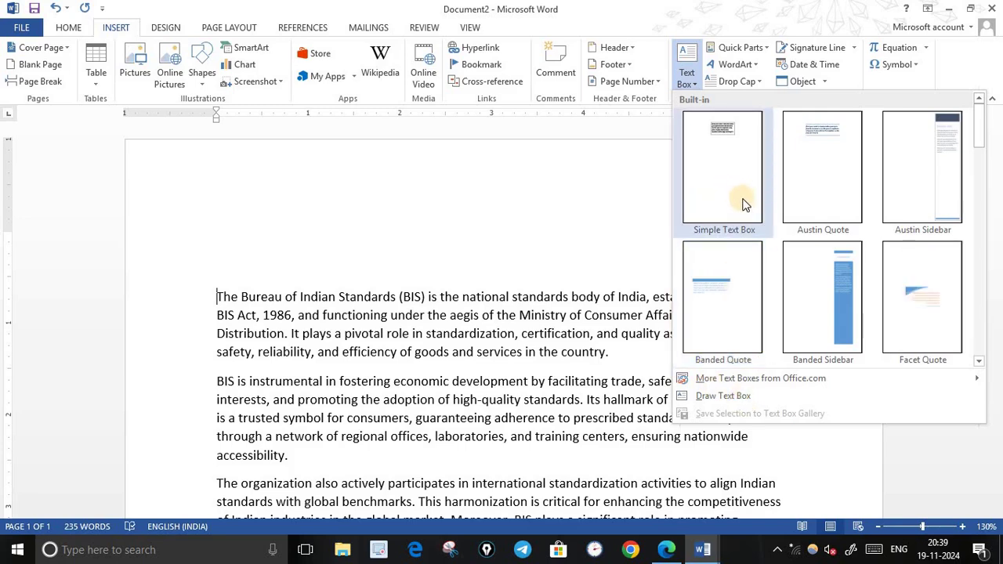
pyautogui.click(709, 396)
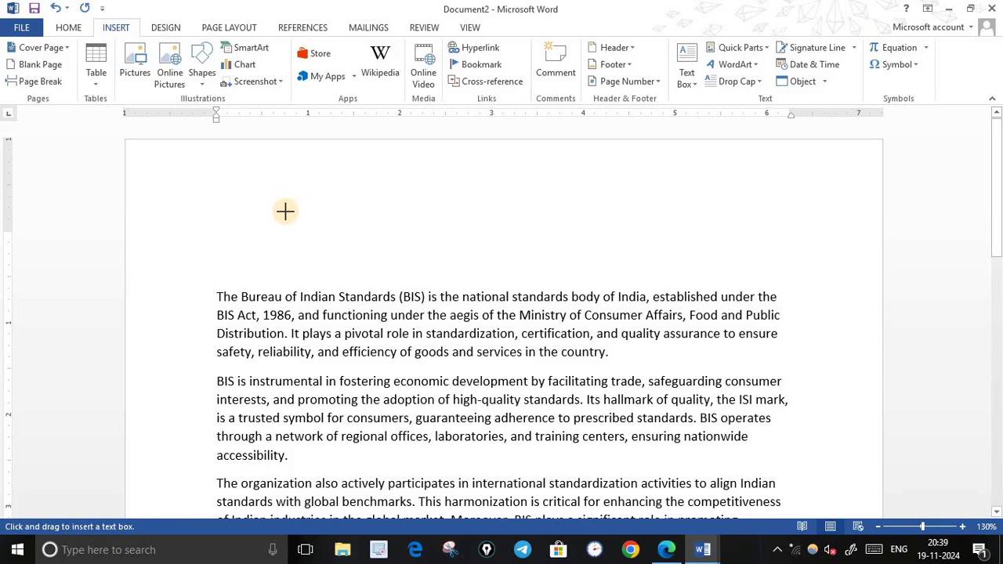
pyautogui.moveTo(286, 211)
pyautogui.mouseDown()
pyautogui.moveTo(418, 253)
pyautogui.moveTo(693, 255)
pyautogui.mouseUp()
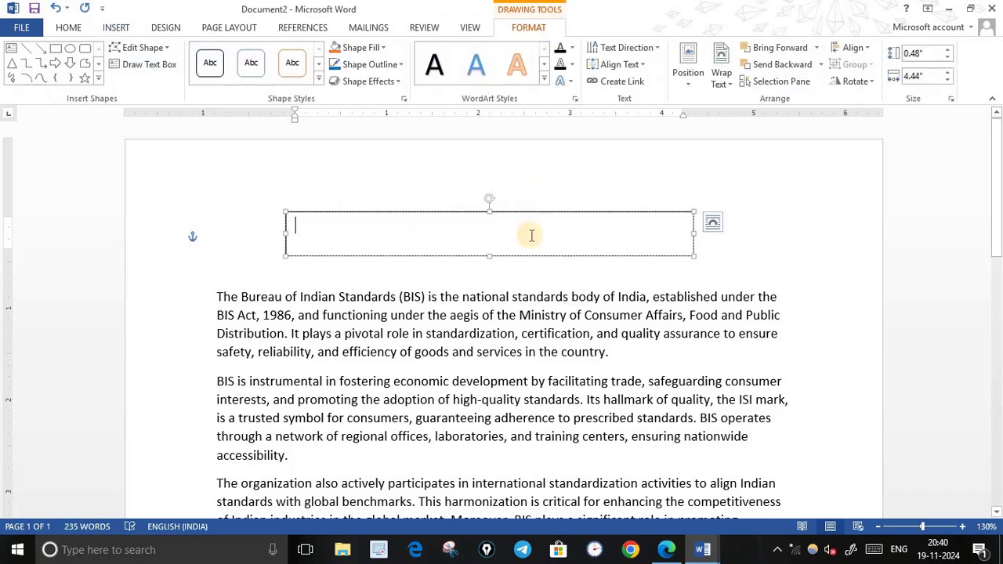
pyautogui.click(586, 261)
pyautogui.click(580, 255)
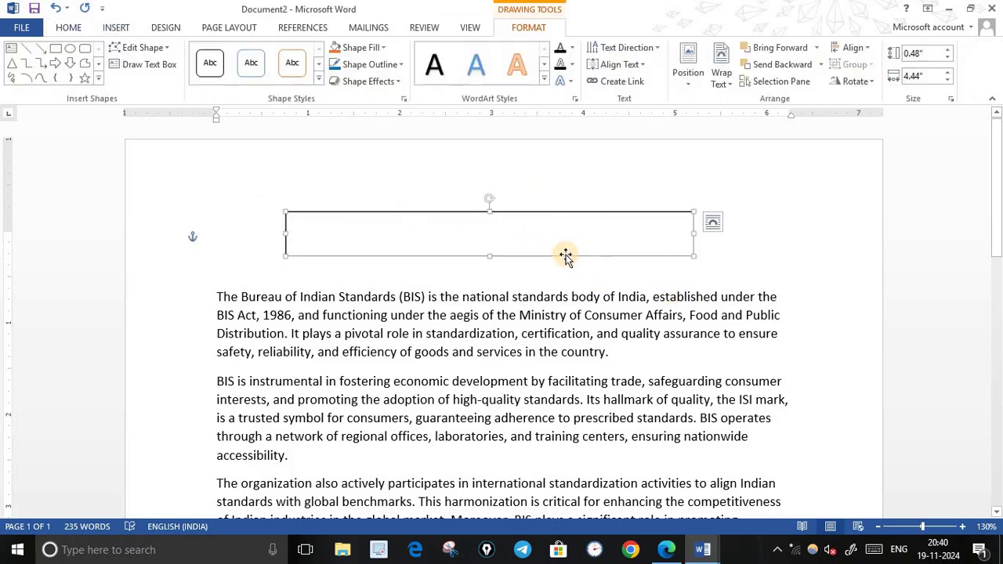
pyautogui.moveTo(565, 256); pyautogui.dragTo(596, 270)
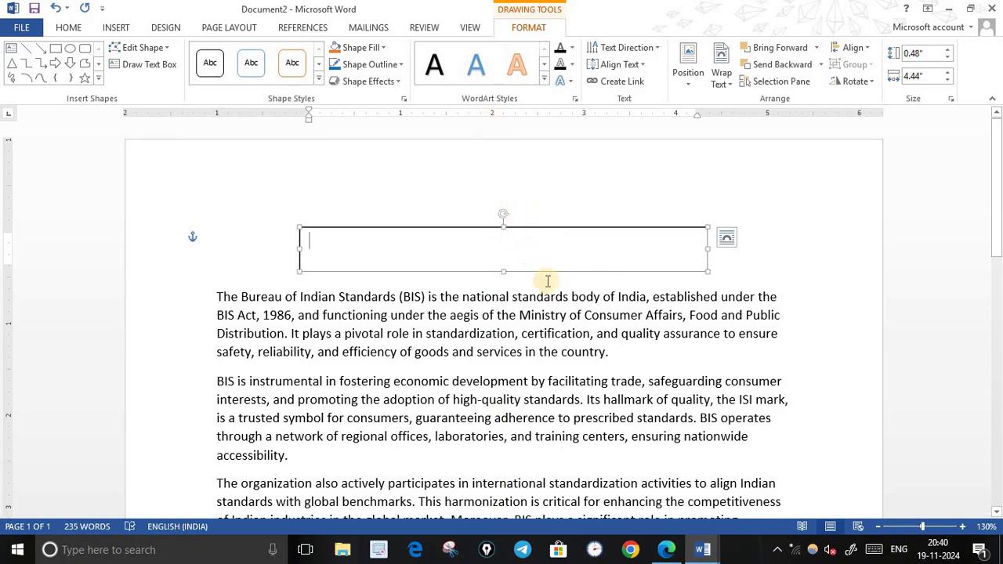
# Step: Copy the title "Bureau of Indian Standards (BIS)" from the BIS SSA LECTURE-3 document and paste it as text only into Document2's text box
pyautogui.moveTo(689, 535)
pyautogui.click(622, 486)
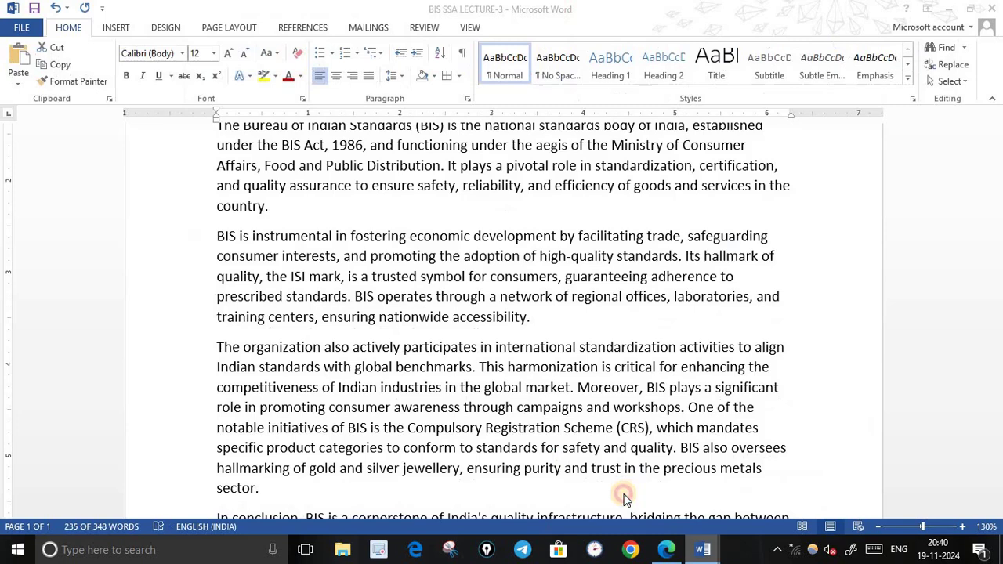
pyautogui.scroll(5, 549, 325)
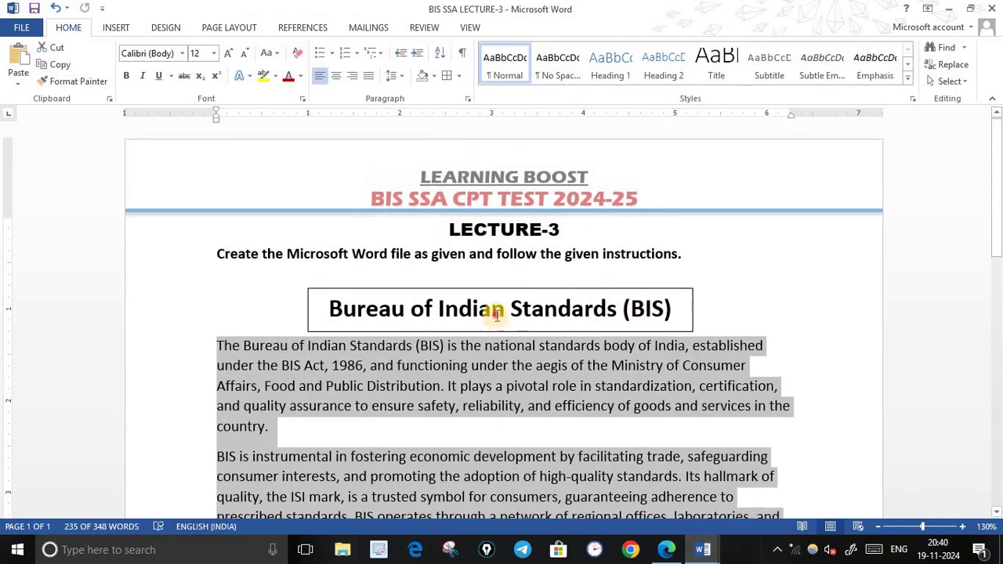
pyautogui.click(496, 315)
pyautogui.moveTo(328, 309)
pyautogui.mouseDown()
pyautogui.moveTo(682, 307)
pyautogui.moveTo(674, 311)
pyautogui.mouseUp()
pyautogui.hotkey('ctrl', 'c')
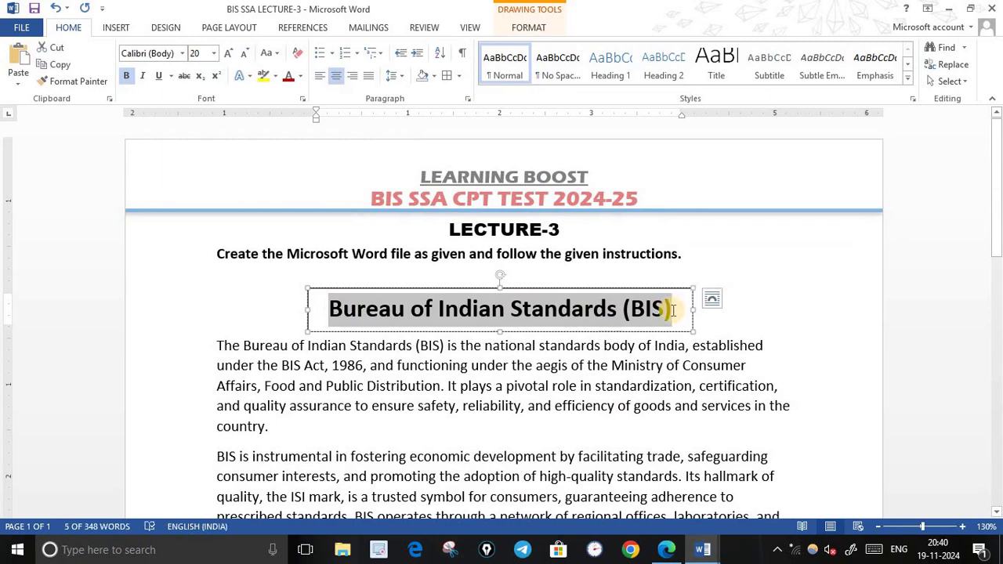
pyautogui.click(700, 551)
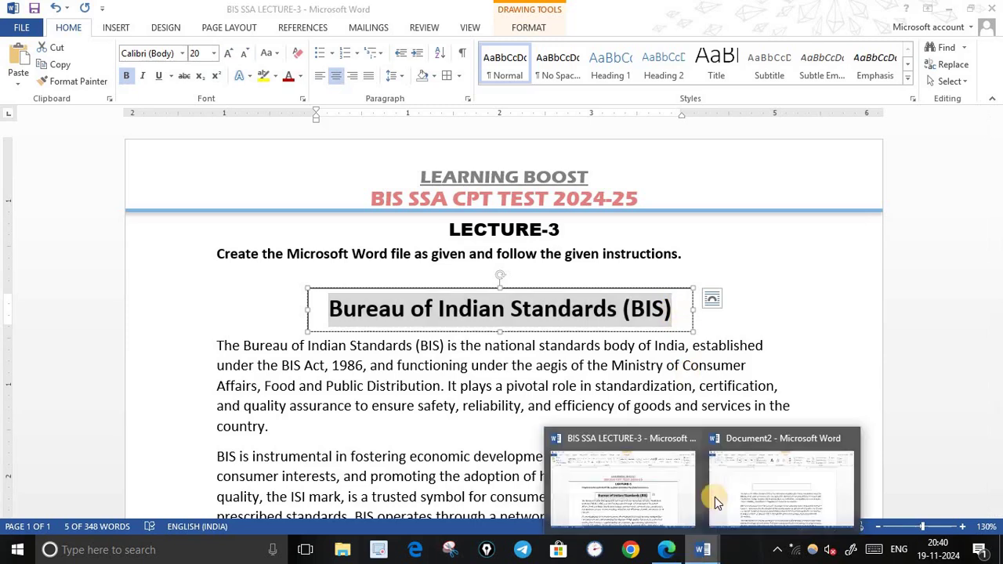
pyautogui.click(745, 472)
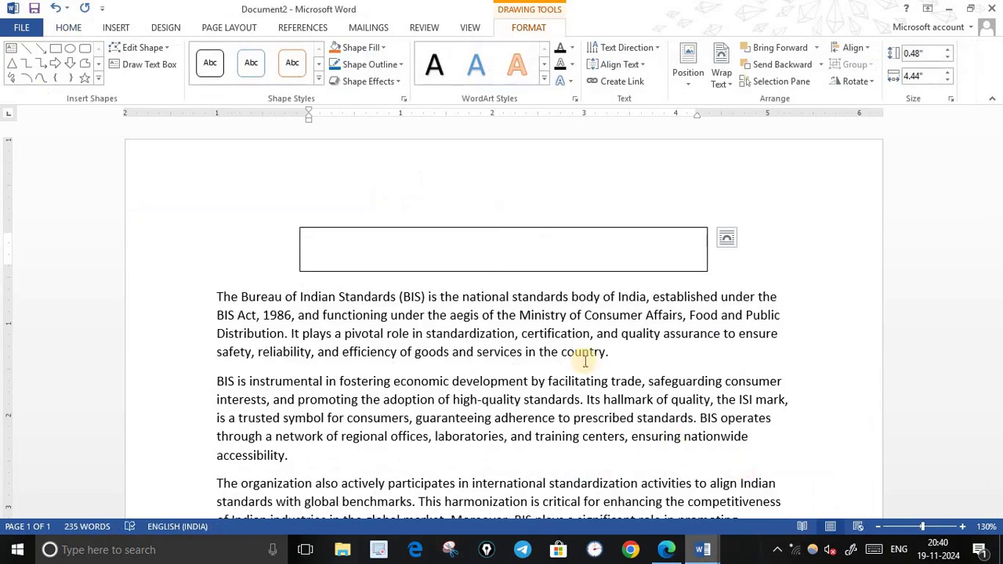
pyautogui.rightClick(387, 245)
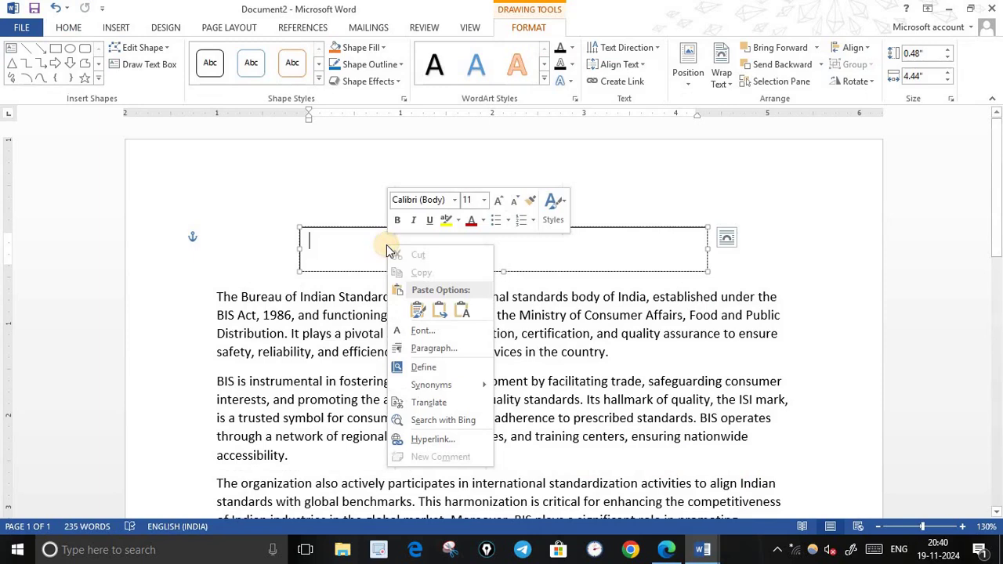
pyautogui.click(462, 312)
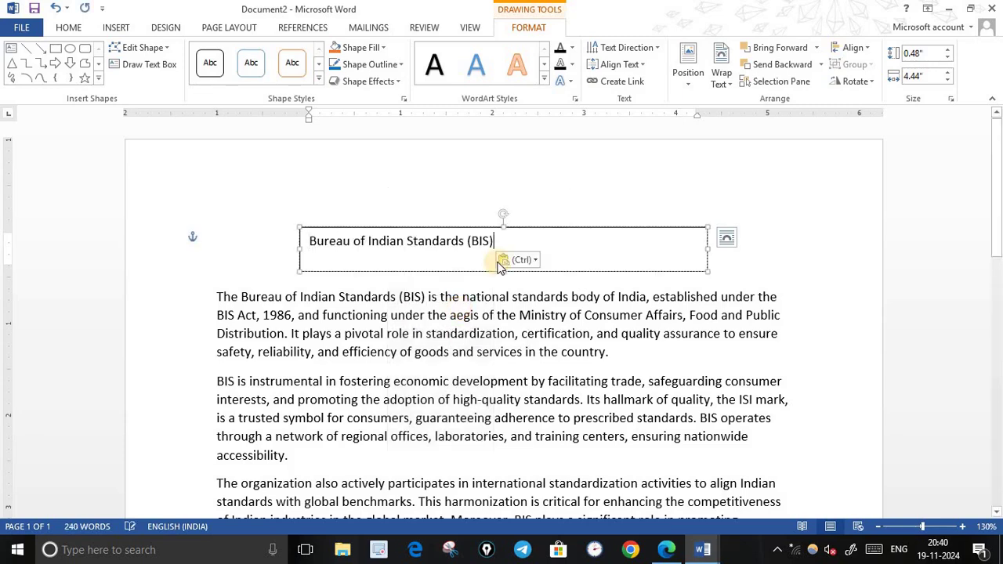
# Step: Select the whole title in the text box and set its font to Calibri (Body)
pyautogui.moveTo(504, 239); pyautogui.dragTo(442, 240)
pyautogui.click(513, 240)
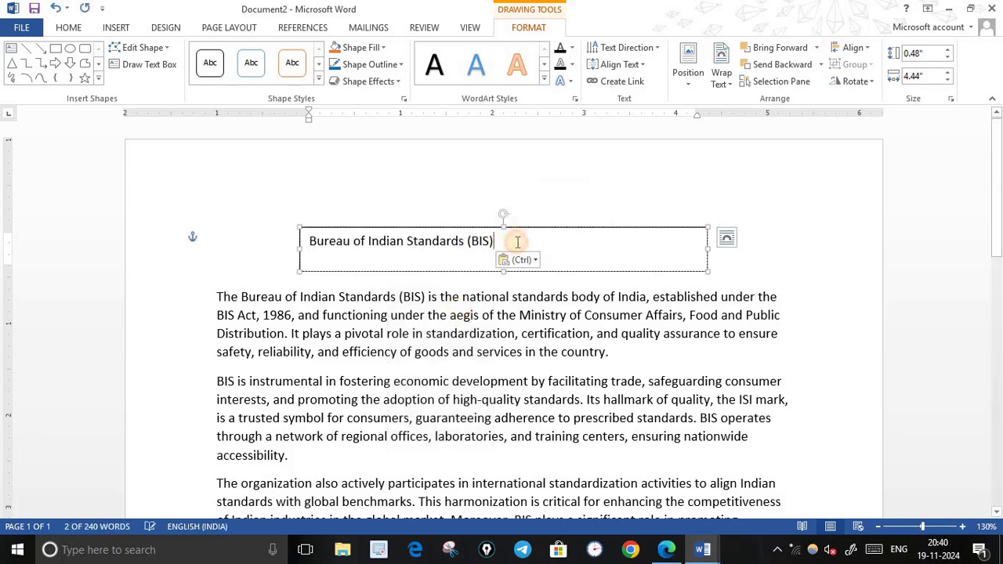
pyautogui.moveTo(512, 240); pyautogui.dragTo(309, 242)
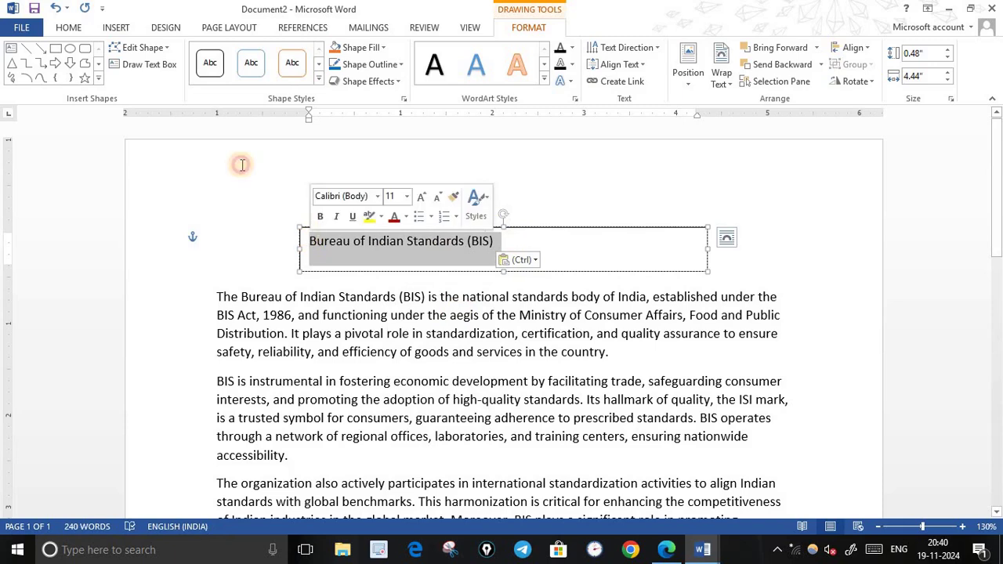
pyautogui.click(68, 27)
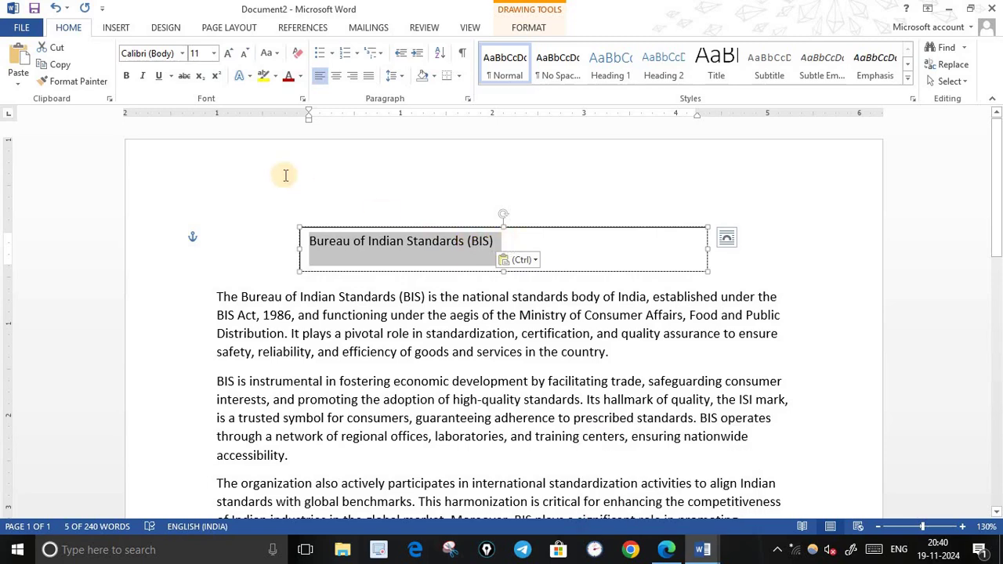
pyautogui.click(182, 55)
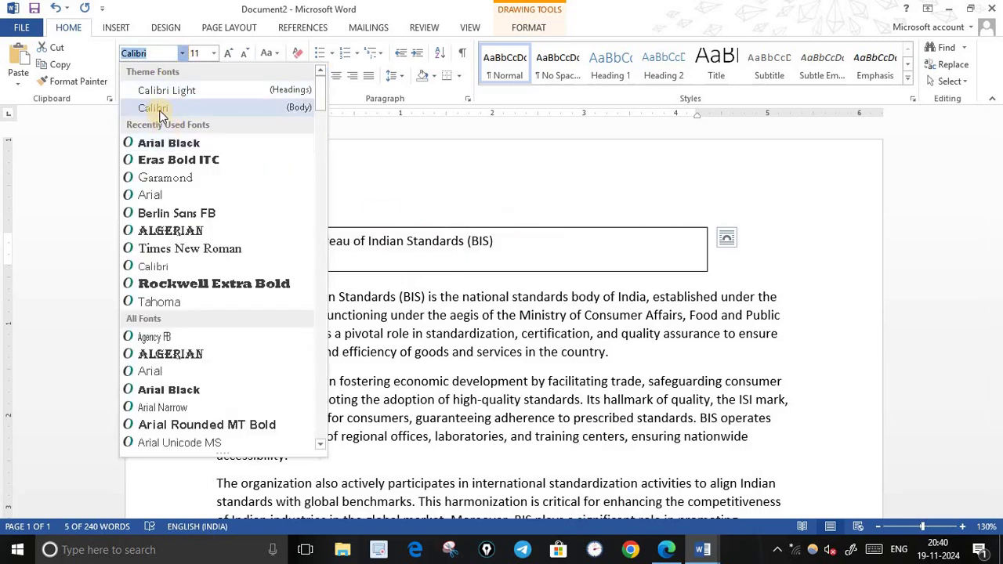
pyautogui.click(161, 111)
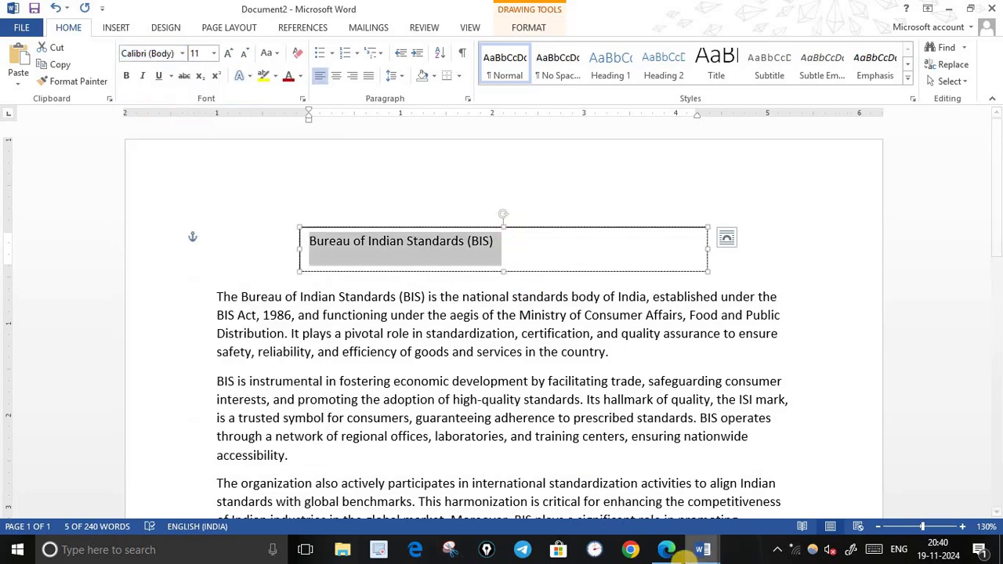
# Step: Check the required title font size in the PDF in Edge and set the title in Word's Document2 to size 20
pyautogui.click(666, 549)
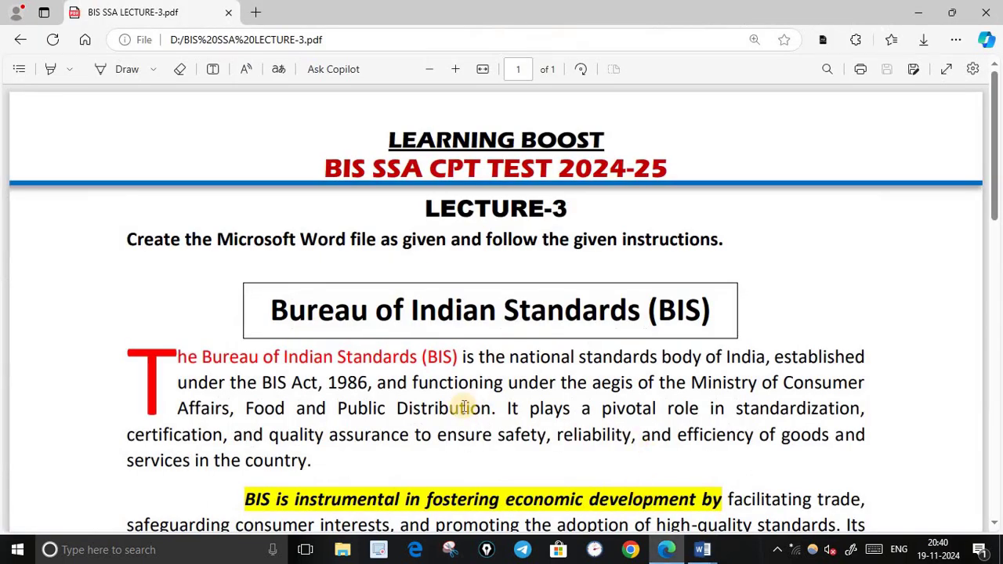
pyautogui.scroll(-10, 463, 406)
pyautogui.scroll(1, 399, 418)
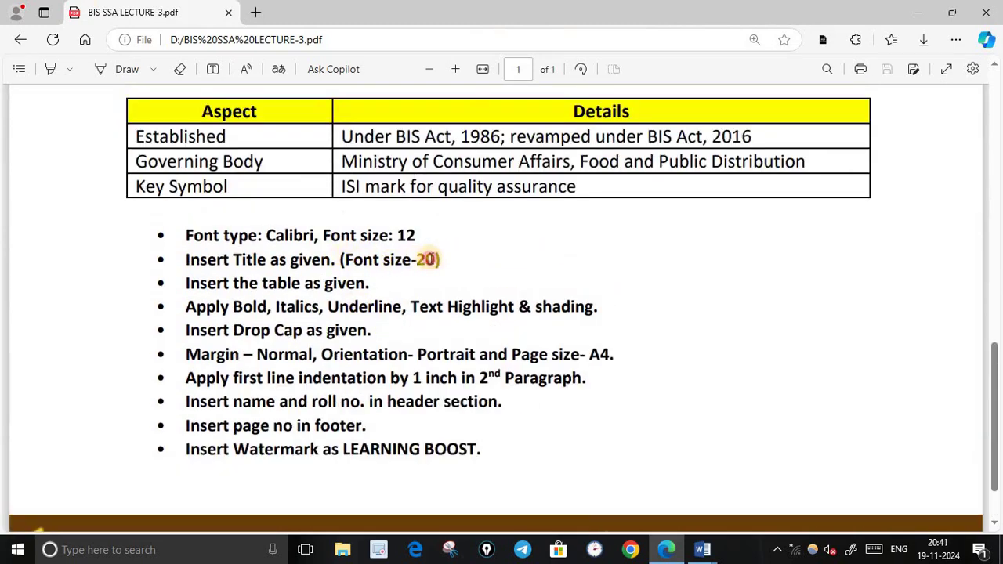
pyautogui.doubleClick(428, 260)
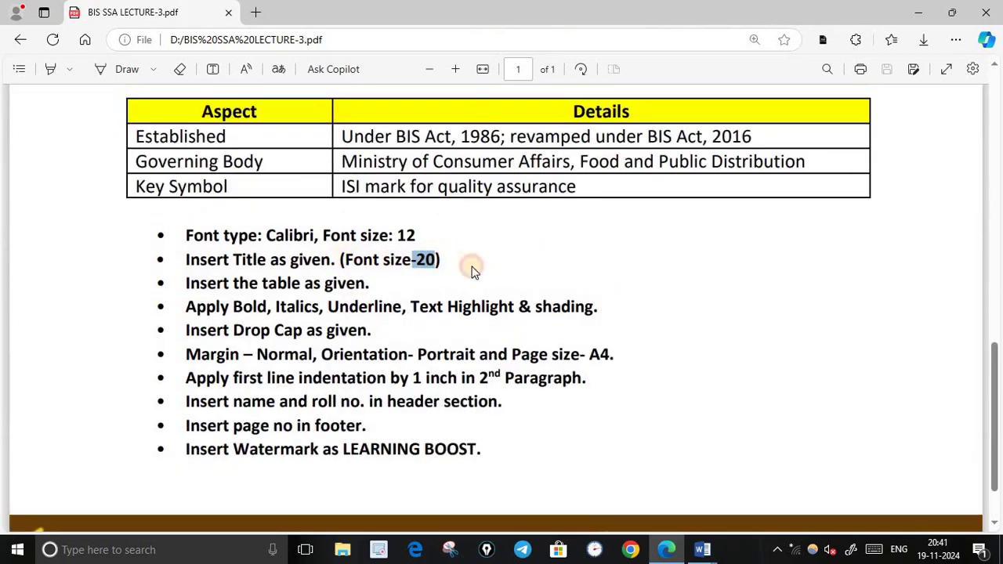
pyautogui.click(666, 548)
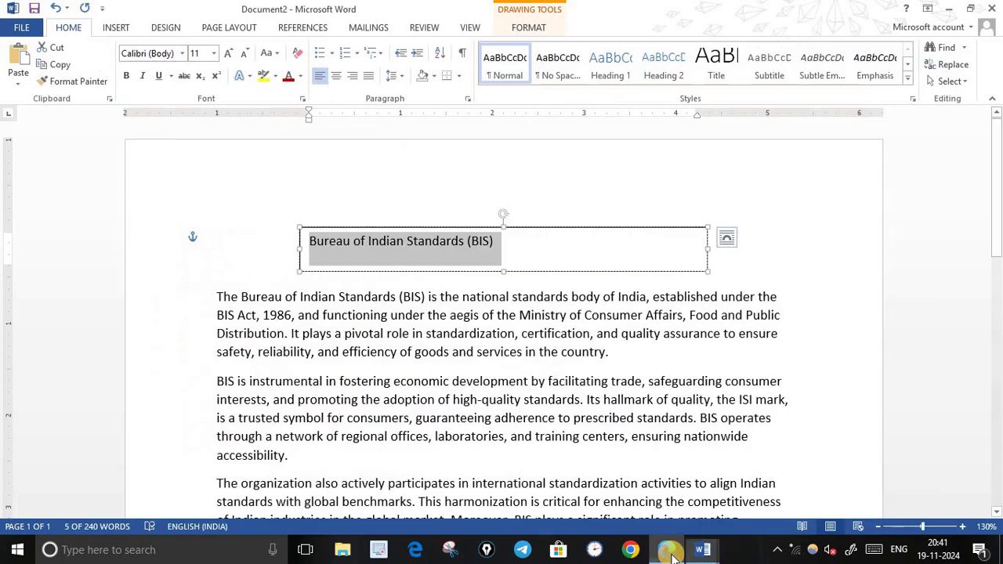
pyautogui.click(199, 53)
pyautogui.write('20')
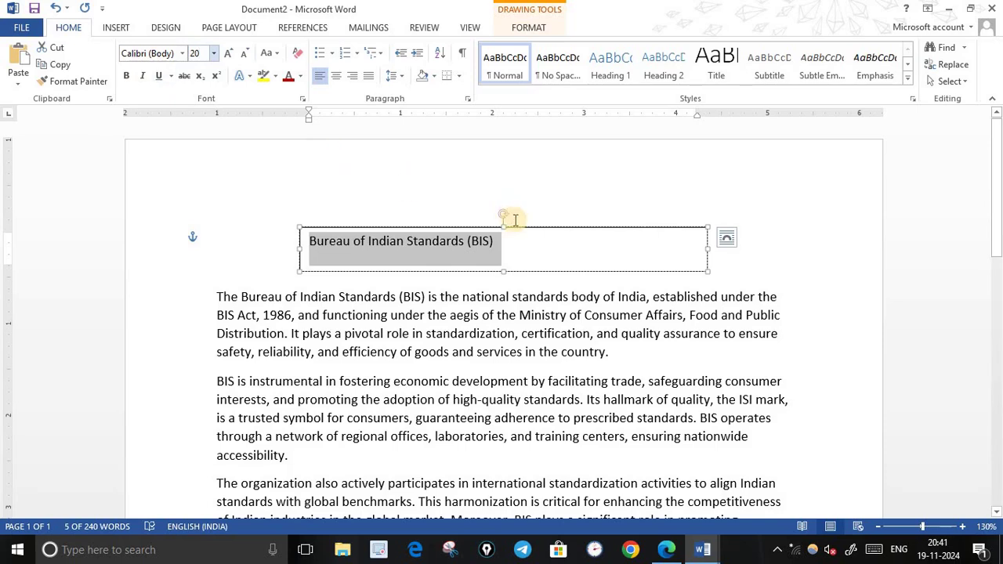
pyautogui.press('Return')
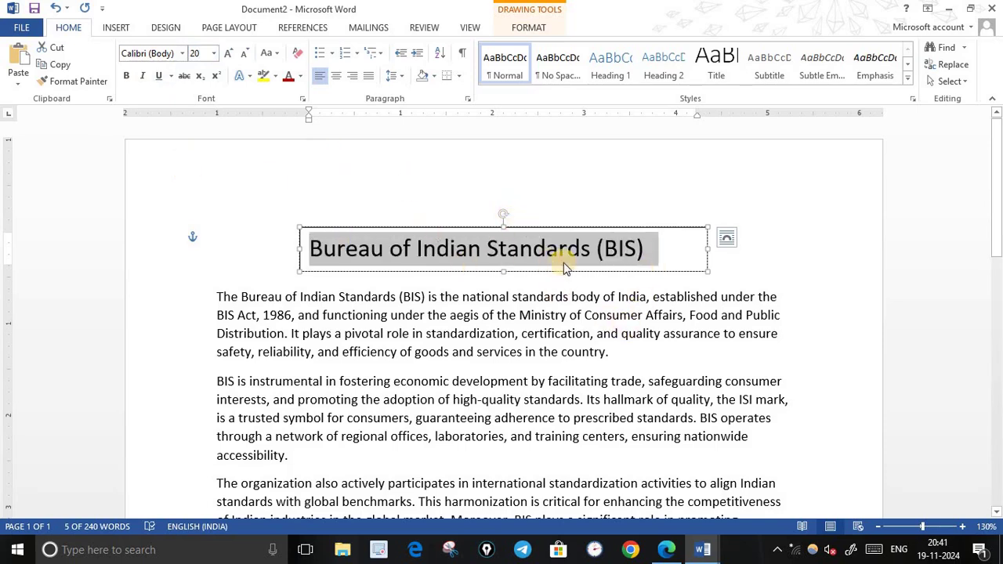
# Step: Check how the title is formatted in the PDF in Edge and make the whole title in Word's Document2 bold
pyautogui.click(667, 549)
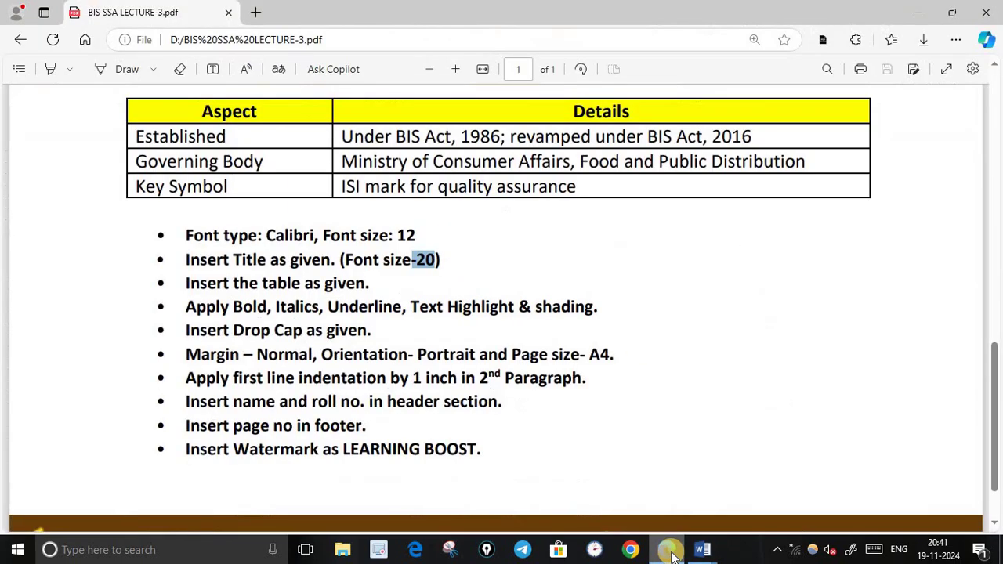
pyautogui.scroll(5, 645, 388)
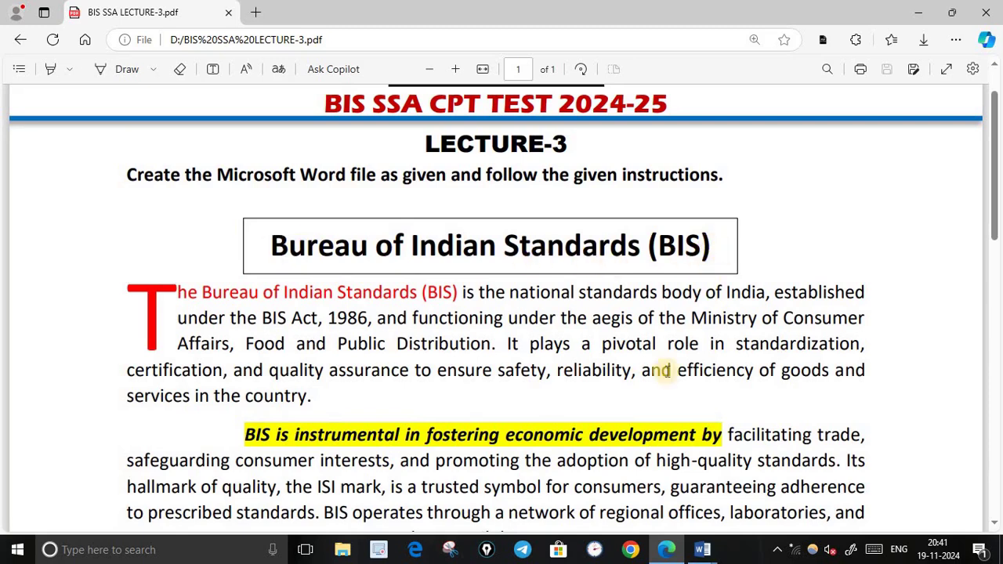
pyautogui.moveTo(702, 548)
pyautogui.click(738, 499)
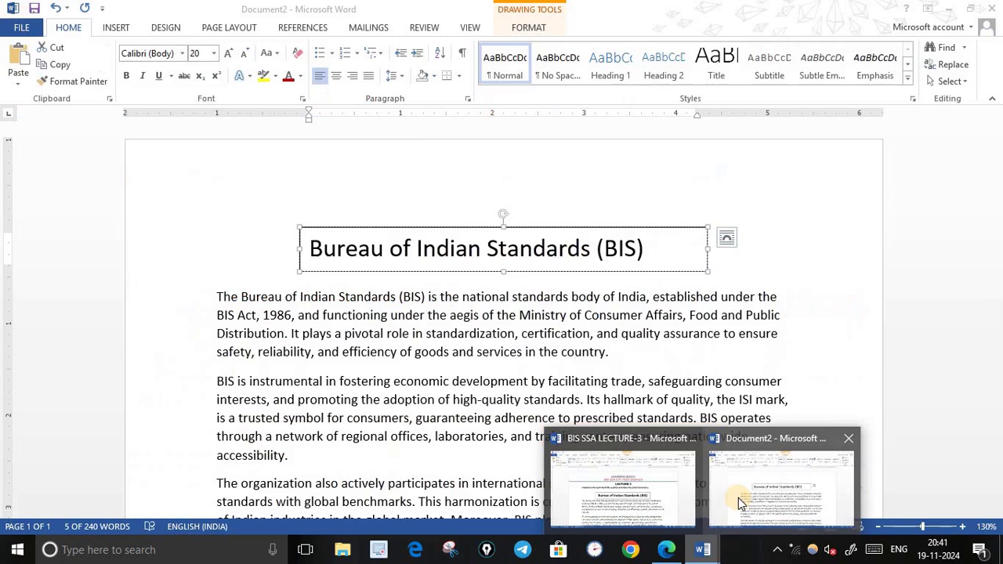
pyautogui.tripleClick(379, 268)
pyautogui.moveTo(307, 248); pyautogui.dragTo(647, 257)
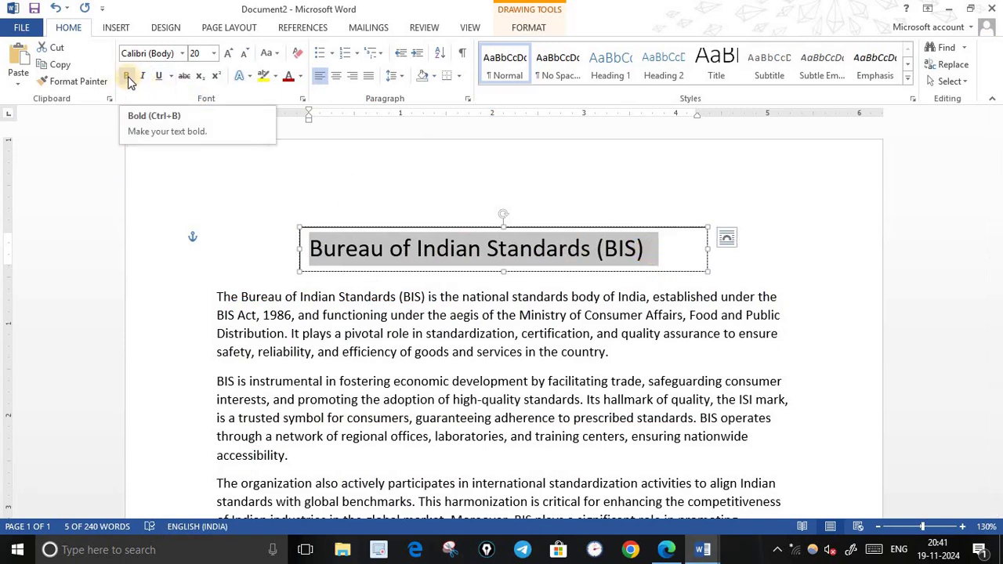
pyautogui.click(127, 77)
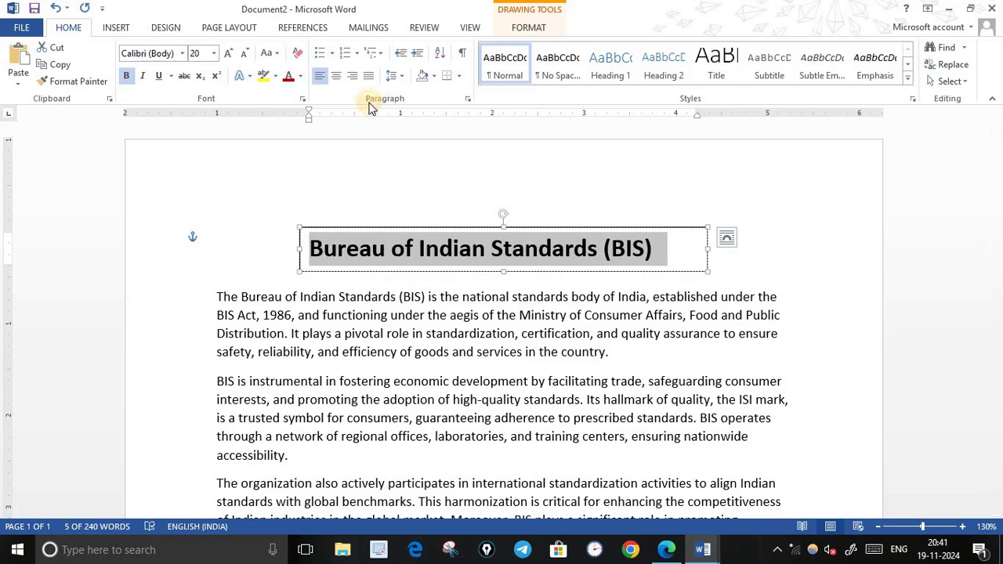
# Step: Centre the title horizontally within its text box and compare it with the PDF in Edge
pyautogui.click(336, 76)
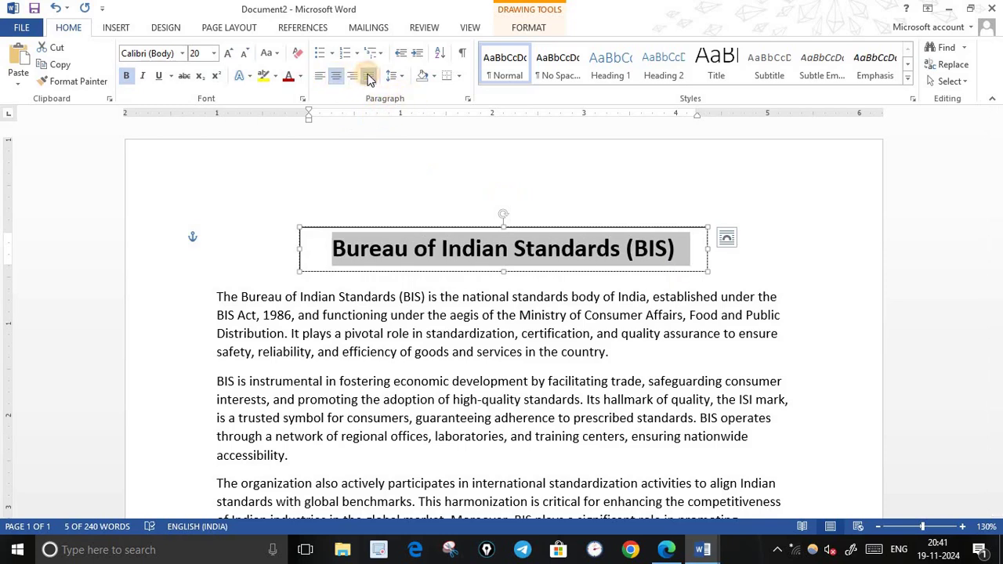
pyautogui.click(369, 76)
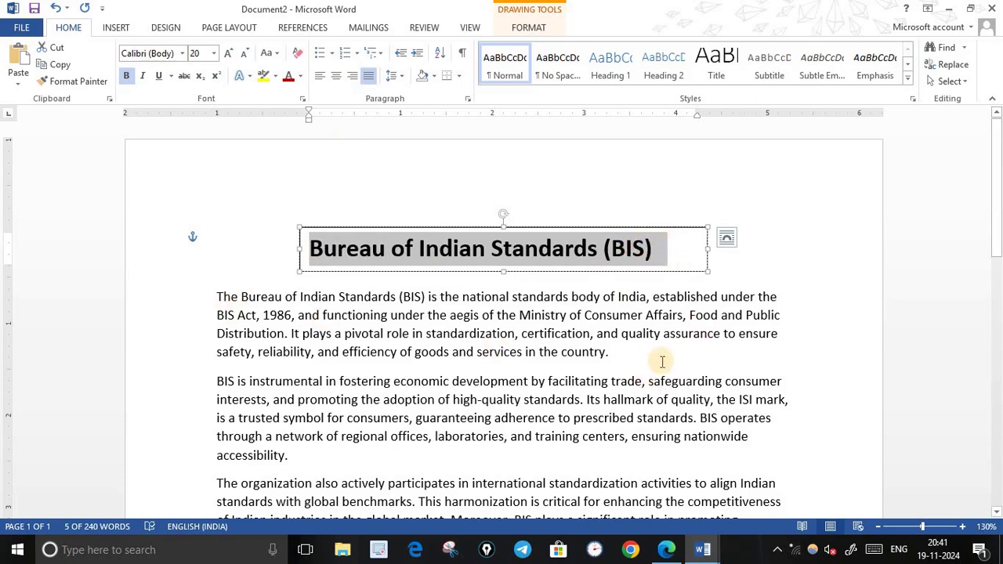
pyautogui.click(336, 81)
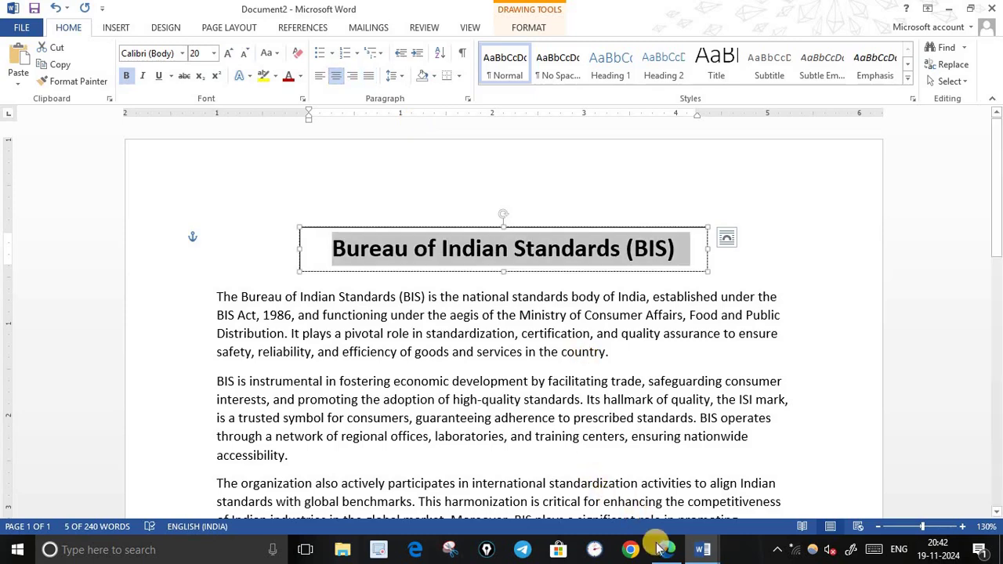
pyautogui.click(666, 550)
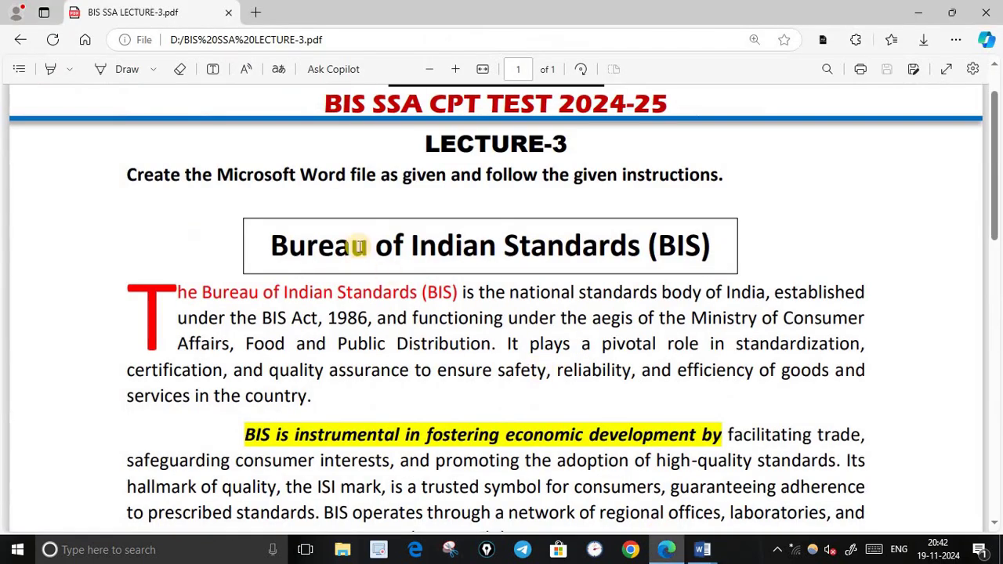
pyautogui.click(664, 550)
pyautogui.click(192, 234)
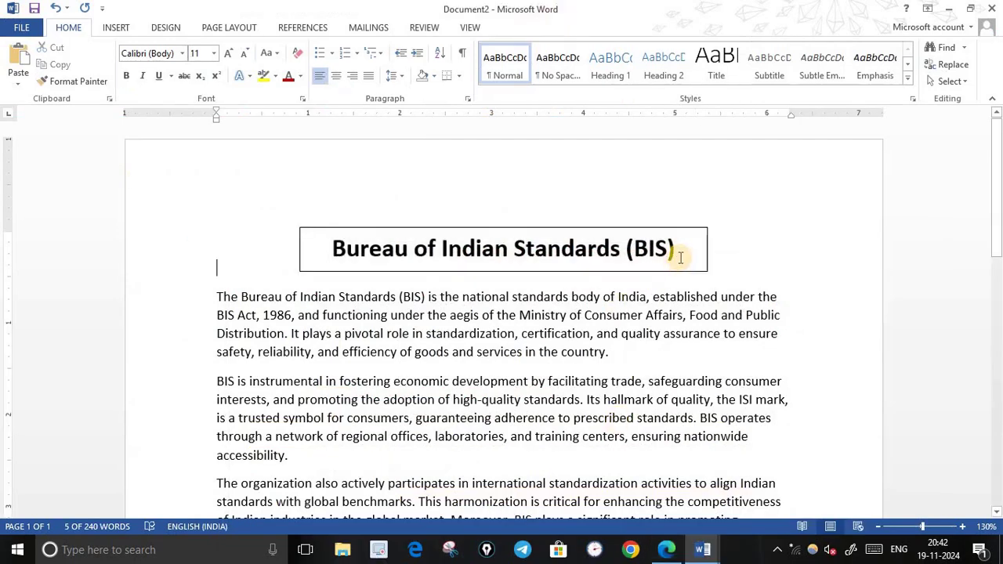
# Step: Move the title text box slightly down towards the first paragraph and compare its placement with the PDF in Edge
pyautogui.moveTo(679, 250); pyautogui.dragTo(343, 219)
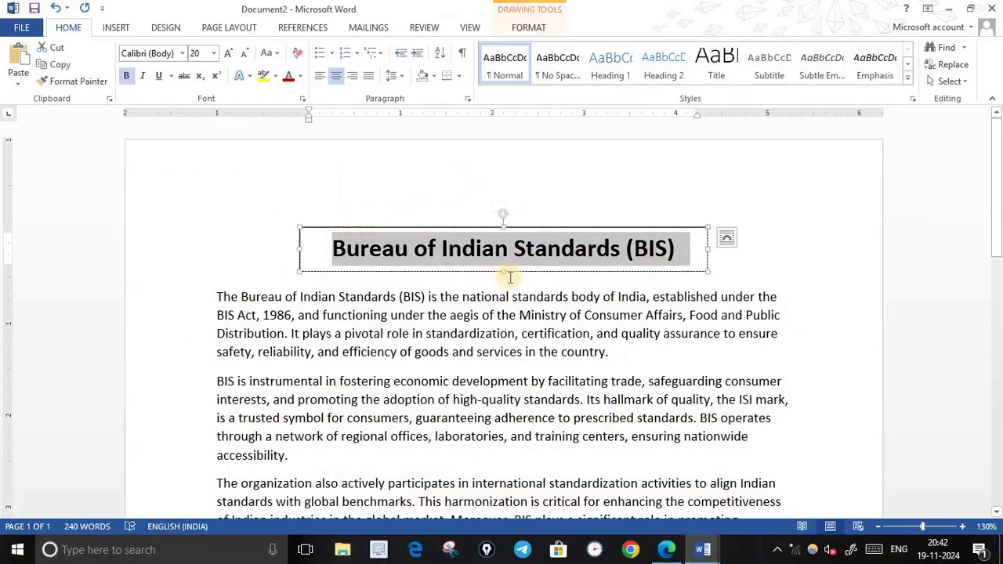
pyautogui.moveTo(520, 274); pyautogui.dragTo(520, 278)
pyautogui.moveTo(679, 261); pyautogui.dragTo(332, 251)
pyautogui.click(548, 281)
pyautogui.click(666, 551)
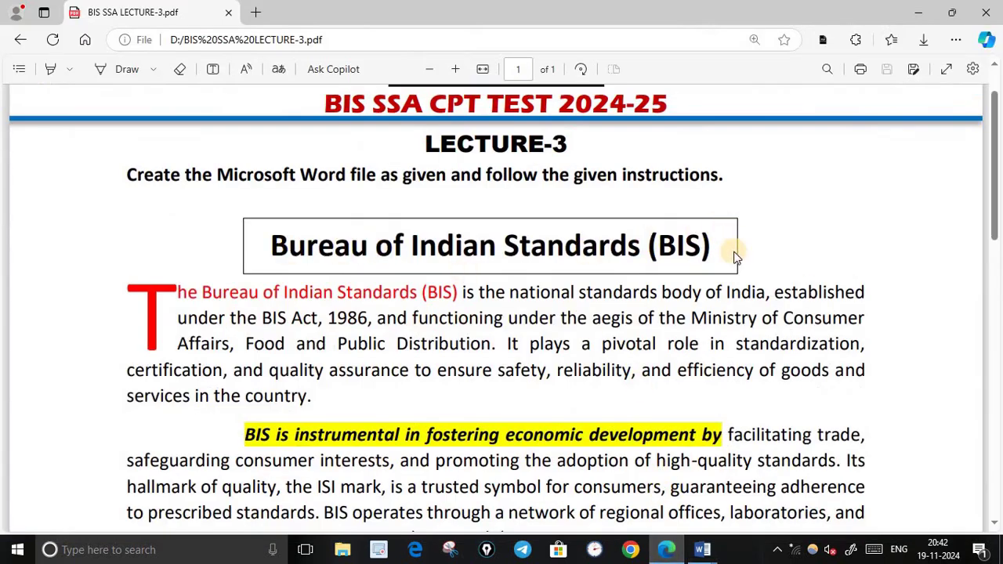
pyautogui.click(667, 552)
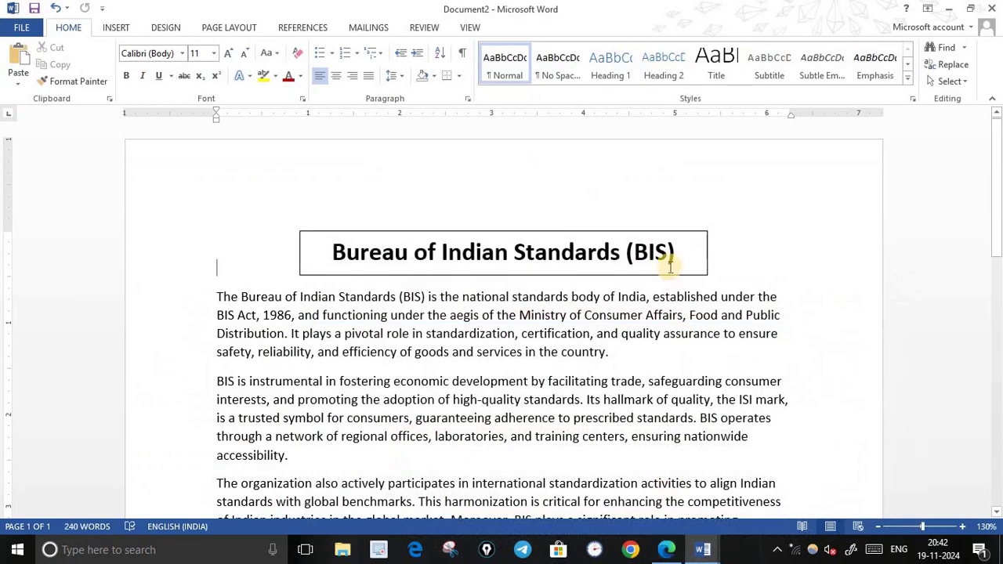
# Step: Stretch the title text box upward to a height of about 0.72"
pyautogui.click(679, 256)
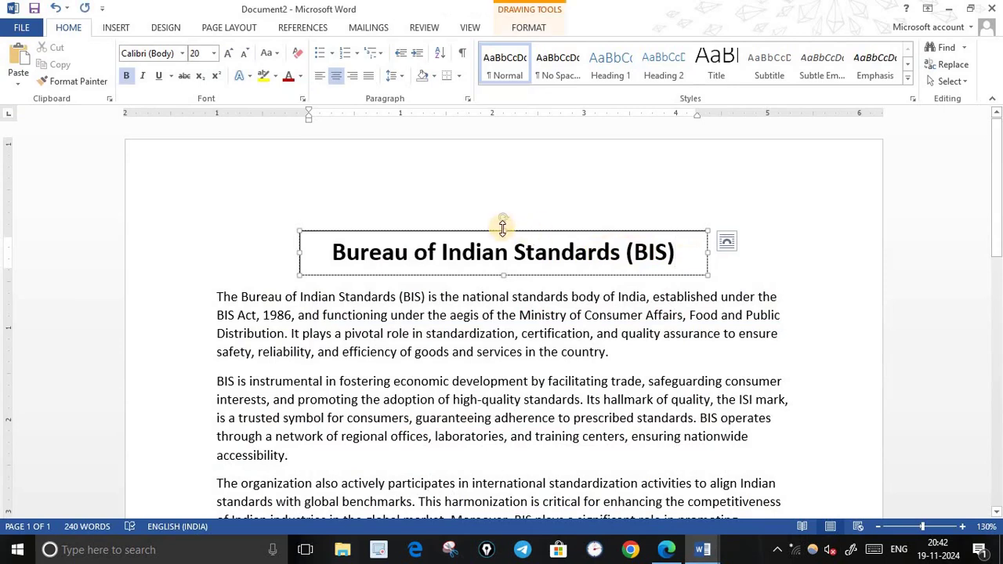
pyautogui.moveTo(504, 224); pyautogui.dragTo(504, 208)
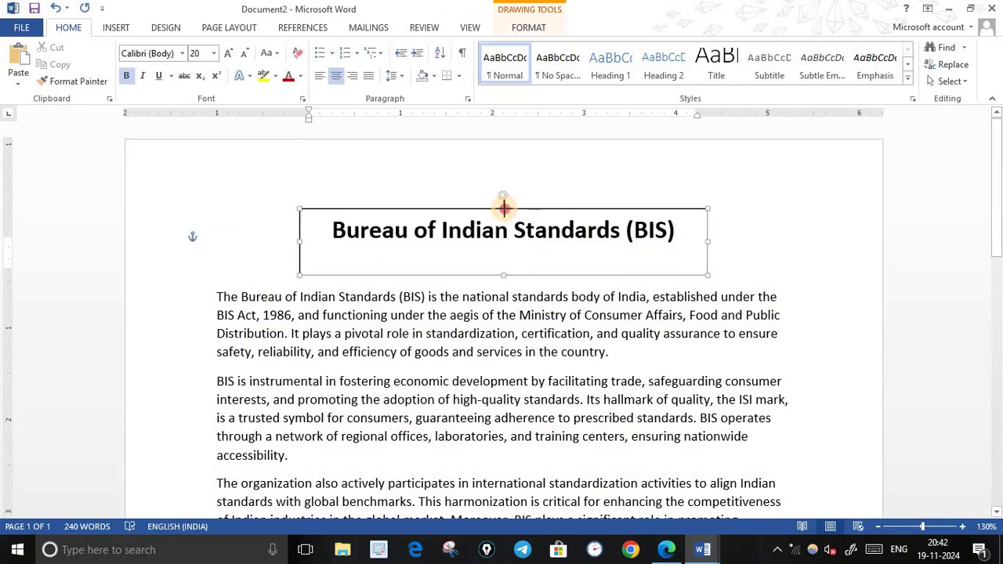
pyautogui.click(737, 268)
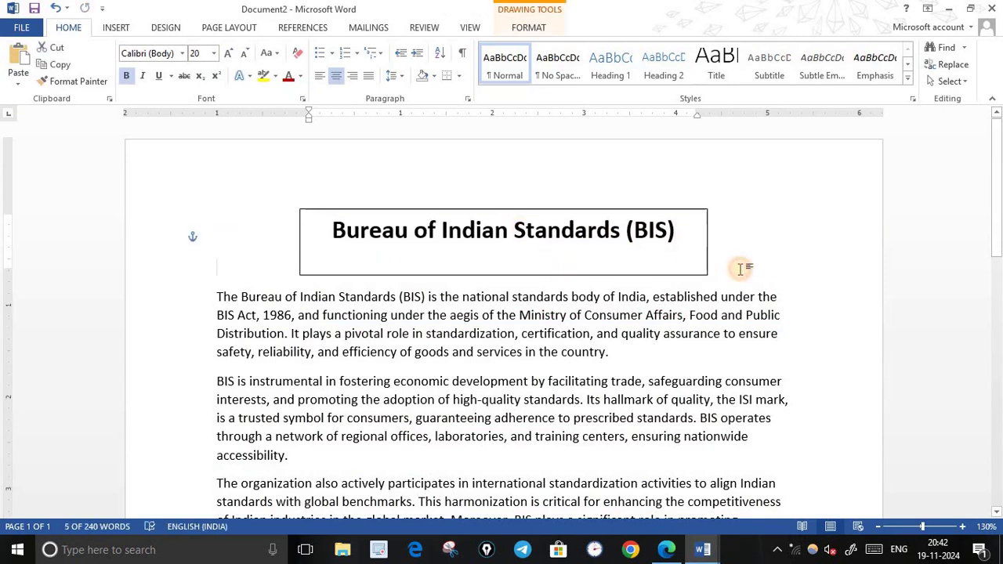
# Step: Select the whole title and set its vertical text alignment in the text box to Middle
pyautogui.click(641, 241)
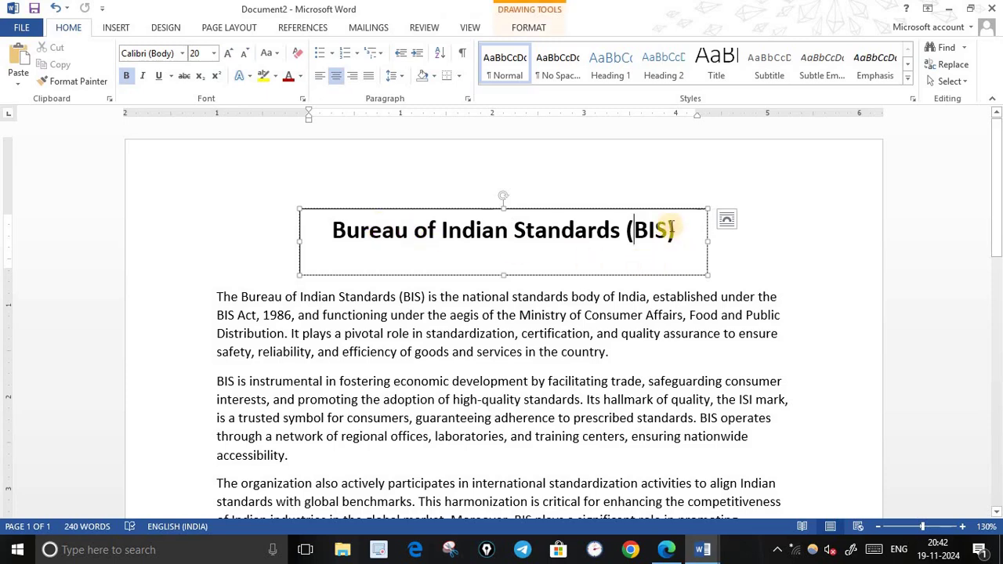
pyautogui.moveTo(677, 261); pyautogui.dragTo(343, 230)
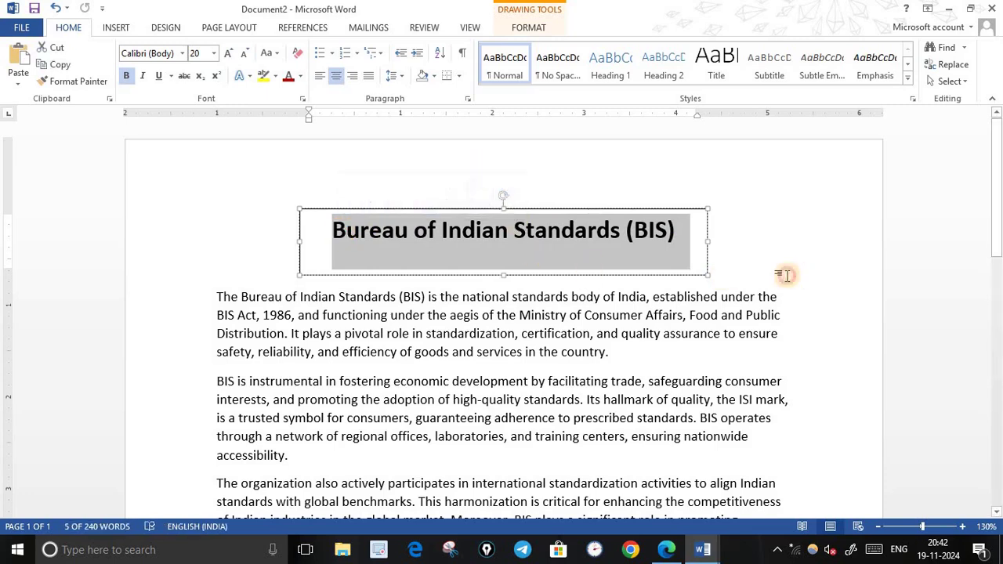
pyautogui.click(842, 279)
pyautogui.click(684, 230)
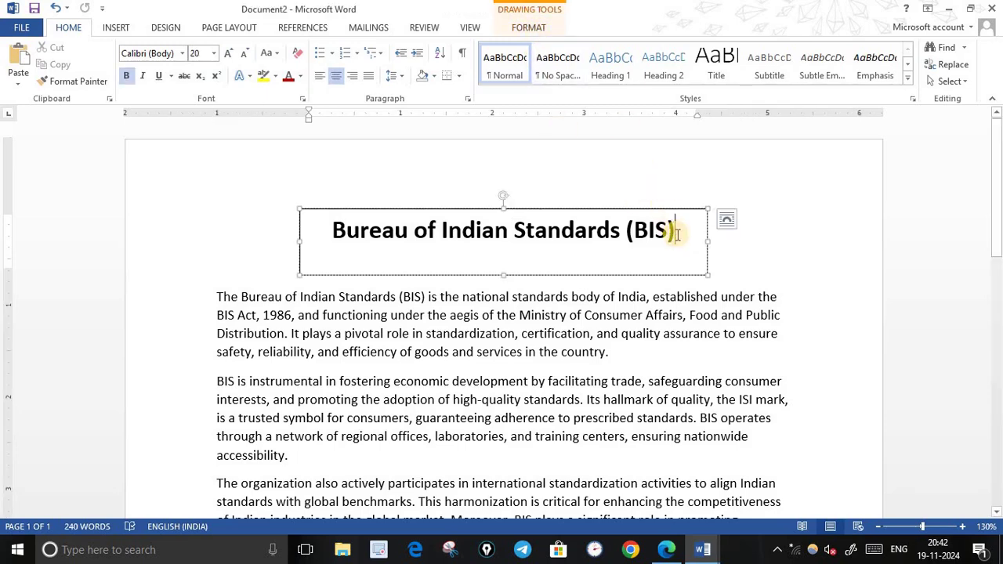
pyautogui.moveTo(675, 230); pyautogui.dragTo(336, 227)
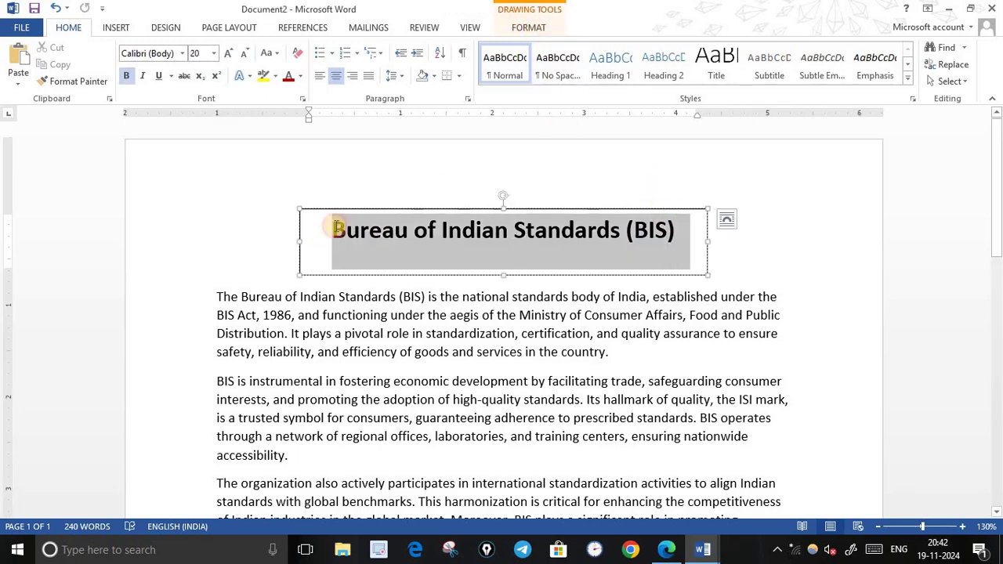
pyautogui.click(529, 30)
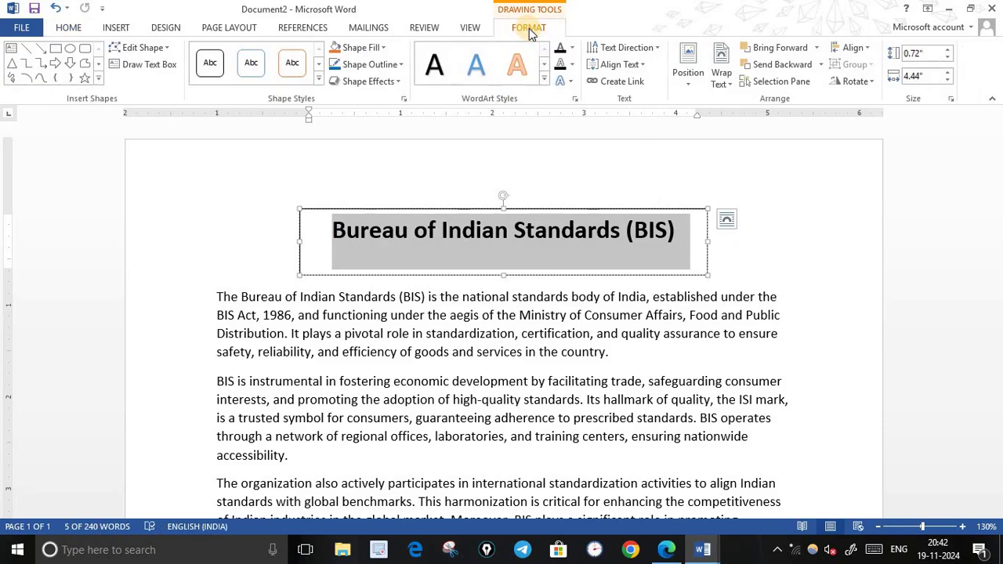
pyautogui.click(618, 68)
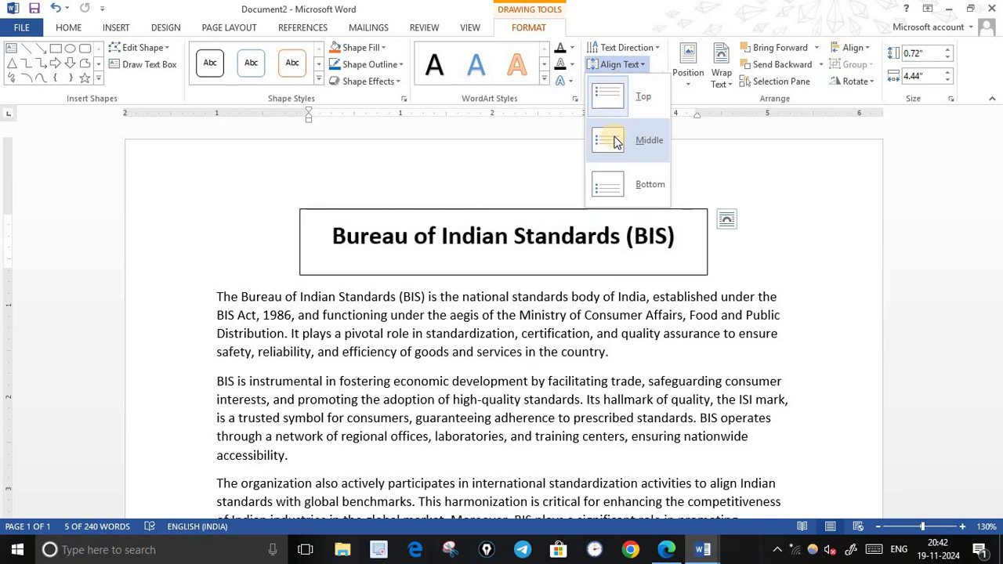
pyautogui.click(614, 139)
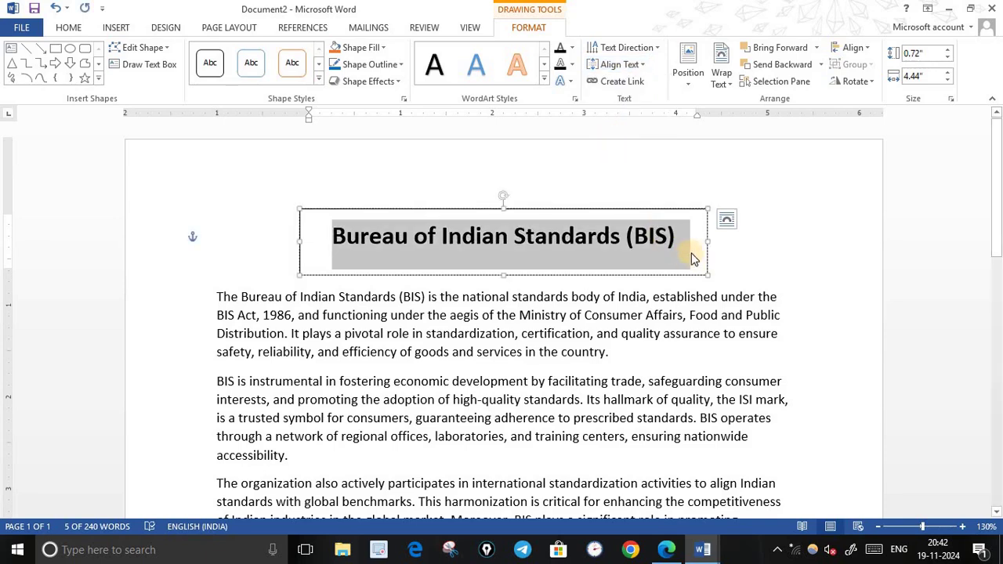
# Step: Remove the space after the title paragraph inside the text box
pyautogui.click(692, 257)
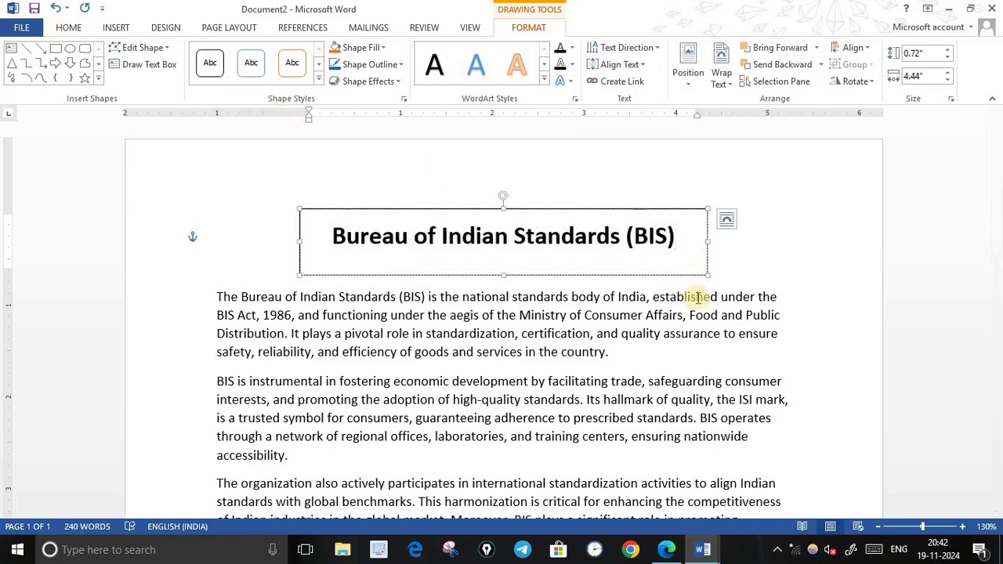
pyautogui.click(86, 31)
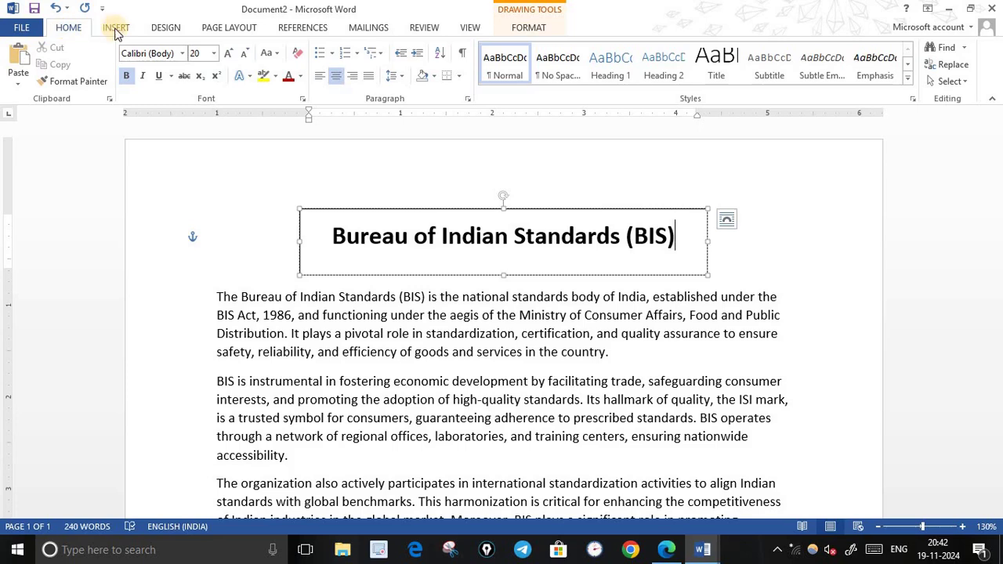
pyautogui.click(400, 79)
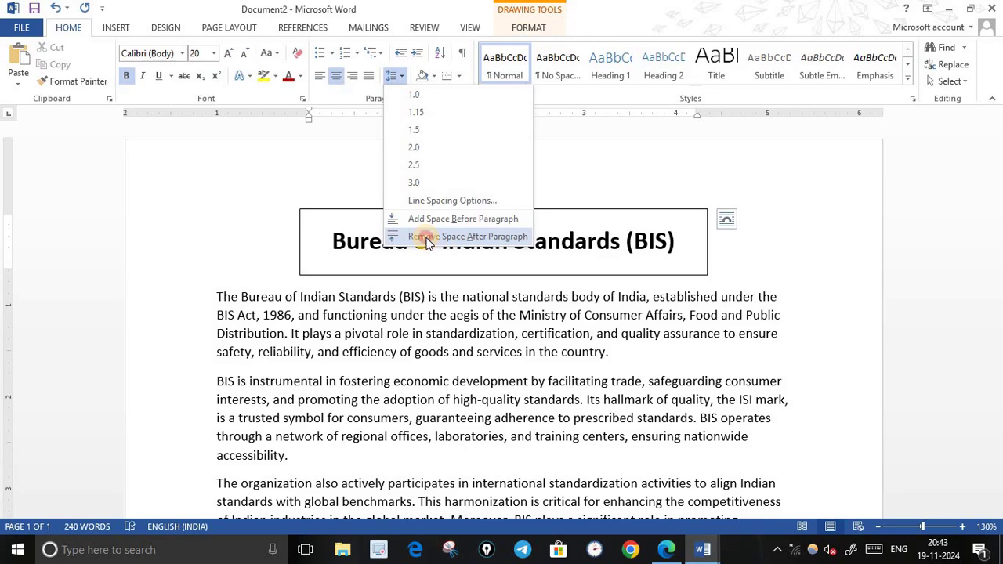
pyautogui.click(427, 237)
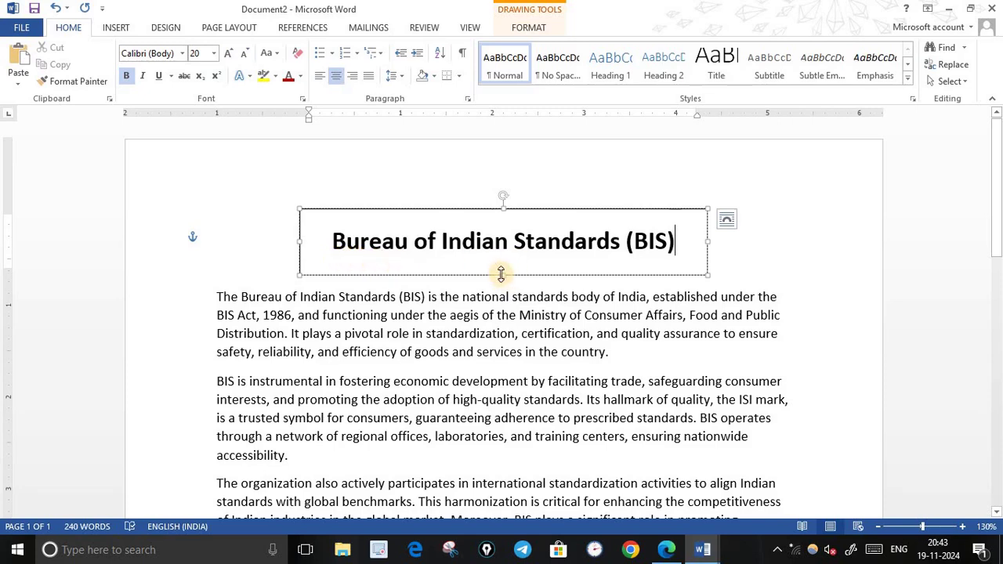
# Step: Reduce the height of the title text box so it fits closely around the title just above the first paragraph
pyautogui.moveTo(502, 274); pyautogui.dragTo(531, 284)
pyautogui.click(713, 284)
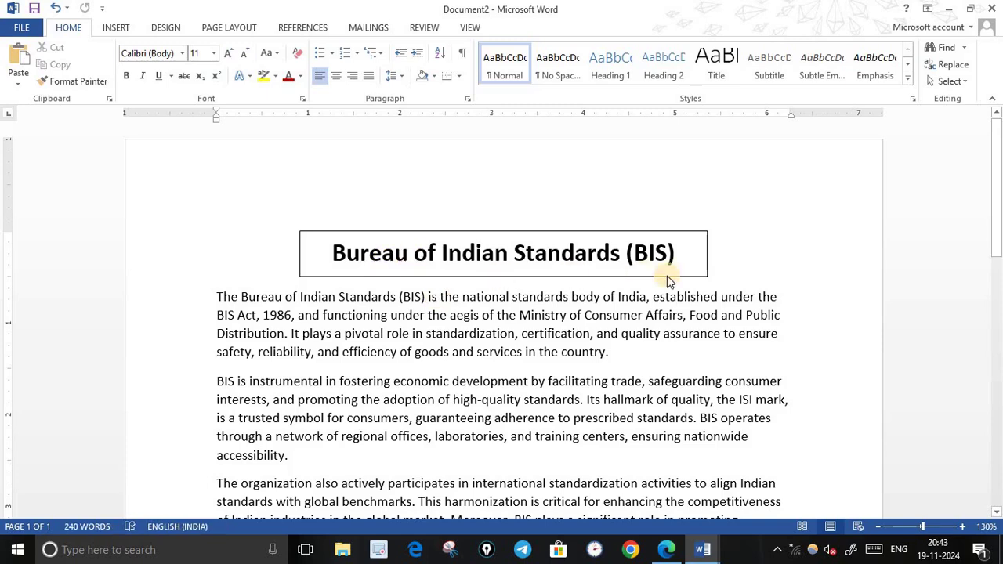
pyautogui.click(679, 265)
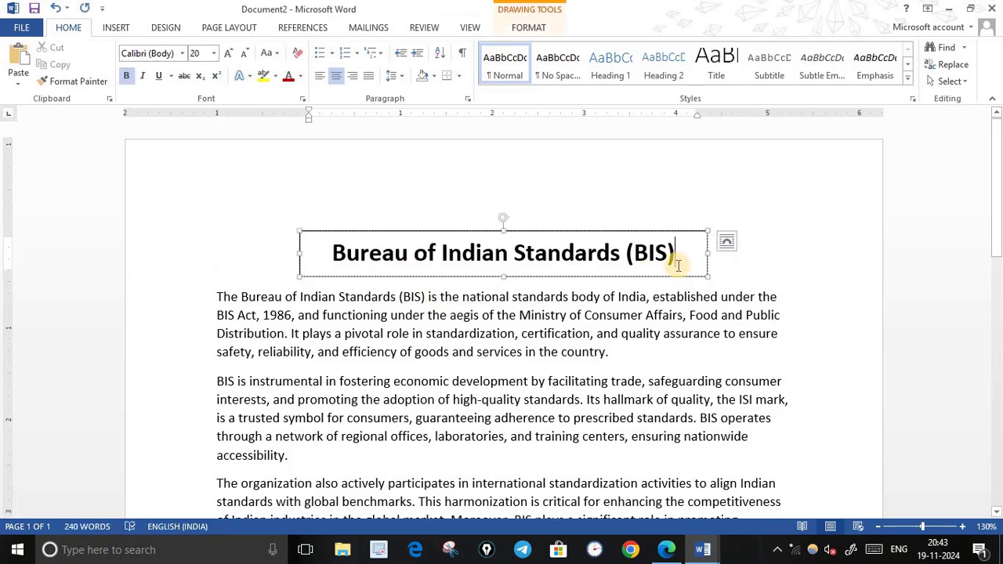
pyautogui.click(721, 268)
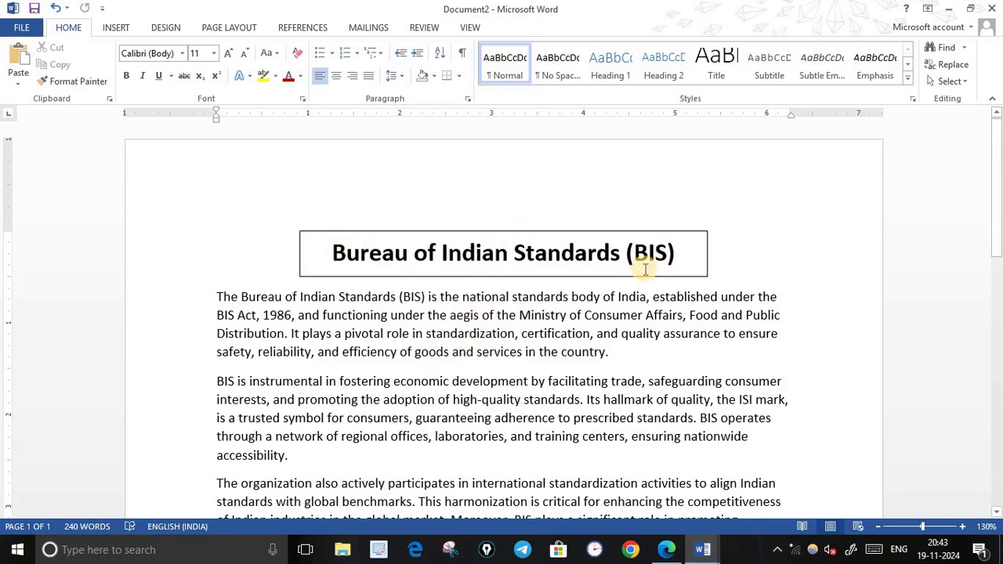
# Step: Join the second paragraph, beginning "BIS is instrumental", to the first and split it off again as its own paragraph
pyautogui.scroll(-1, 320, 300)
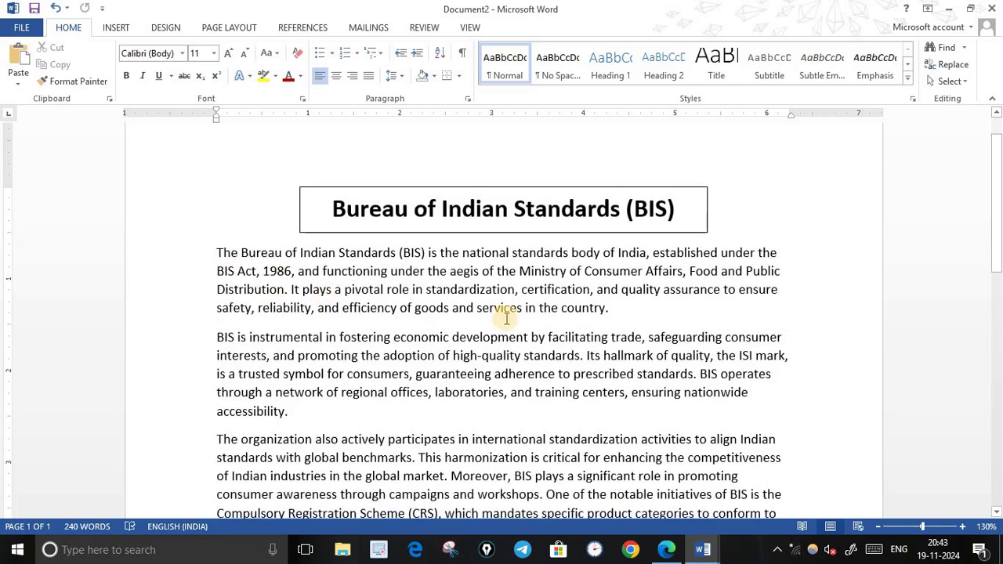
pyautogui.scroll(-2, 392, 282)
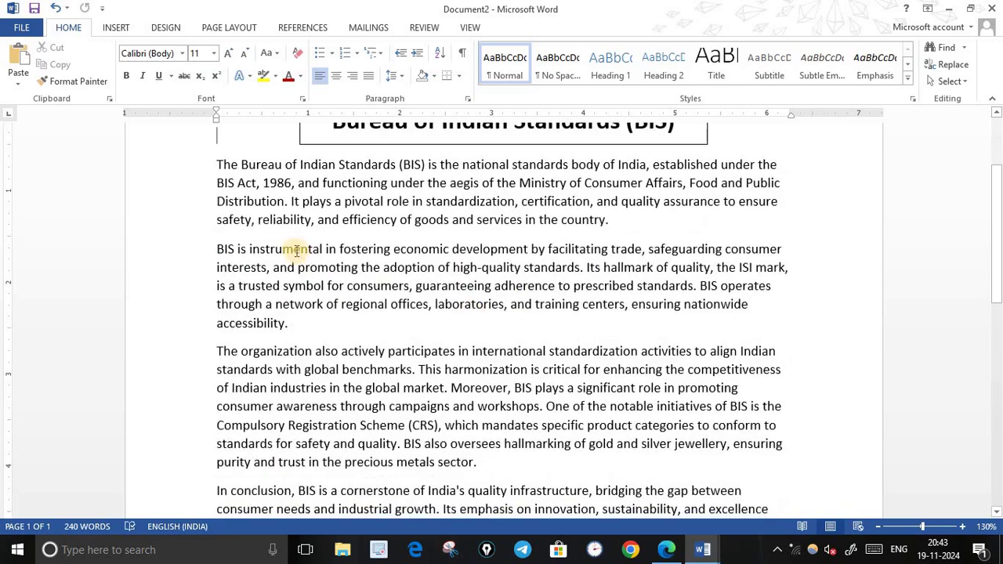
pyautogui.click(213, 249)
pyautogui.press('BackSpace')
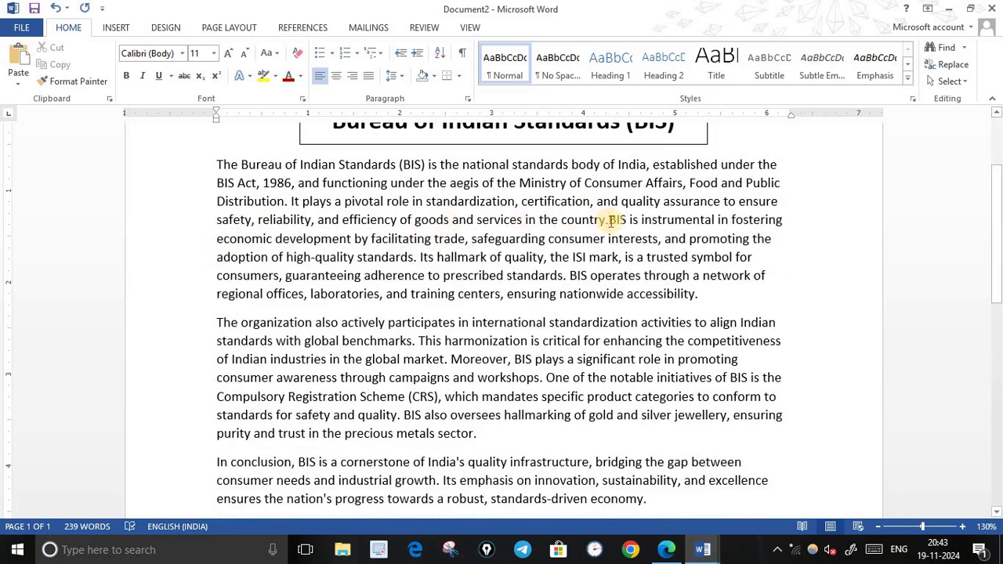
pyautogui.press('Return')
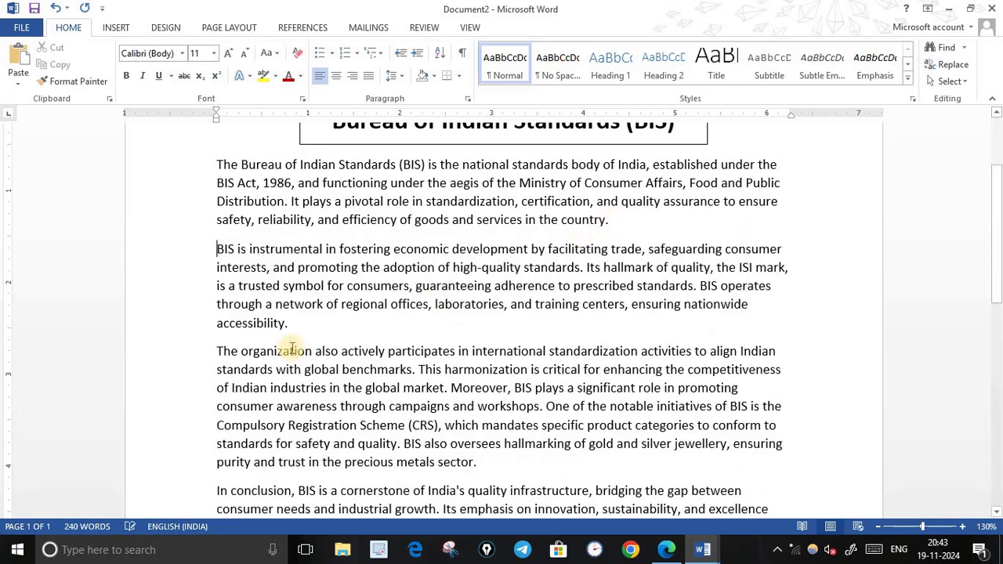
# Step: Join the third paragraph, beginning "The organization also", to the second and split it off again as its own paragraph
pyautogui.click(213, 351)
pyautogui.press('BackSpace')
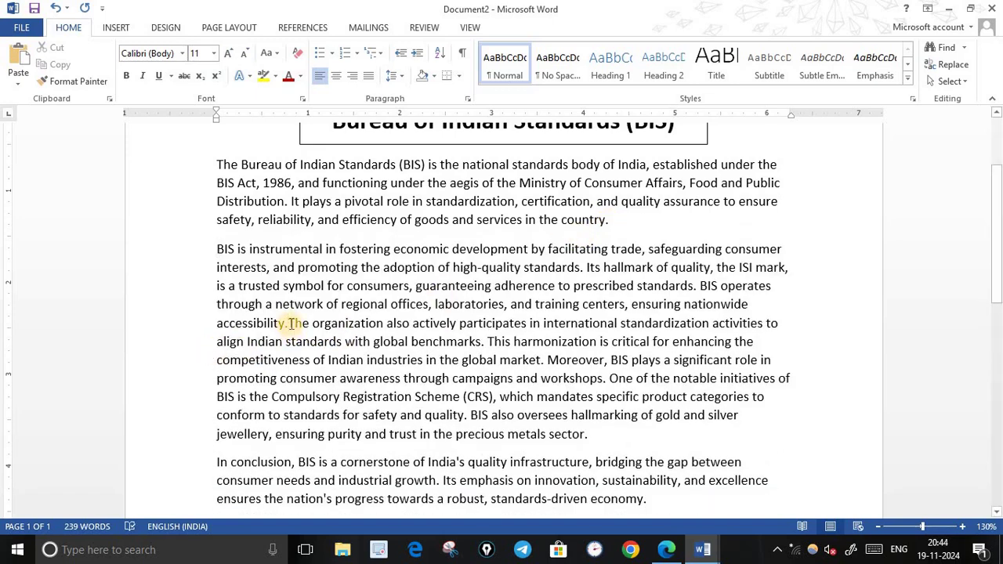
pyautogui.press('Return')
pyautogui.scroll(-2, 426, 409)
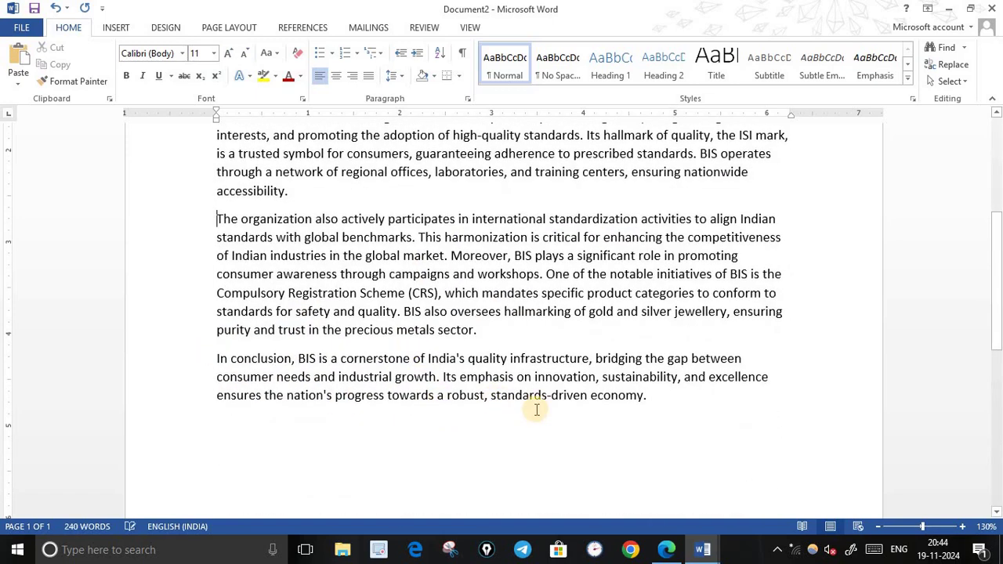
pyautogui.scroll(2, 538, 409)
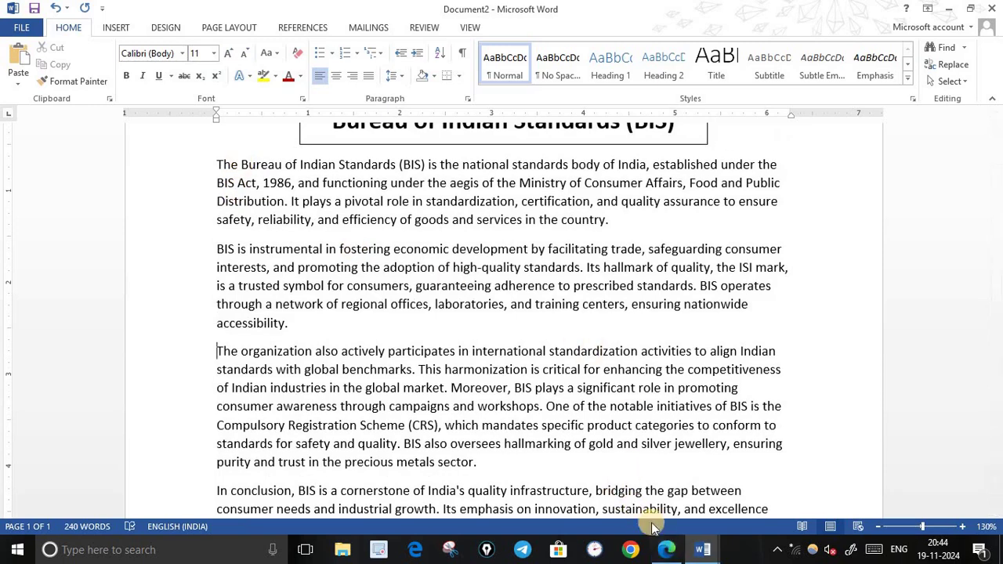
# Step: Check the paragraph alignment in the BIS SSA LECTURE-3 PDF, and justify all four body paragraphs below the title in the Word document Document2
pyautogui.click(665, 552)
pyautogui.scroll(-2, 609, 399)
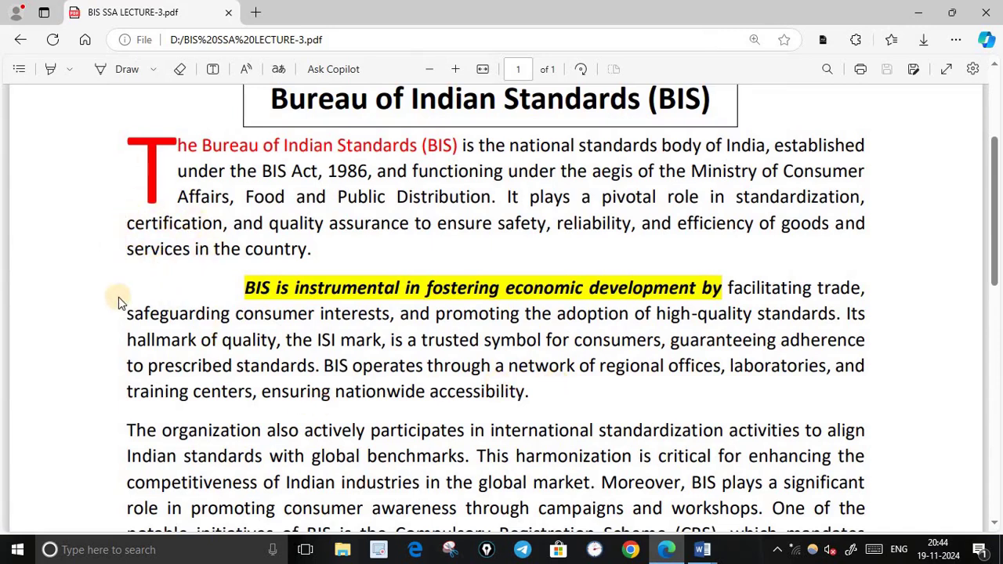
pyautogui.moveTo(128, 400); pyautogui.dragTo(127, 407)
pyautogui.click(125, 273)
pyautogui.click(700, 552)
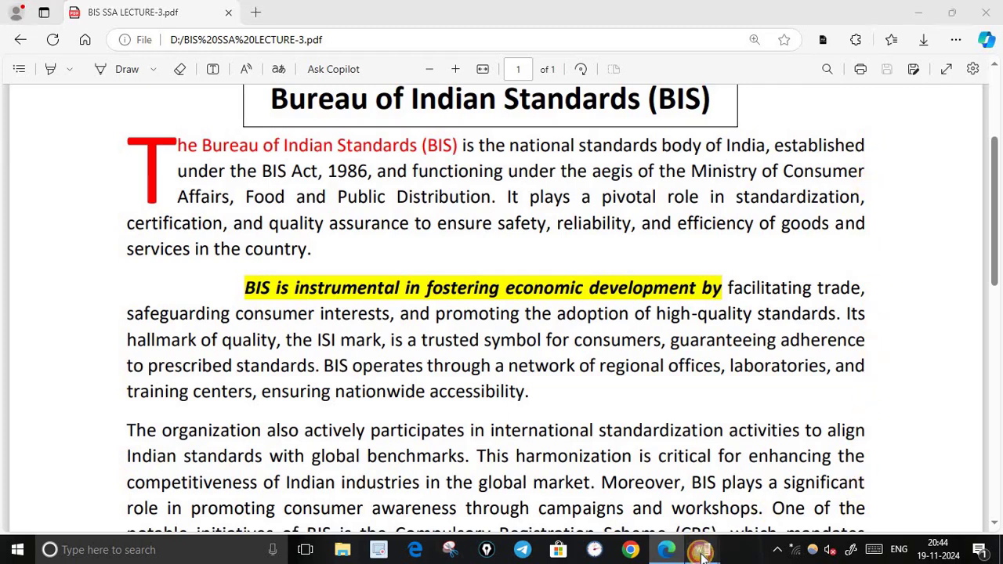
pyautogui.click(774, 508)
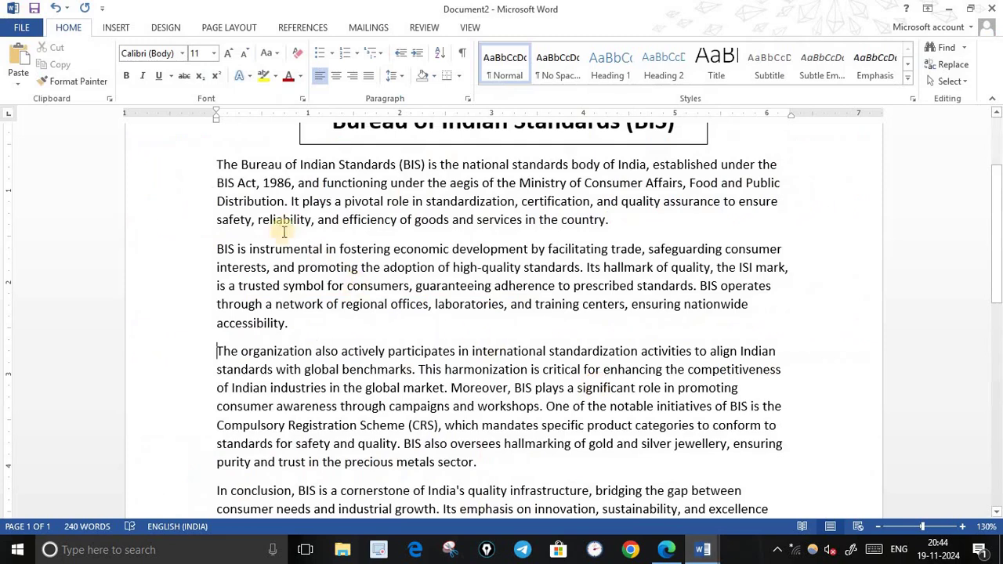
pyautogui.moveTo(216, 164); pyautogui.dragTo(460, 337)
pyautogui.moveTo(739, 536); pyautogui.dragTo(682, 360)
pyautogui.scroll(5, 682, 360)
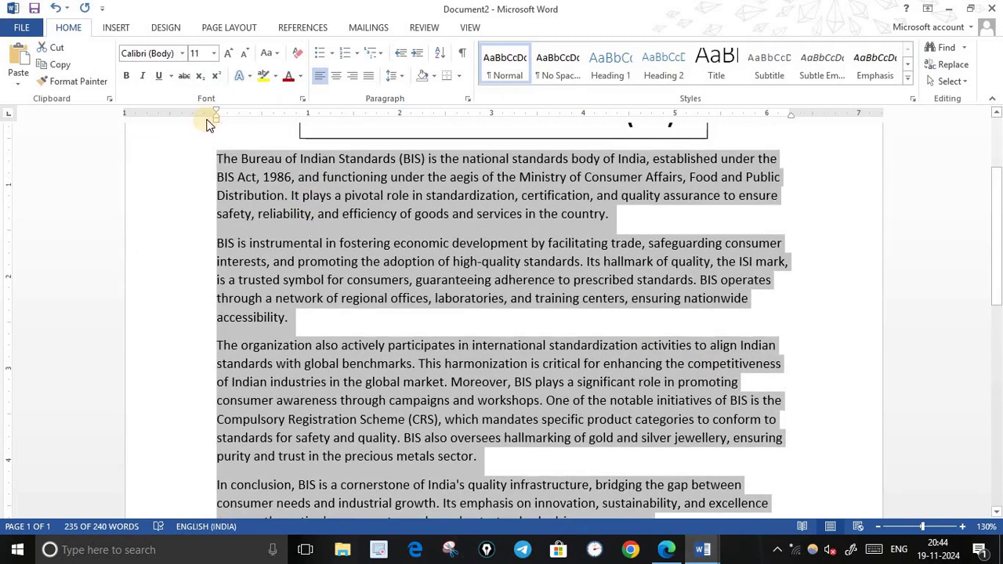
pyautogui.scroll(-3, 638, 495)
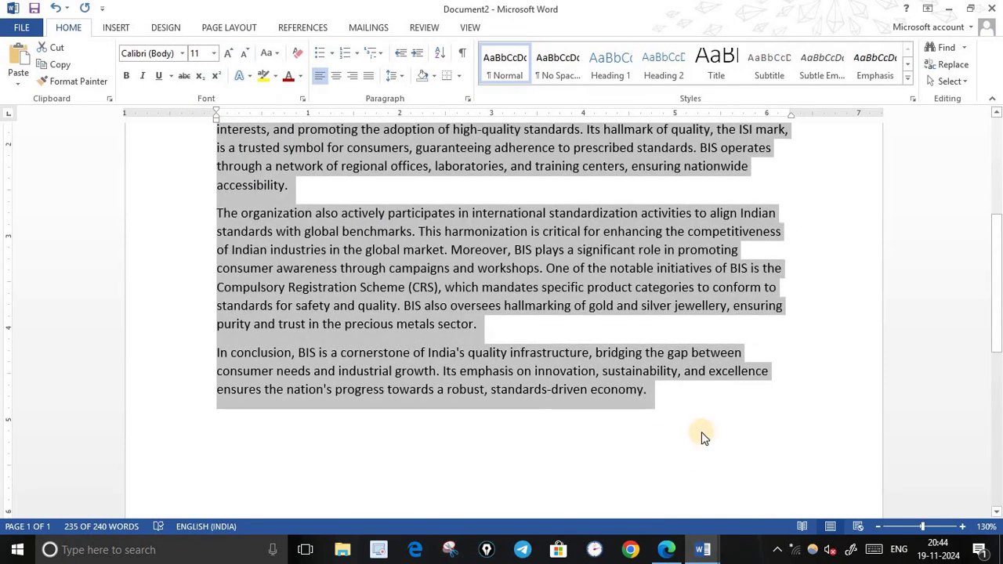
pyautogui.scroll(5, 702, 432)
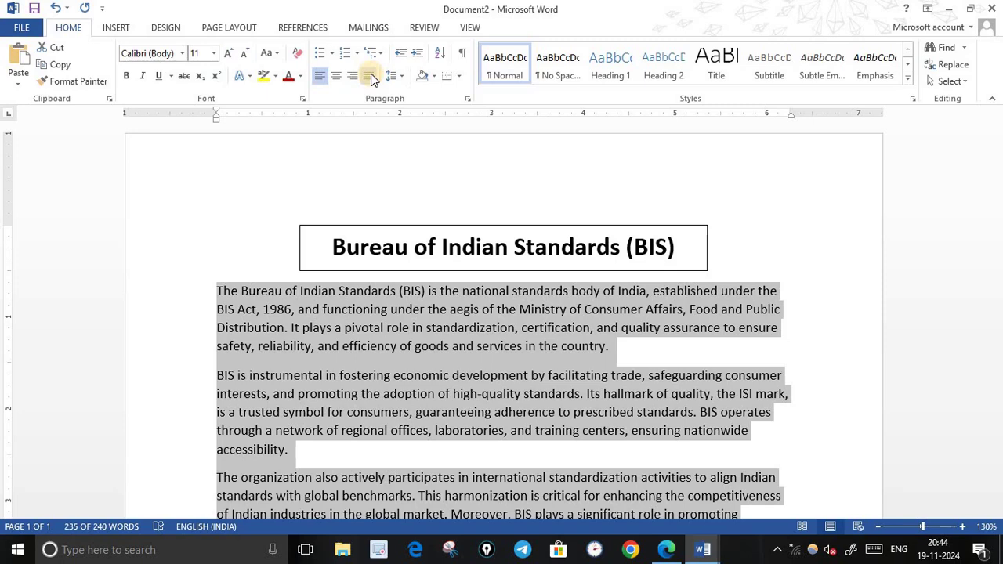
pyautogui.click(368, 76)
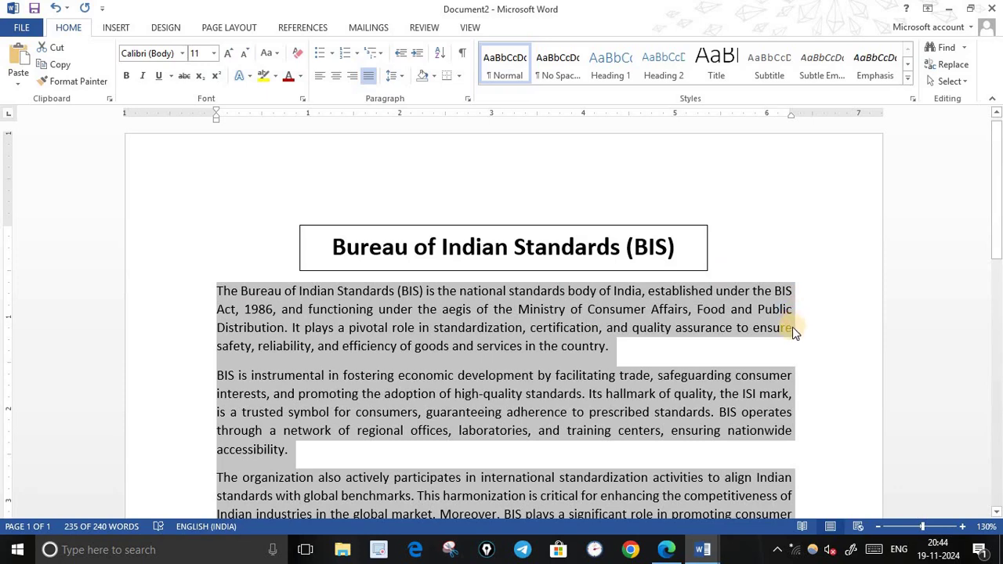
# Step: Try right, centre and left alignment on the selected body paragraphs and return them to justified alignment
pyautogui.click(355, 80)
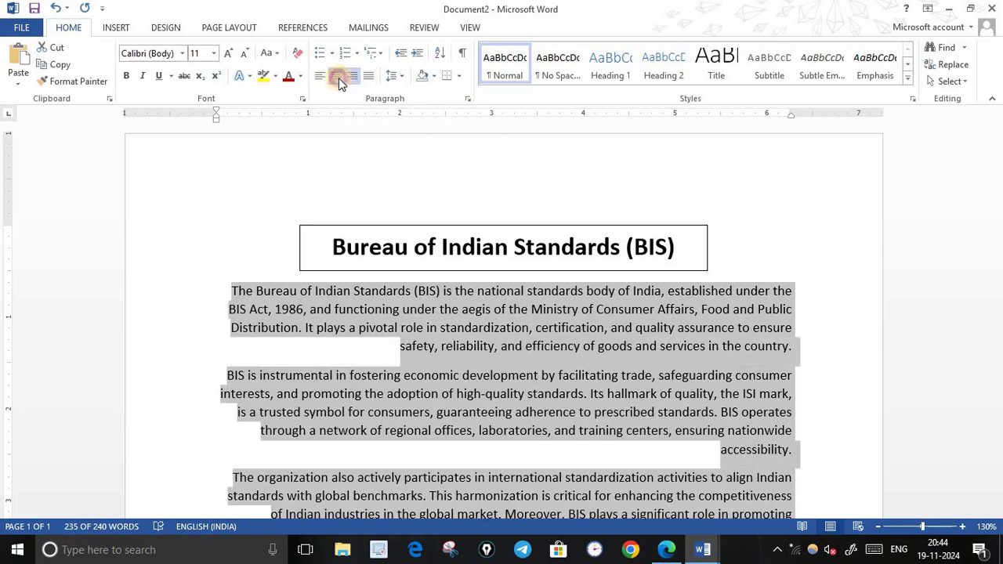
pyautogui.click(339, 78)
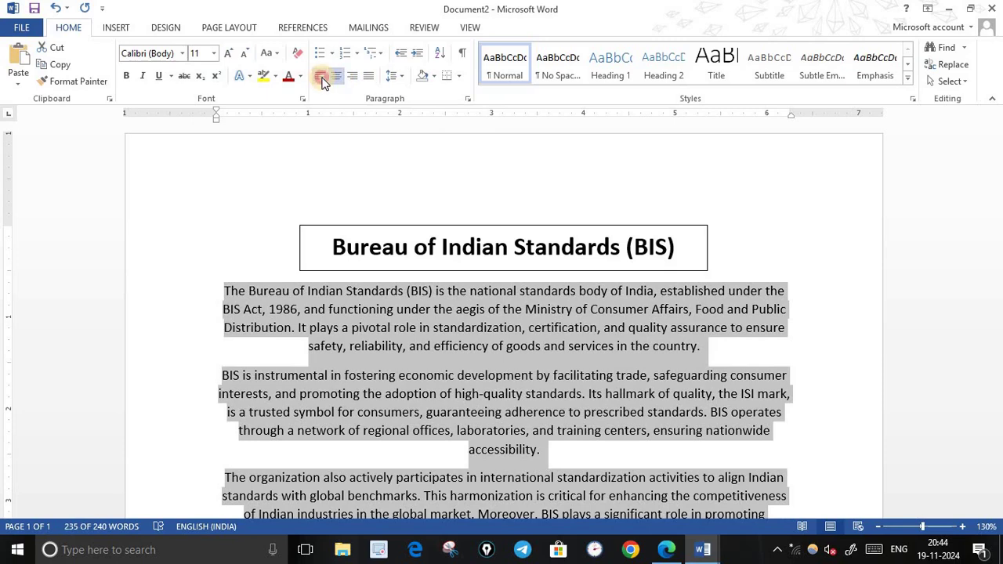
pyautogui.click(320, 79)
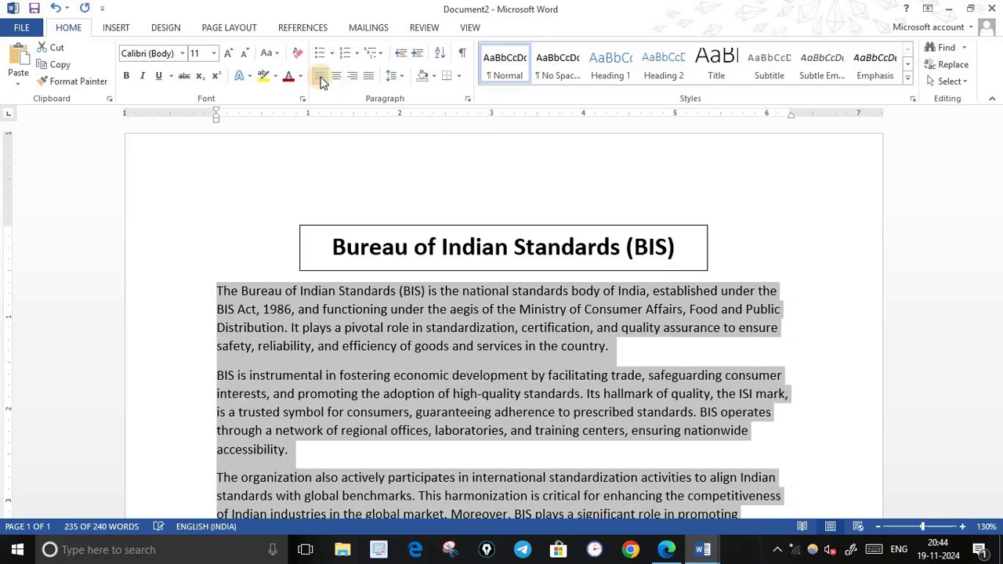
pyautogui.click(369, 78)
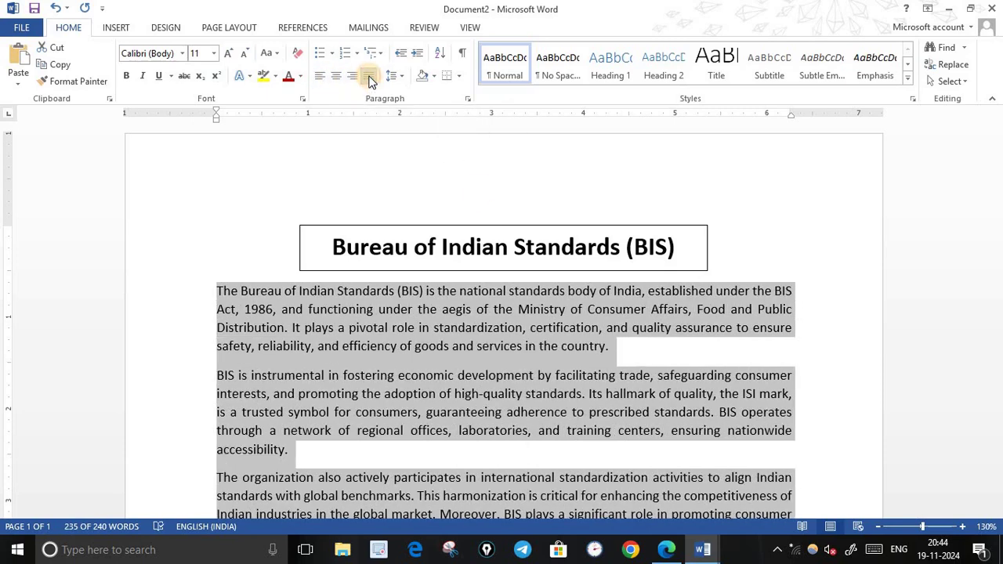
pyautogui.click(786, 354)
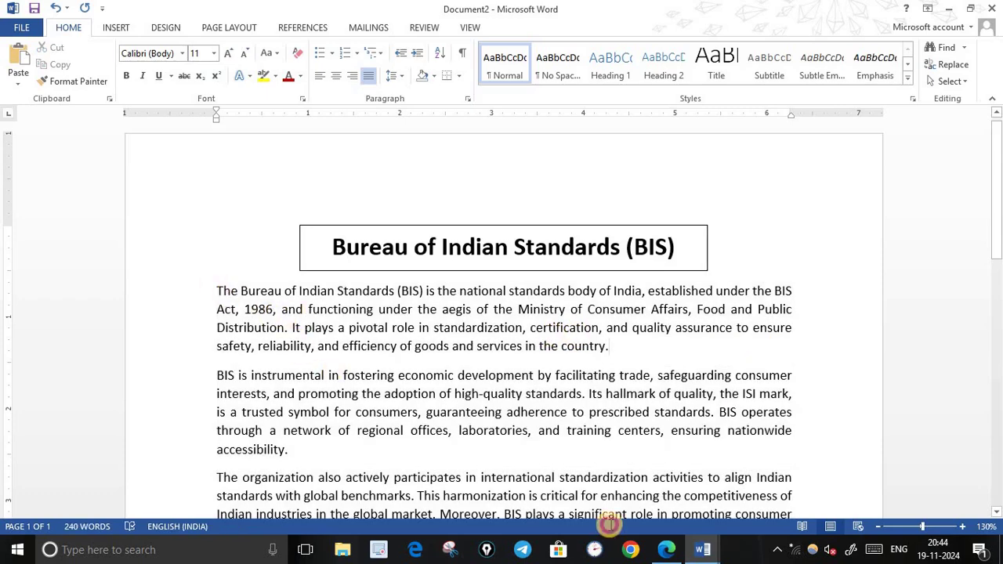
# Step: Select all the body text and set its font size to 12, following the font instruction in the PDF
pyautogui.hotkey('ctrl', 'a')
pyautogui.scroll(-8, 672, 496)
pyautogui.scroll(3, 645, 471)
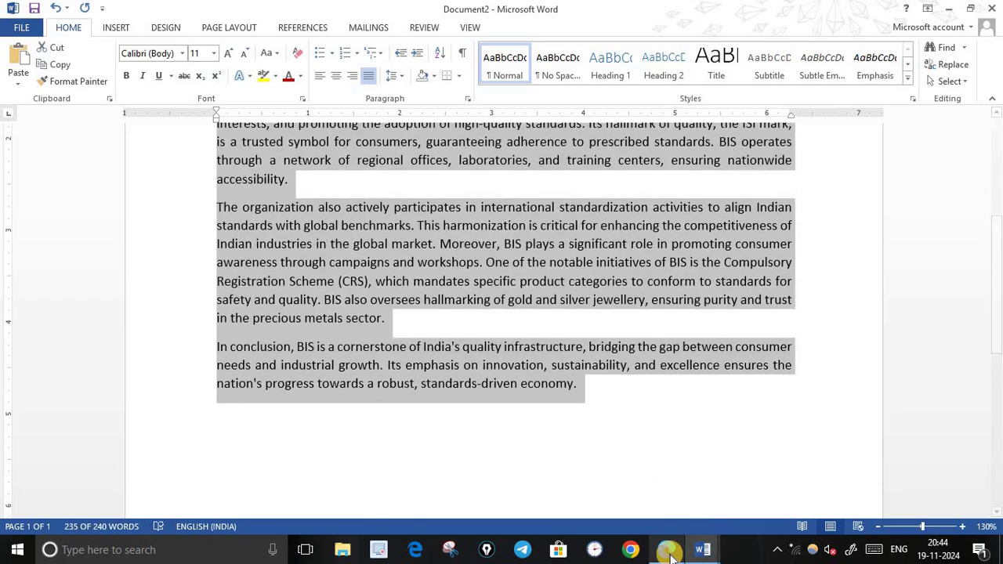
pyautogui.click(670, 554)
pyautogui.scroll(-10, 562, 441)
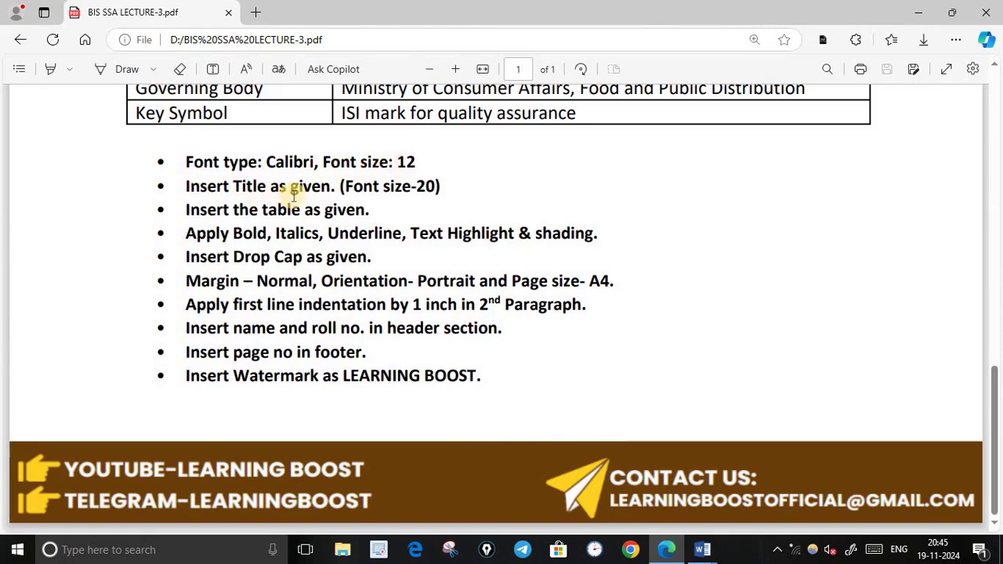
pyautogui.moveTo(341, 186); pyautogui.dragTo(430, 186)
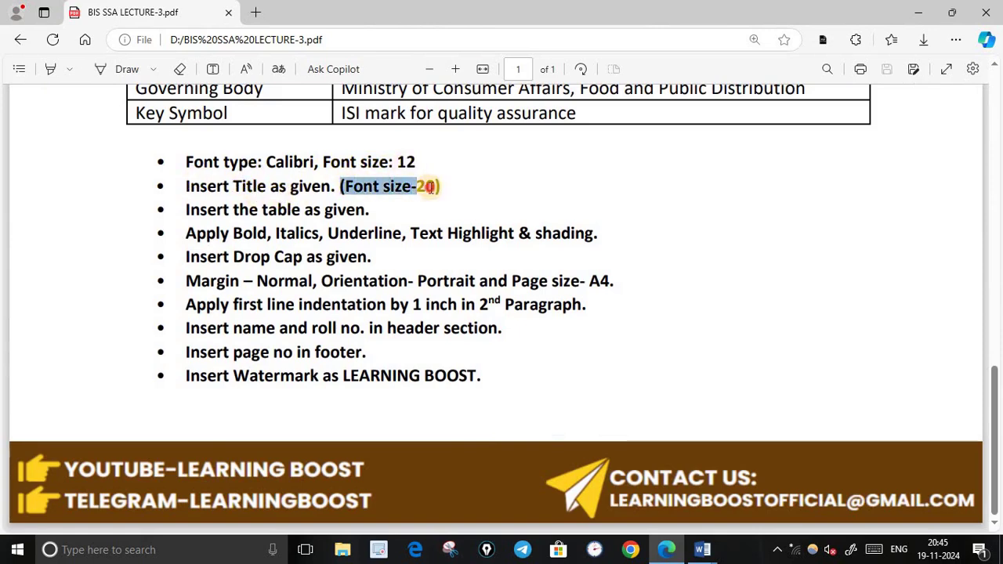
pyautogui.click(342, 186)
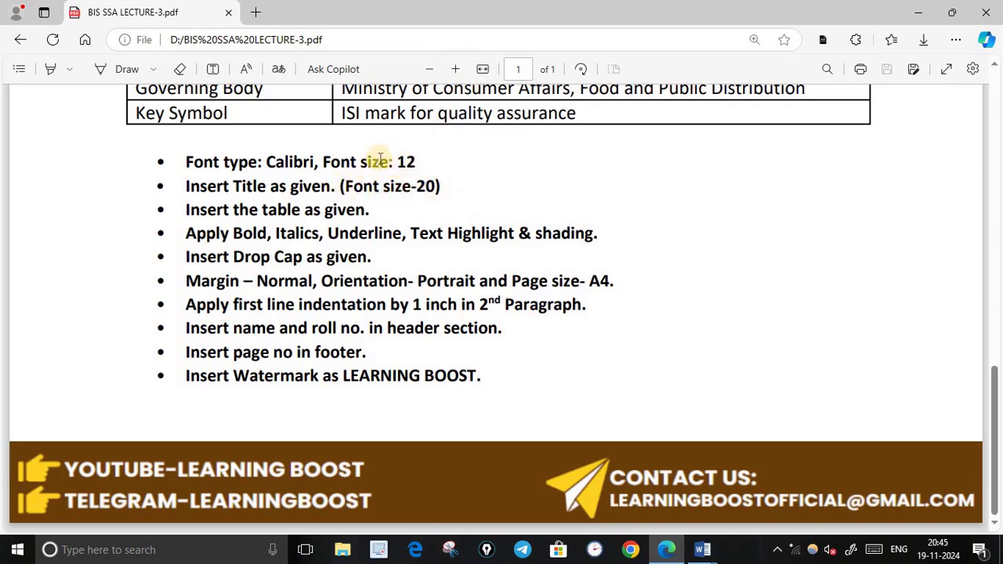
pyautogui.click(671, 554)
pyautogui.scroll(2, 549, 400)
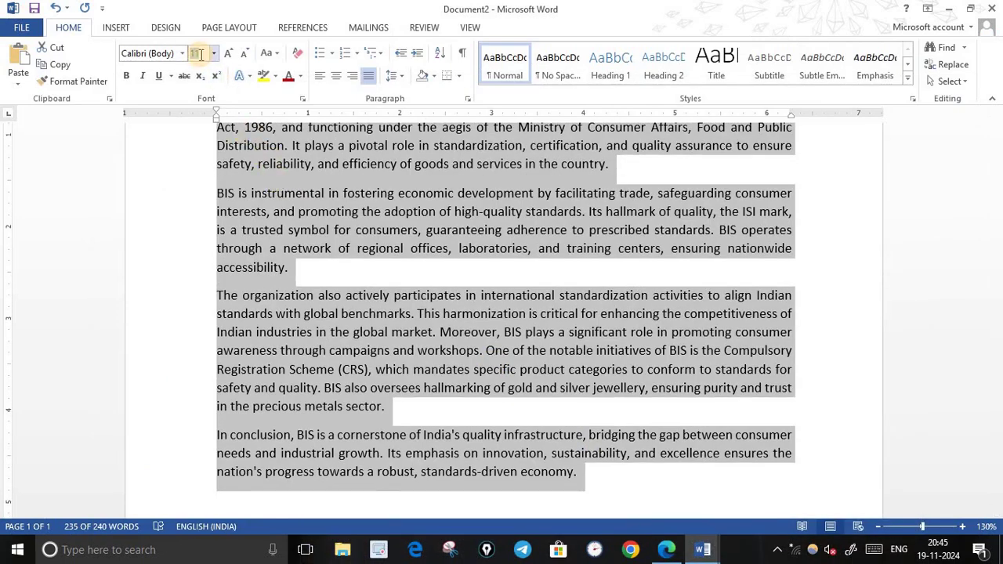
pyautogui.press('Return')
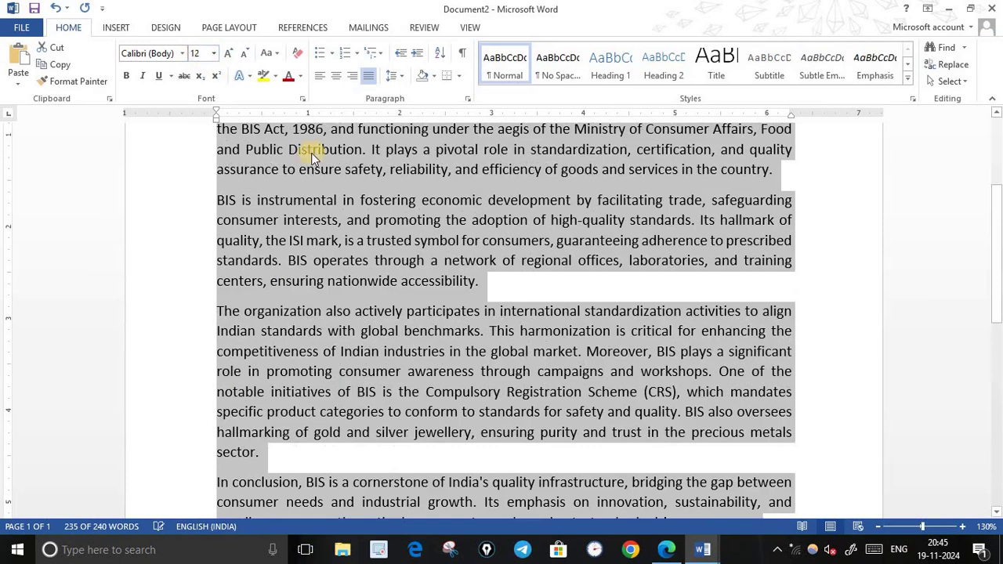
pyautogui.scroll(3, 804, 383)
pyautogui.click(807, 384)
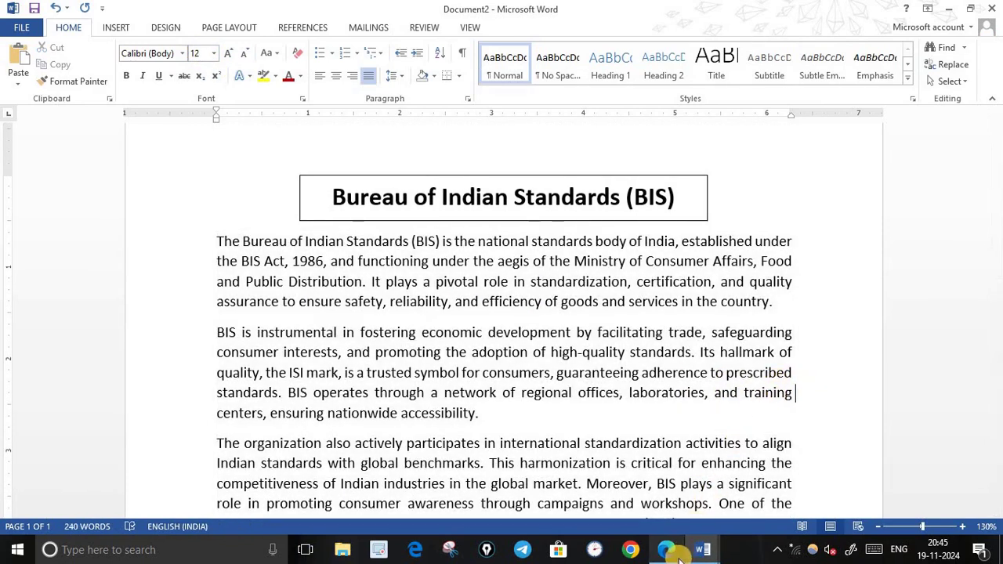
# Step: Colour the opening words "The Bureau of Indian Standards (BIS)" of the first paragraph red, as shown in the PDF
pyautogui.click(703, 550)
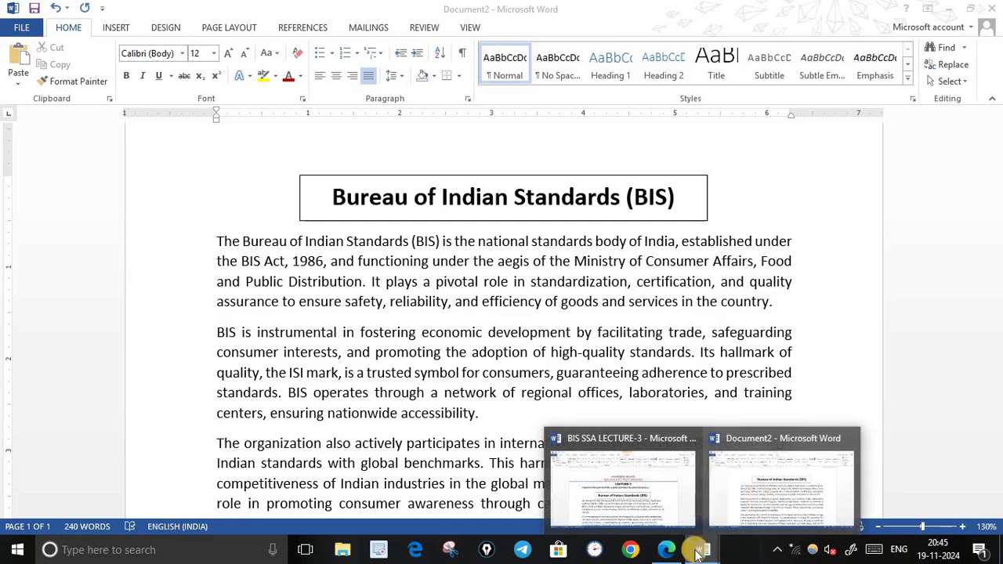
pyautogui.click(666, 550)
pyautogui.scroll(10, 564, 378)
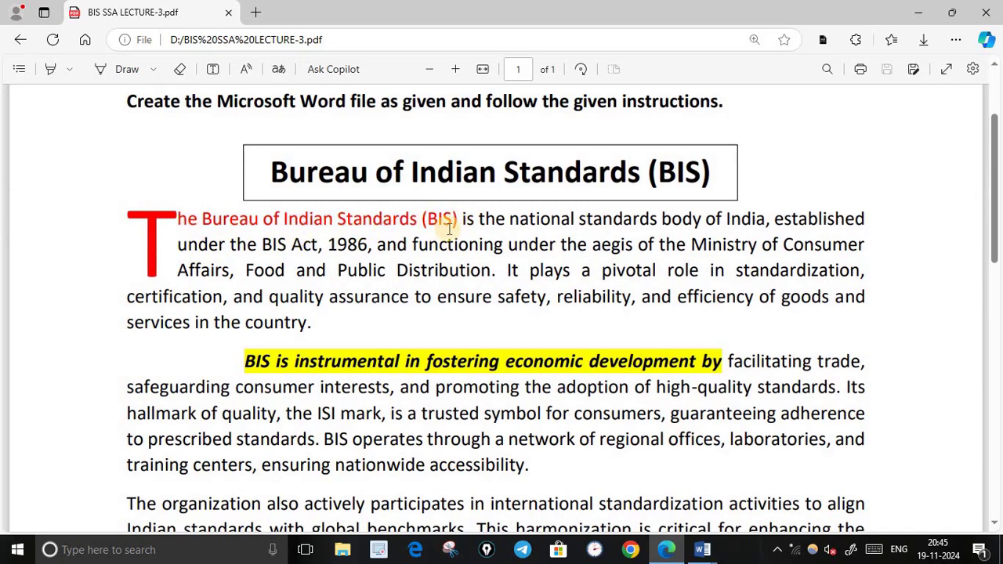
pyautogui.click(702, 549)
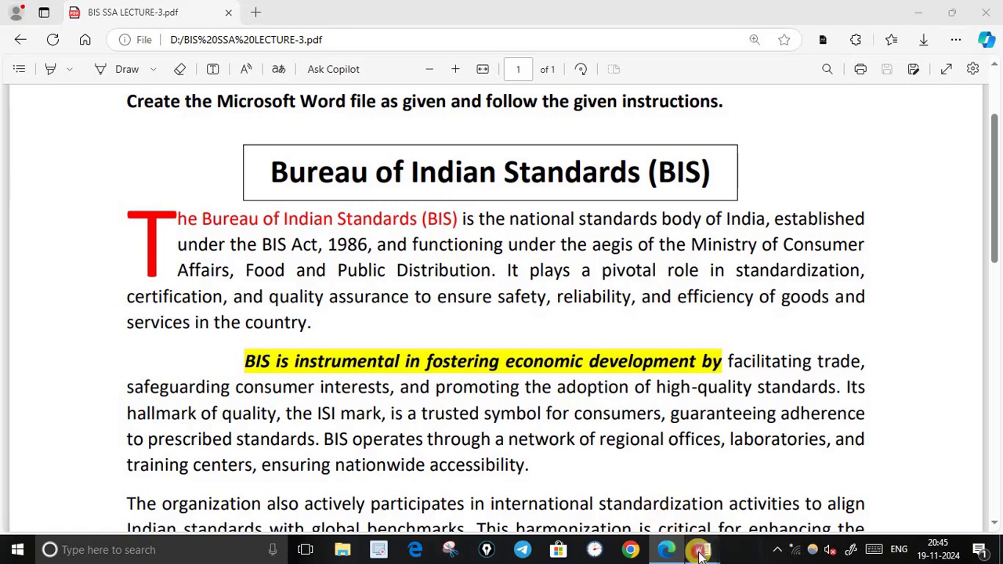
pyautogui.click(733, 478)
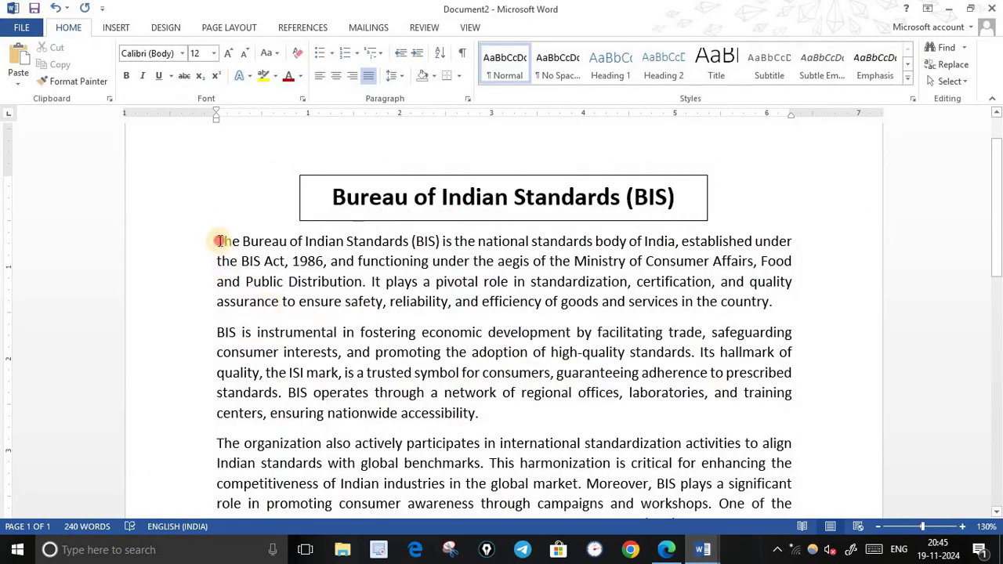
pyautogui.moveTo(217, 241); pyautogui.dragTo(441, 244)
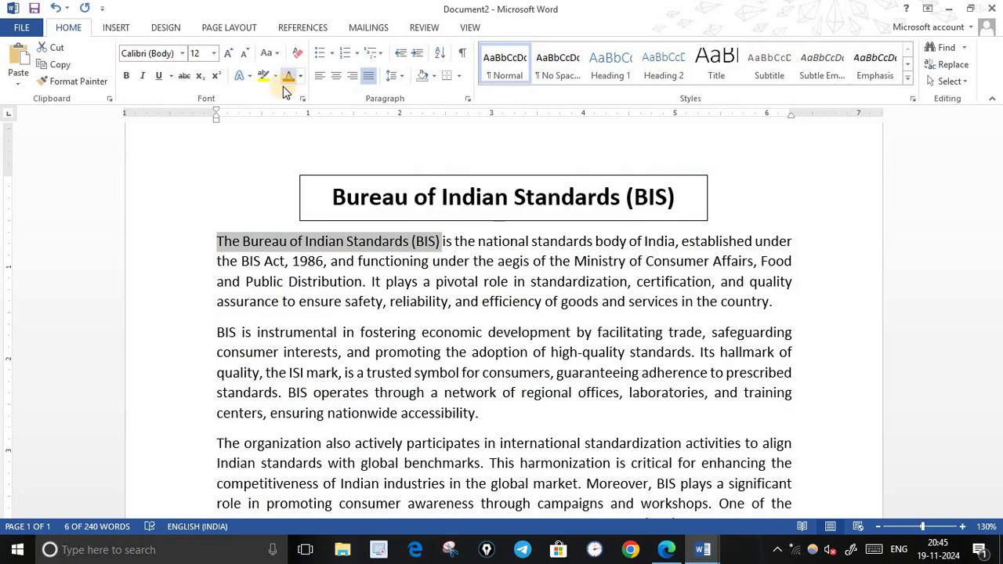
pyautogui.click(300, 76)
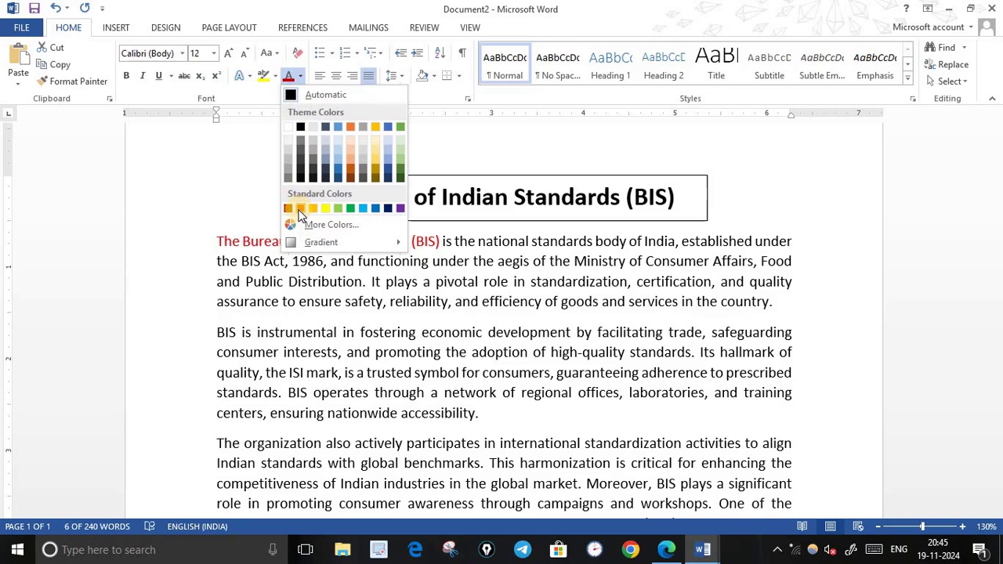
pyautogui.click(300, 209)
pyautogui.click(357, 302)
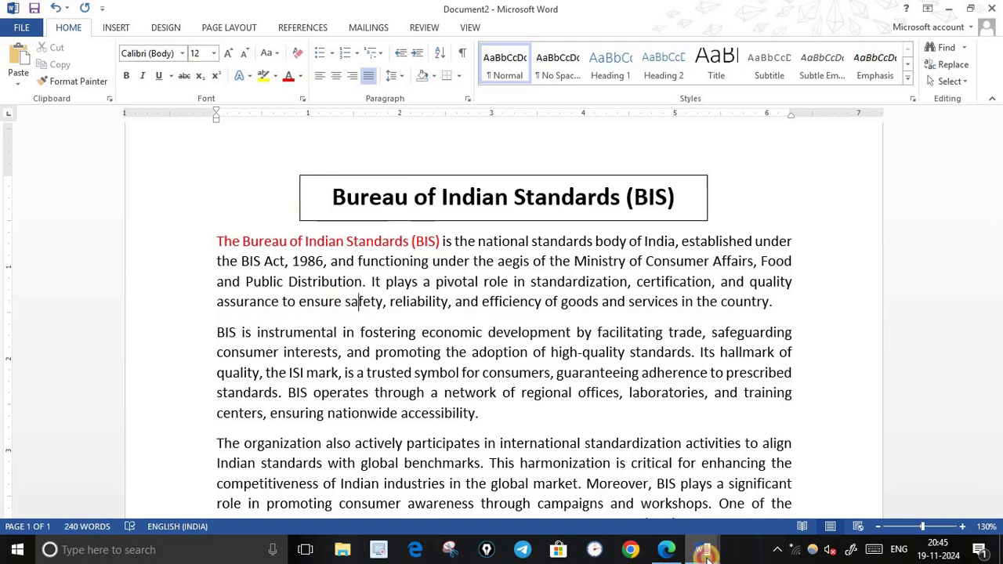
# Step: Check the drop cap instruction in the BIS SSA LECTURE-3 PDF, and insert a Dropped drop cap in the first body paragraph of Document2
pyautogui.click(663, 552)
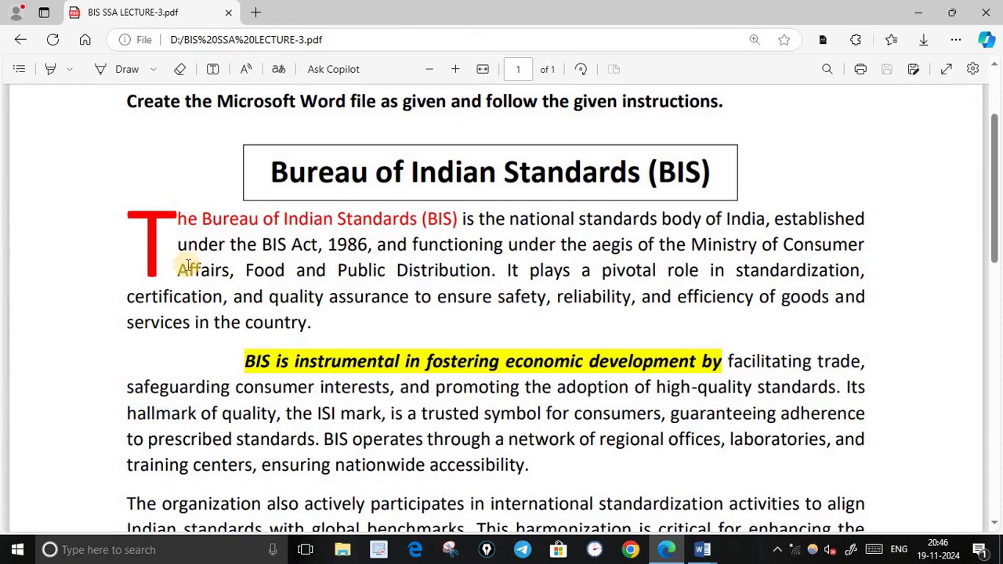
pyautogui.scroll(-10, 476, 402)
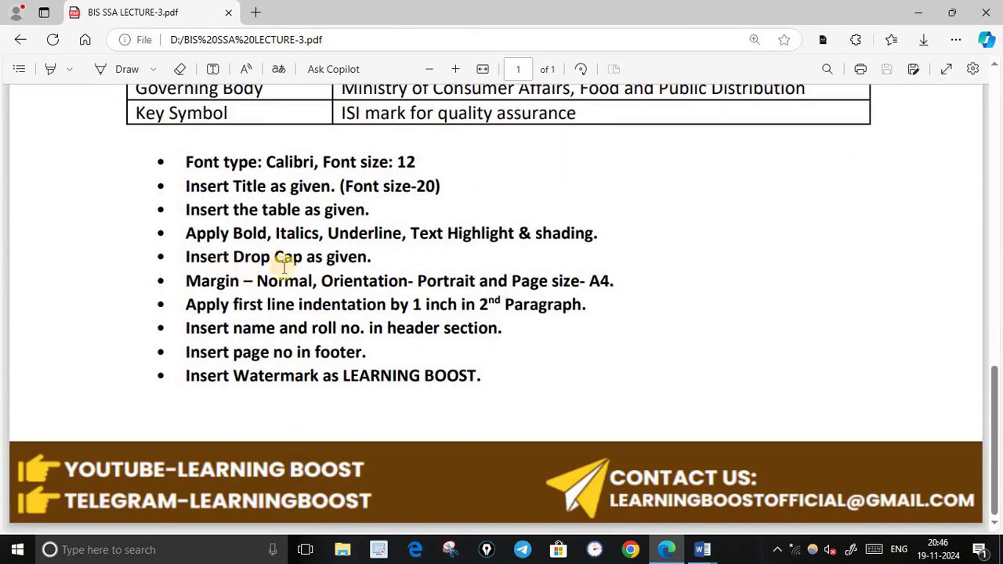
pyautogui.click(701, 556)
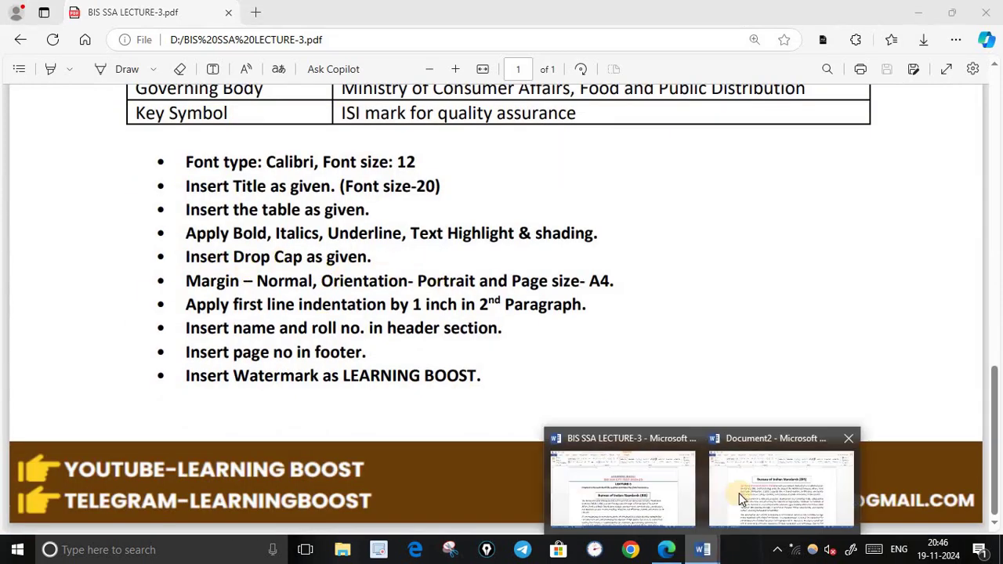
pyautogui.click(747, 496)
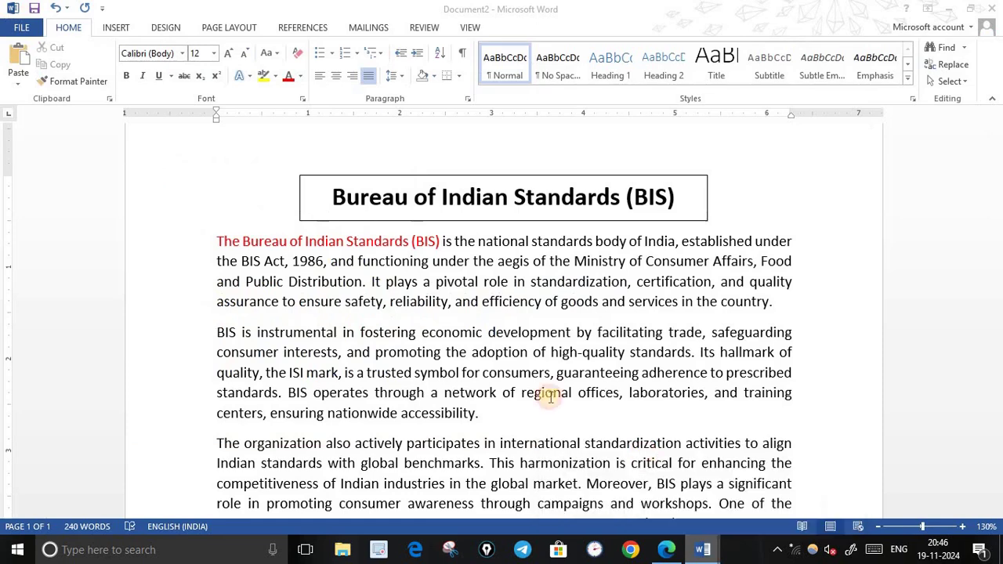
pyautogui.scroll(1, 509, 383)
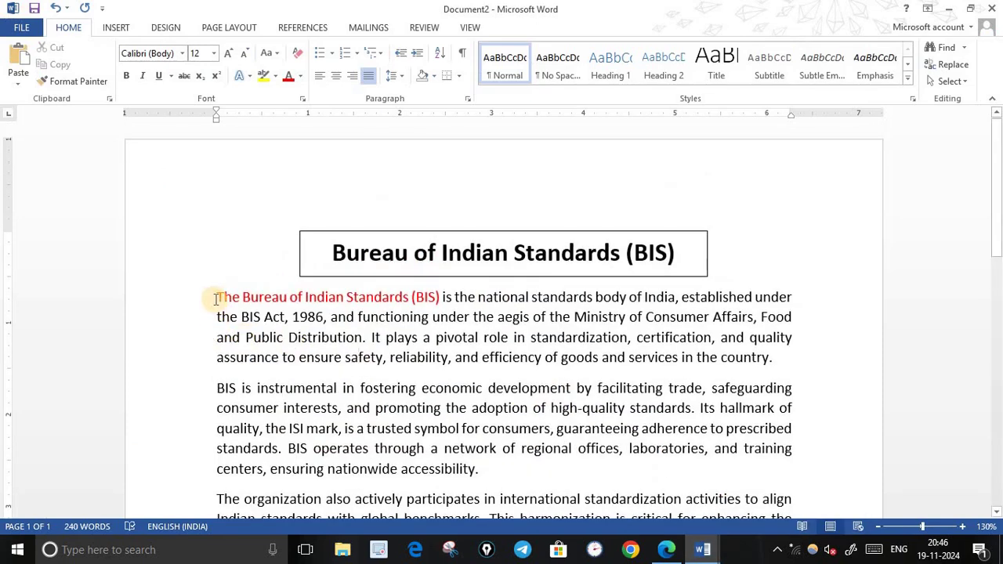
pyautogui.click(216, 298)
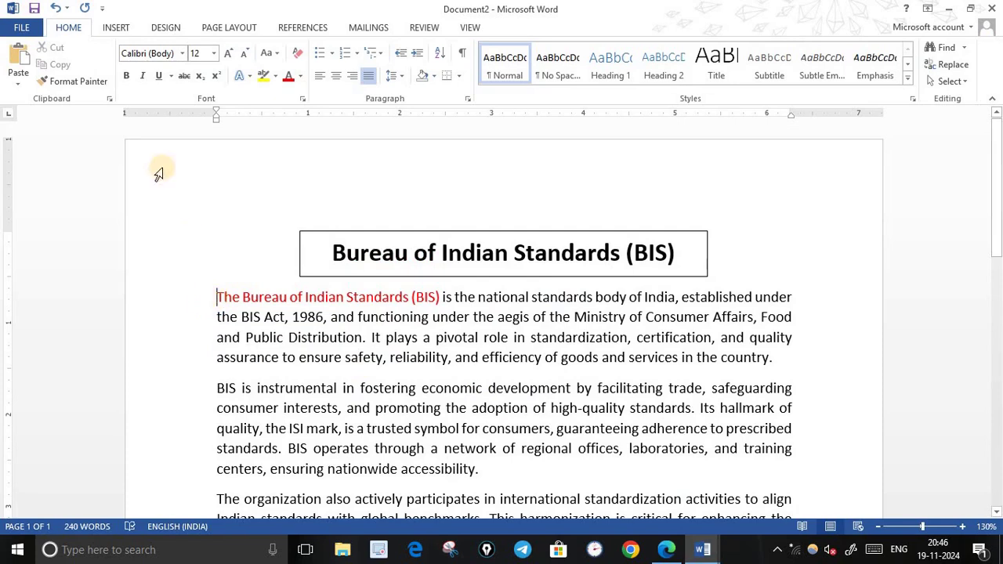
pyautogui.click(116, 29)
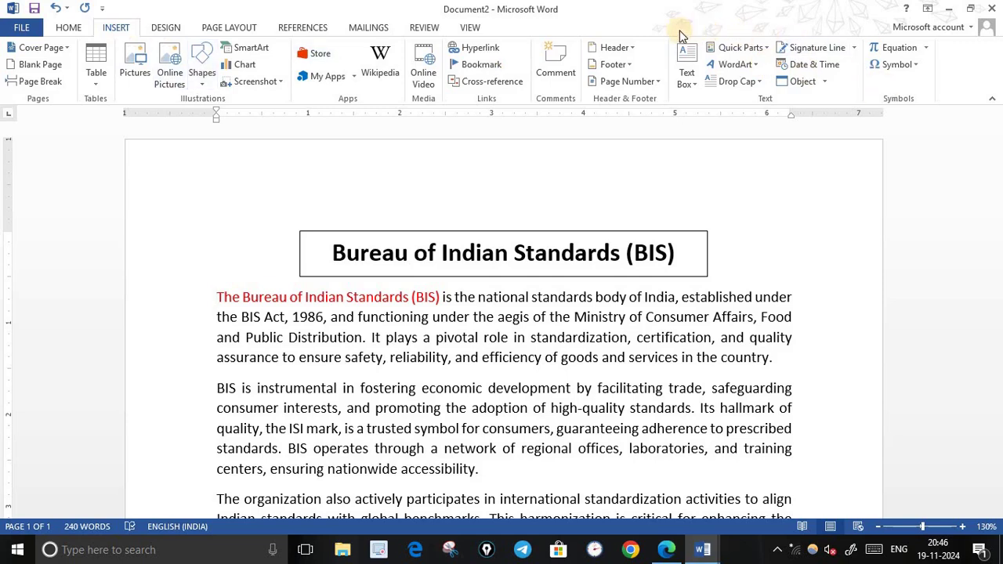
pyautogui.click(762, 84)
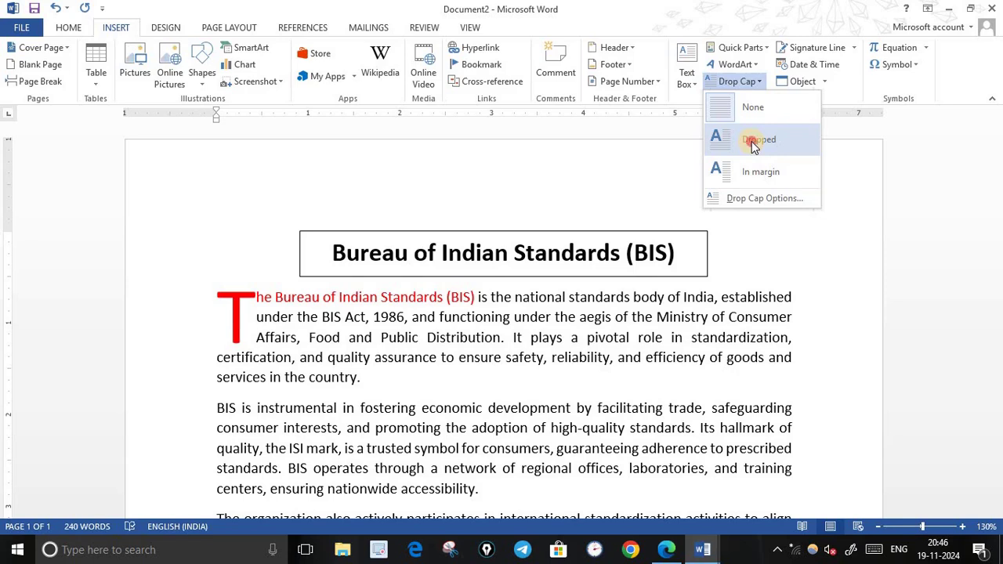
pyautogui.click(752, 141)
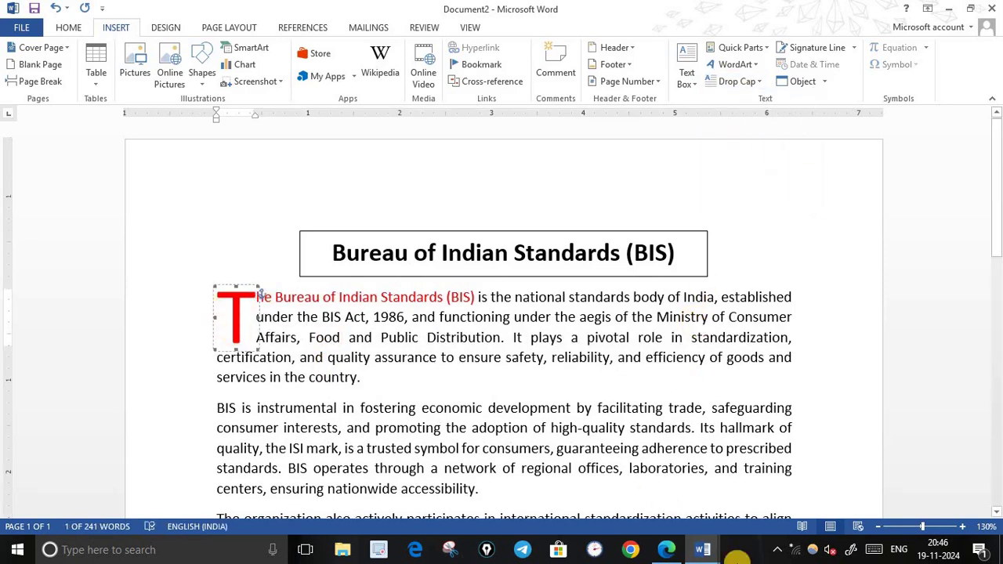
# Step: Compare the first paragraph's drop cap with the one in the PDF and return to the Word document Document2
pyautogui.click(666, 549)
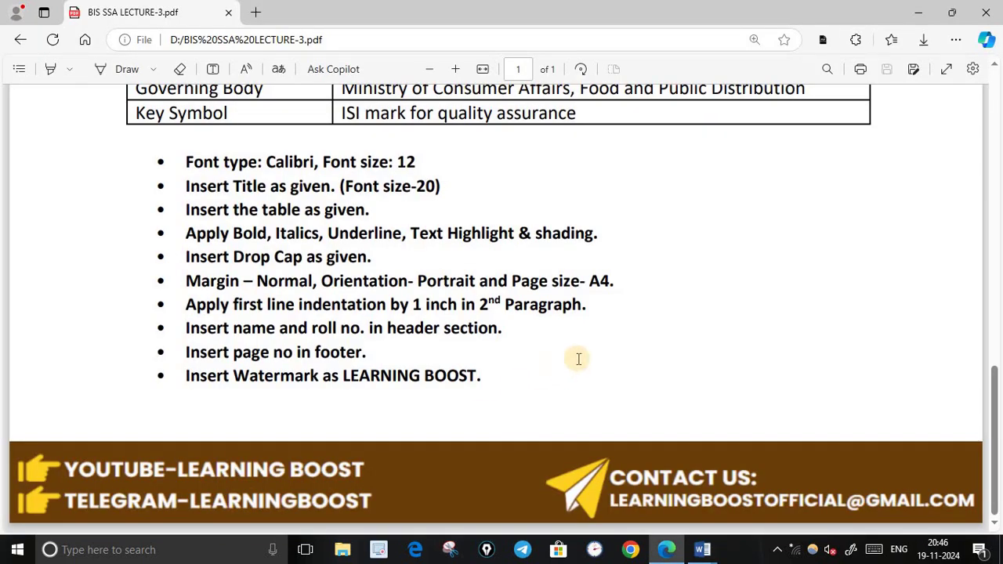
pyautogui.scroll(10, 573, 356)
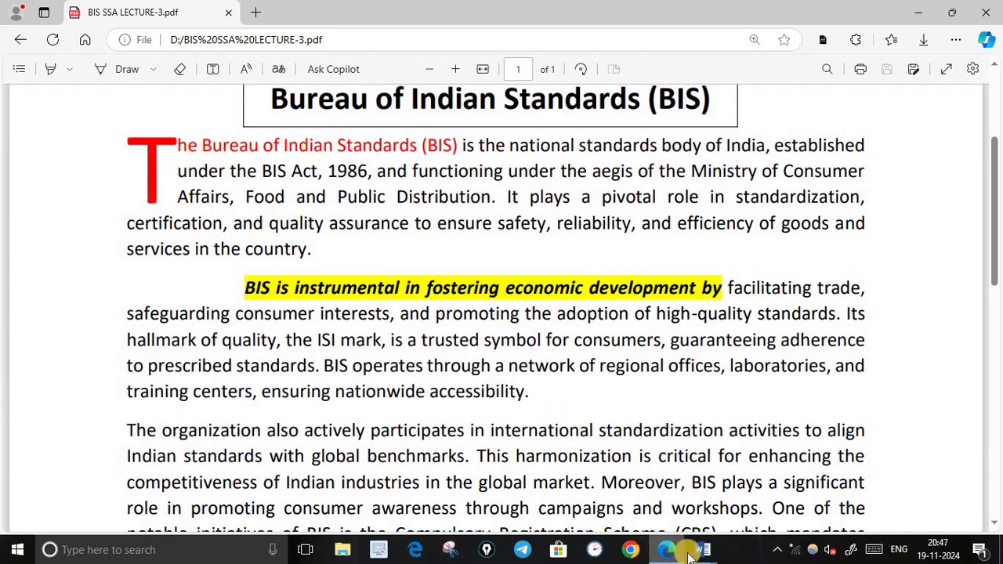
pyautogui.moveTo(702, 550)
pyautogui.click(776, 494)
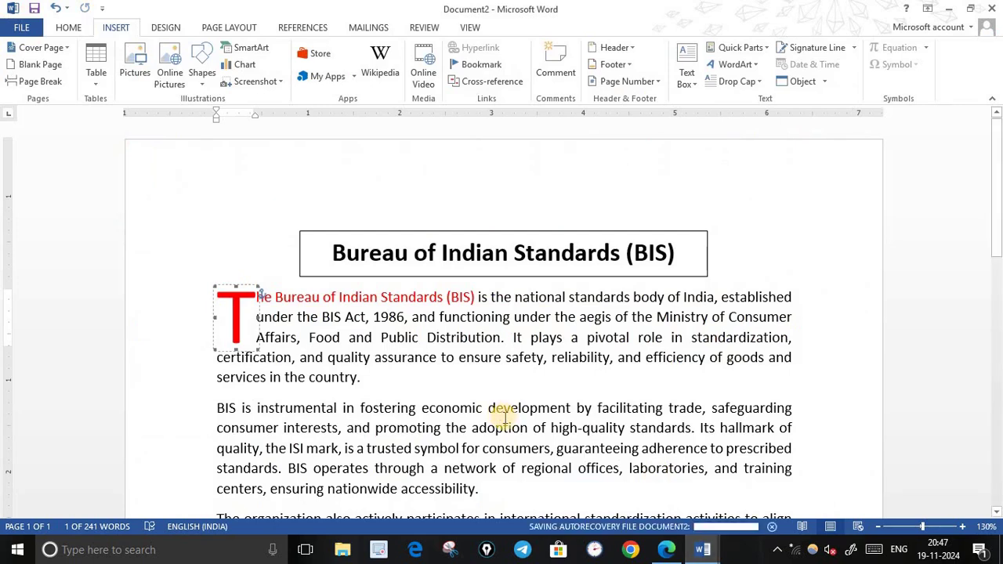
# Step: Try dropping the first paragraph's drop cap by 4 lines, and undo that change
pyautogui.click(759, 82)
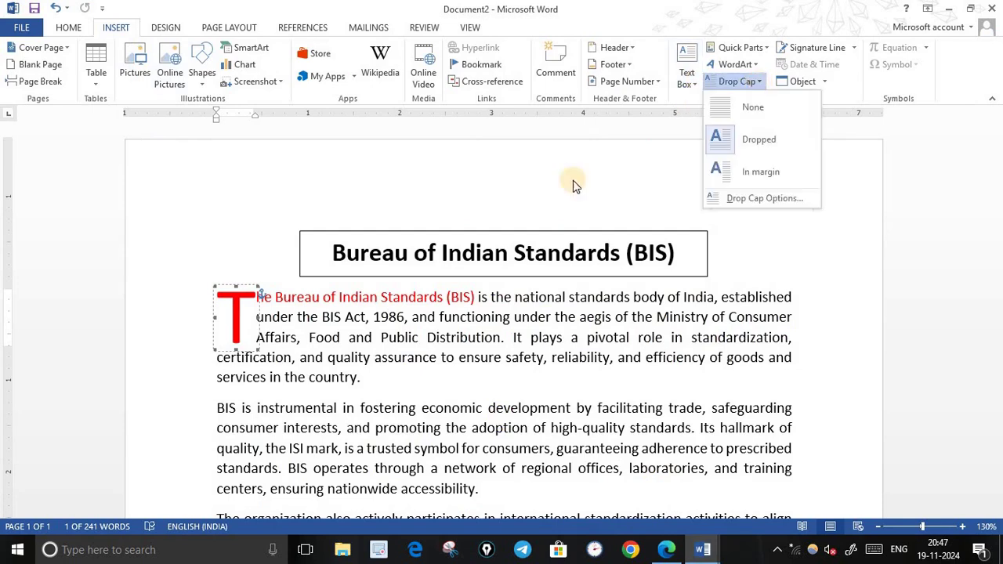
pyautogui.click(756, 198)
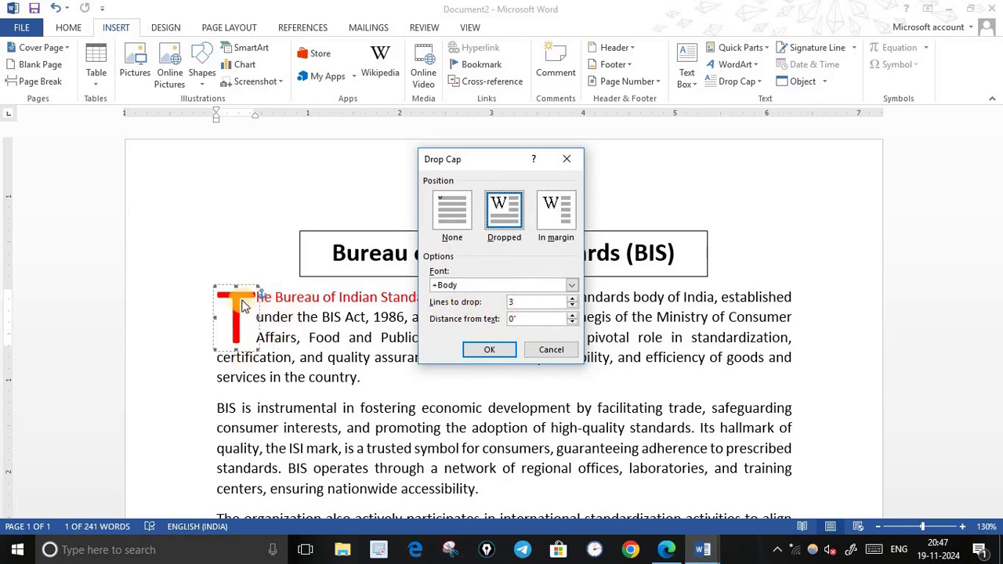
pyautogui.click(572, 299)
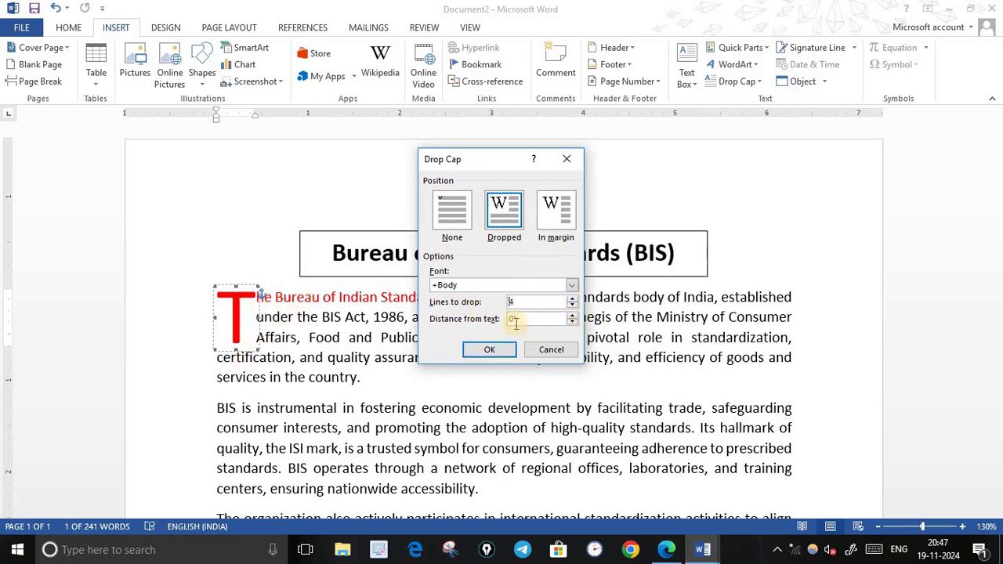
pyautogui.click(490, 353)
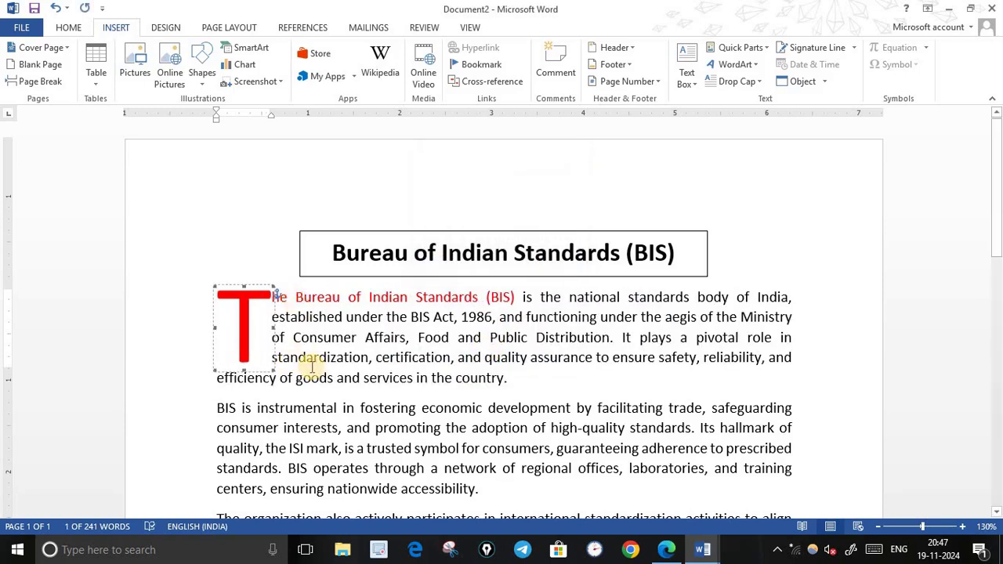
pyautogui.click(54, 7)
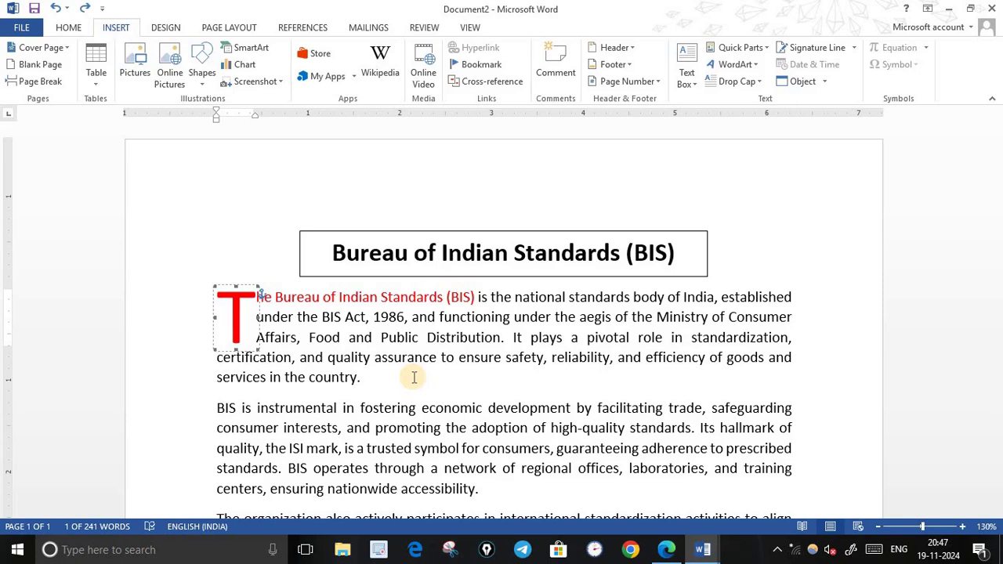
pyautogui.click(413, 378)
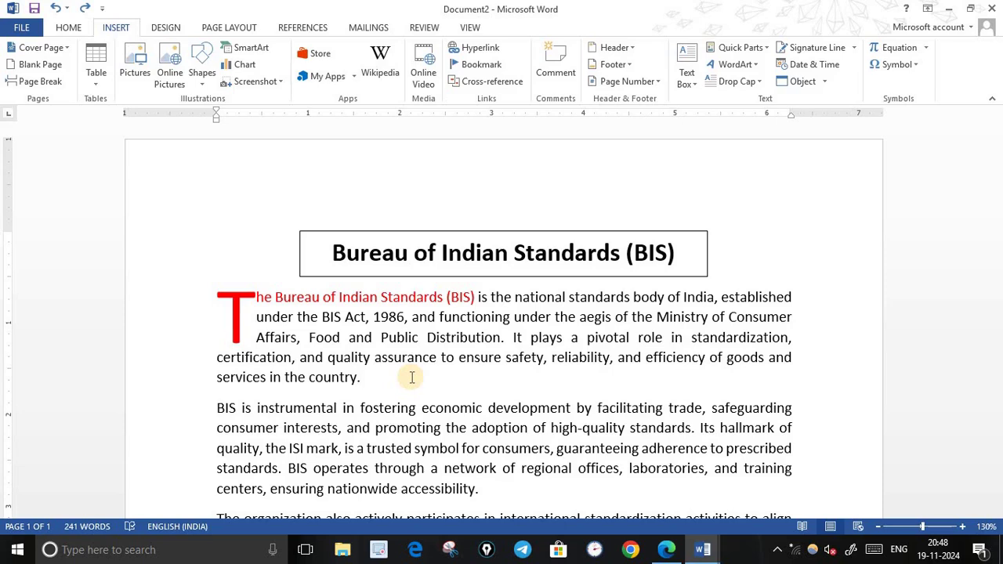
# Step: Check the formatting of the second paragraph's opening words and the bold, italics and highlight instruction in the PDF
pyautogui.click(666, 549)
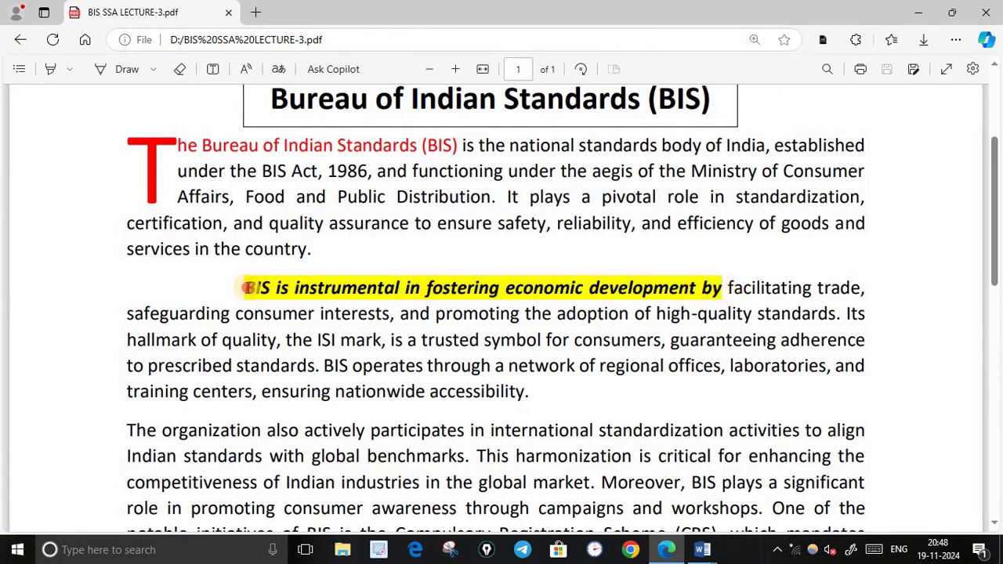
pyautogui.moveTo(245, 288); pyautogui.dragTo(584, 288)
pyautogui.click(554, 387)
pyautogui.scroll(-7, 584, 384)
pyautogui.scroll(-1, 561, 394)
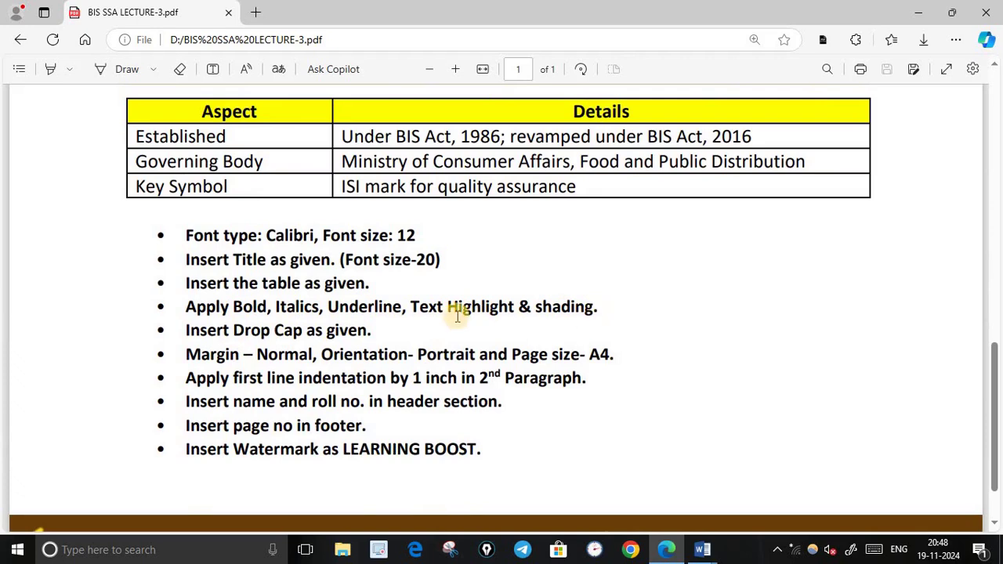
pyautogui.scroll(7, 617, 336)
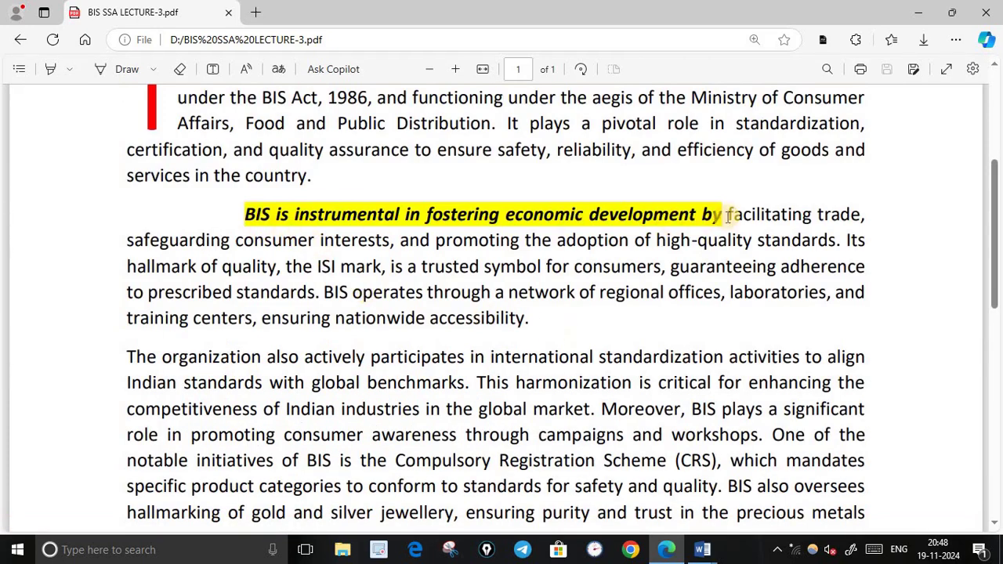
pyautogui.moveTo(703, 549)
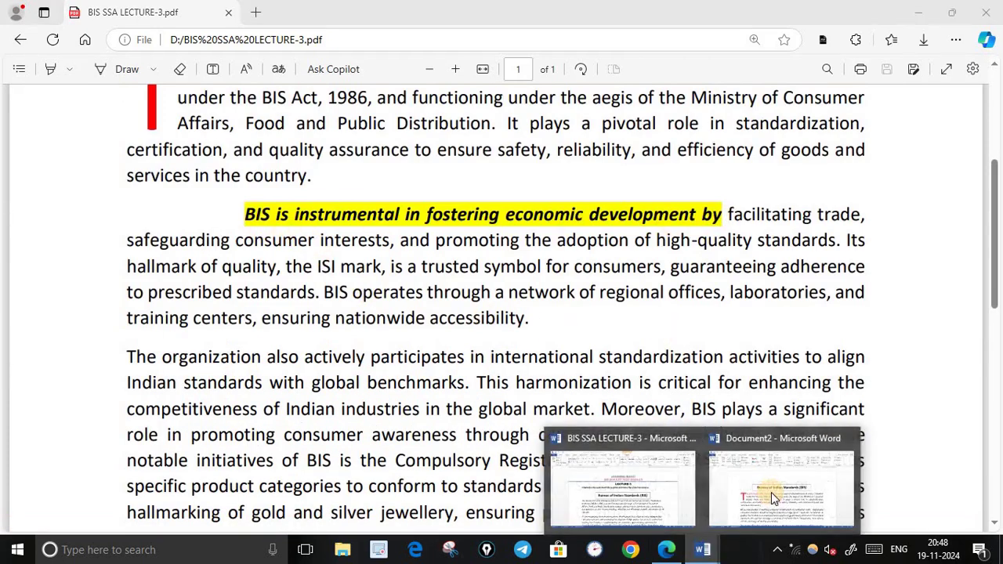
# Step: In Document2, make "BIS is instrumental in fostering economic development by" at the start of the second paragraph bold and italic
pyautogui.click(771, 492)
pyautogui.moveTo(216, 408); pyautogui.dragTo(485, 406)
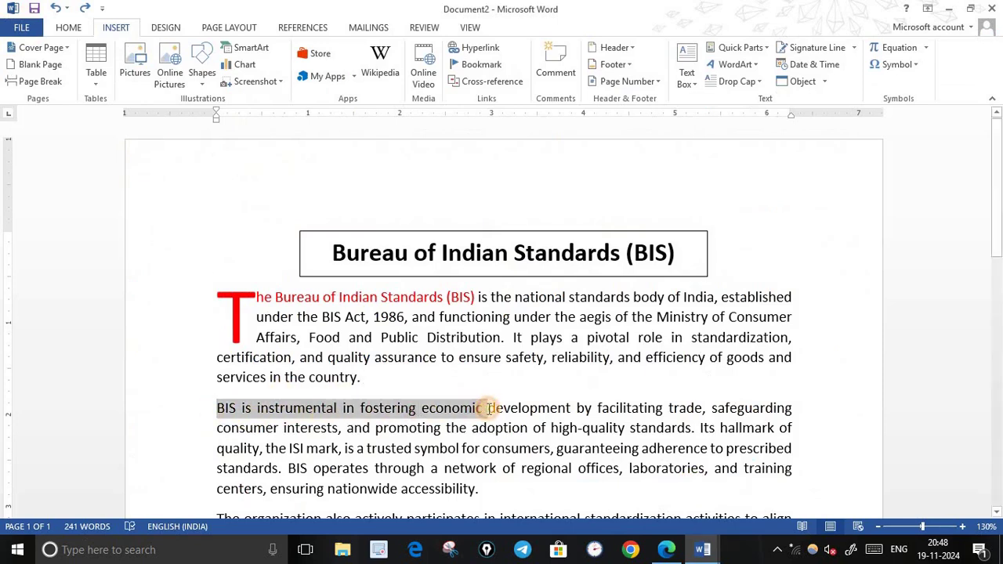
pyautogui.click(666, 552)
pyautogui.click(672, 556)
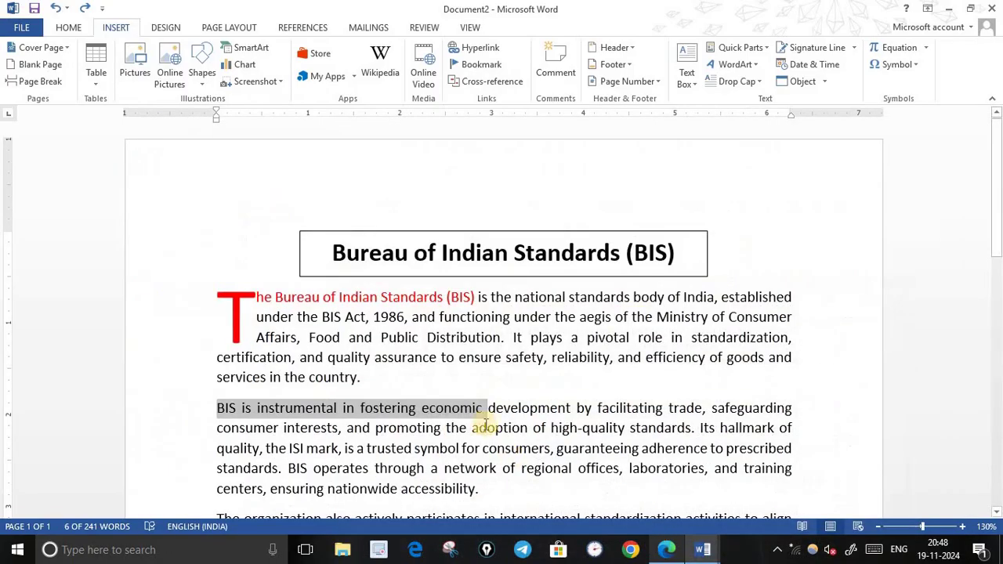
pyautogui.click(530, 408)
pyautogui.moveTo(219, 407); pyautogui.dragTo(589, 412)
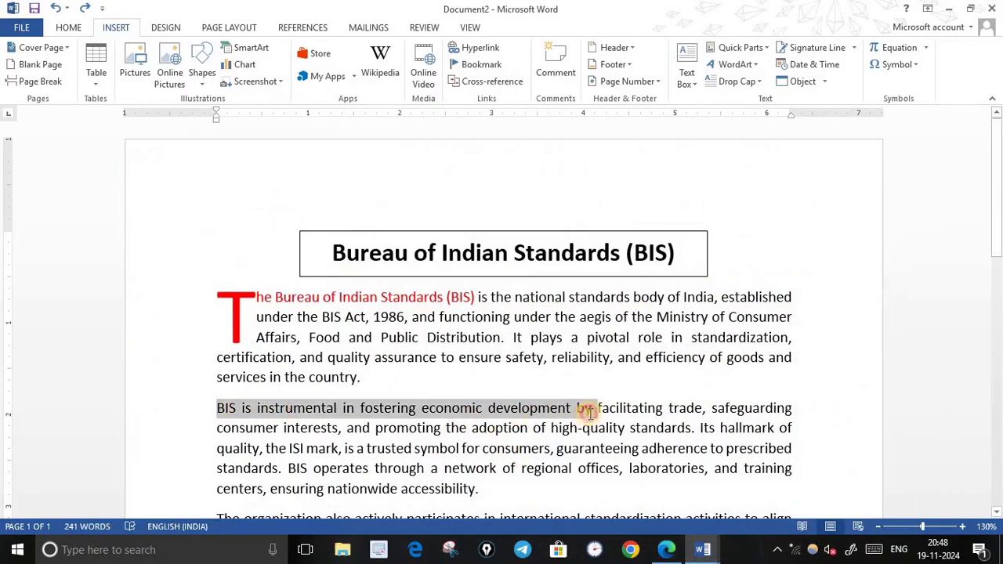
pyautogui.click(69, 29)
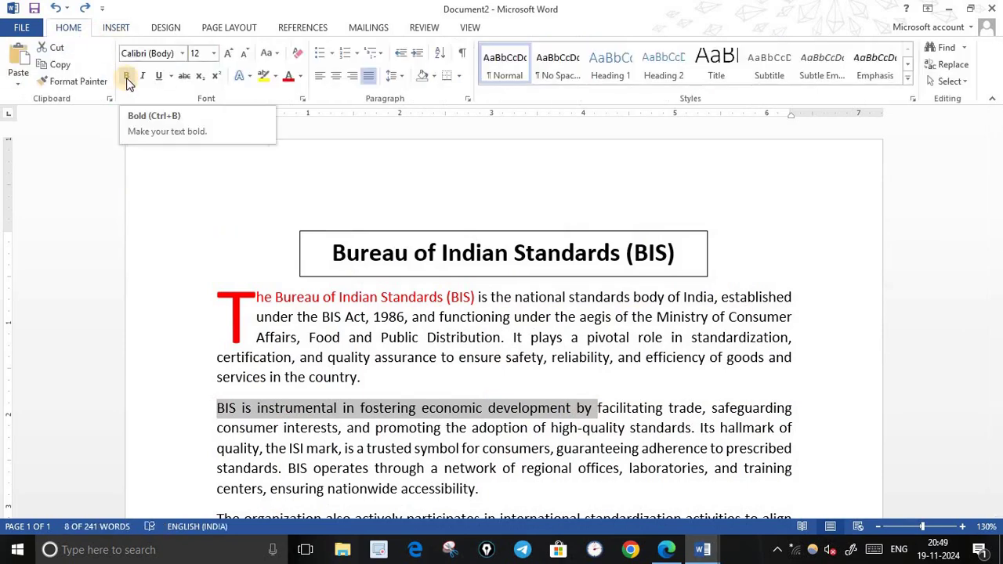
pyautogui.click(126, 78)
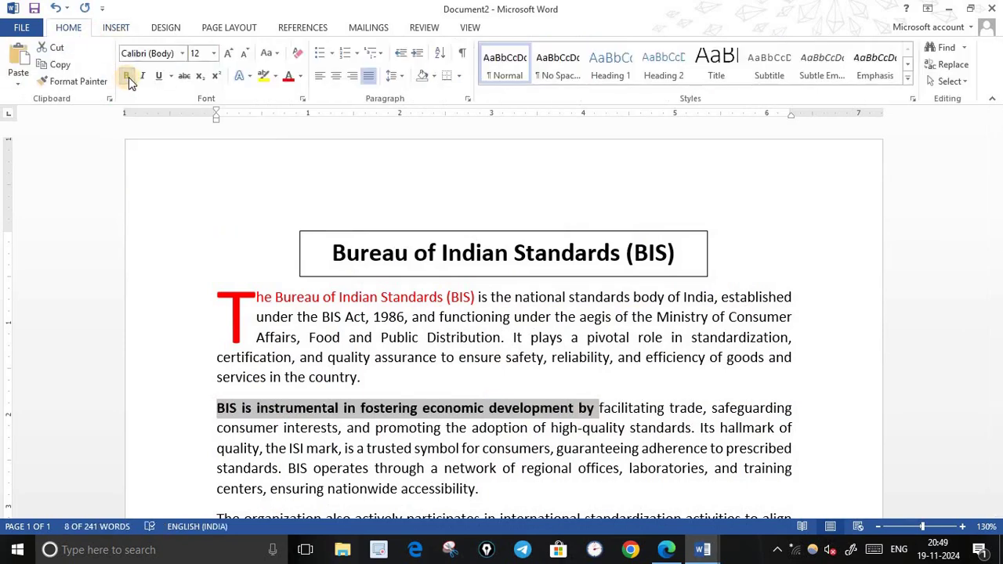
pyautogui.click(144, 75)
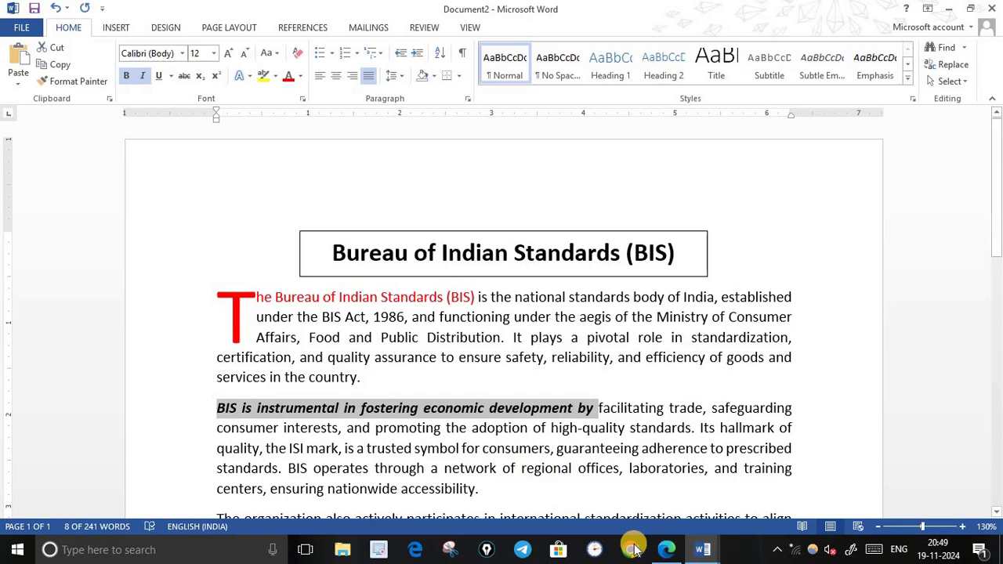
# Step: Check the text highlight in the PDF, and highlight the bold italic opening words of the second paragraph in yellow
pyautogui.click(667, 550)
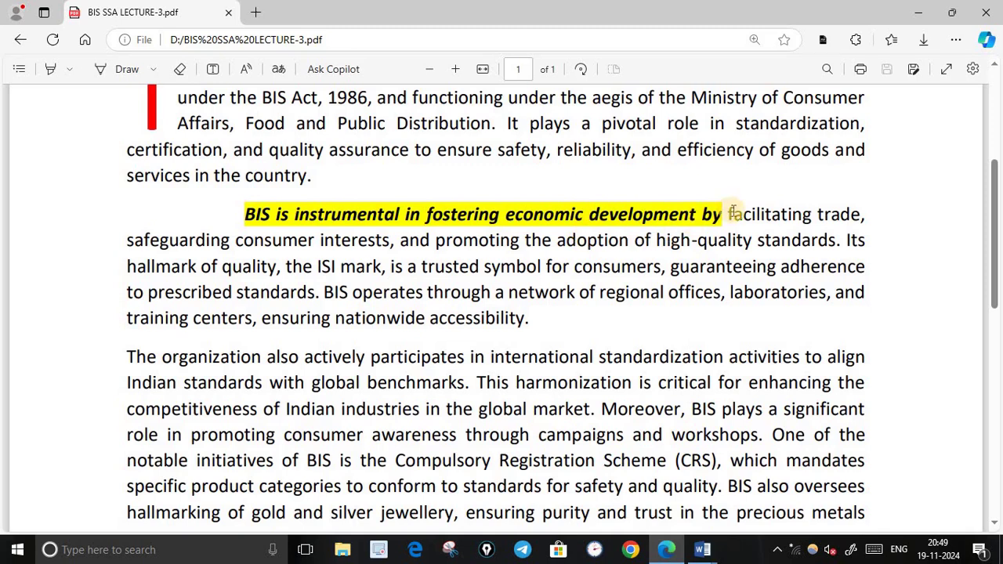
pyautogui.click(676, 553)
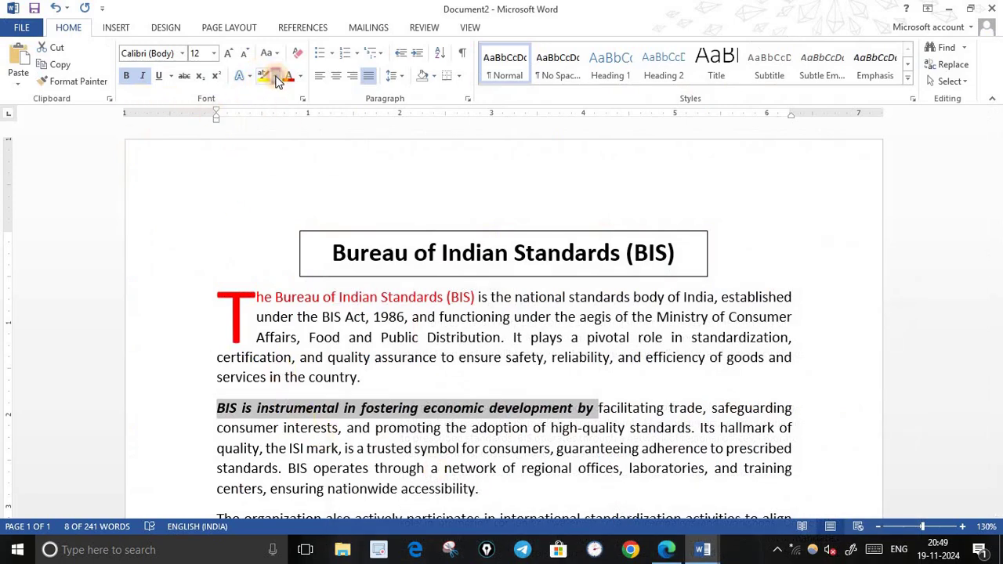
pyautogui.click(274, 77)
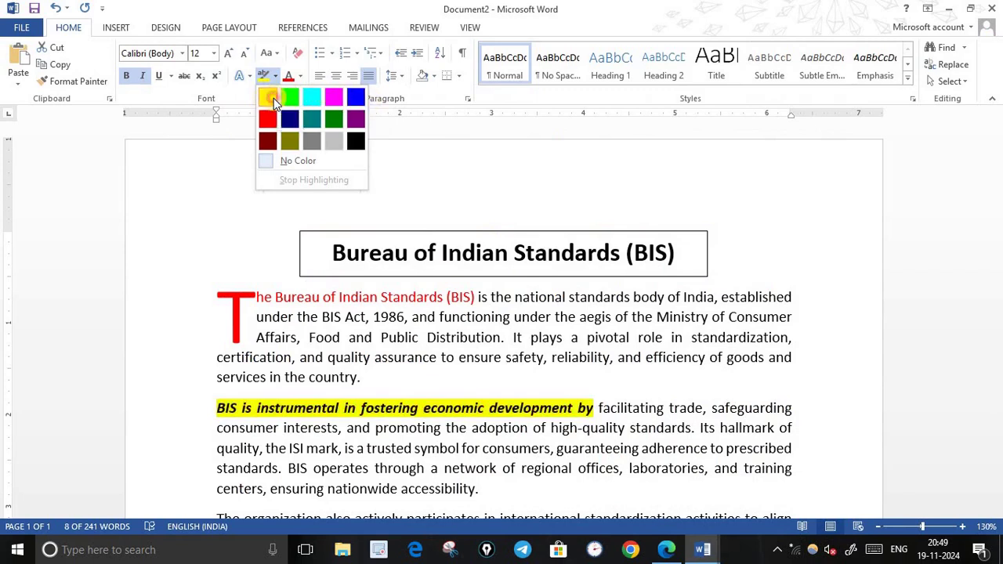
pyautogui.click(274, 98)
pyautogui.click(605, 379)
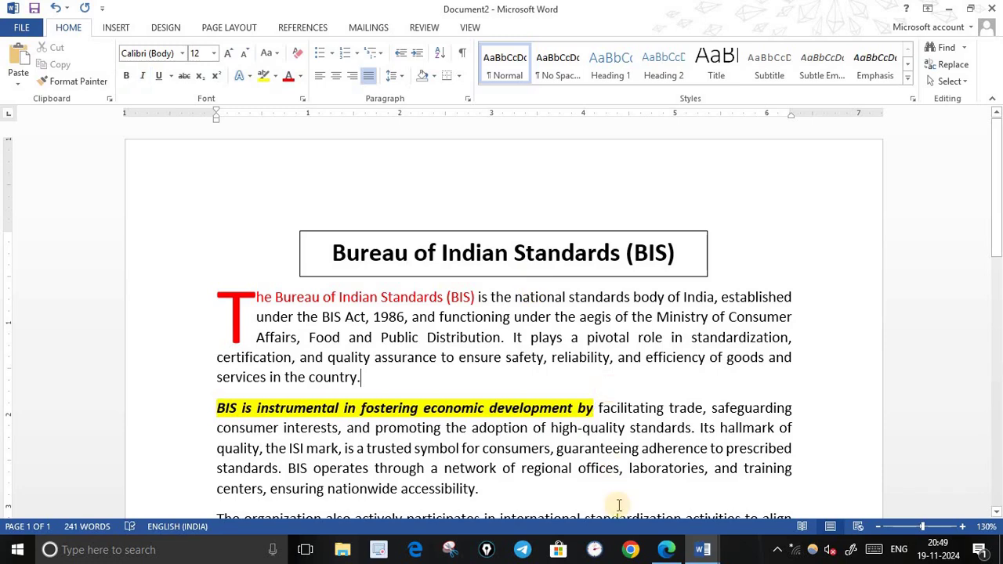
# Step: Check the second paragraph's first-line indentation in the PDF and return to Document2
pyautogui.click(666, 553)
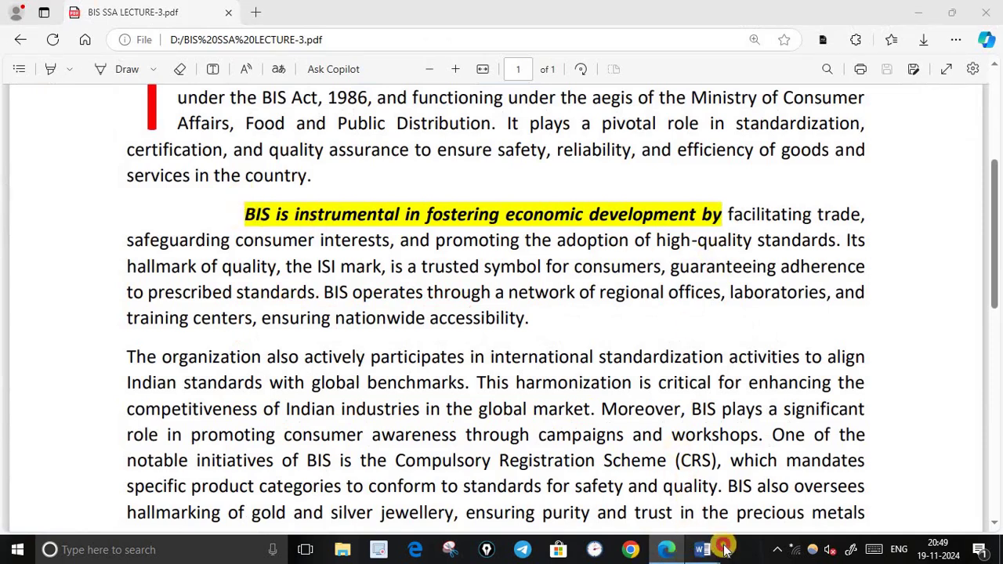
pyautogui.moveTo(706, 552)
pyautogui.click(783, 486)
pyautogui.scroll(-2, 433, 429)
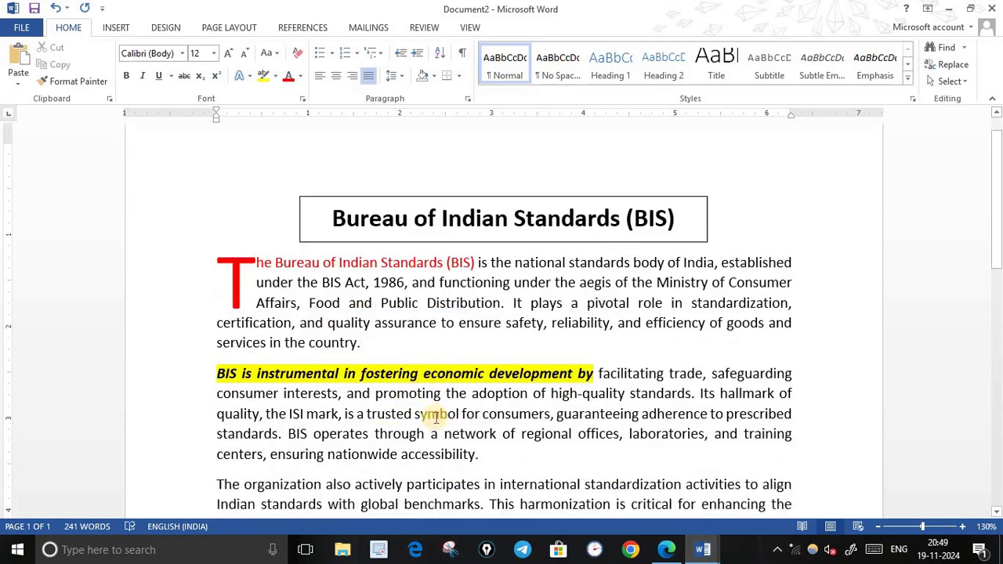
pyautogui.click(218, 320)
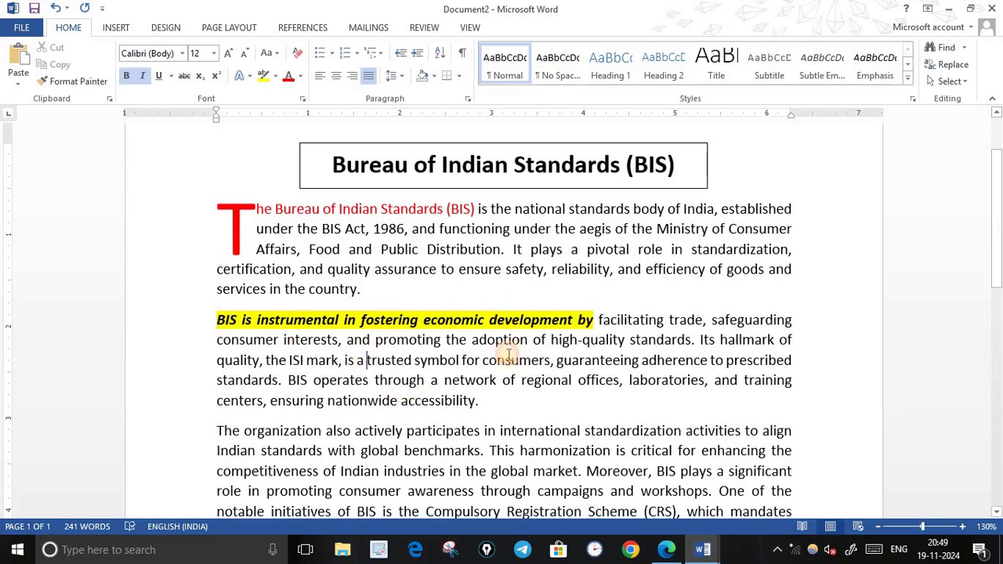
pyautogui.click(506, 354)
pyautogui.click(219, 319)
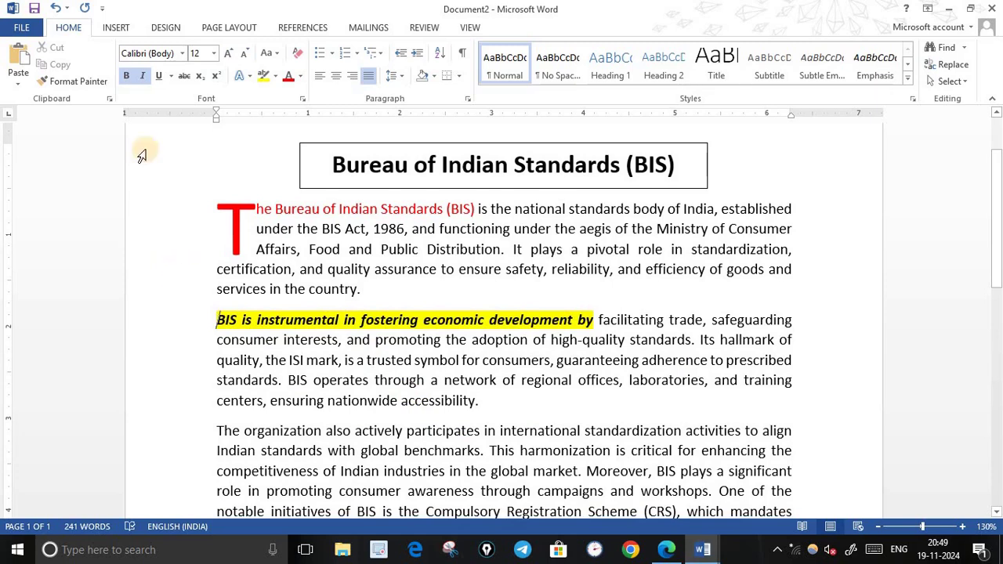
pyautogui.click(401, 79)
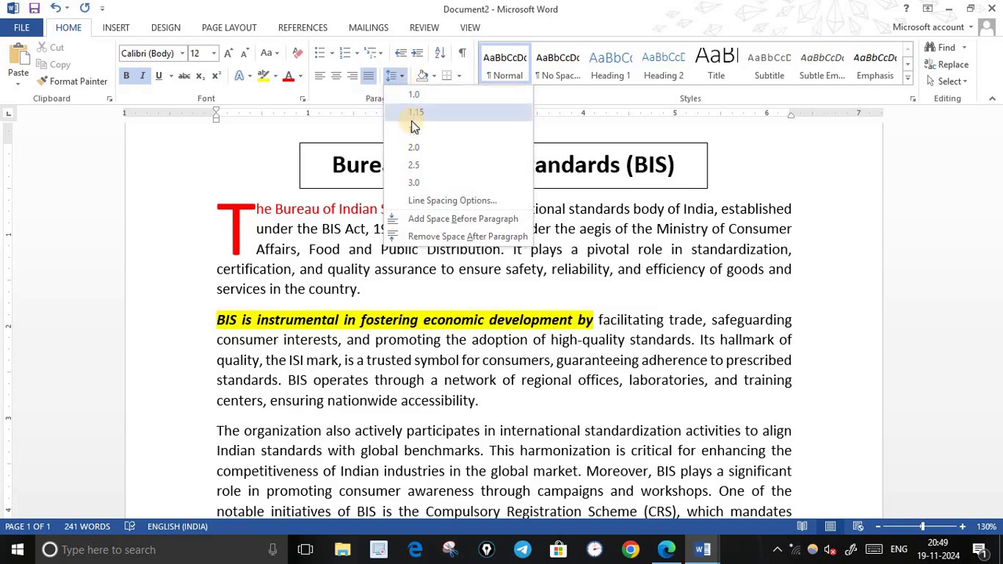
pyautogui.click(441, 202)
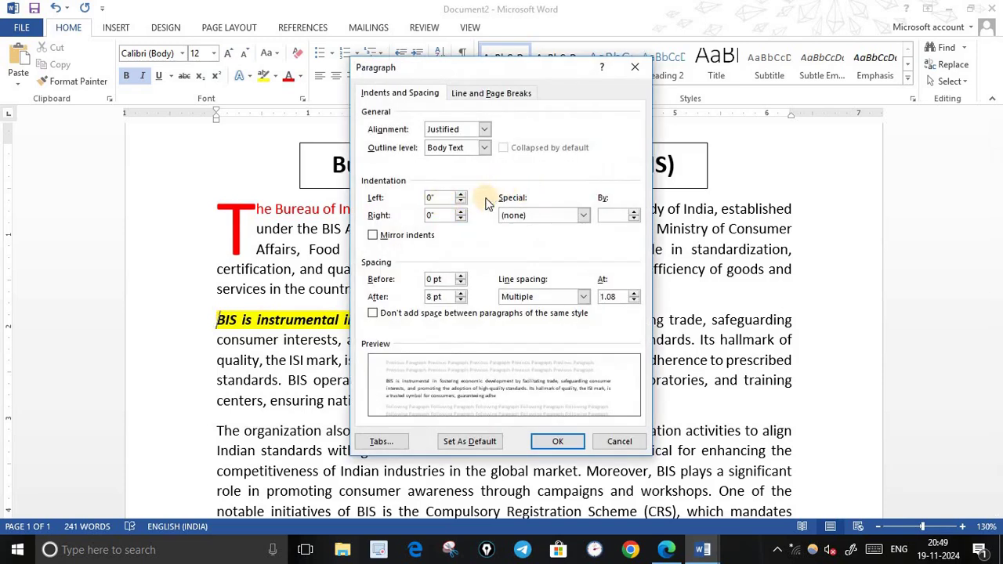
pyautogui.click(583, 215)
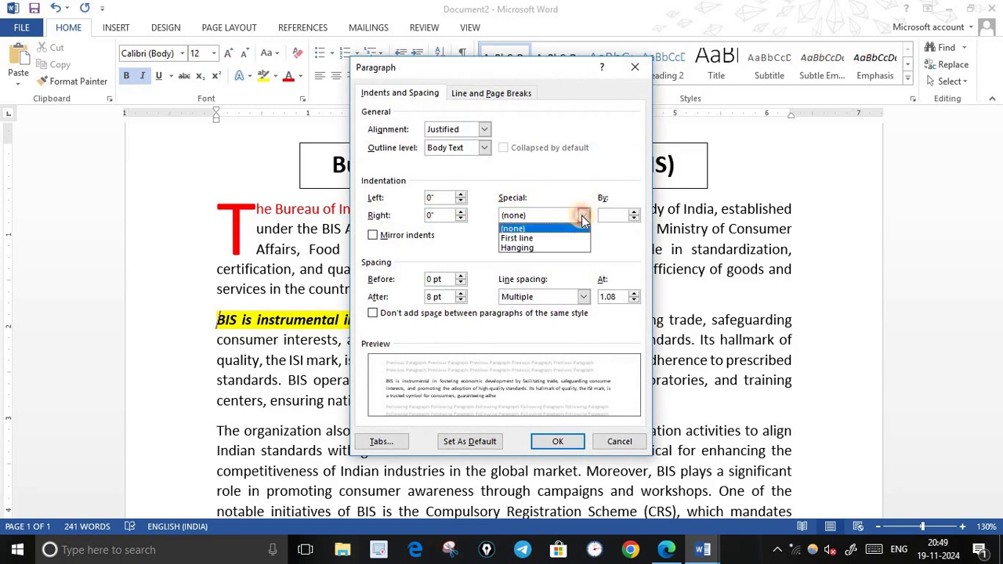
pyautogui.click(528, 239)
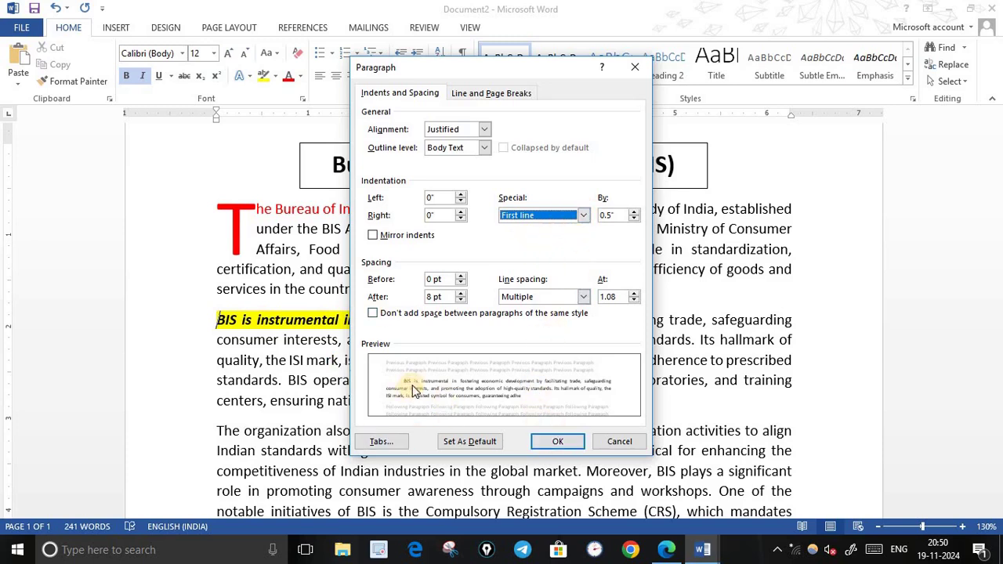
pyautogui.click(627, 441)
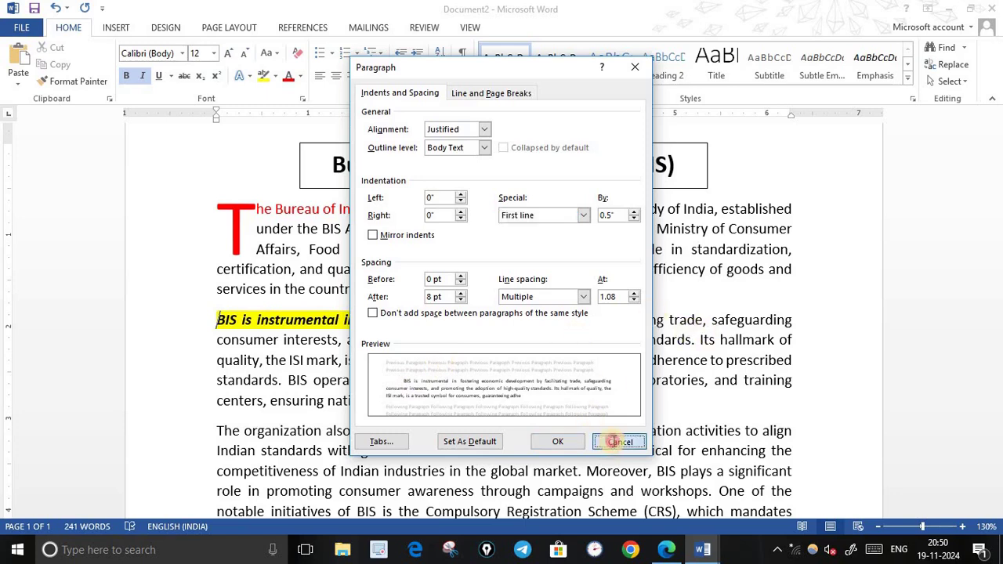
pyautogui.scroll(1, 674, 379)
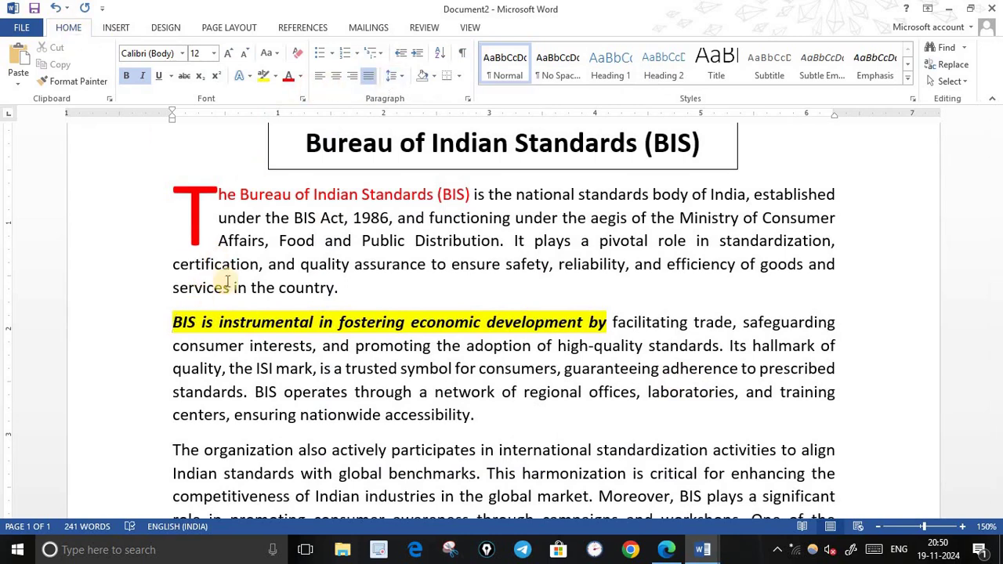
# Step: Open the paragraph settings for the second paragraph and choose First line as its special indentation
pyautogui.click(452, 412)
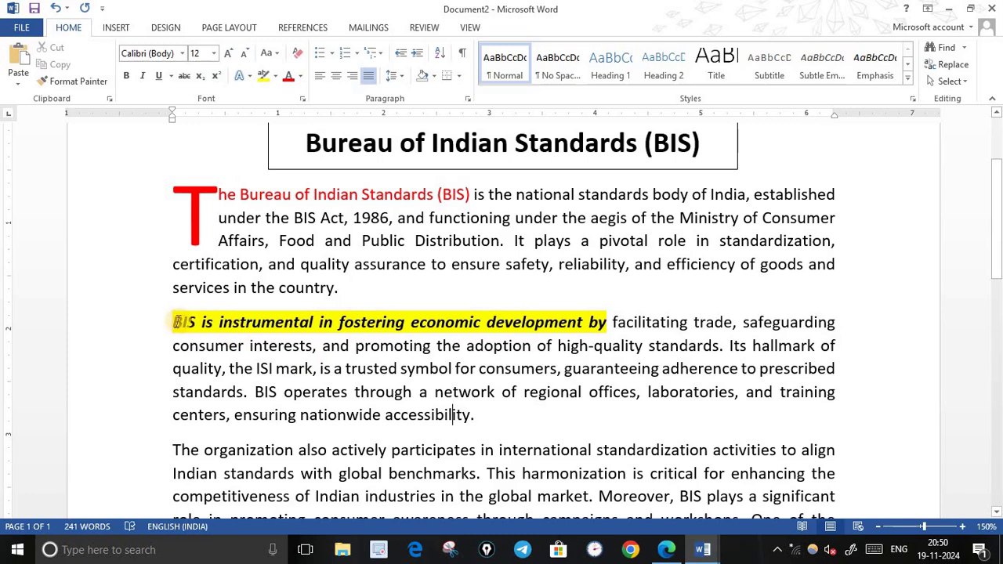
pyautogui.click(175, 322)
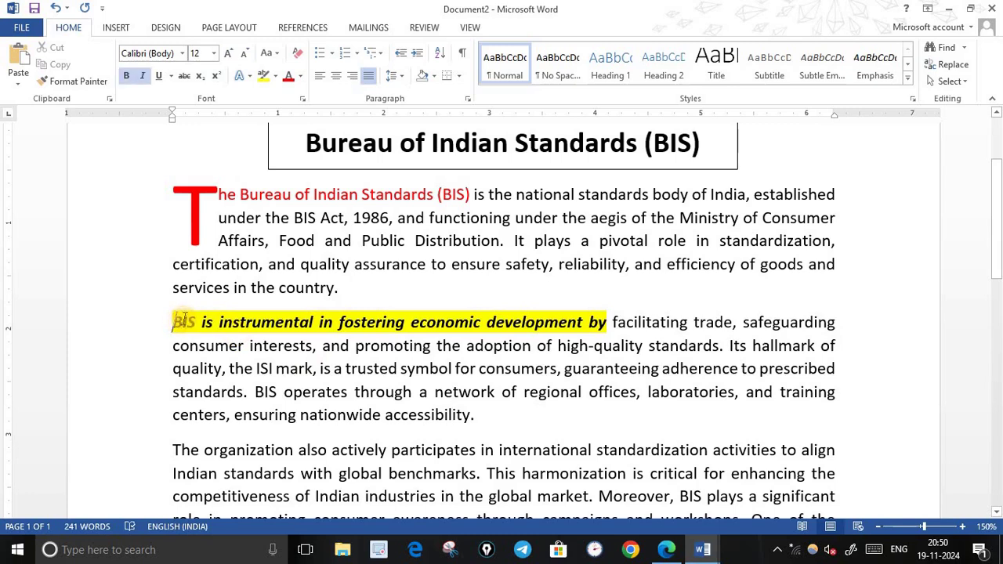
pyautogui.click(398, 76)
pyautogui.click(445, 201)
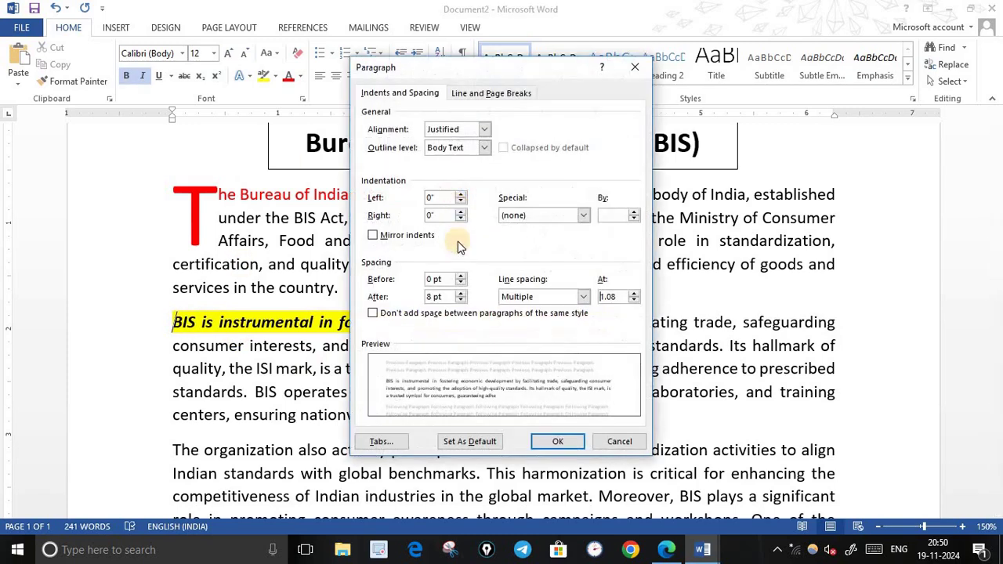
pyautogui.click(584, 215)
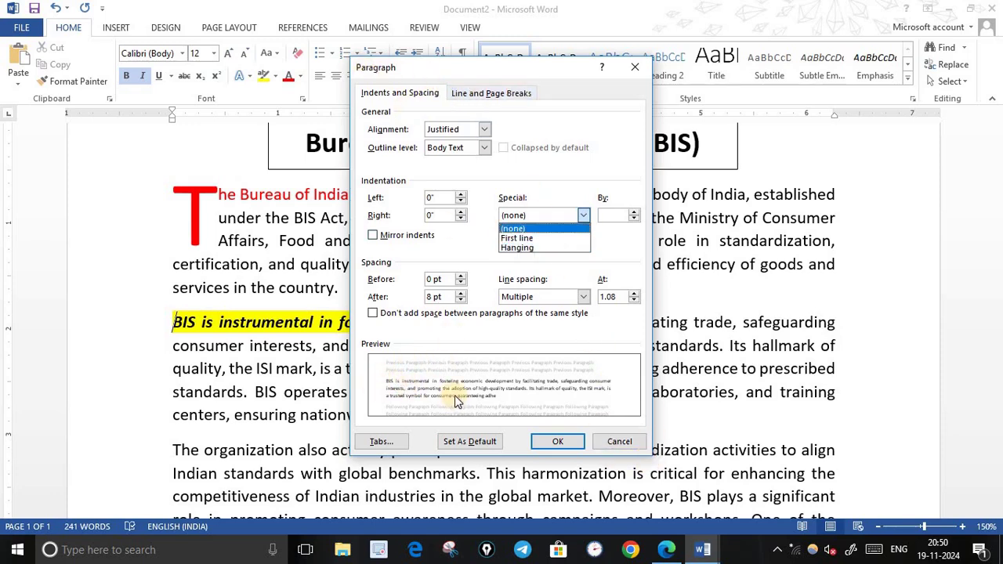
pyautogui.click(528, 239)
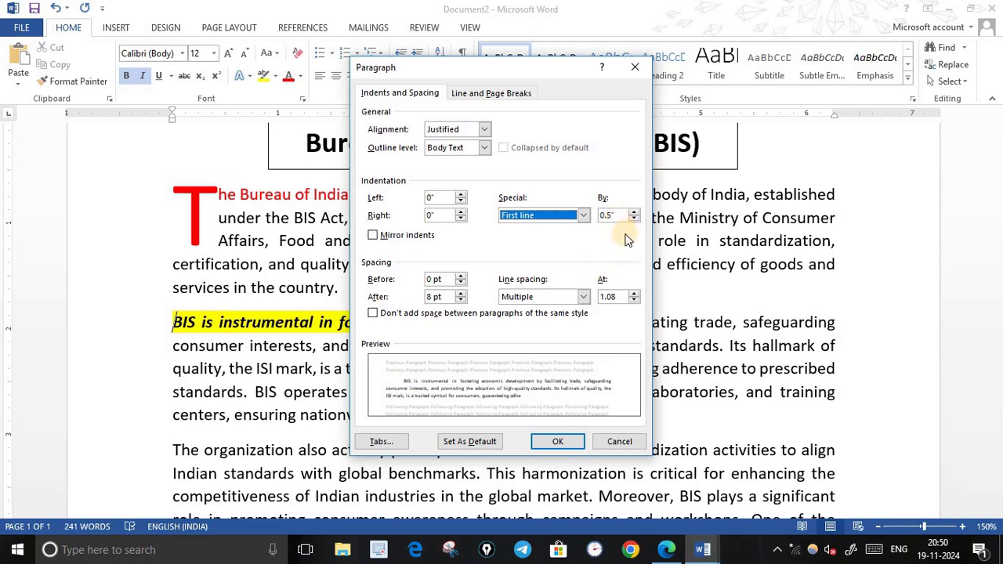
# Step: Check the indentation instruction in the PDF, and apply a first-line indent of 1" to the second paragraph in Document2
pyautogui.click(666, 549)
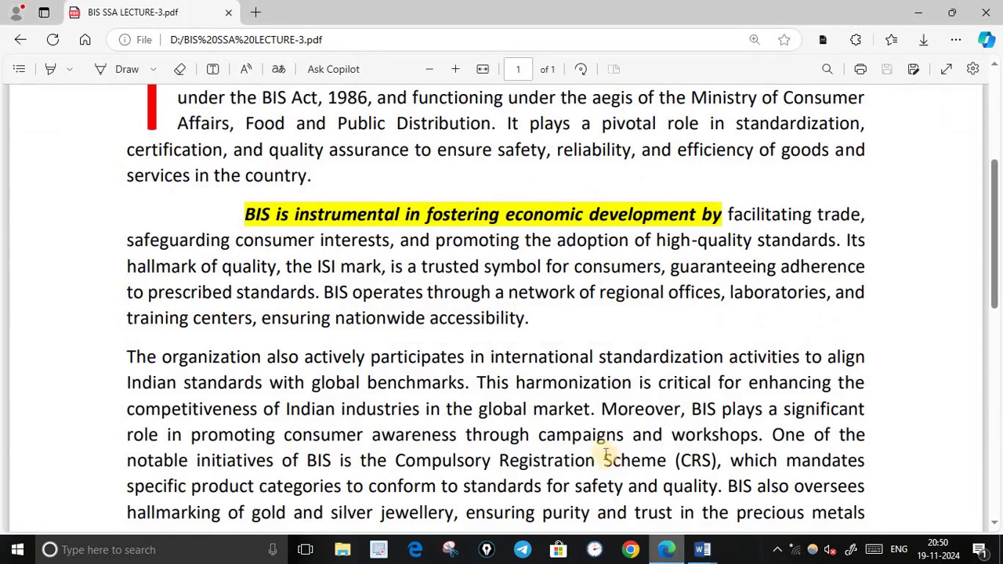
pyautogui.scroll(-5, 606, 455)
pyautogui.scroll(-2, 606, 443)
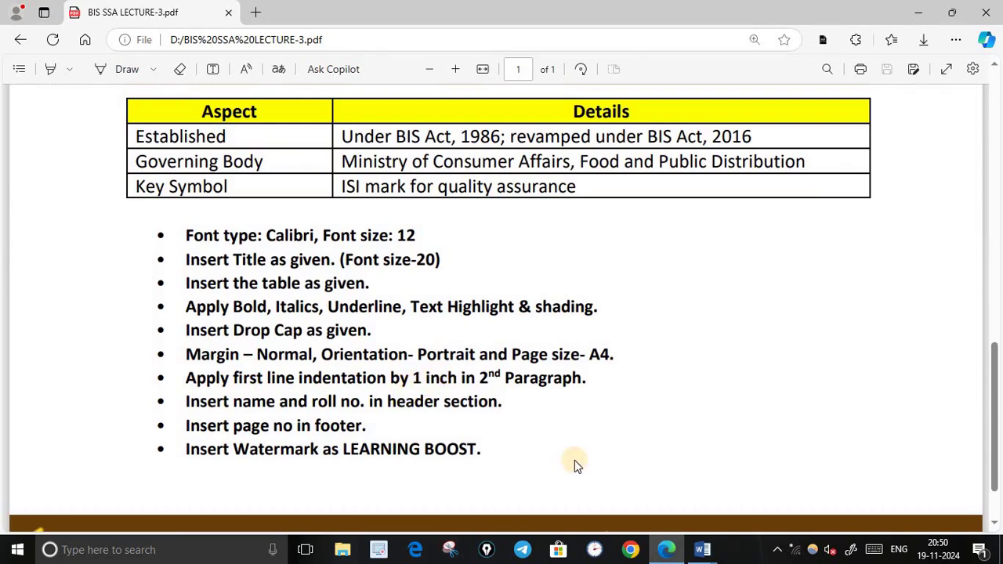
pyautogui.click(660, 555)
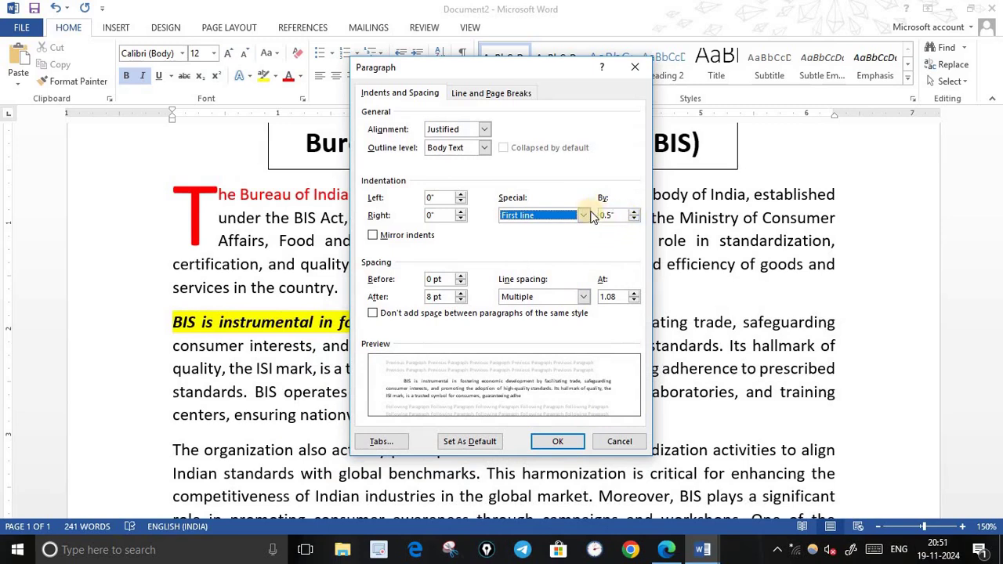
pyautogui.click(635, 213)
pyautogui.click(635, 213)
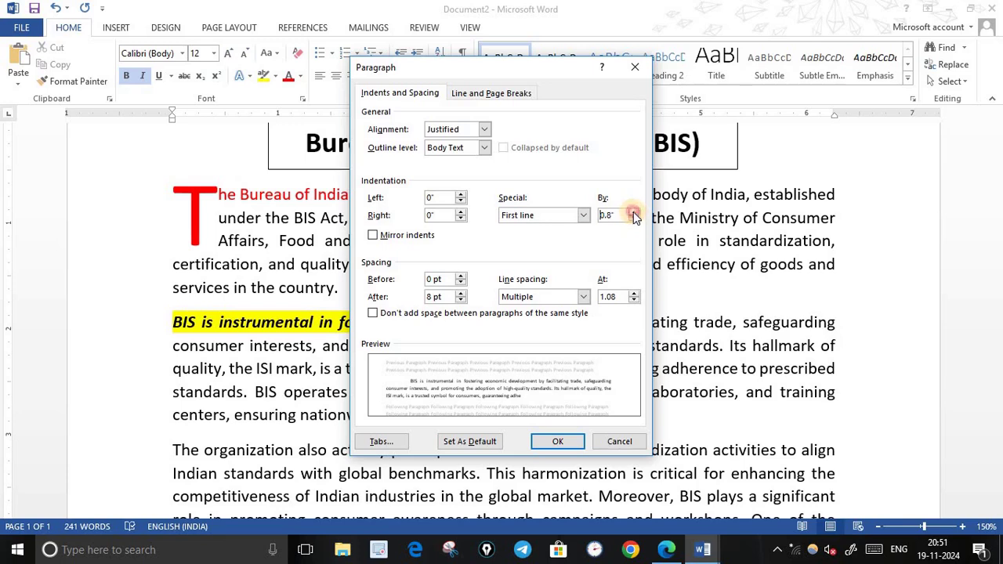
pyautogui.click(635, 212)
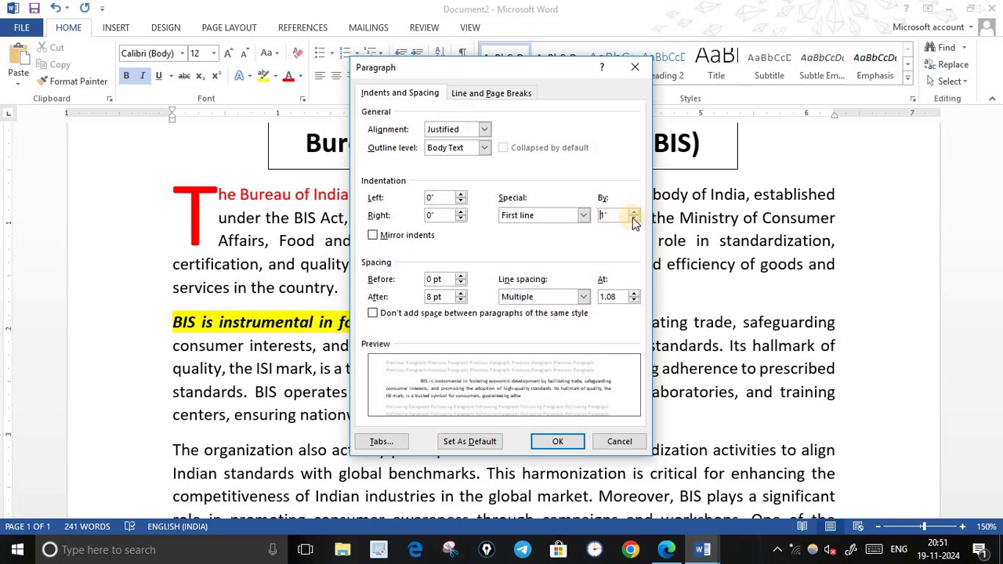
pyautogui.click(634, 218)
pyautogui.press('BackSpace')
pyautogui.write('1"')
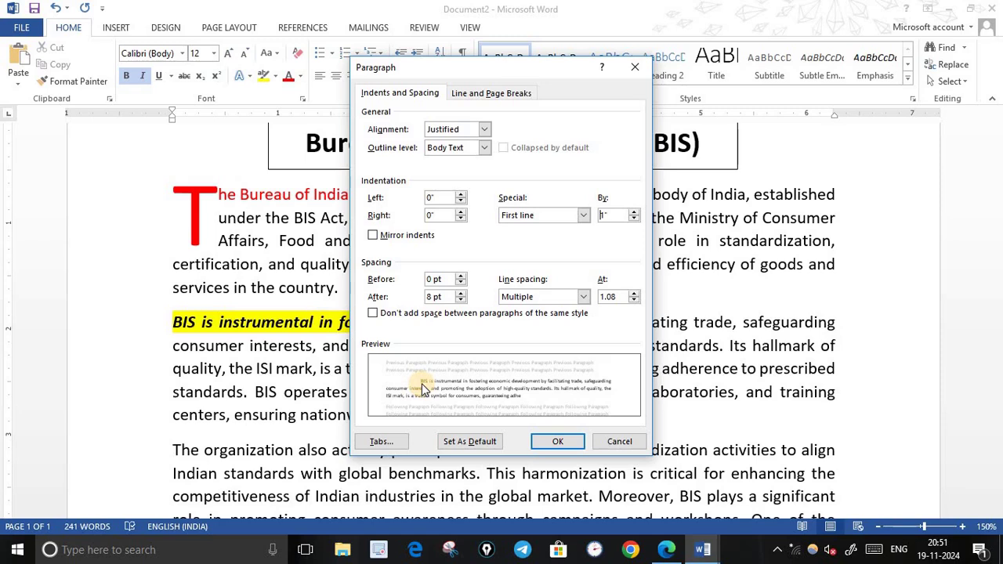
pyautogui.click(568, 441)
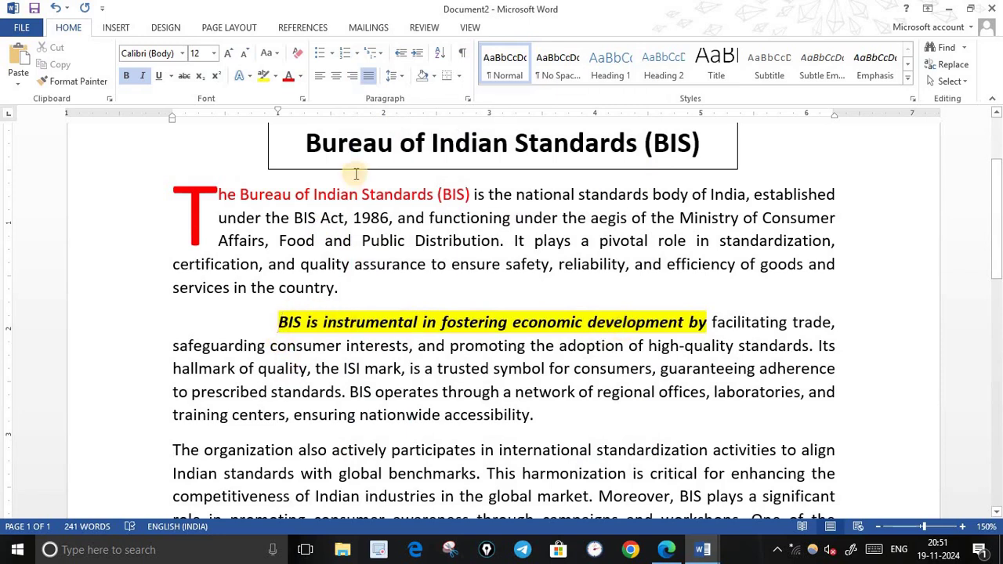
# Step: Try a first-line indent of 0.5" on the second paragraph, and undo that change
pyautogui.click(401, 77)
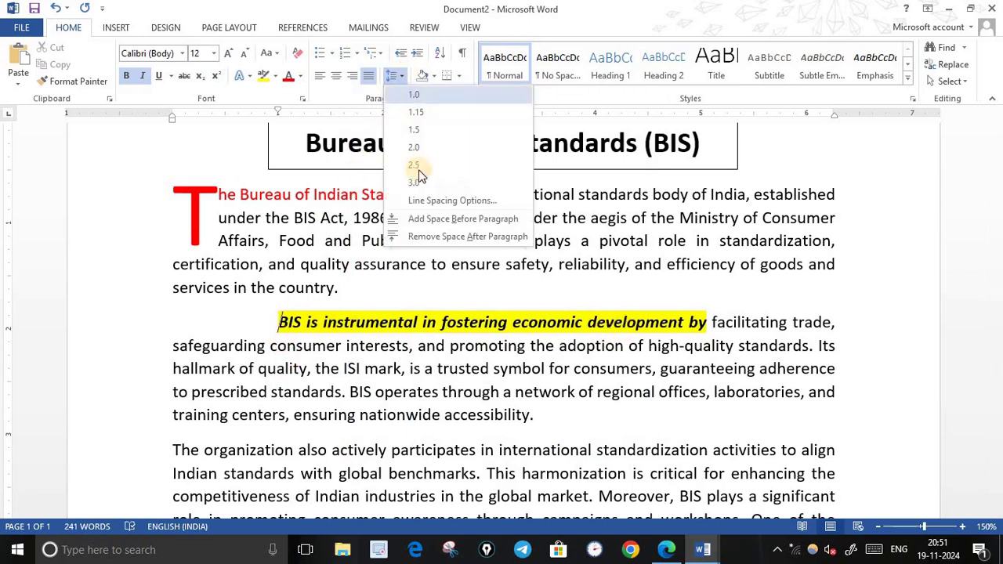
pyautogui.click(447, 204)
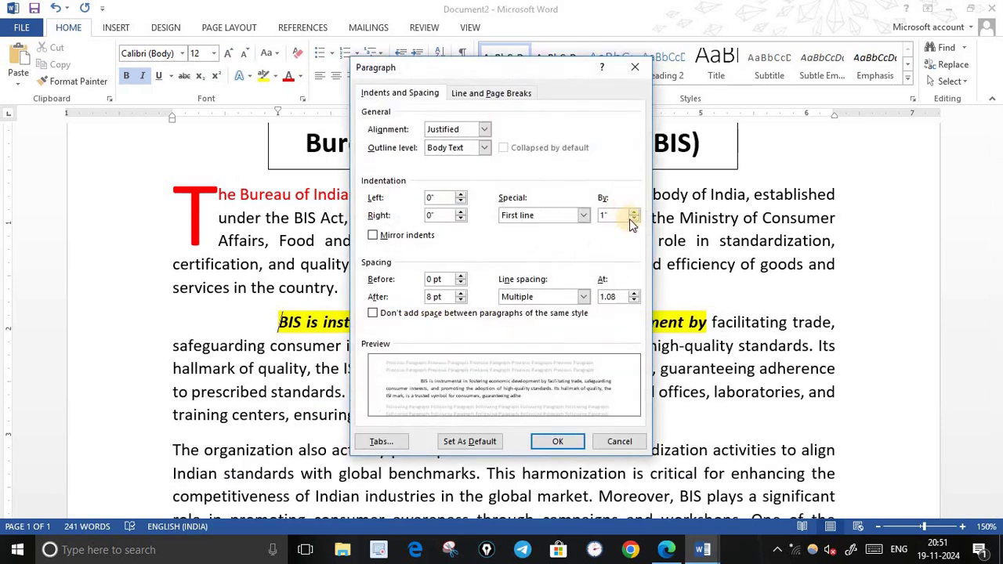
pyautogui.click(631, 219)
pyautogui.click(631, 220)
pyautogui.click(630, 219)
pyautogui.click(631, 219)
pyautogui.click(631, 219)
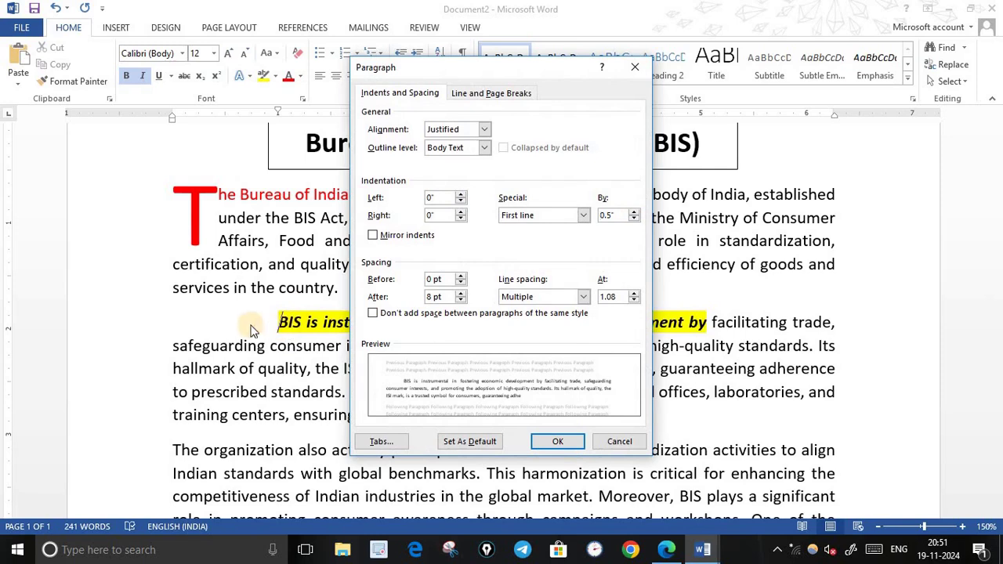
pyautogui.click(553, 441)
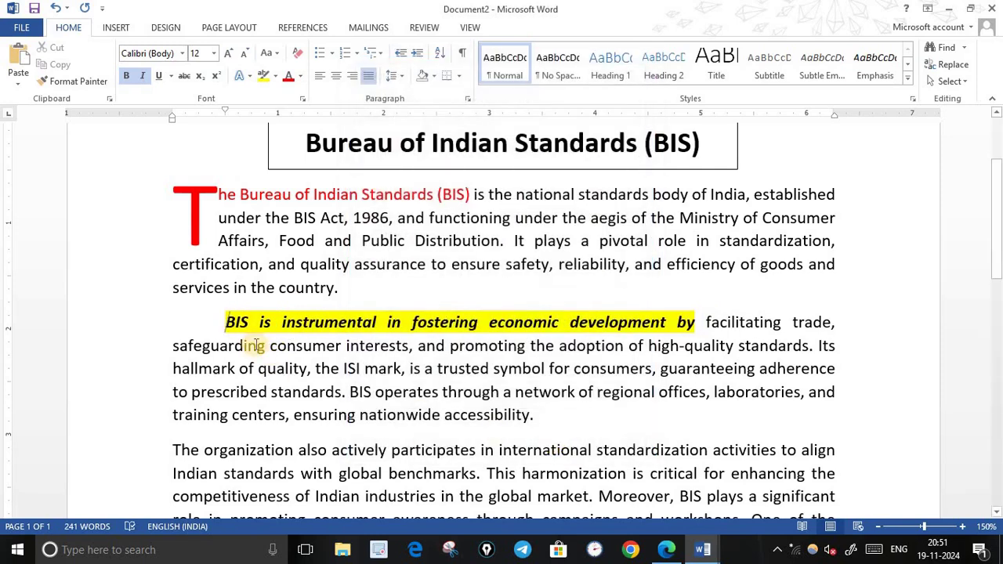
pyautogui.click(55, 10)
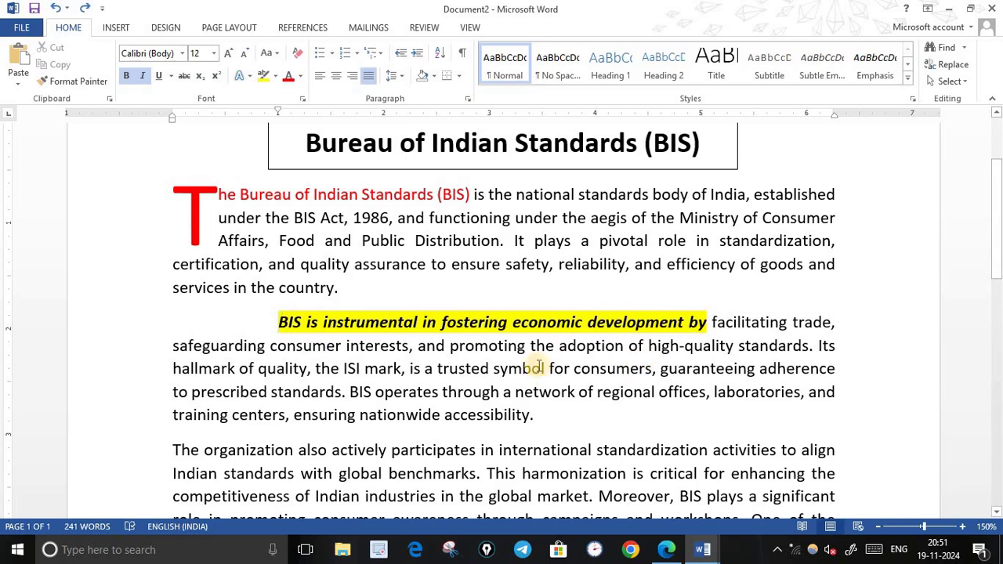
# Step: Review the paragraph formatting in the PDF from the title to the conclusion, and compare it with the paragraphs in Document2
pyautogui.click(666, 549)
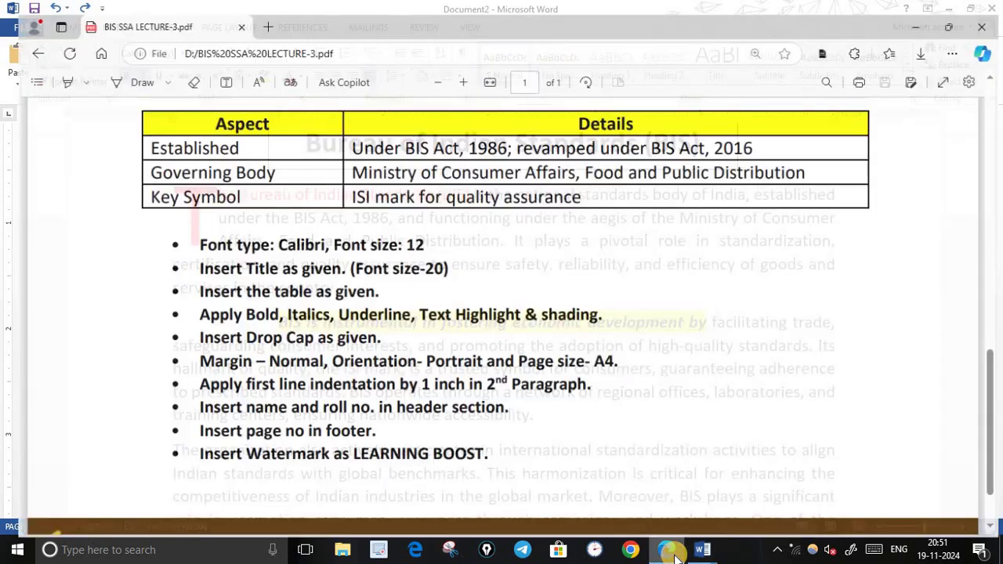
pyautogui.scroll(10, 675, 410)
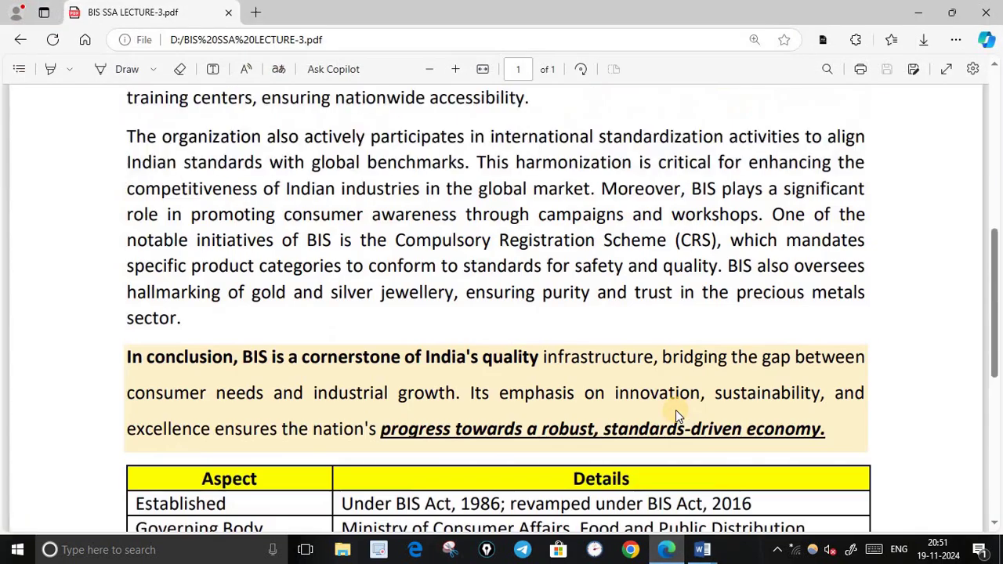
pyautogui.scroll(1, 675, 411)
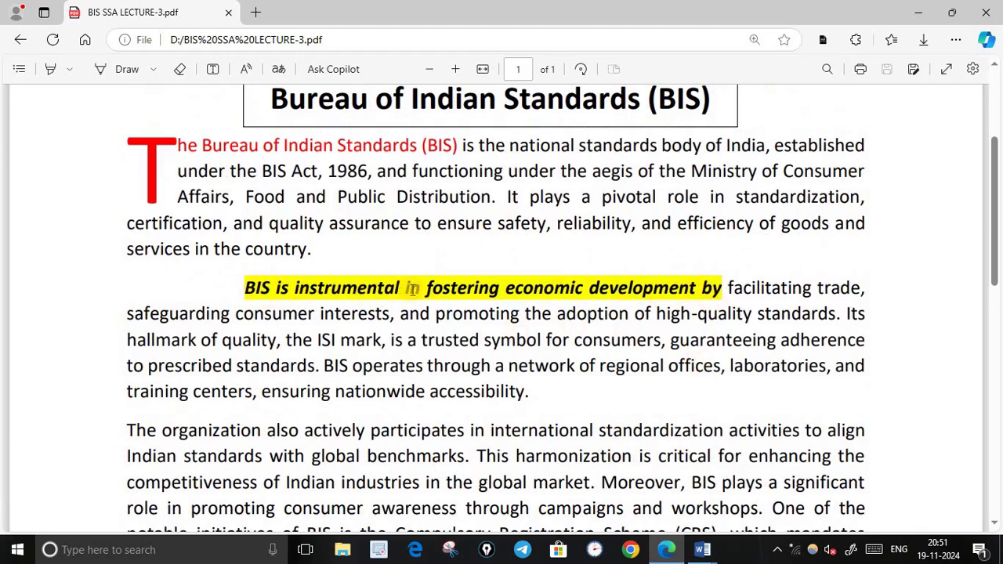
pyautogui.scroll(-3, 494, 337)
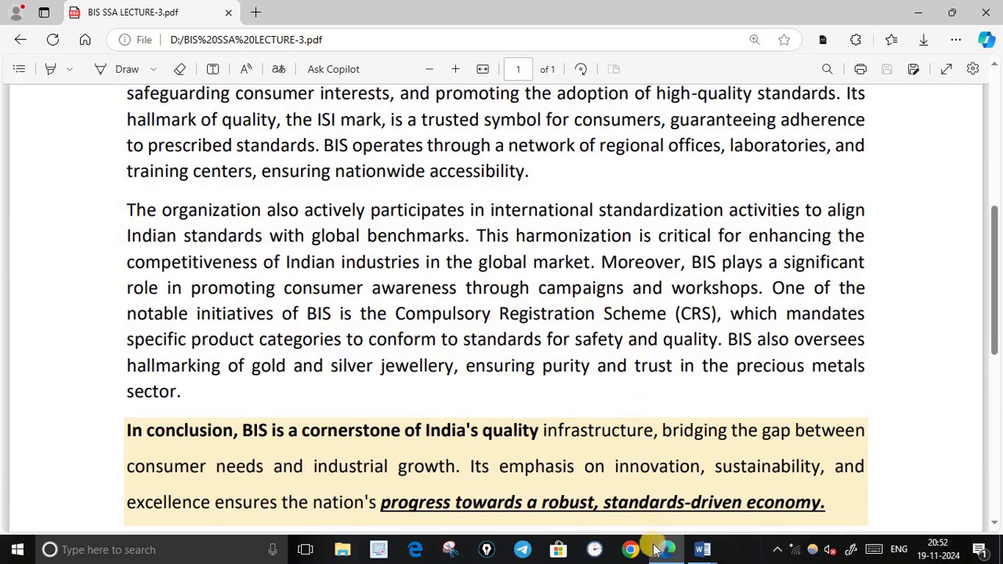
pyautogui.click(700, 556)
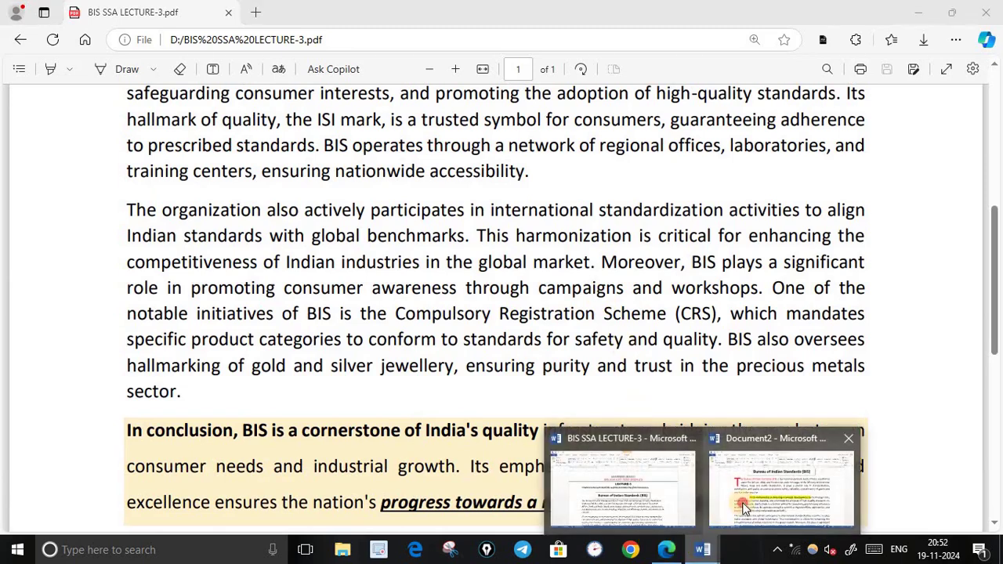
pyautogui.click(744, 506)
pyautogui.scroll(-1, 571, 407)
pyautogui.scroll(-1, 392, 369)
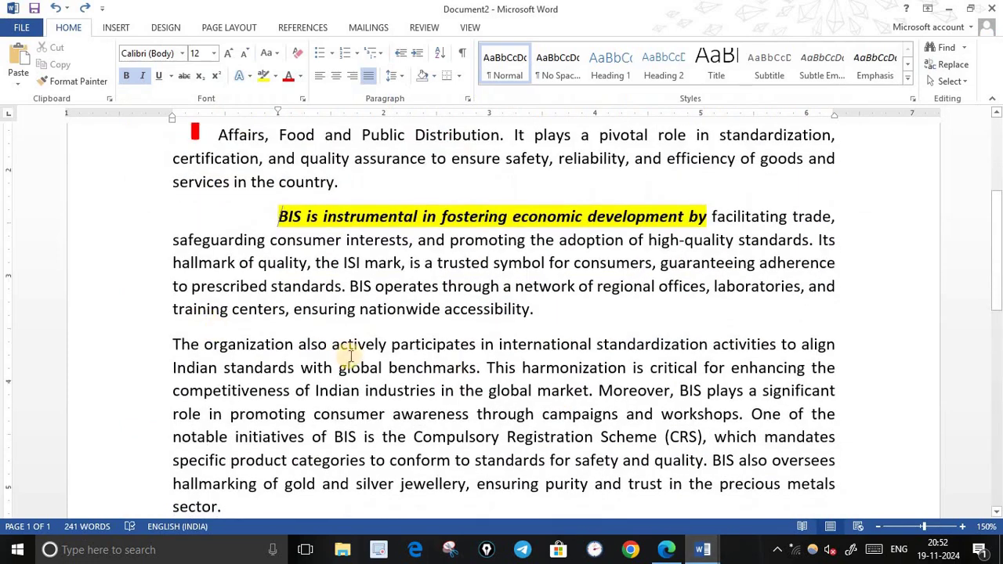
pyautogui.scroll(-1, 368, 341)
pyautogui.scroll(2, 337, 258)
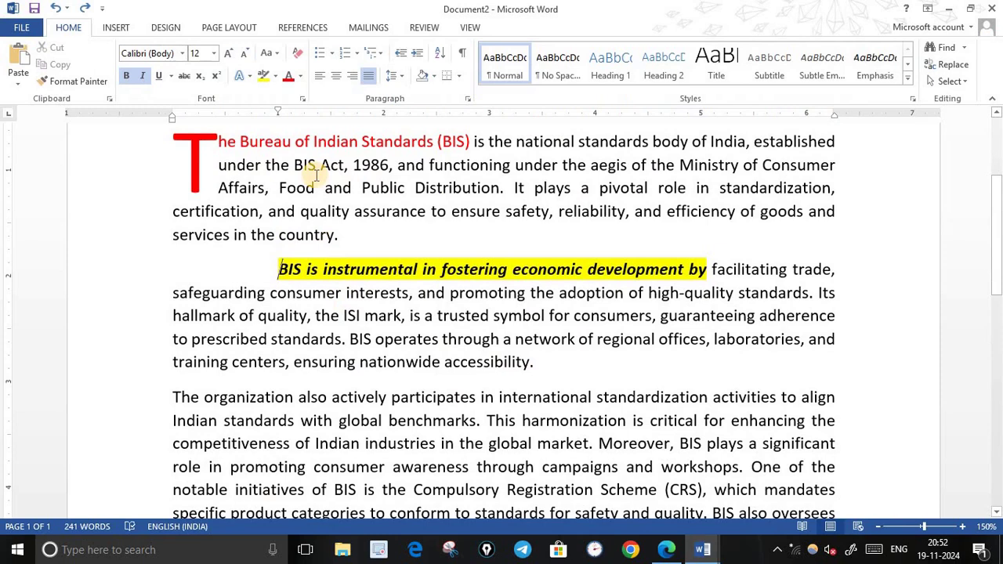
pyautogui.scroll(-2, 345, 302)
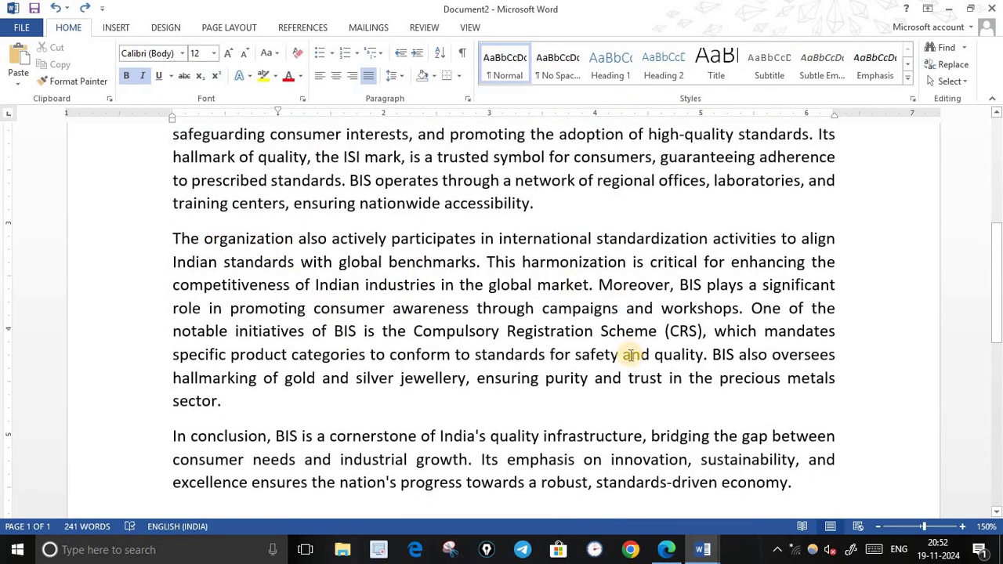
# Step: Examine the concluding paragraph's line spacing, shading and character formatting in the PDF, along with the list of formatting instructions
pyautogui.scroll(-2, 604, 380)
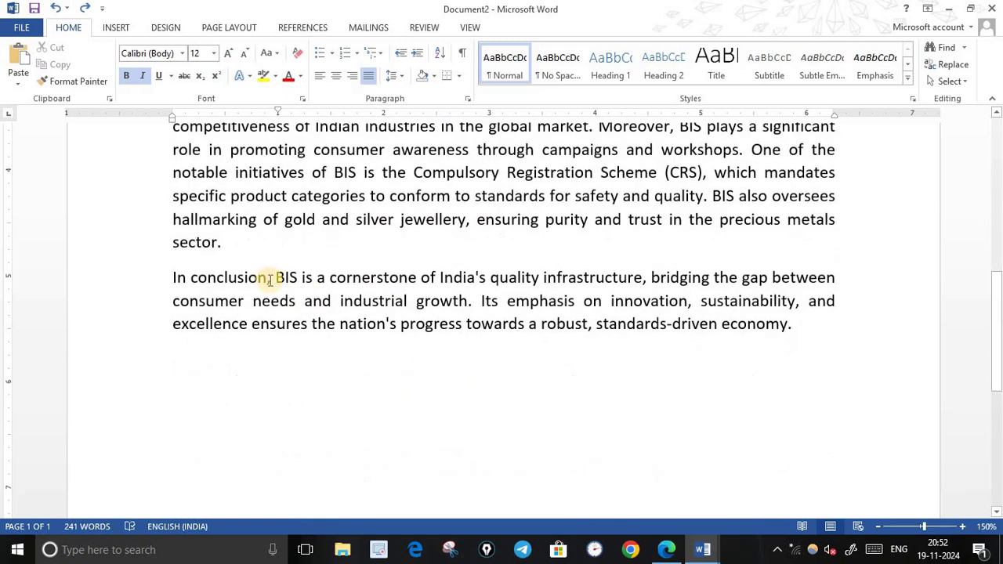
pyautogui.click(665, 539)
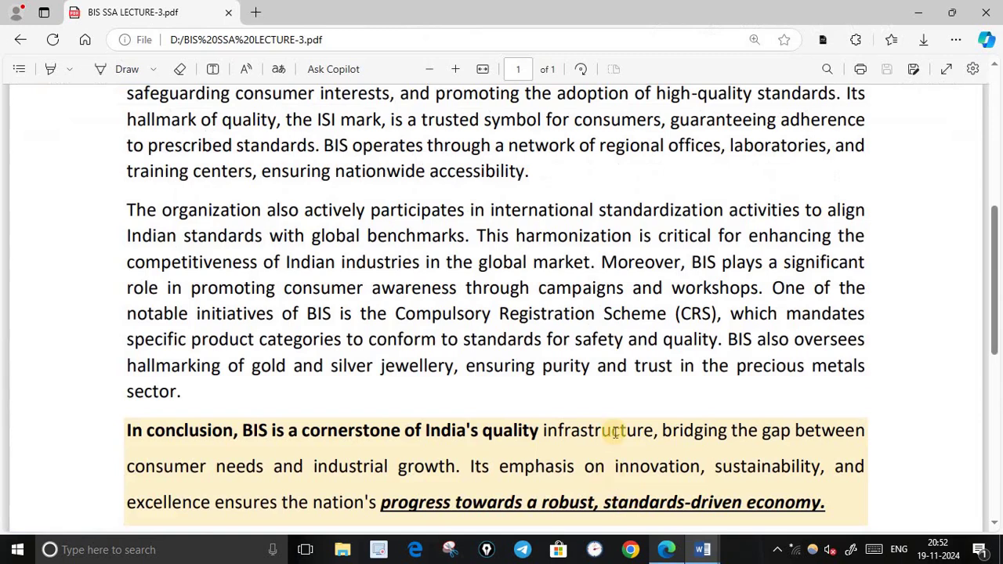
pyautogui.scroll(-2, 631, 409)
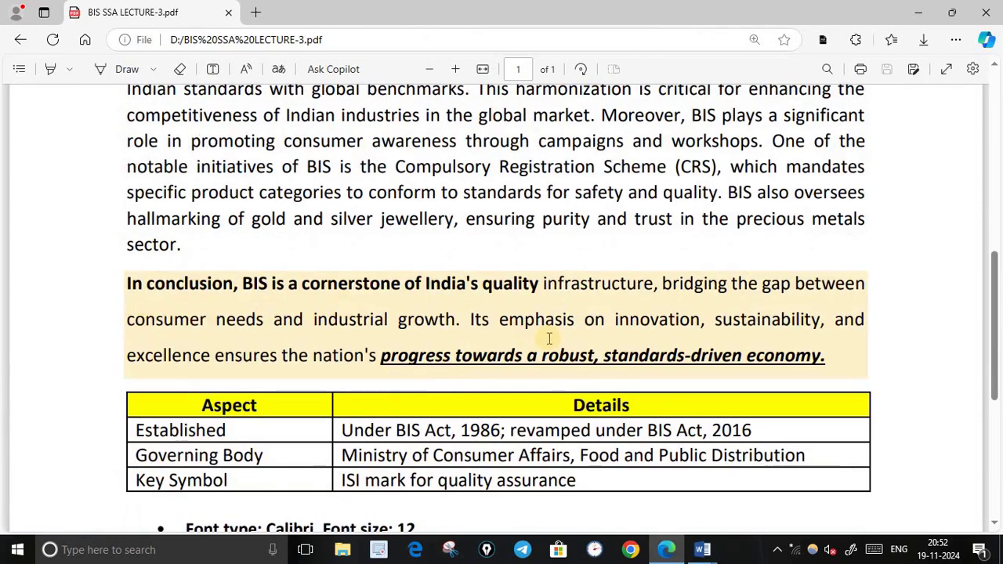
pyautogui.scroll(-1, 549, 338)
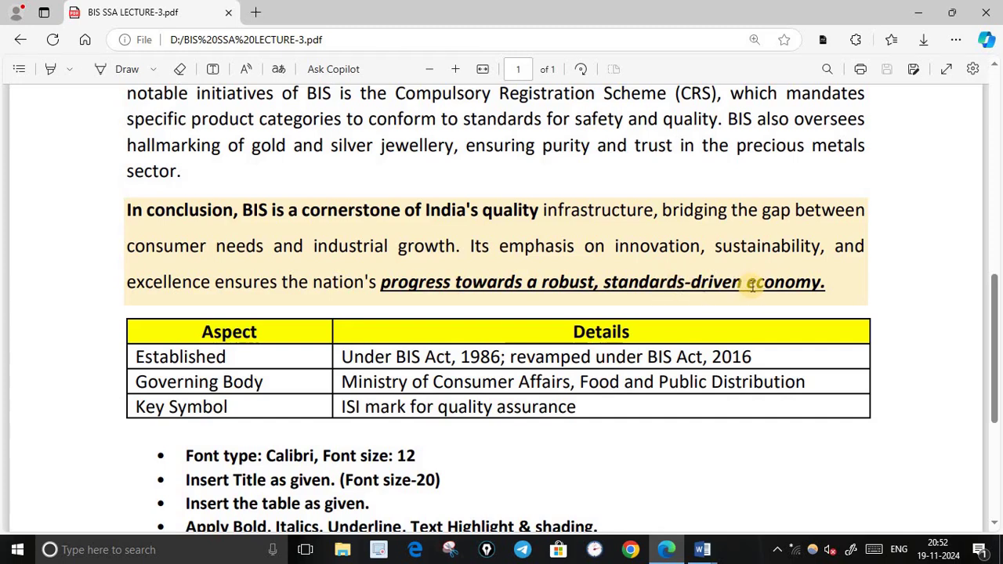
pyautogui.scroll(-1, 314, 321)
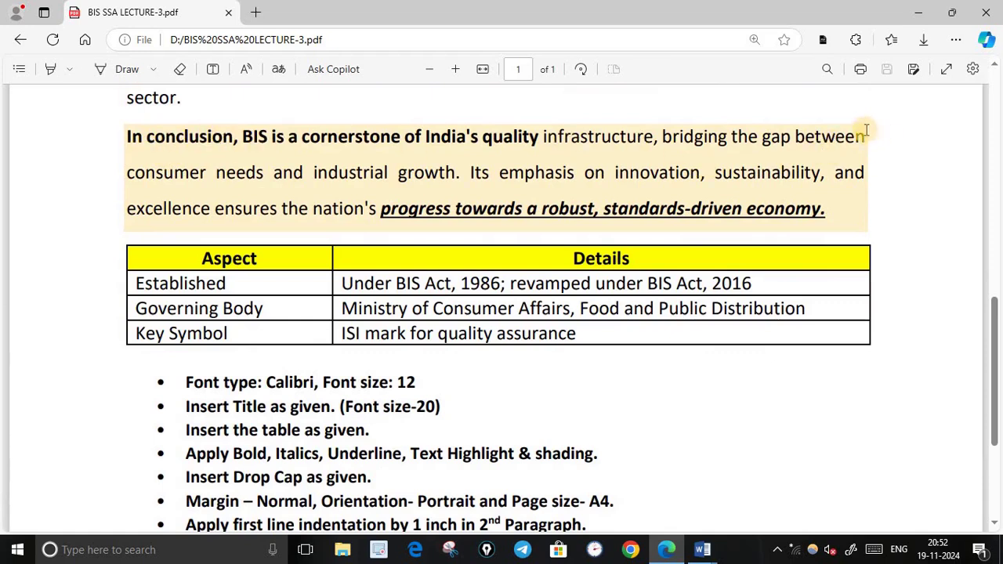
pyautogui.scroll(-3, 470, 317)
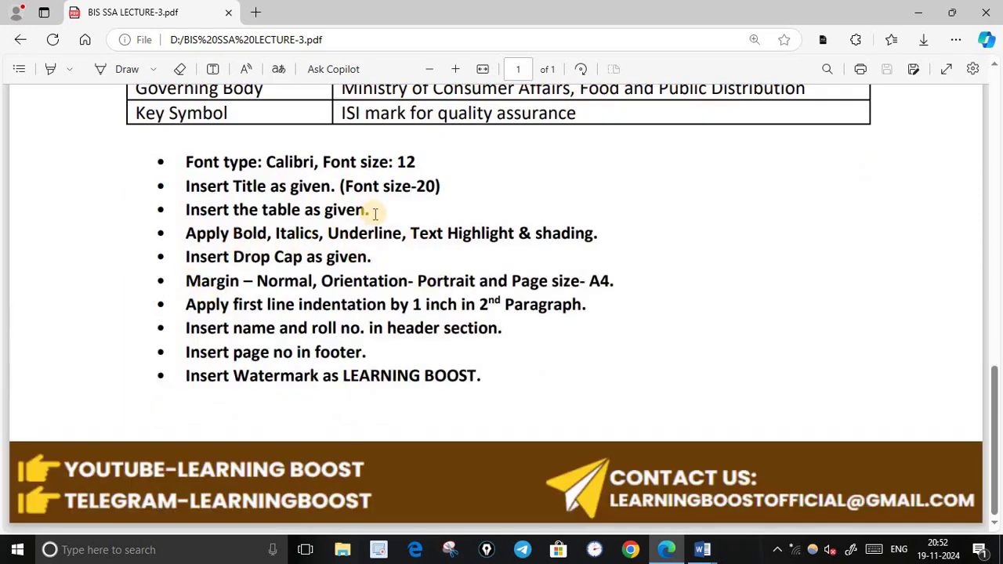
pyautogui.scroll(3, 417, 259)
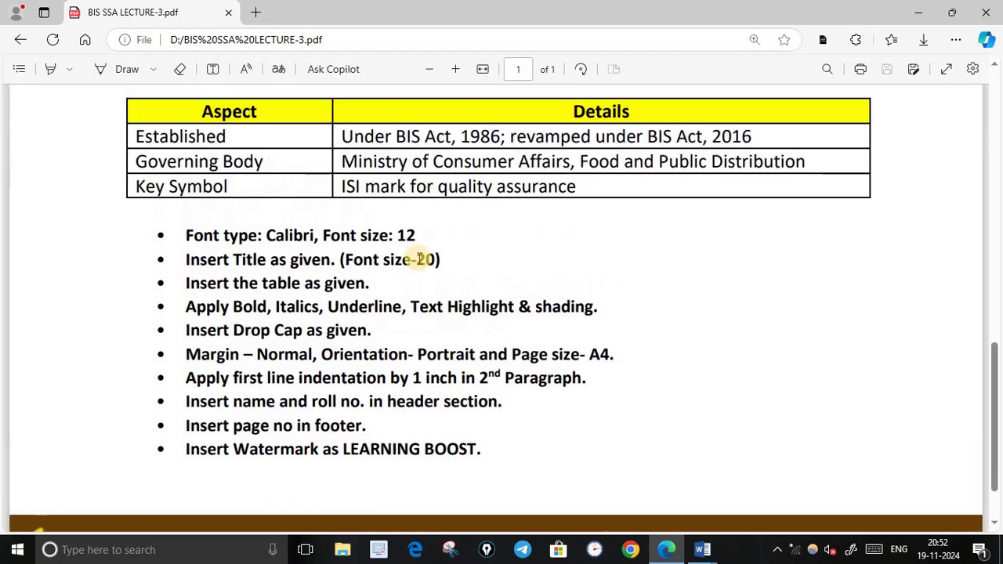
pyautogui.scroll(3, 325, 212)
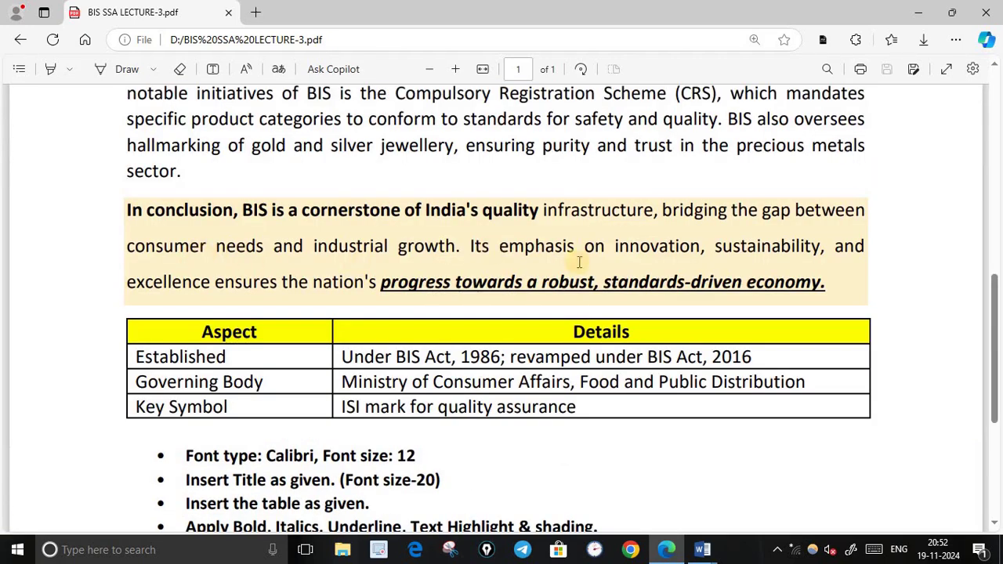
pyautogui.scroll(-4, 360, 411)
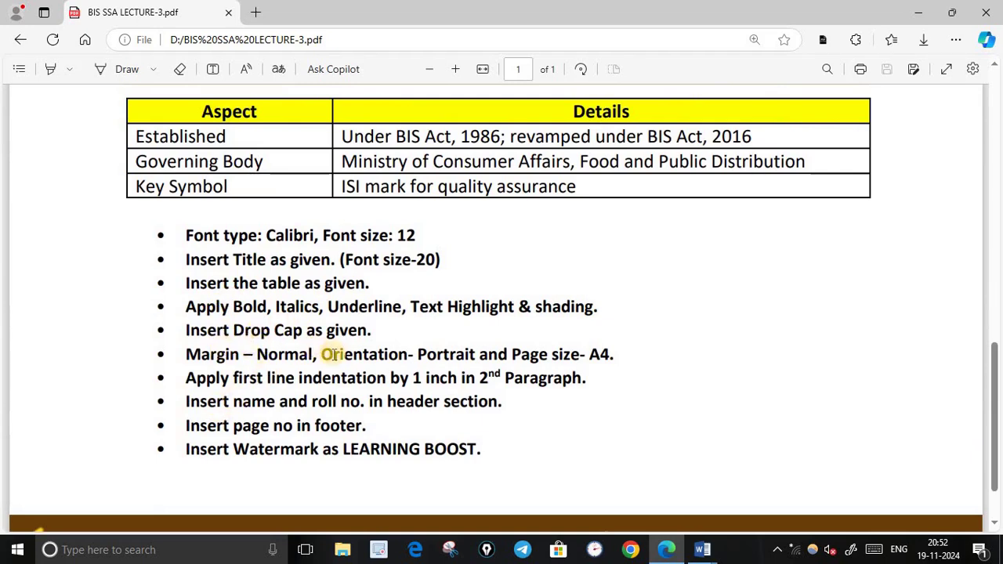
pyautogui.scroll(3, 332, 354)
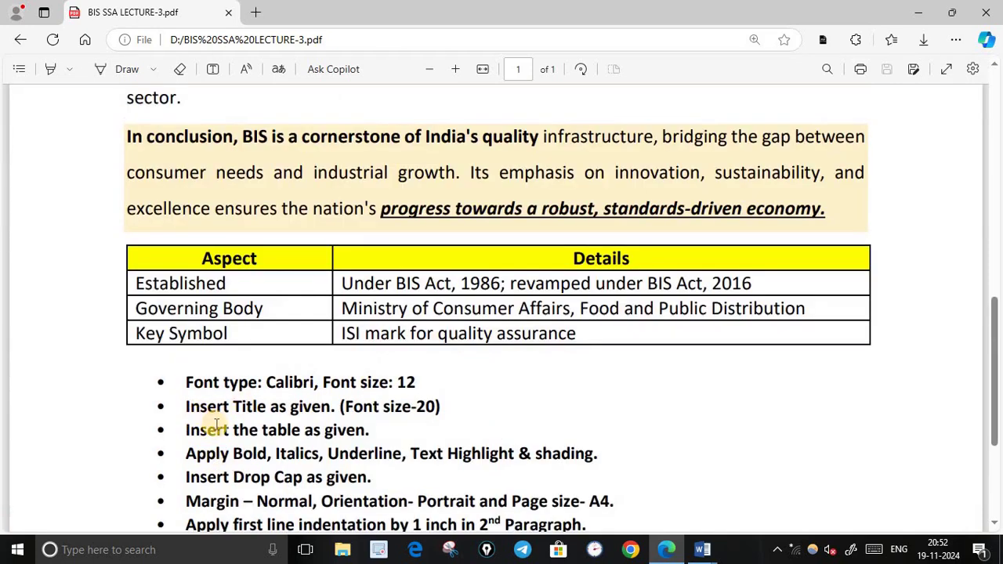
pyautogui.scroll(1, 216, 424)
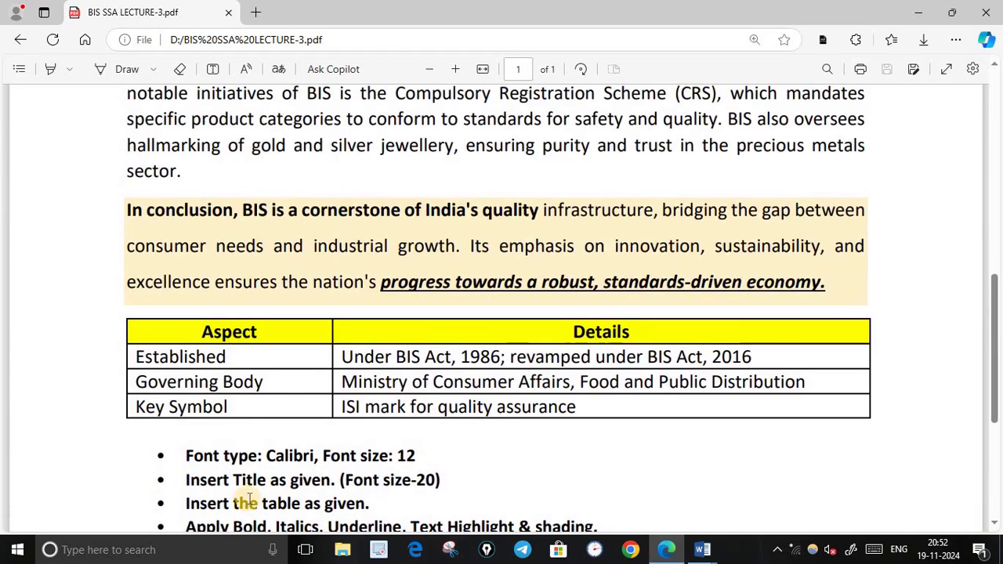
pyautogui.scroll(3, 349, 405)
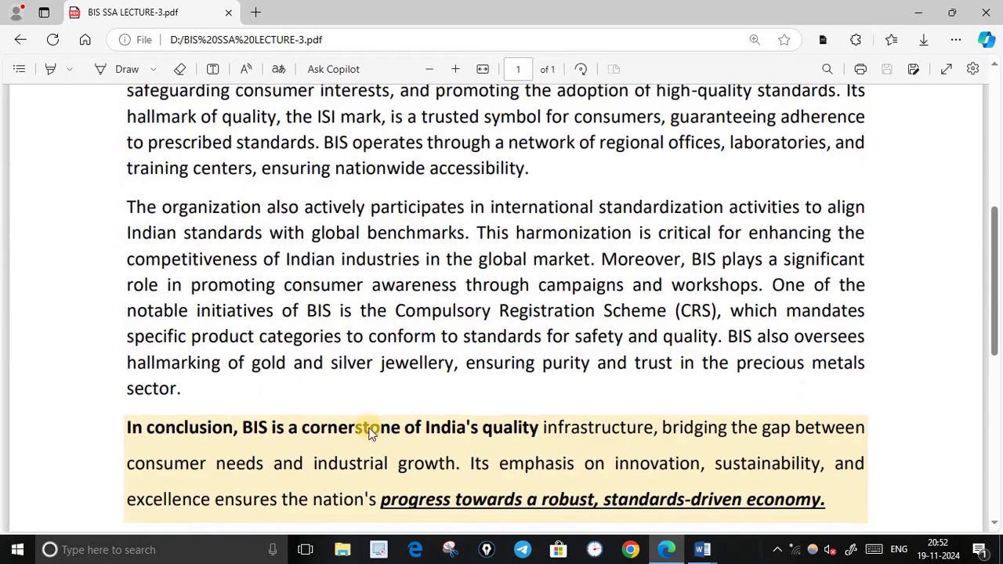
pyautogui.scroll(-3, 369, 428)
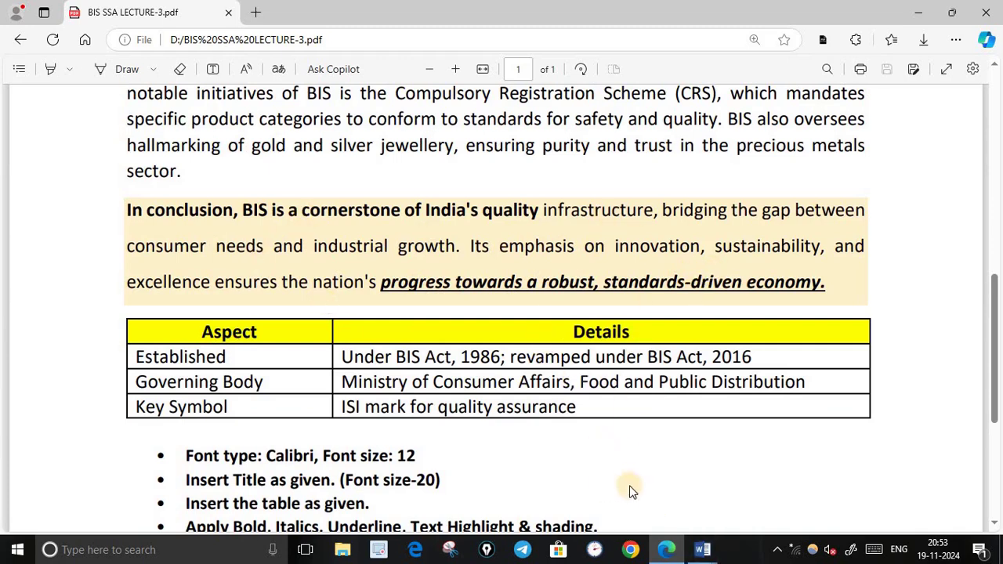
# Step: Switch to Document2 in Word and set the line spacing of the "In conclusion" paragraph to 1.5
pyautogui.click(702, 549)
pyautogui.click(781, 505)
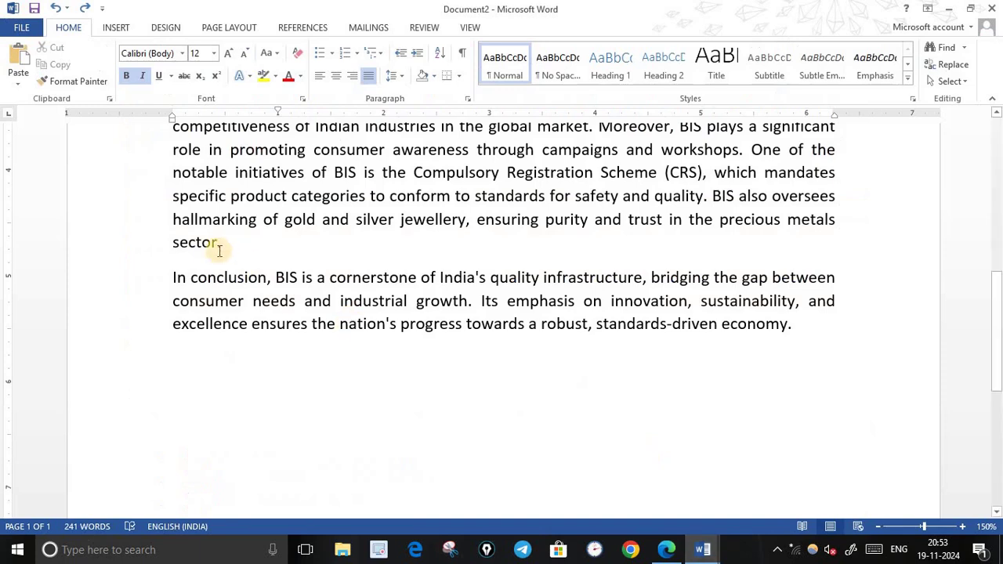
pyautogui.moveTo(172, 278); pyautogui.dragTo(264, 279)
pyautogui.moveTo(678, 309); pyautogui.dragTo(789, 327)
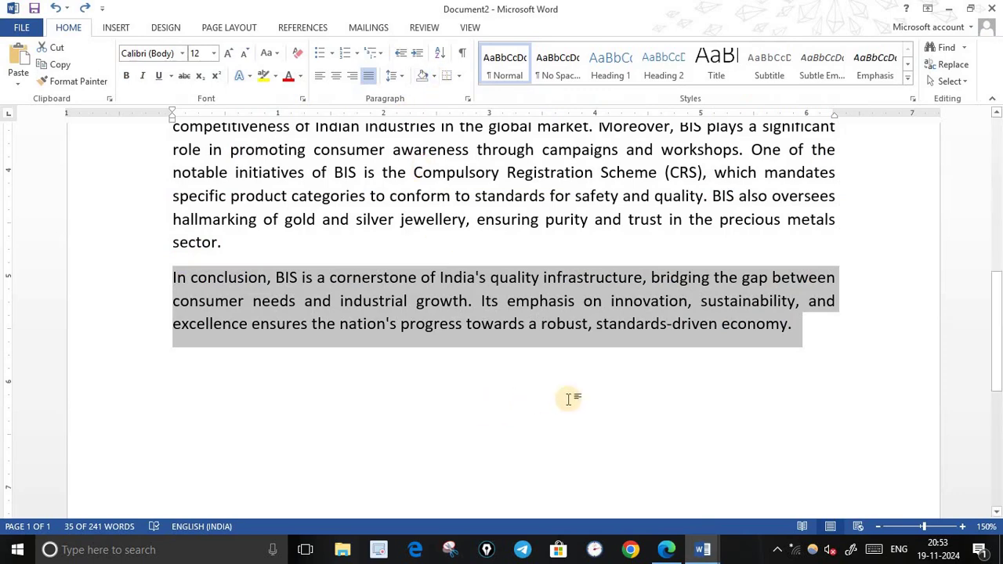
pyautogui.click(341, 323)
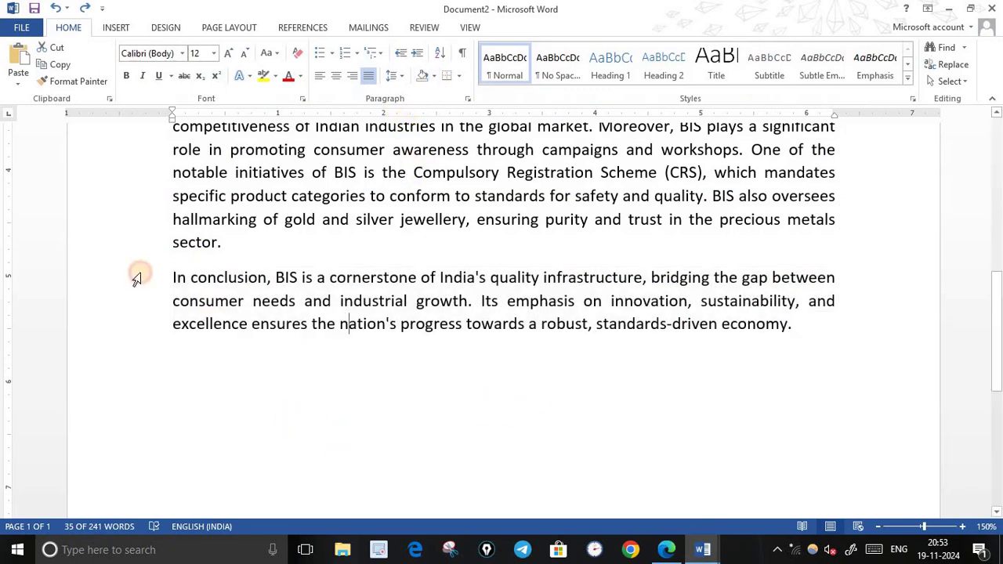
pyautogui.moveTo(173, 276); pyautogui.dragTo(813, 320)
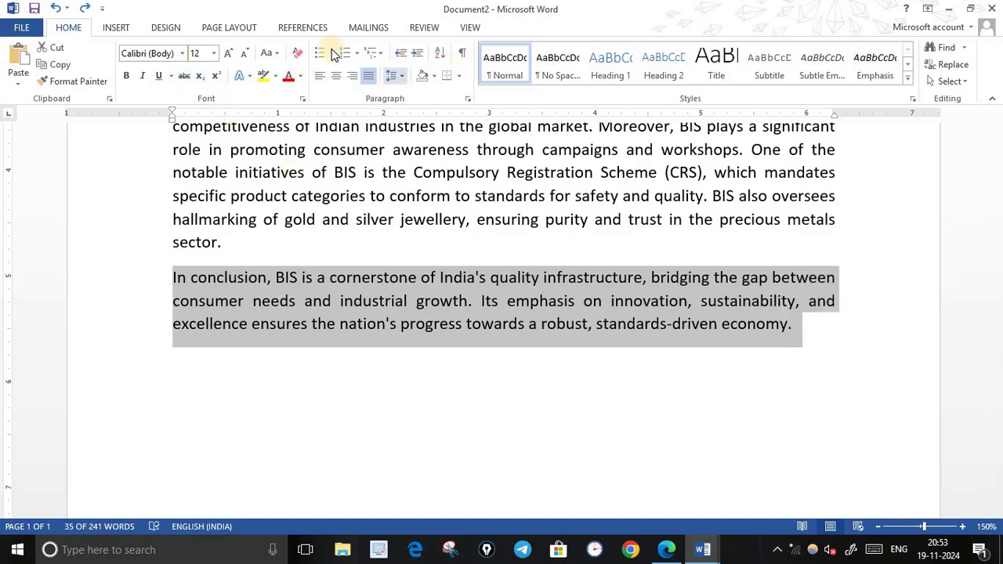
pyautogui.click(402, 76)
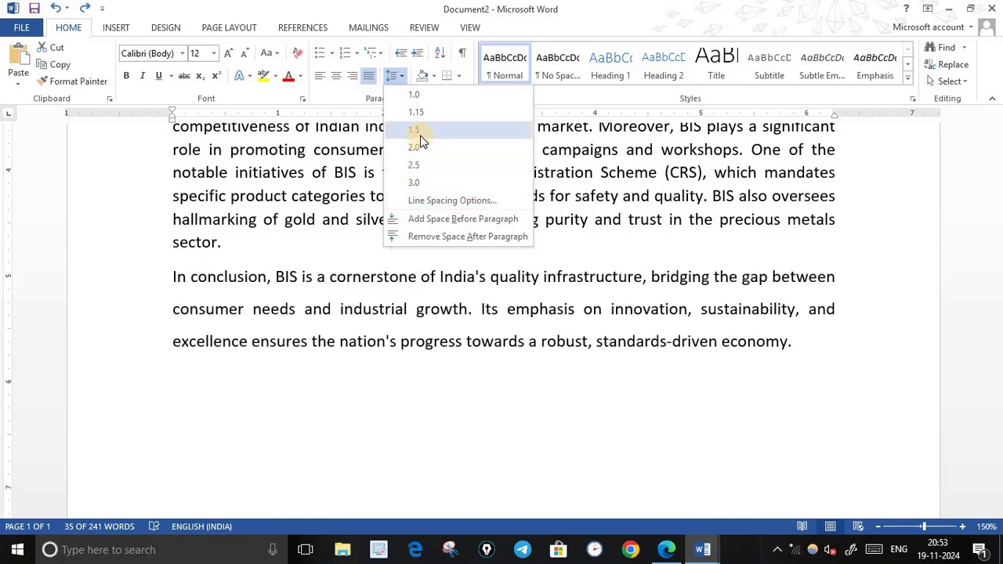
pyautogui.click(419, 131)
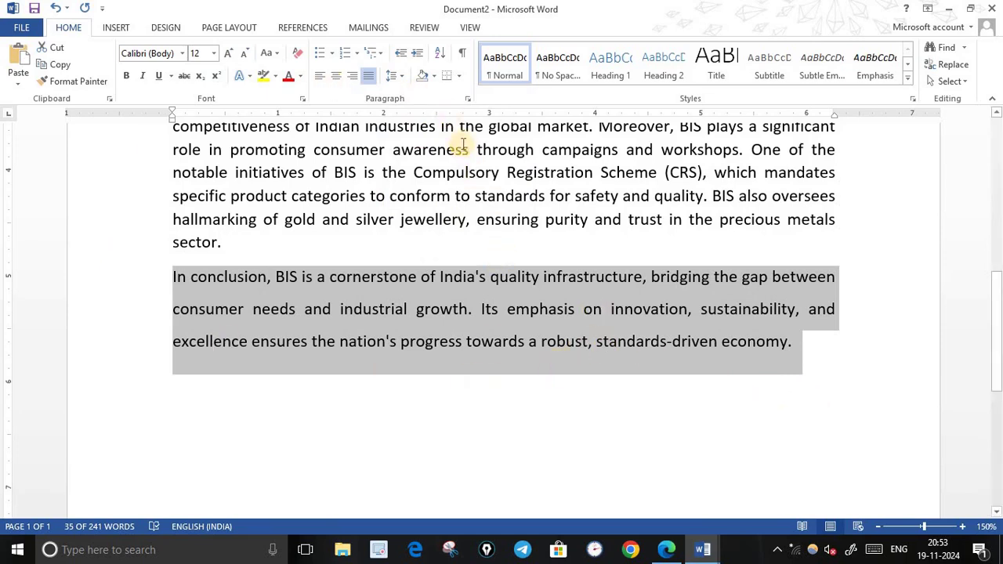
# Step: Shade the concluding paragraph with the lightest gold theme colour and compare it with the PDF
pyautogui.click(434, 76)
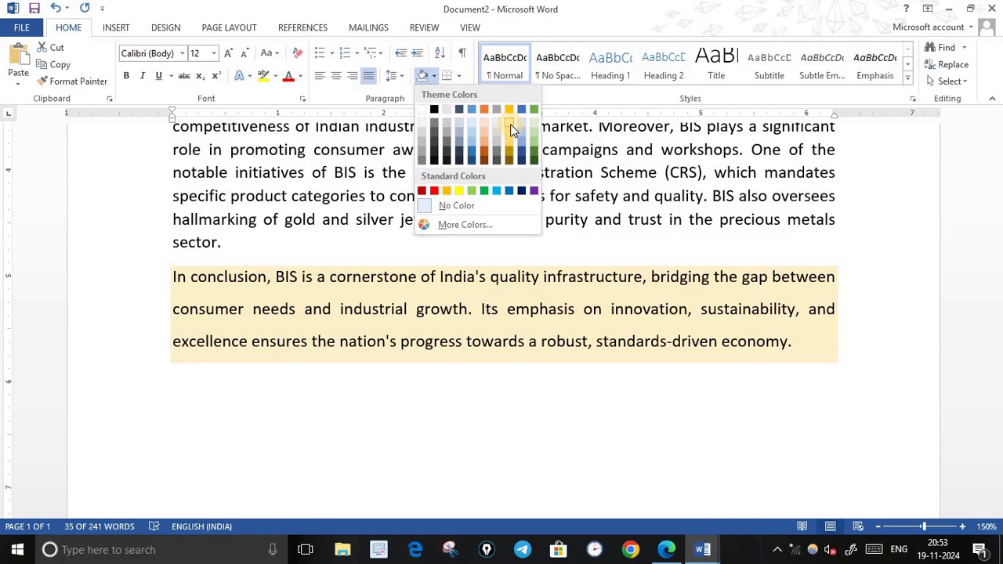
pyautogui.click(510, 124)
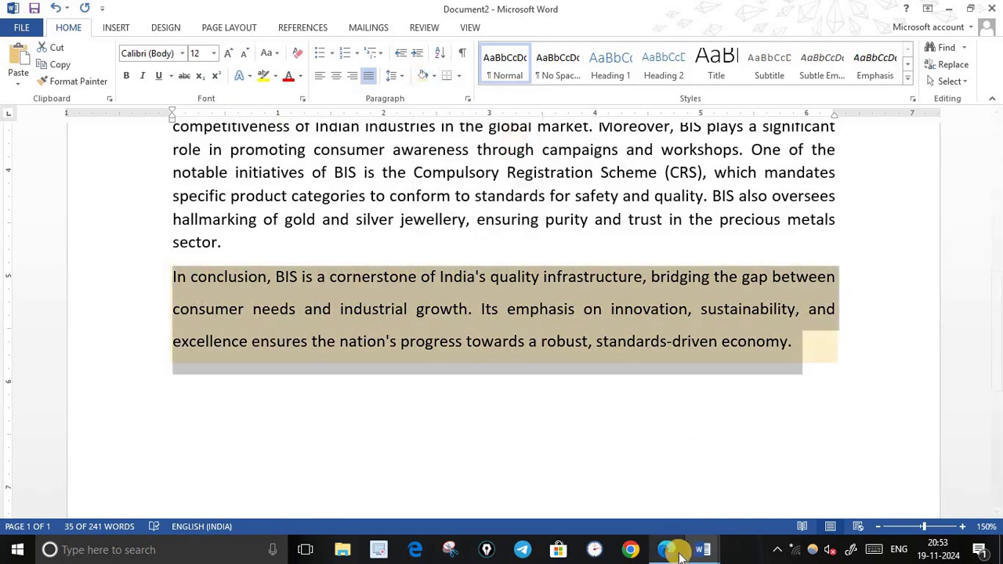
pyautogui.click(672, 551)
pyautogui.click(672, 552)
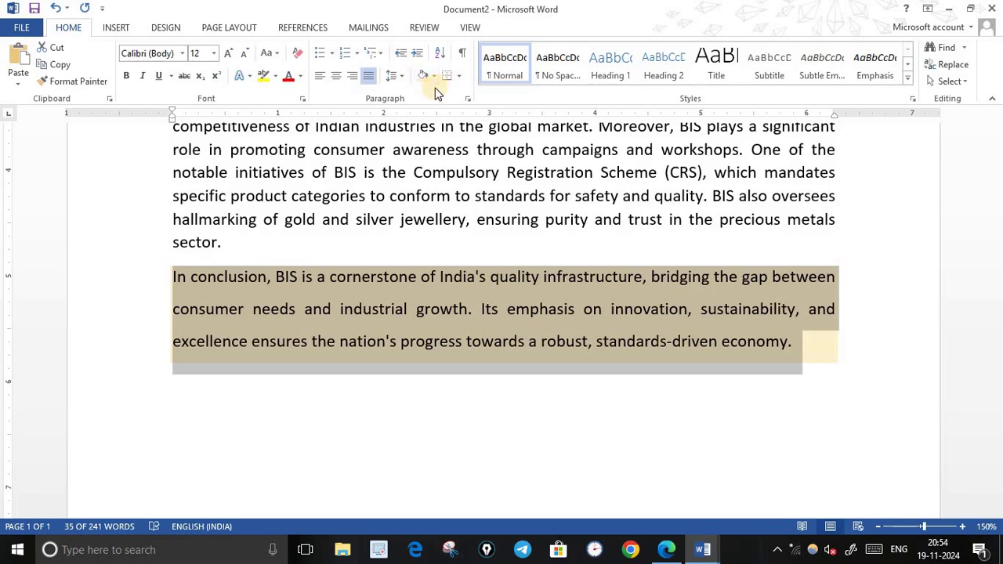
pyautogui.click(600, 438)
# Step: Check the PDF's conclusion and make "In conclusion, BIS is a cornerstone of India's quality" bold in Document2
pyautogui.click(667, 549)
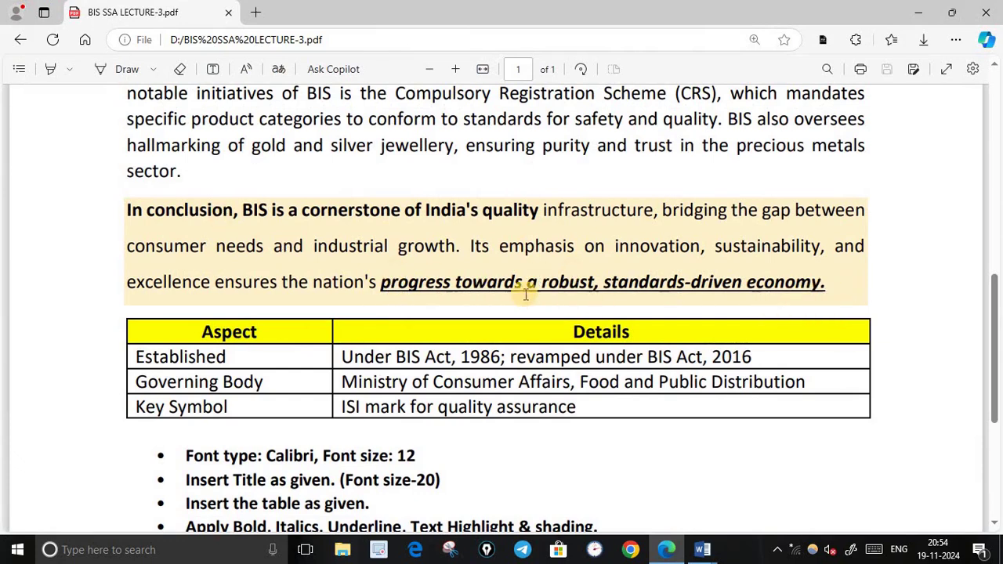
pyautogui.click(668, 550)
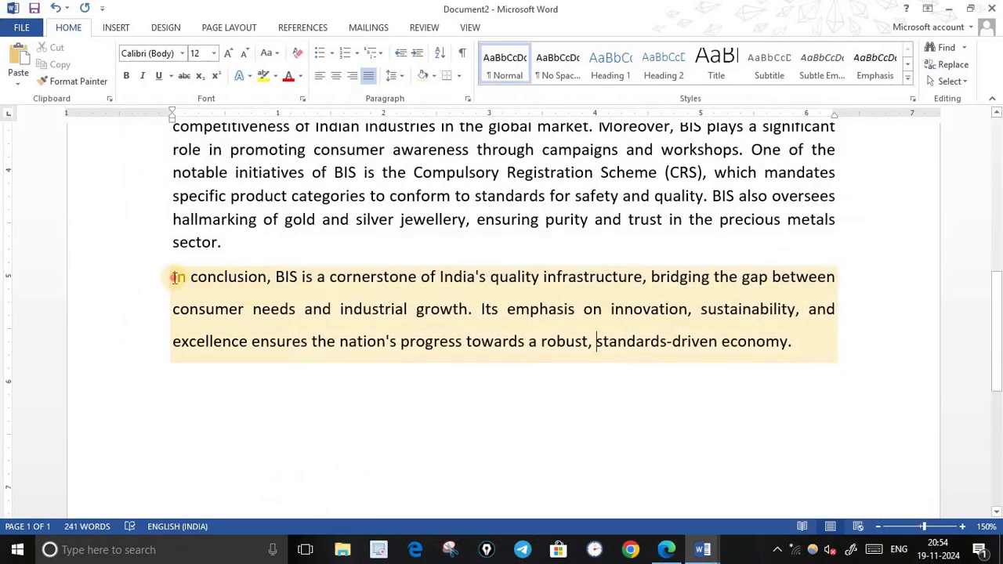
pyautogui.moveTo(174, 277); pyautogui.dragTo(539, 276)
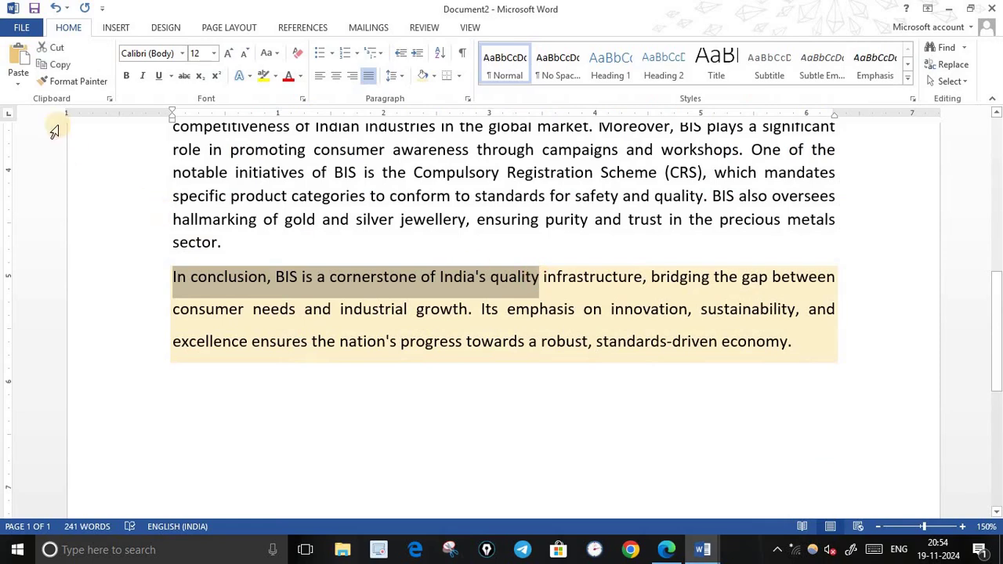
pyautogui.click(126, 76)
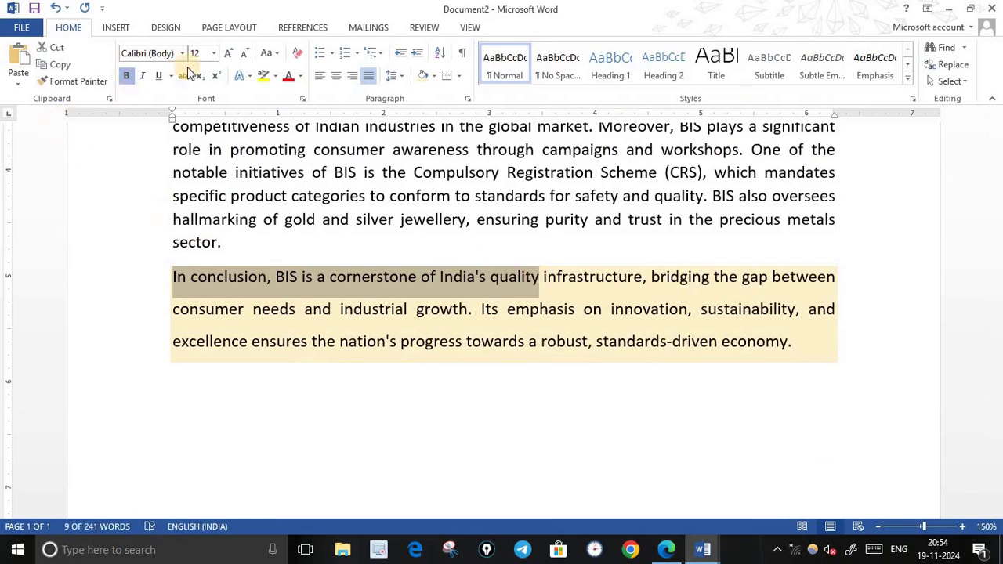
# Step: Try italics on the conclusion's bold opening phrase, compare it with the PDF, and remove the italics
pyautogui.click(144, 77)
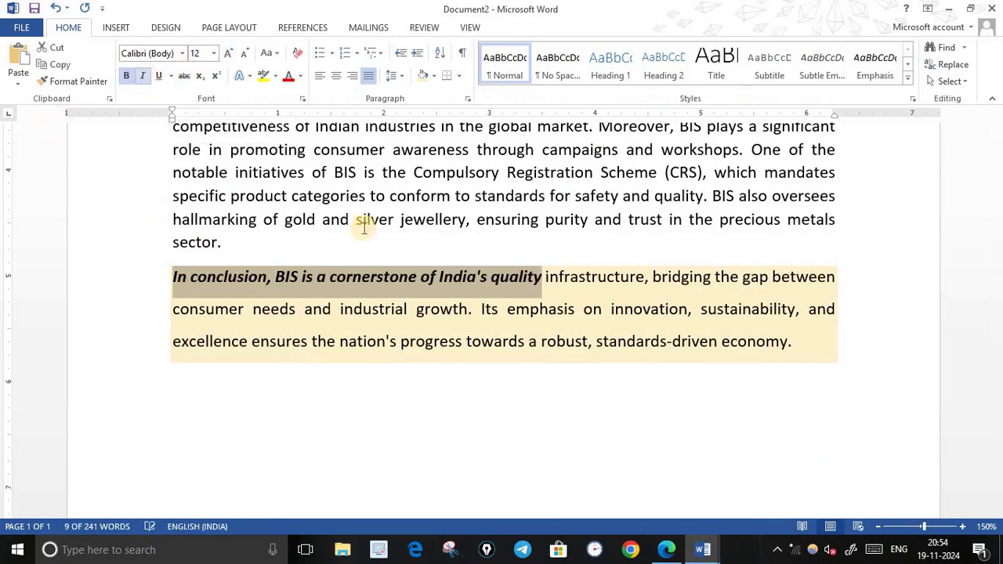
pyautogui.click(666, 552)
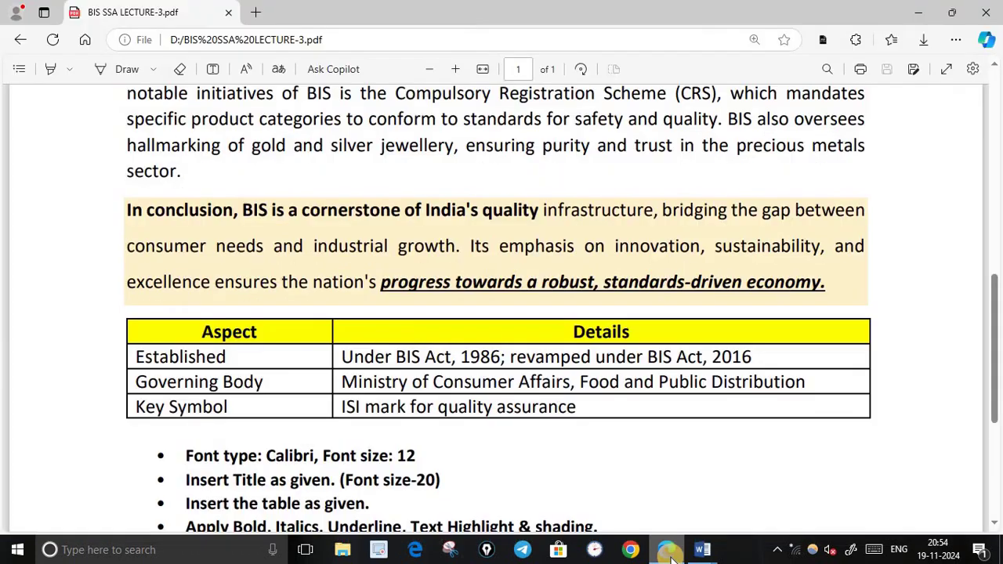
pyautogui.click(702, 550)
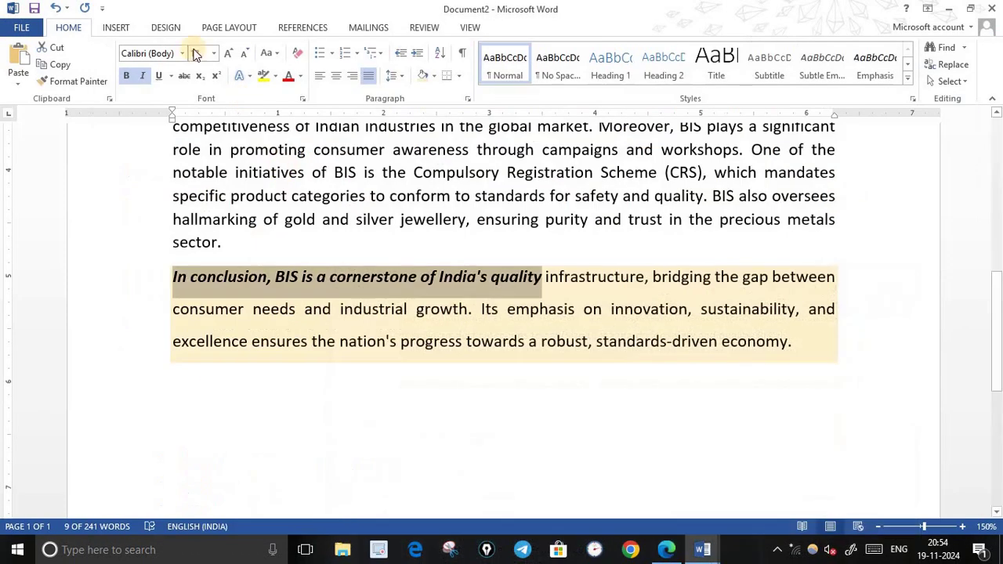
pyautogui.click(141, 73)
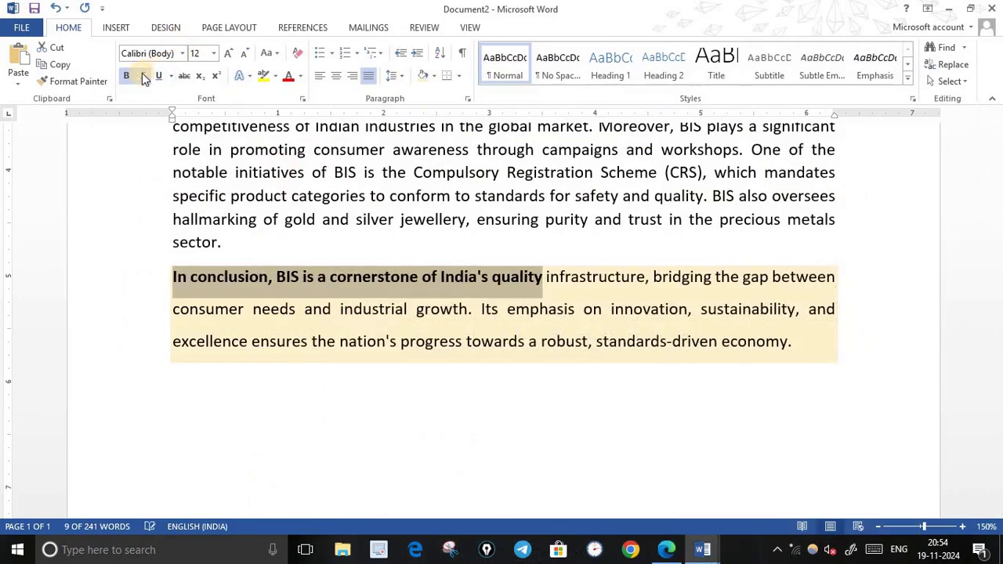
pyautogui.click(531, 434)
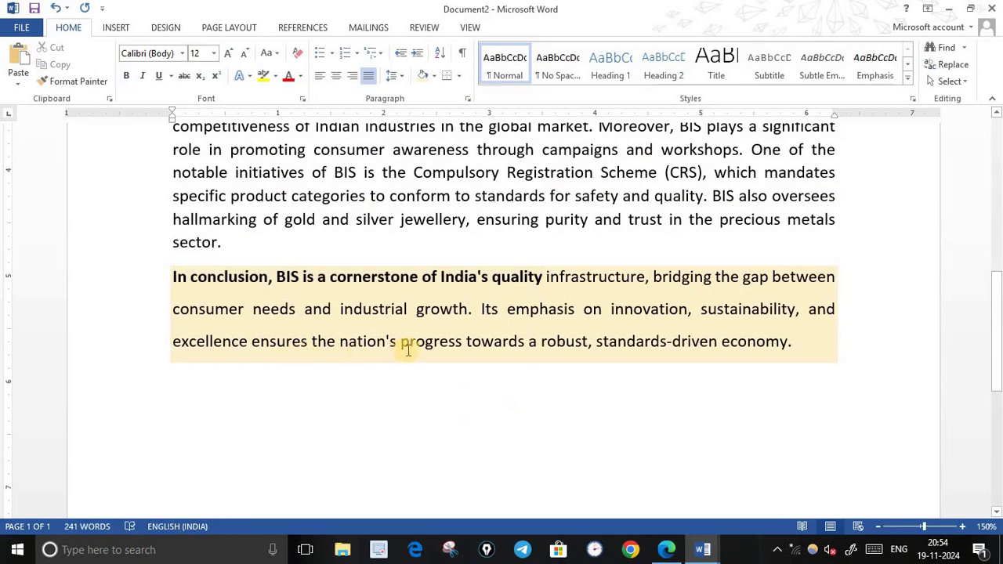
# Step: Apply bold, italic and underline to "progress towards a robust, standards-driven economy." at the end of the conclusion
pyautogui.moveTo(400, 342); pyautogui.dragTo(788, 343)
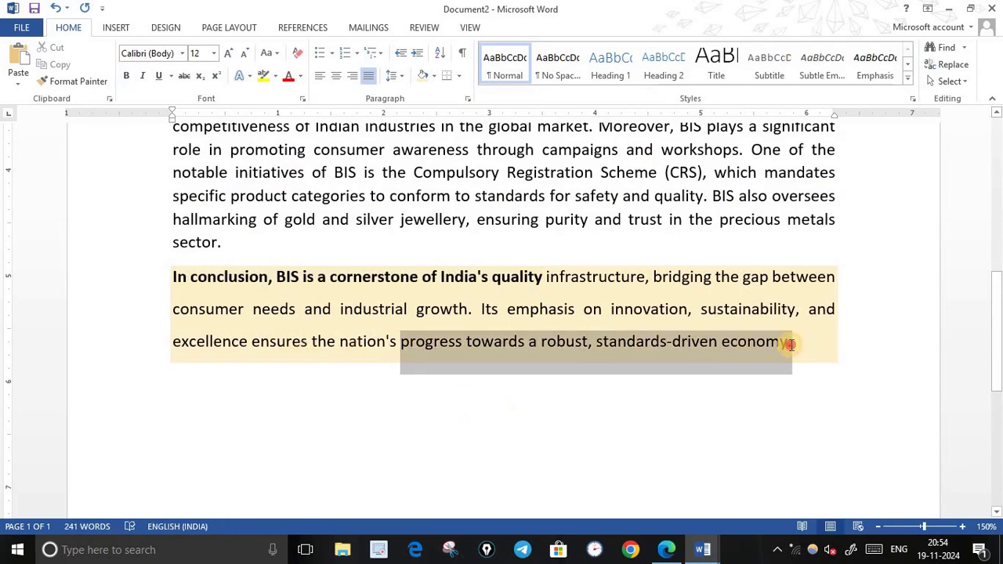
pyautogui.click(125, 76)
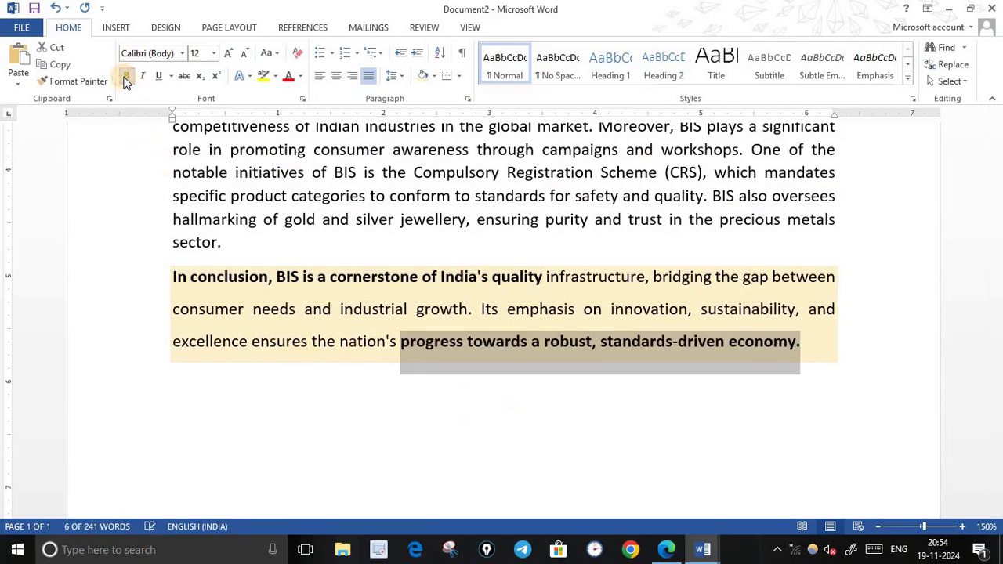
pyautogui.click(141, 76)
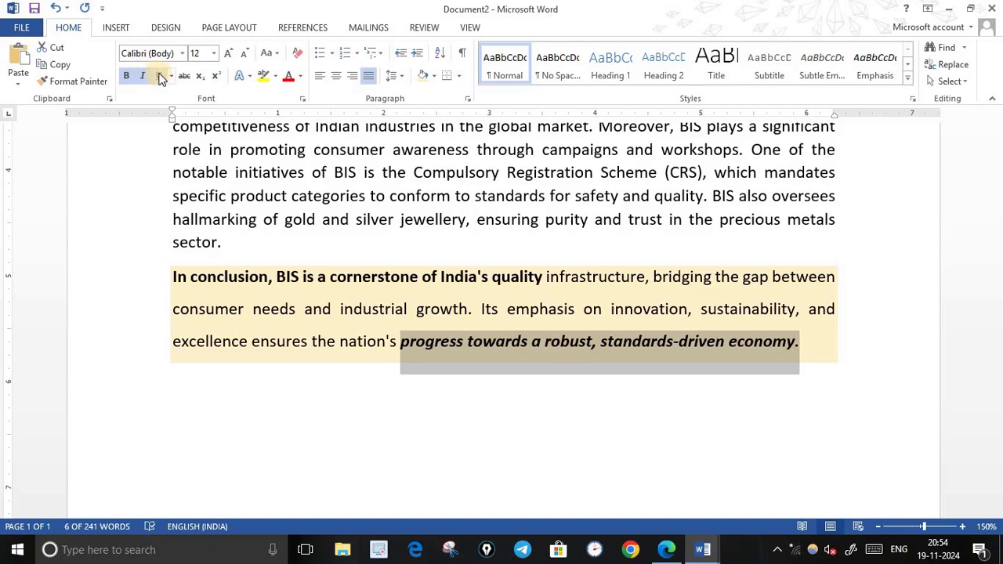
pyautogui.click(160, 77)
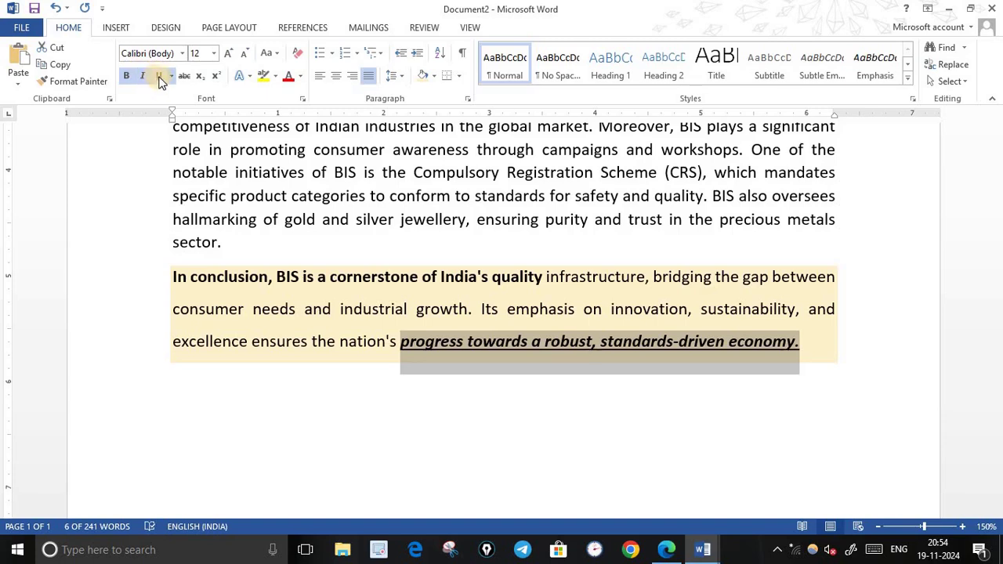
# Step: Preview the underline styles on the conclusion's closing phrase, leaving its single underline as it is
pyautogui.click(171, 76)
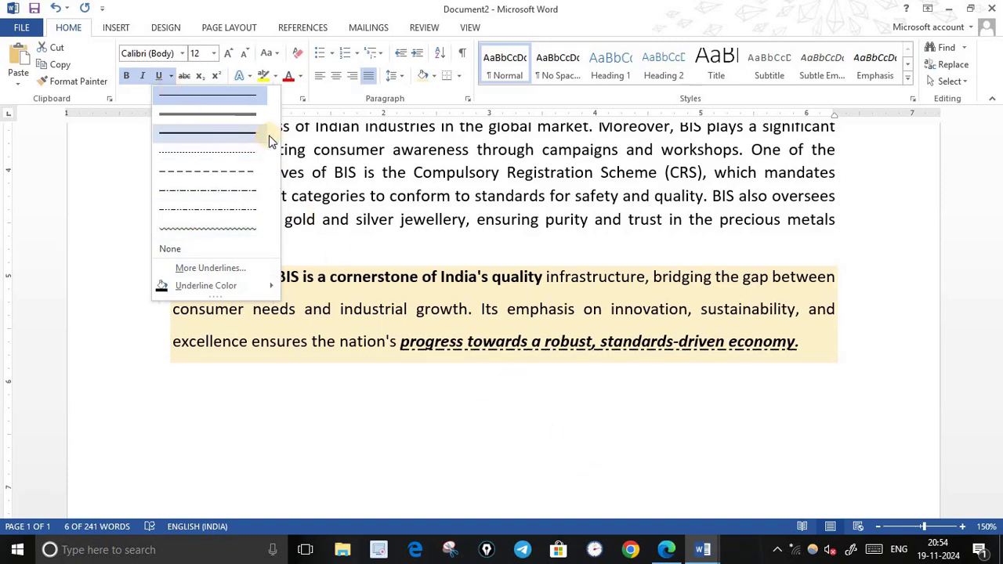
pyautogui.click(447, 432)
pyautogui.click(782, 377)
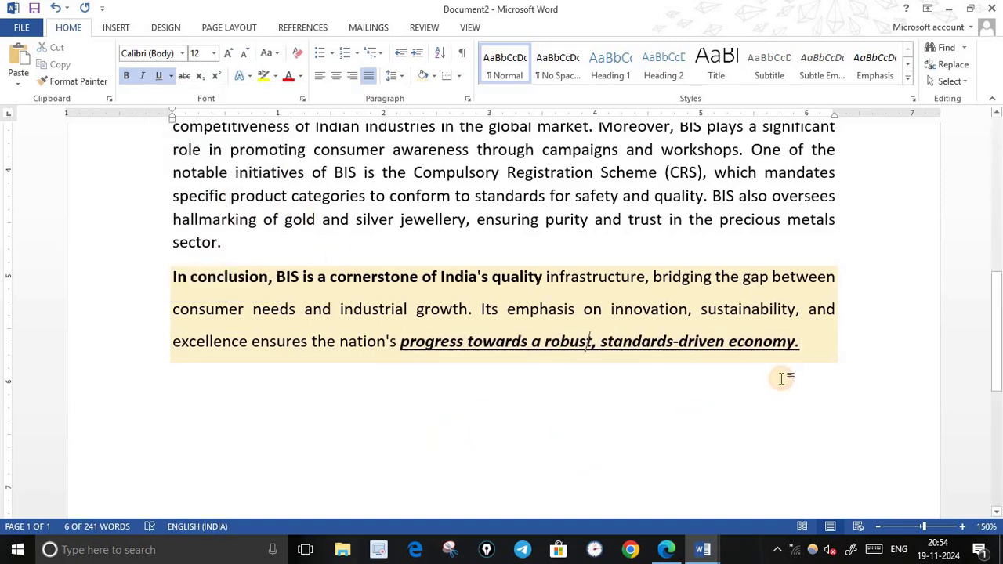
# Step: Switch to the PDF, review the text down to the table, and mark the table's two columns and four rows with pen strokes
pyautogui.click(665, 550)
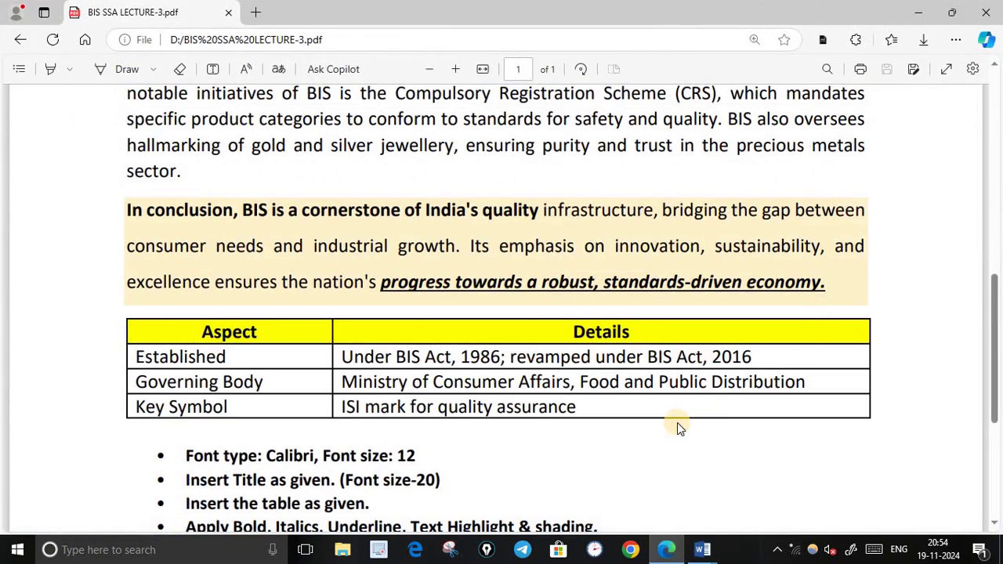
pyautogui.scroll(5, 678, 425)
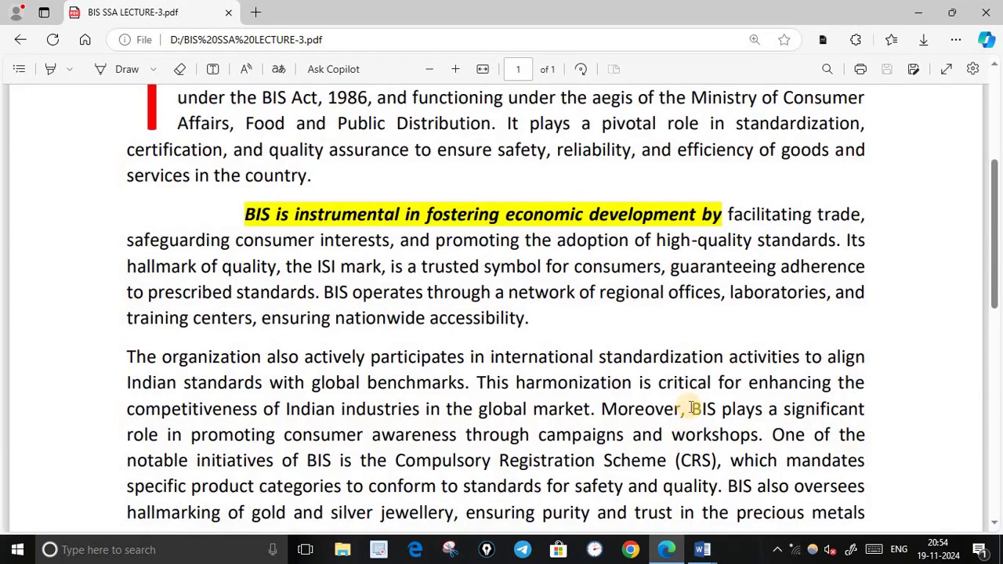
pyautogui.scroll(-5, 439, 407)
pyautogui.scroll(-2, 271, 360)
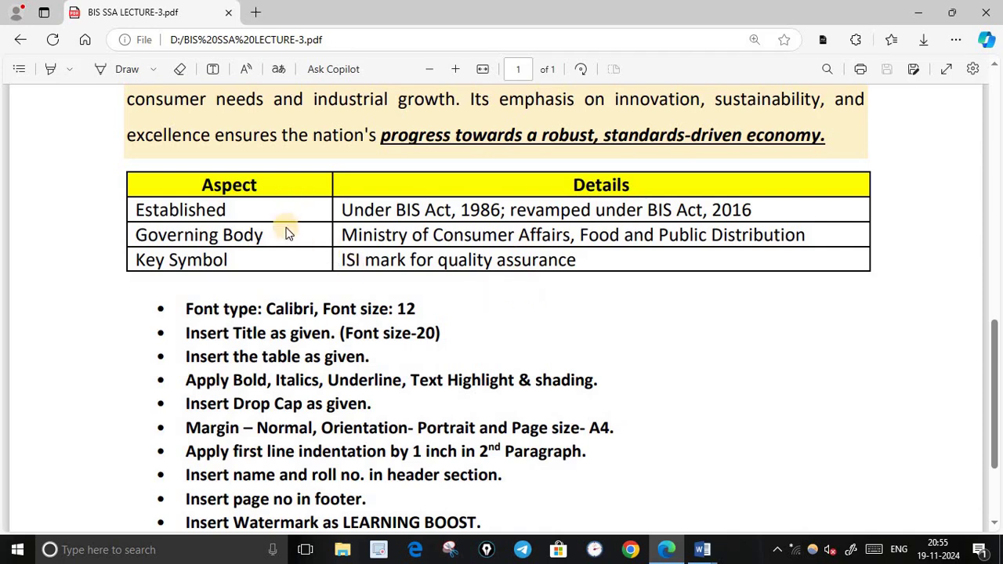
pyautogui.click(102, 69)
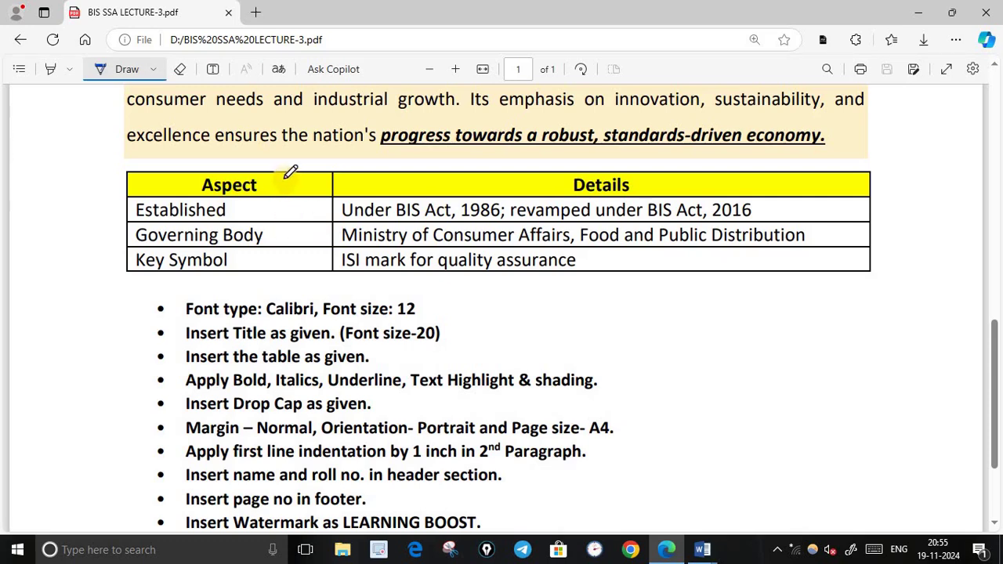
pyautogui.moveTo(284, 181); pyautogui.dragTo(285, 271)
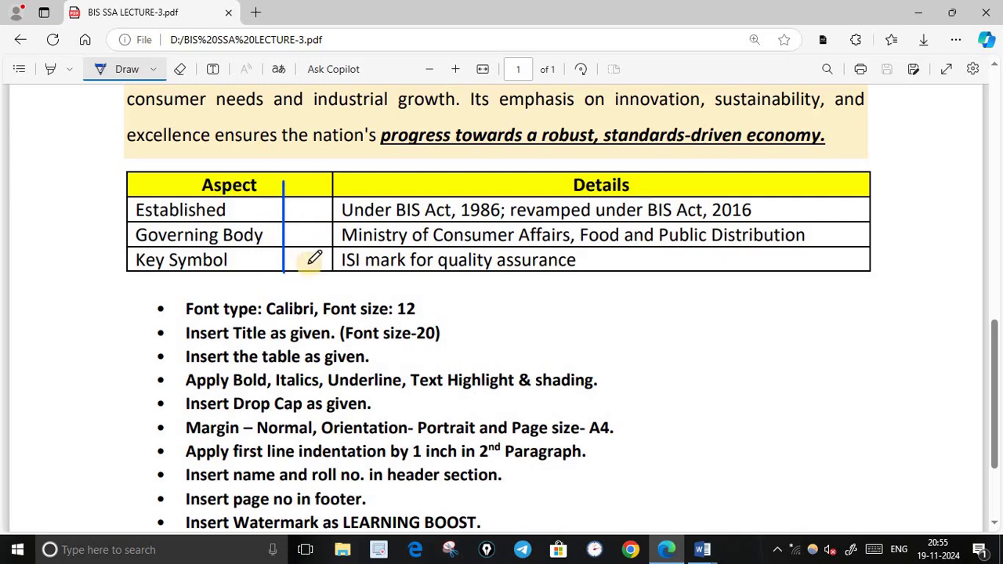
pyautogui.moveTo(829, 188); pyautogui.dragTo(827, 263)
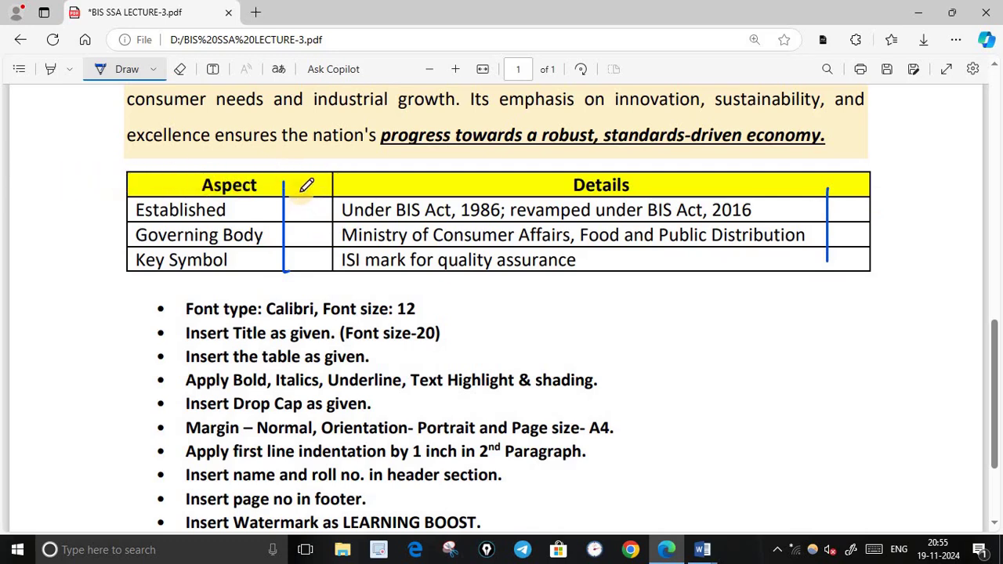
pyautogui.moveTo(289, 231); pyautogui.dragTo(288, 263)
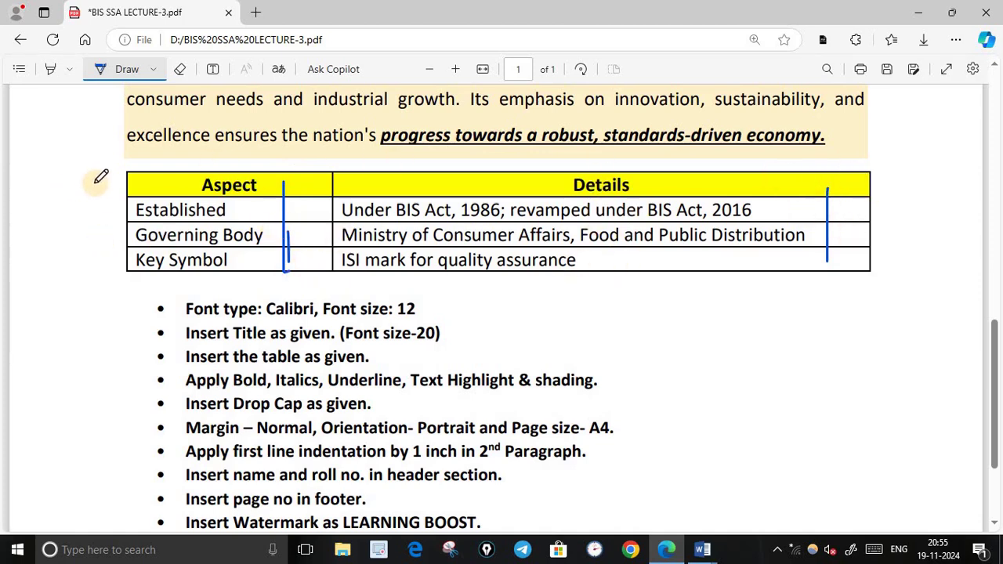
pyautogui.moveTo(110, 179); pyautogui.dragTo(61, 180)
pyautogui.moveTo(120, 206)
pyautogui.mouseDown()
pyautogui.moveTo(86, 207)
pyautogui.moveTo(108, 235)
pyautogui.moveTo(78, 259)
pyautogui.moveTo(106, 259)
pyautogui.mouseUp()
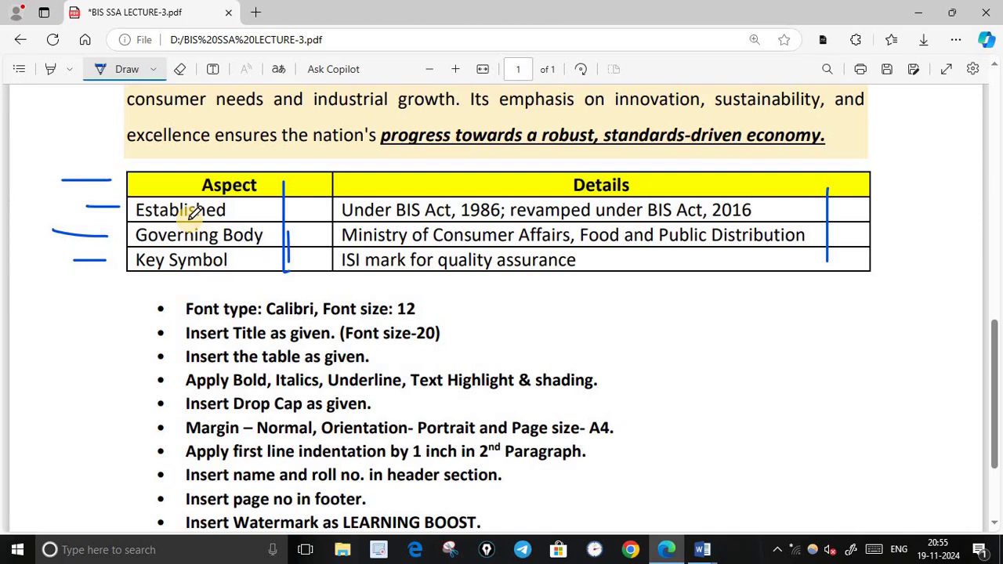
# Step: Insert a table with two columns and four rows below the shaded conclusion in Document2
pyautogui.click(713, 553)
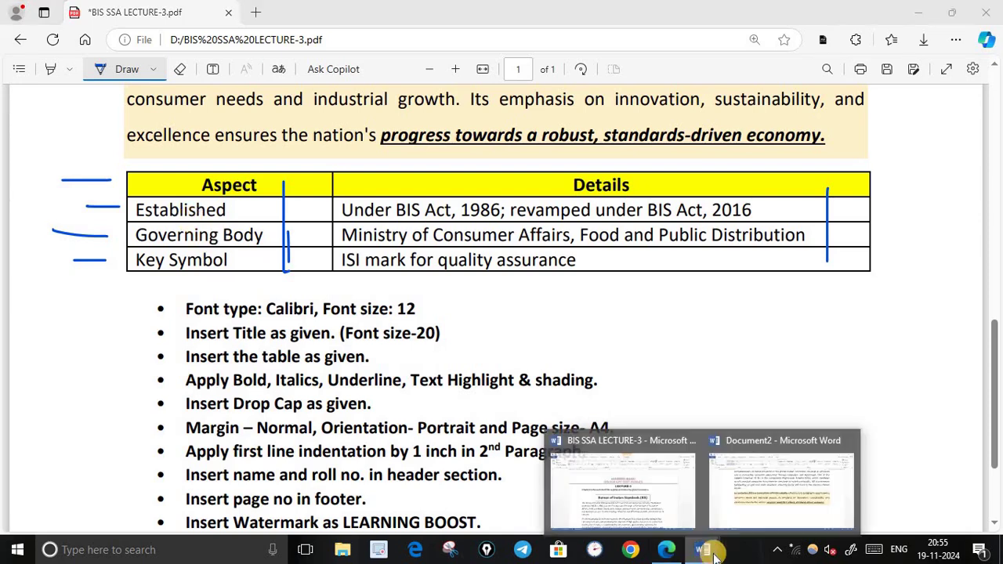
pyautogui.click(749, 506)
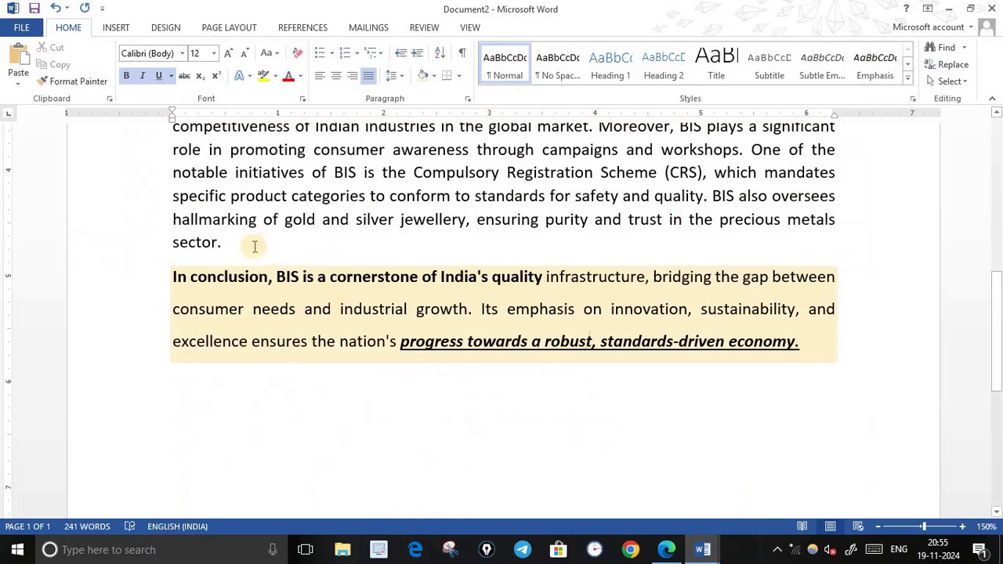
pyautogui.click(174, 394)
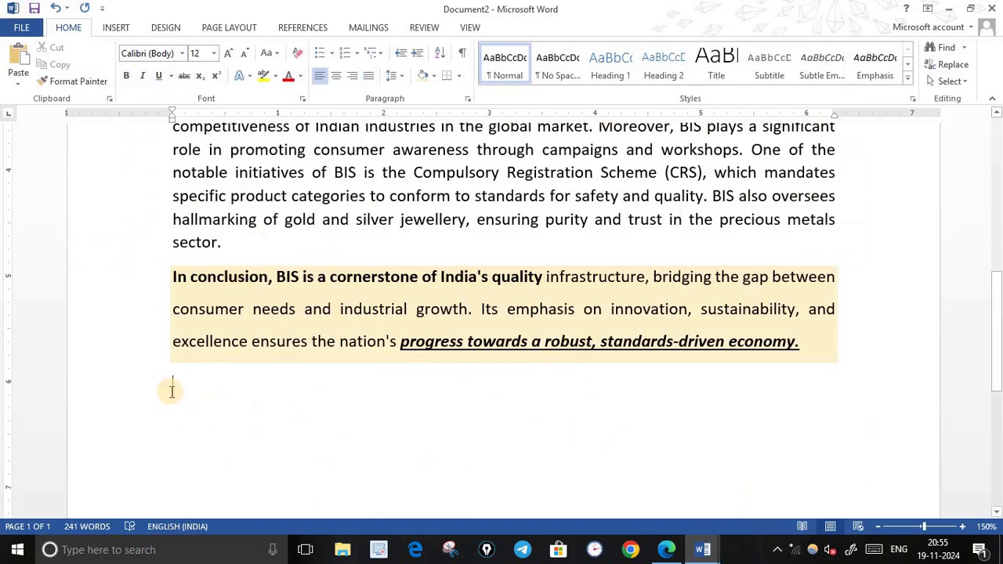
pyautogui.click(109, 27)
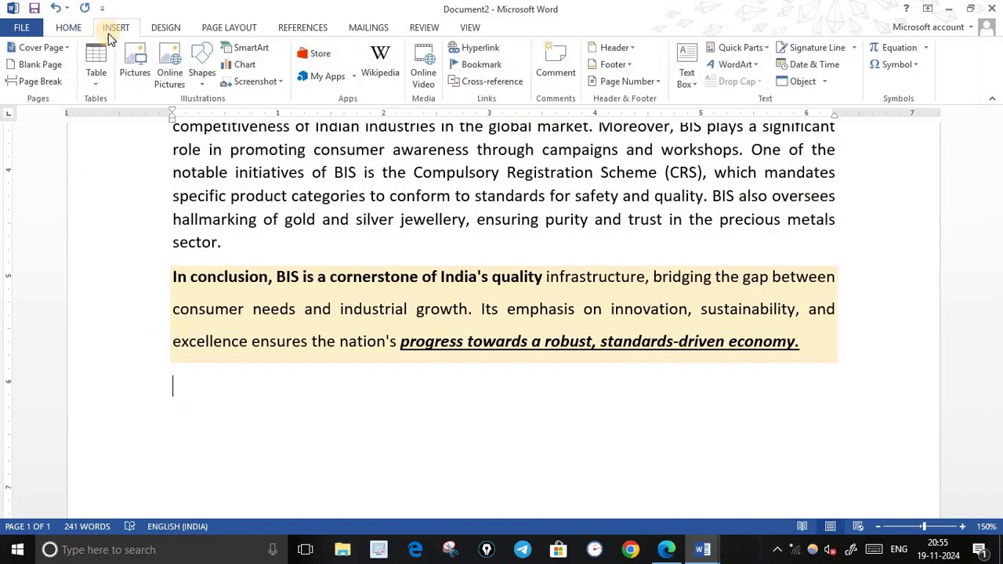
pyautogui.click(98, 79)
pyautogui.click(68, 28)
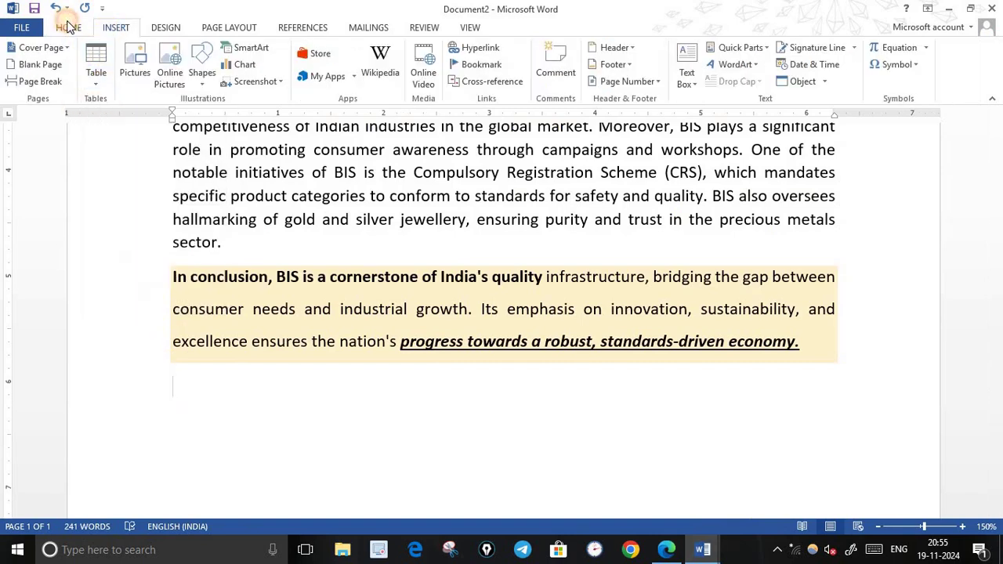
pyautogui.click(116, 28)
pyautogui.click(98, 79)
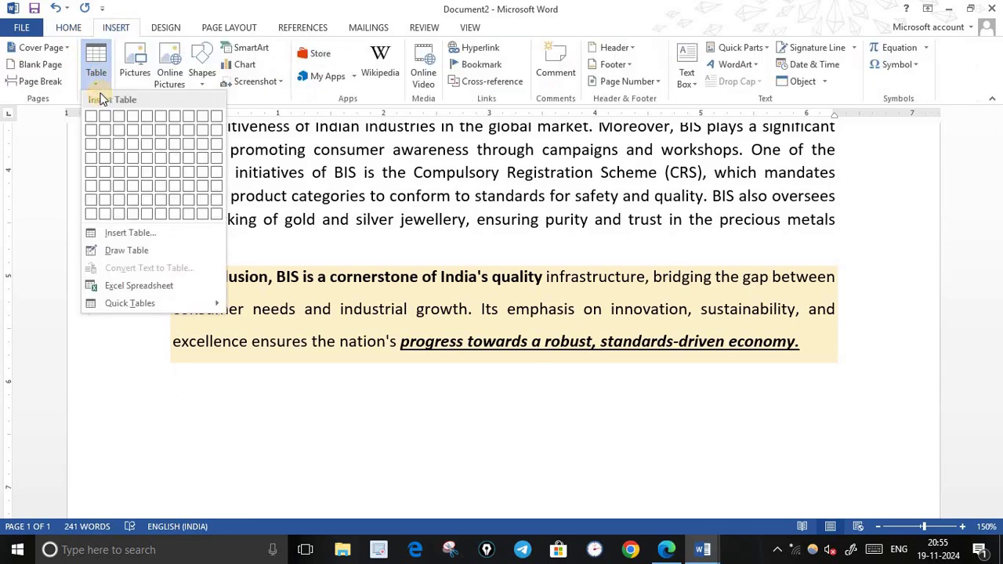
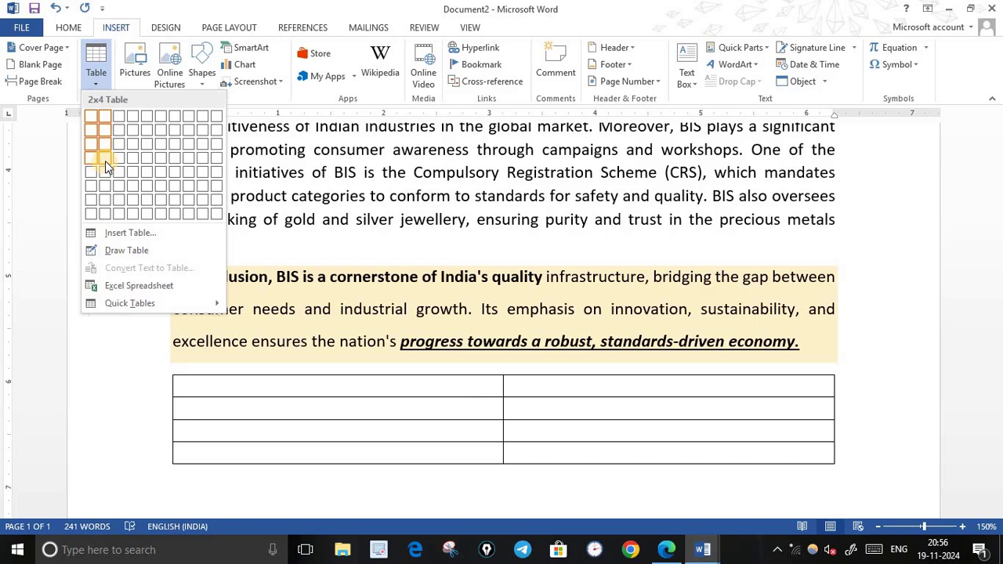
pyautogui.click(105, 161)
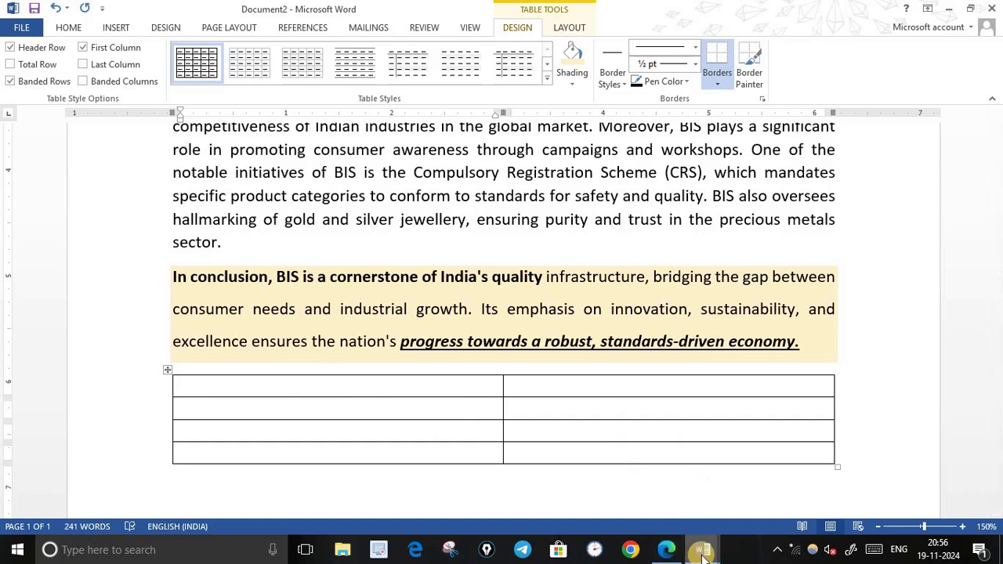
# Step: Switch to the BIS SSA LECTURE-3 Word document and copy all cells of its Aspect/Details table
pyautogui.moveTo(703, 555)
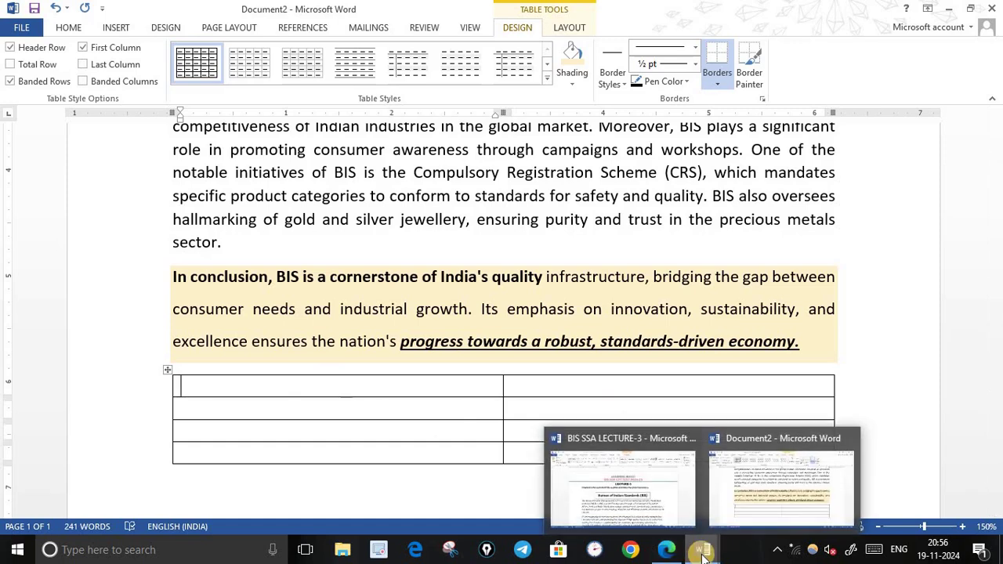
pyautogui.click(647, 507)
pyautogui.scroll(-3, 523, 408)
pyautogui.scroll(-8, 524, 407)
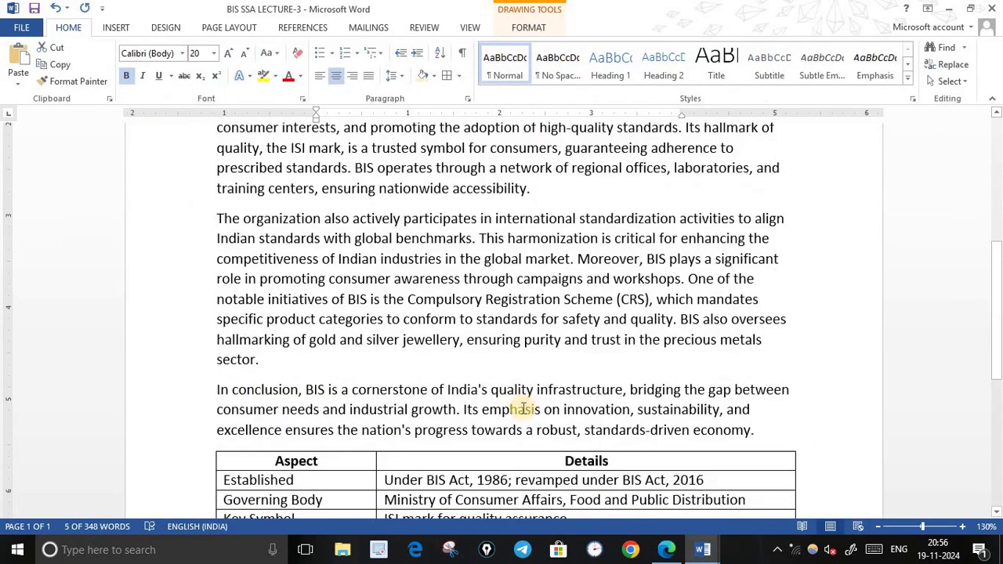
pyautogui.moveTo(262, 326); pyautogui.dragTo(664, 389)
pyautogui.hotkey('ctrl', 'c')
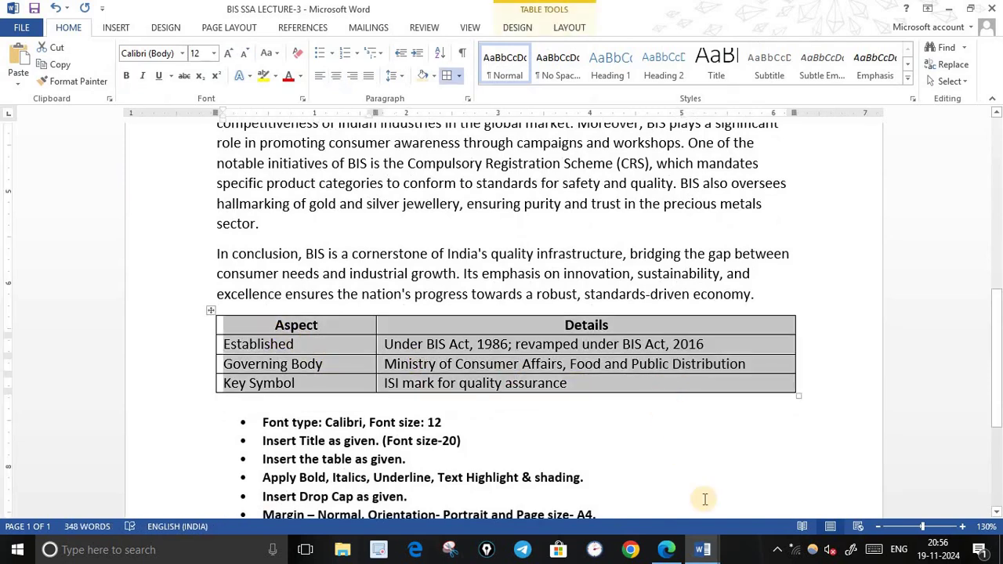
# Step: Paste the copied cells over the whole empty table in Document2, keeping text only
pyautogui.click(702, 550)
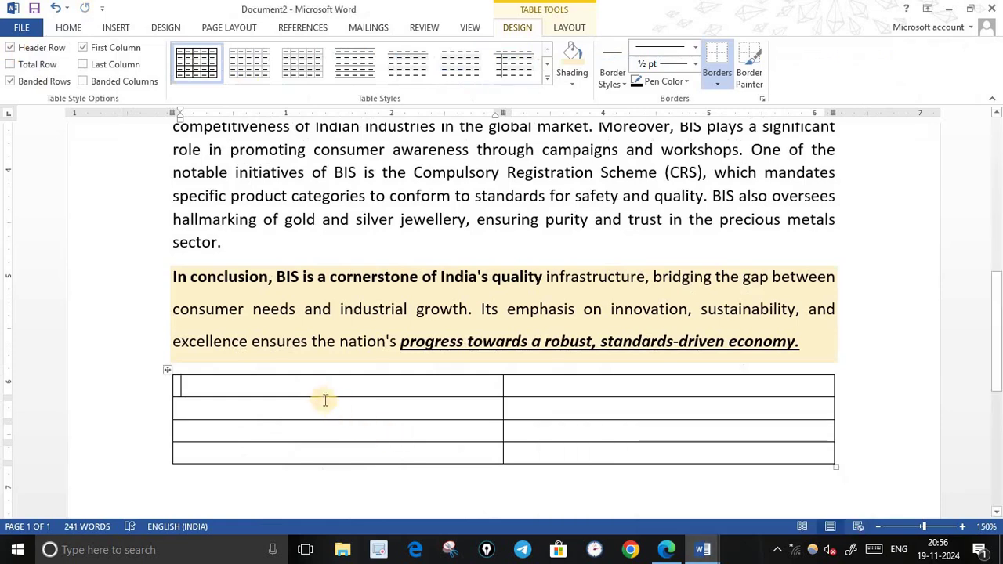
pyautogui.moveTo(320, 385); pyautogui.dragTo(656, 448)
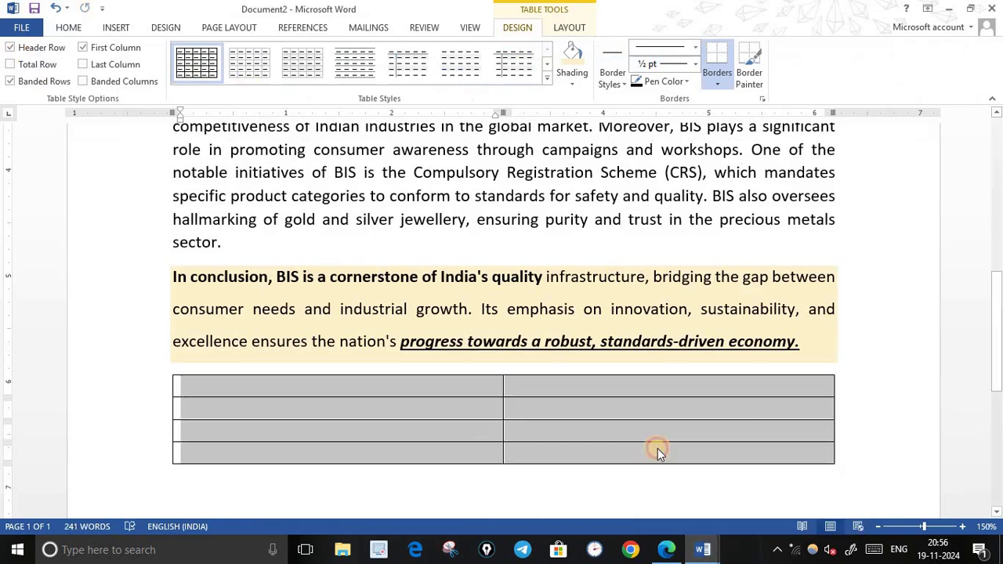
pyautogui.hotkey('ctrl', 'v')
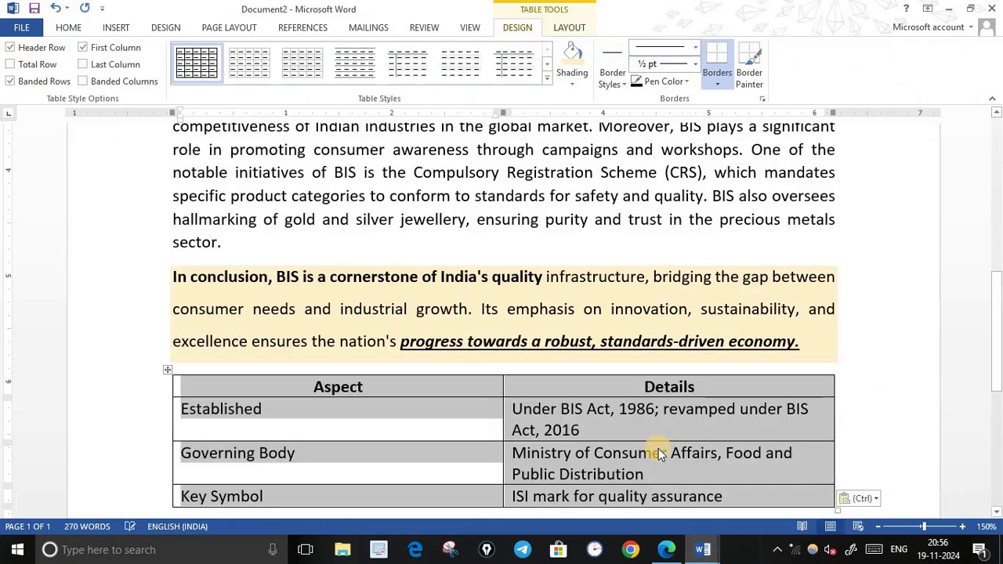
pyautogui.click(860, 498)
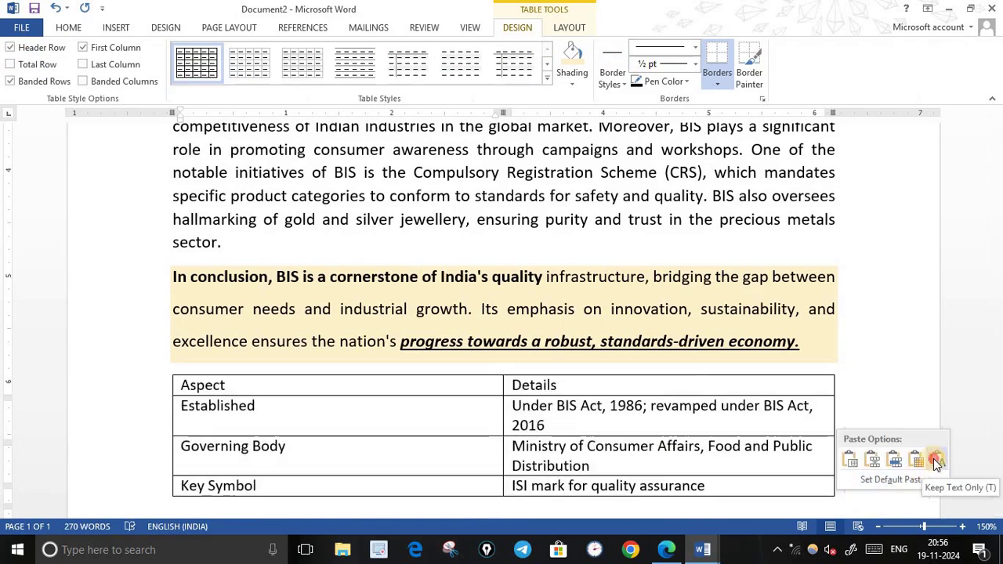
pyautogui.click(937, 463)
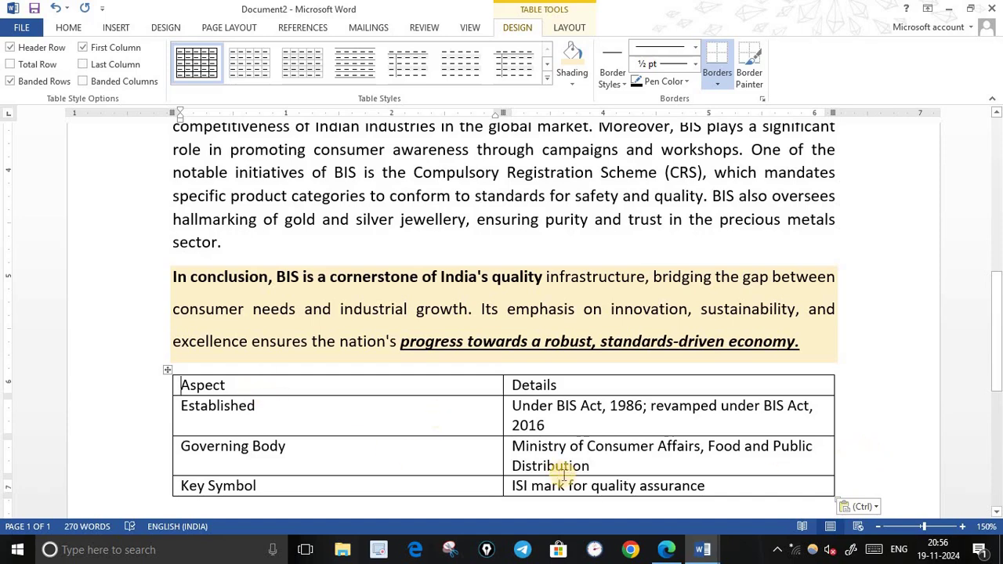
# Step: Set the font size of all text in the Aspect/Details table to 12
pyautogui.click(69, 28)
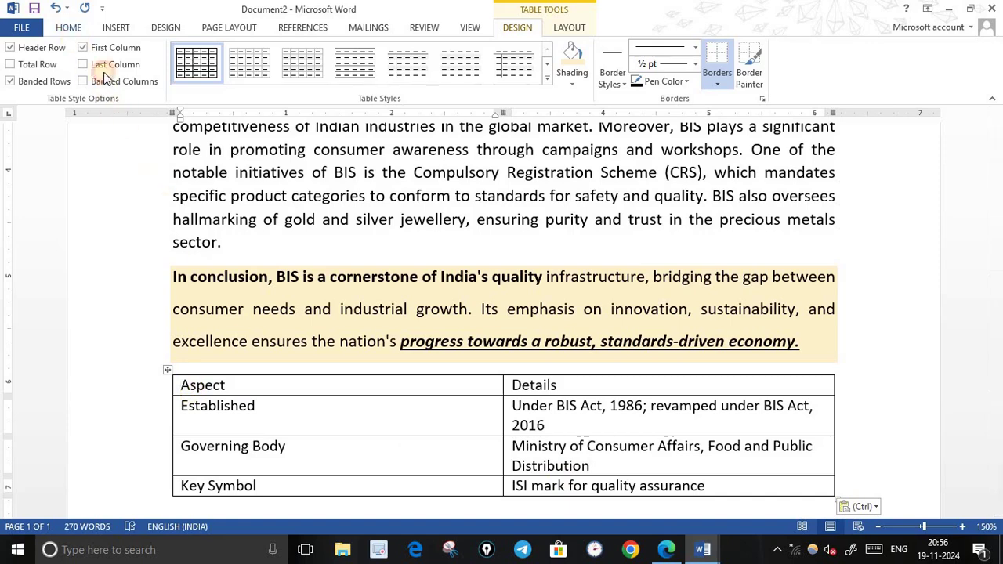
pyautogui.moveTo(186, 384); pyautogui.dragTo(709, 484)
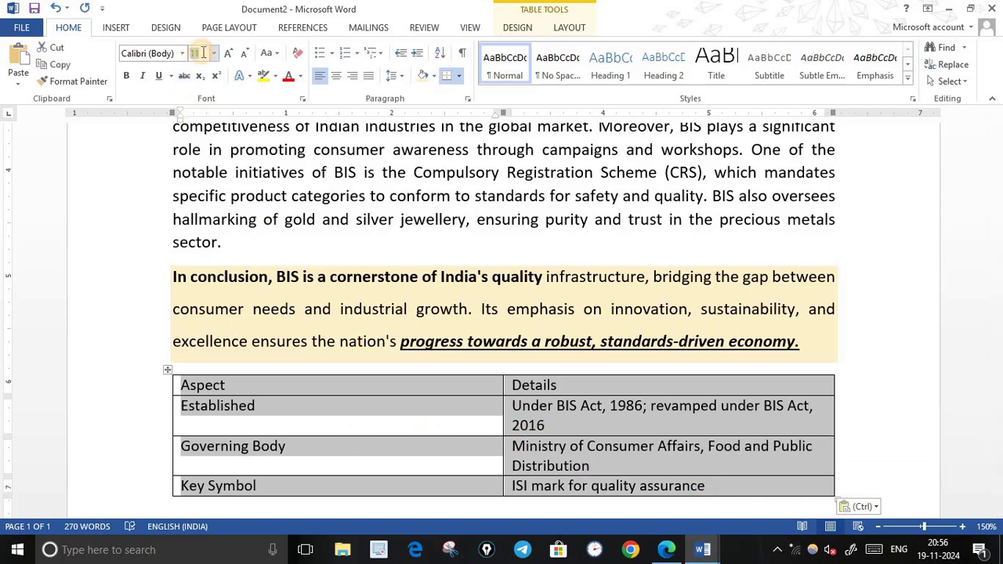
pyautogui.press('Return')
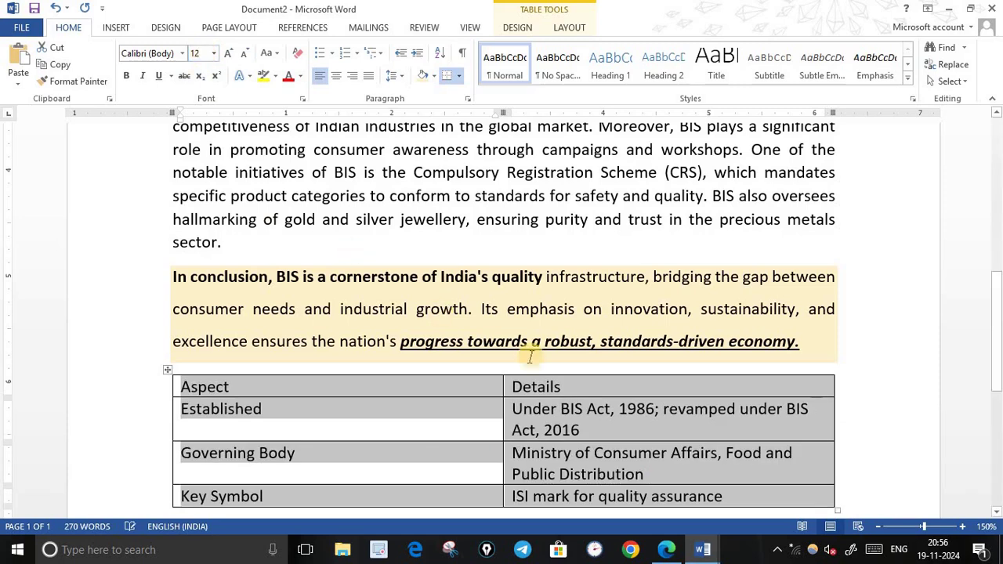
pyautogui.click(829, 447)
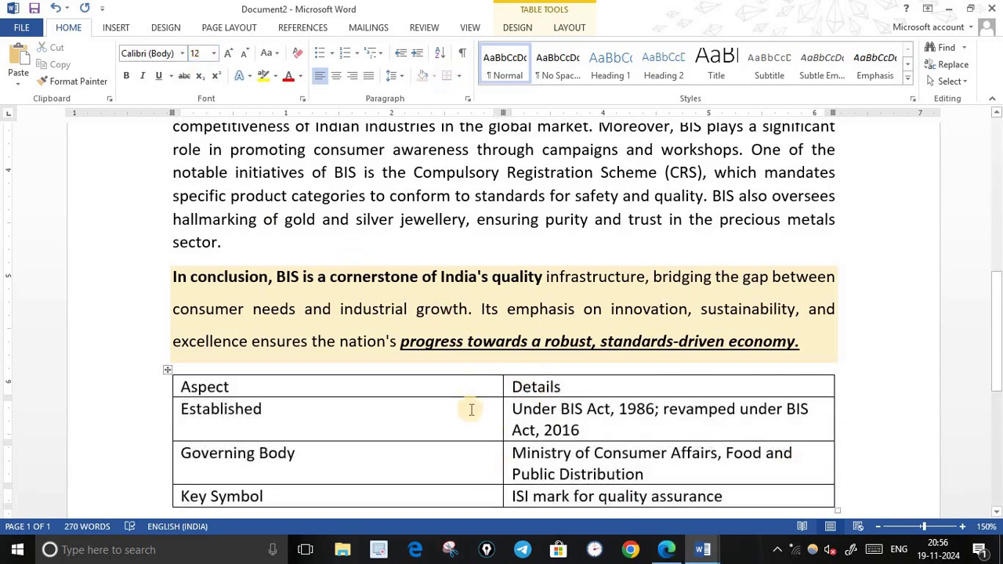
# Step: Switch to the BIS SSA LECTURE-3 PDF and erase the vertical ink strokes drawn over its Aspect/Details table
pyautogui.scroll(-1, 471, 407)
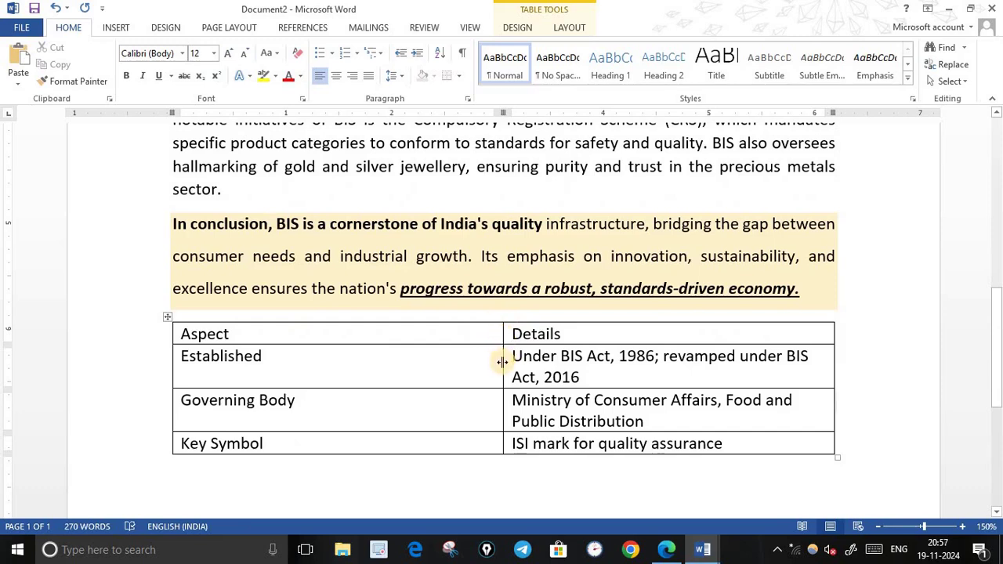
pyautogui.click(666, 550)
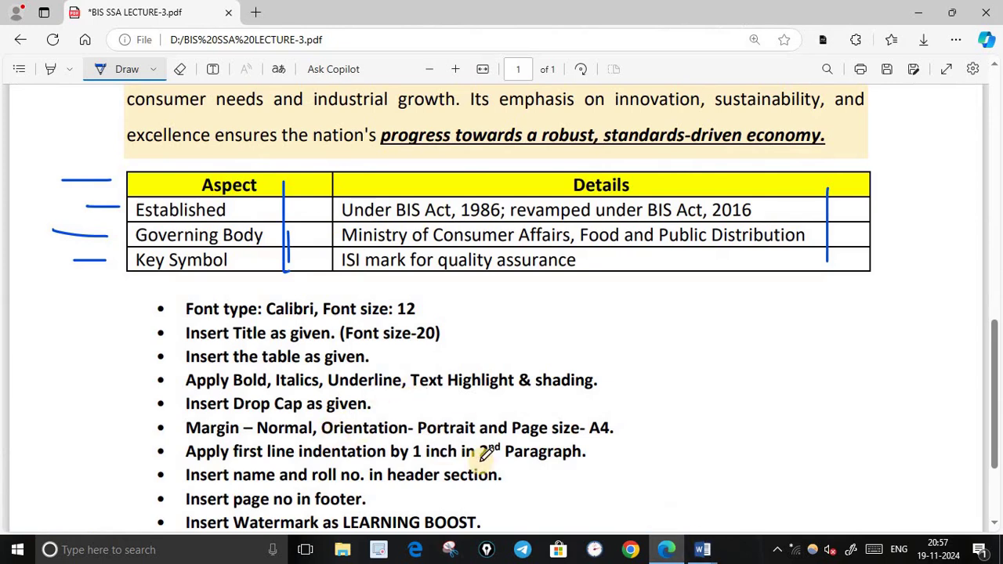
pyautogui.scroll(-3, 459, 447)
pyautogui.scroll(3, 298, 267)
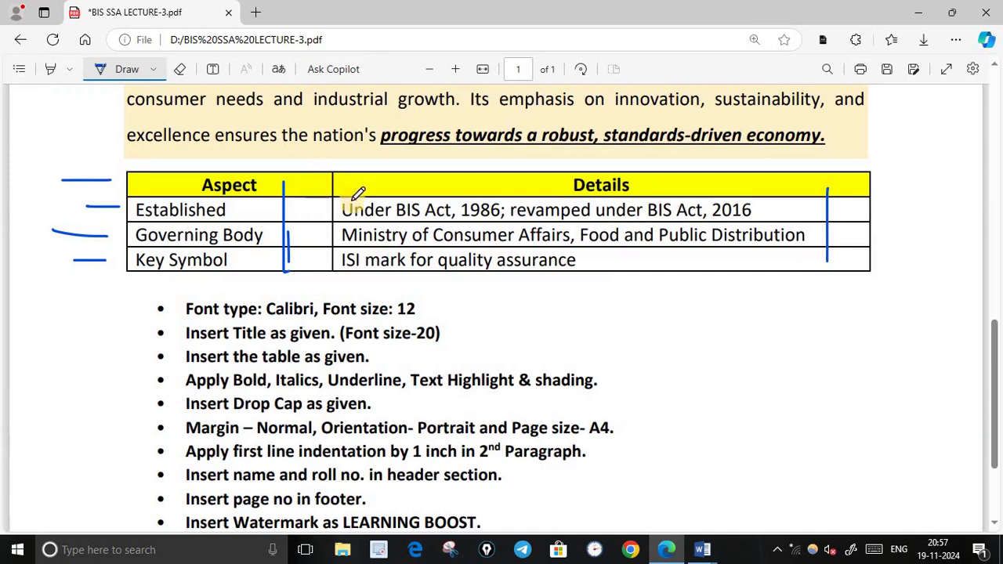
pyautogui.moveTo(285, 210); pyautogui.dragTo(290, 251)
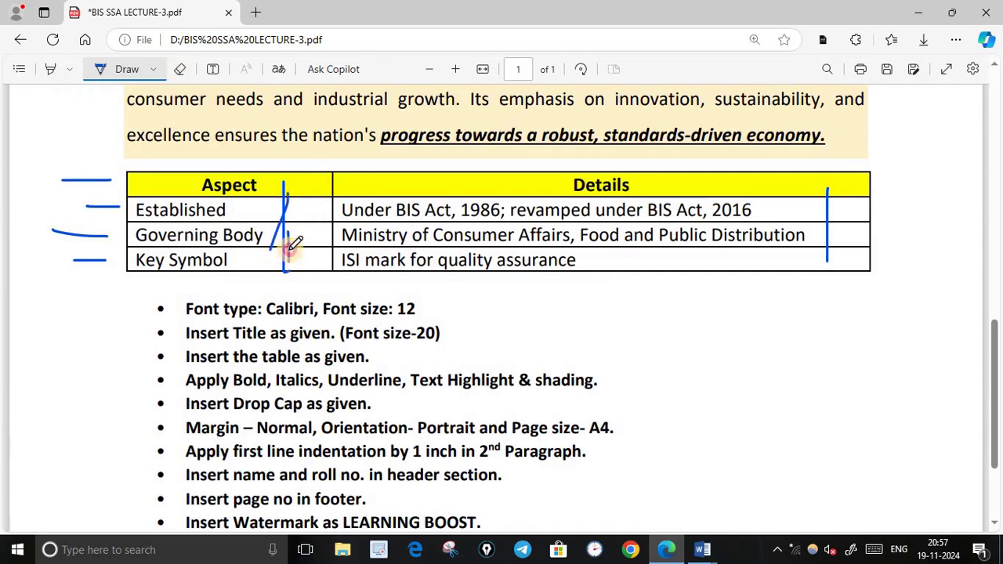
pyautogui.click(179, 69)
pyautogui.moveTo(309, 195); pyautogui.dragTo(276, 274)
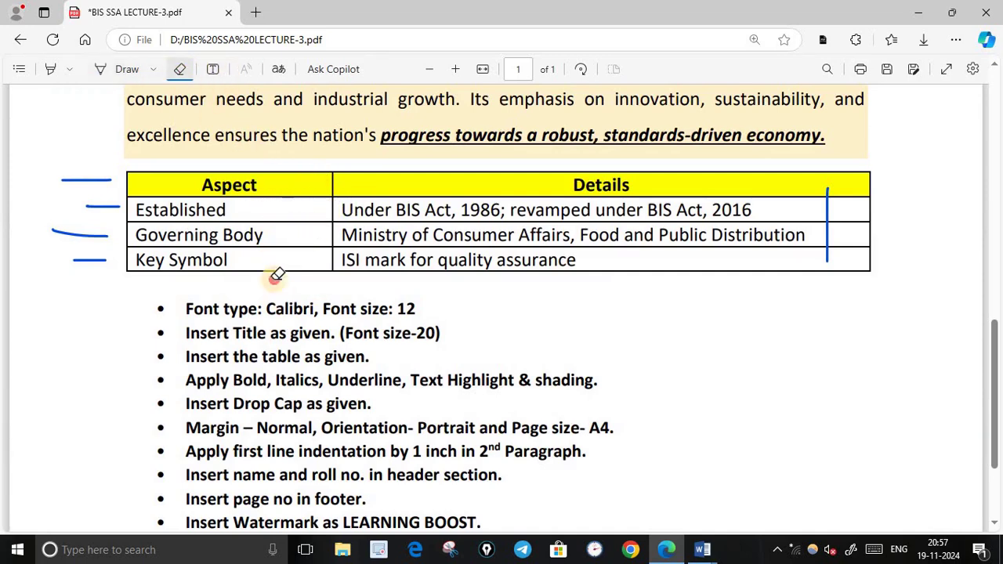
pyautogui.moveTo(882, 208); pyautogui.dragTo(348, 171)
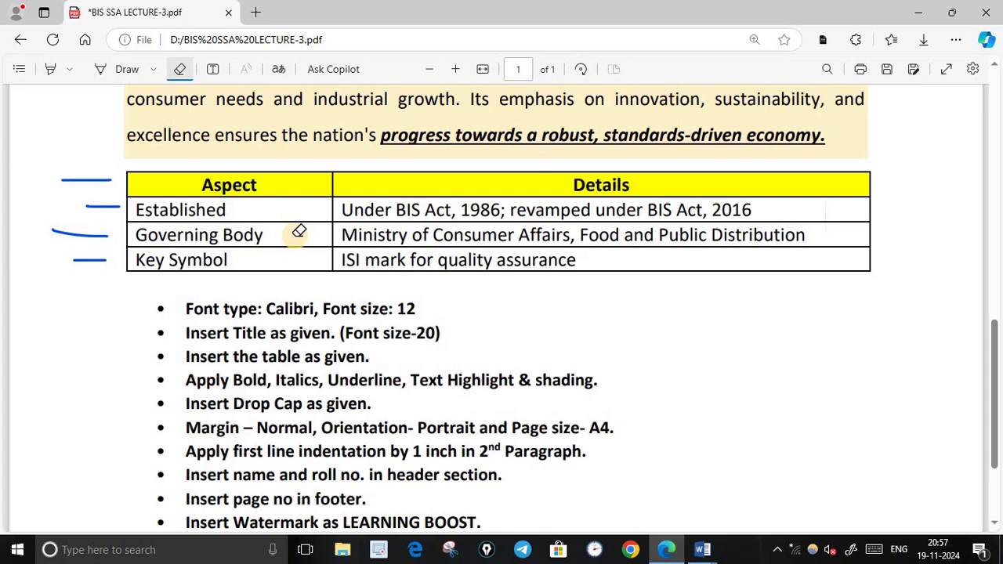
pyautogui.click(180, 69)
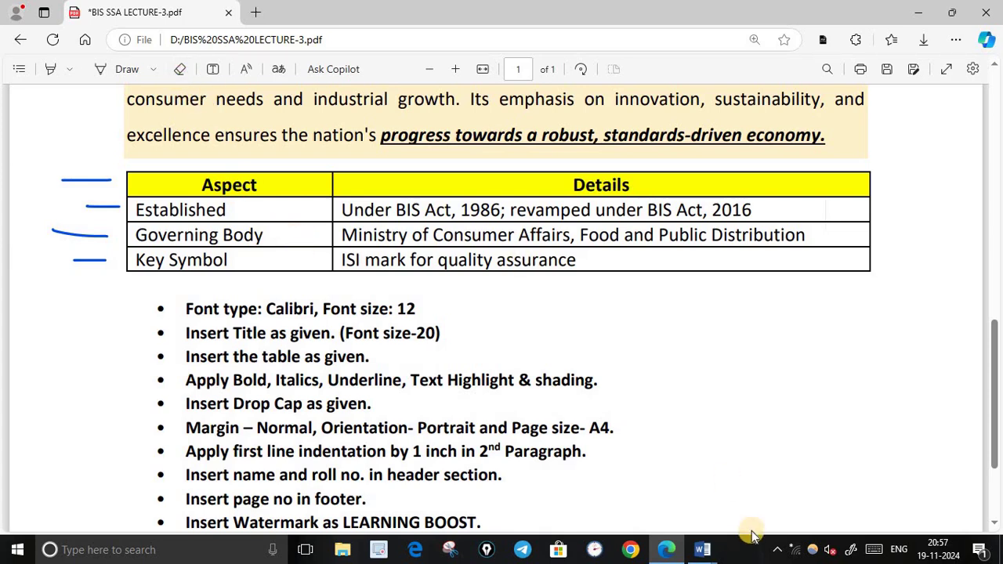
# Step: Return to Document2 and narrow the table's Aspect column to about 1.93 inches, giving the Details column the remaining width
pyautogui.moveTo(704, 547)
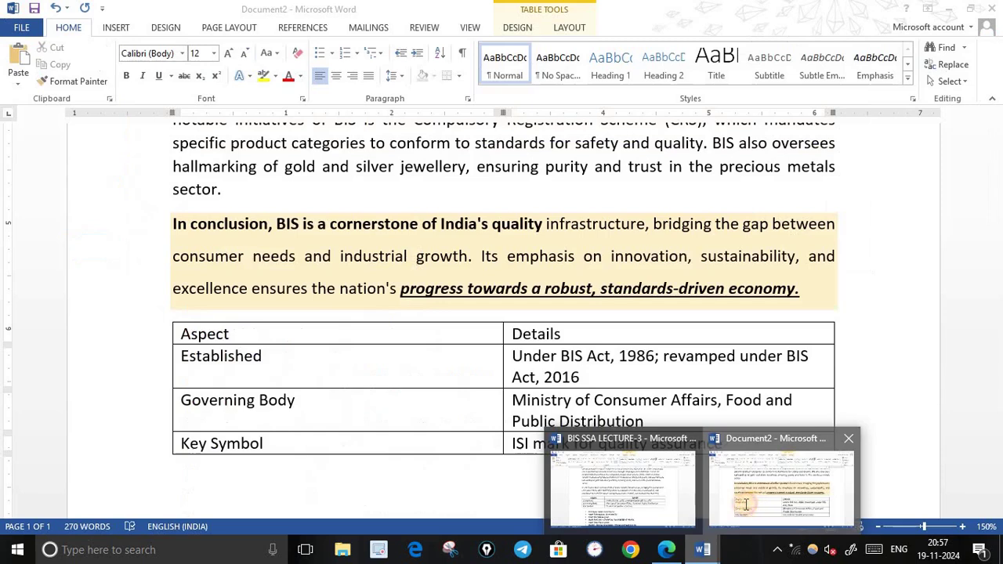
pyautogui.click(744, 504)
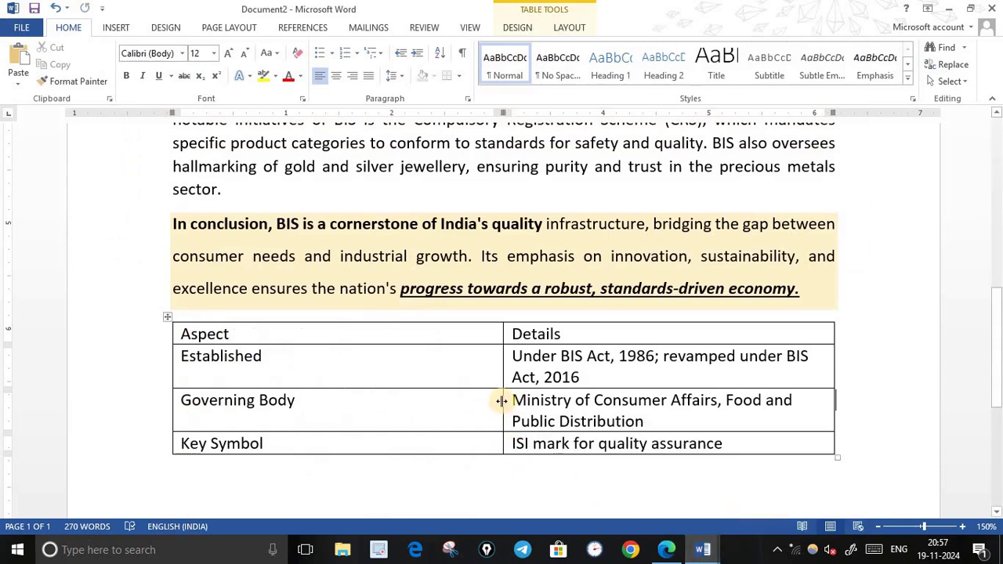
pyautogui.moveTo(501, 401); pyautogui.dragTo(380, 404)
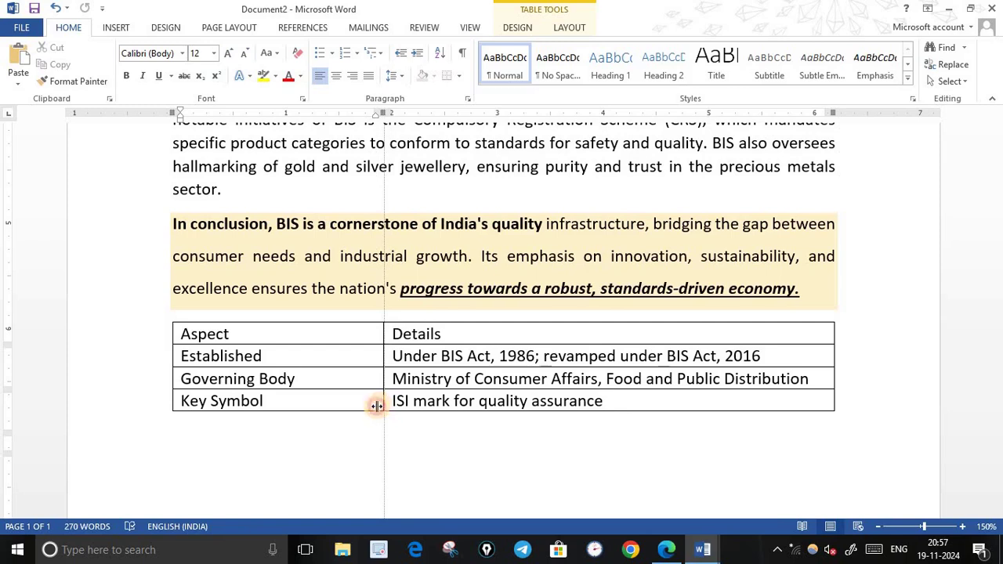
pyautogui.moveTo(376, 406); pyautogui.dragTo(376, 405)
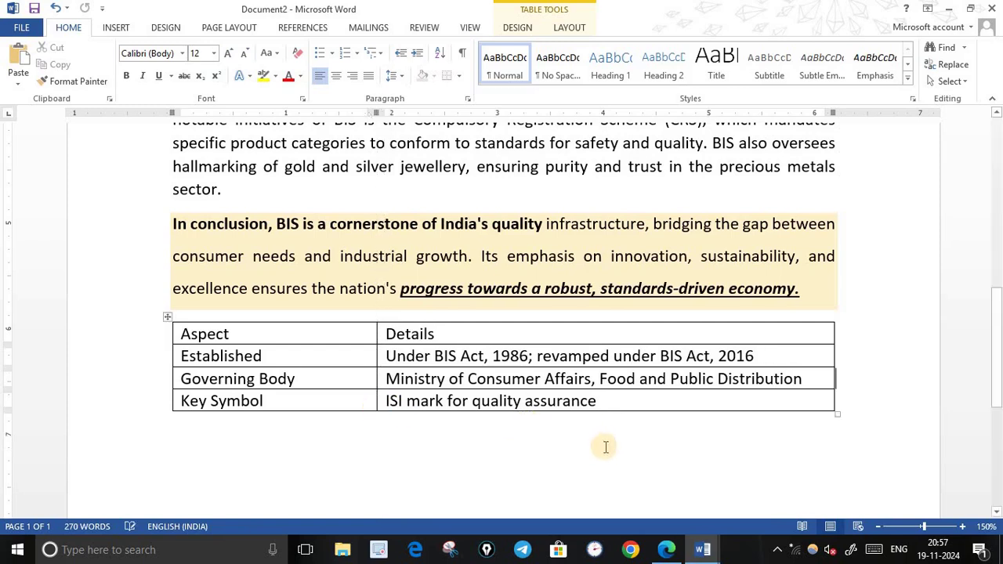
# Step: Check the header row in the PDF and make the Aspect and Details headings bold in Document2
pyautogui.click(666, 549)
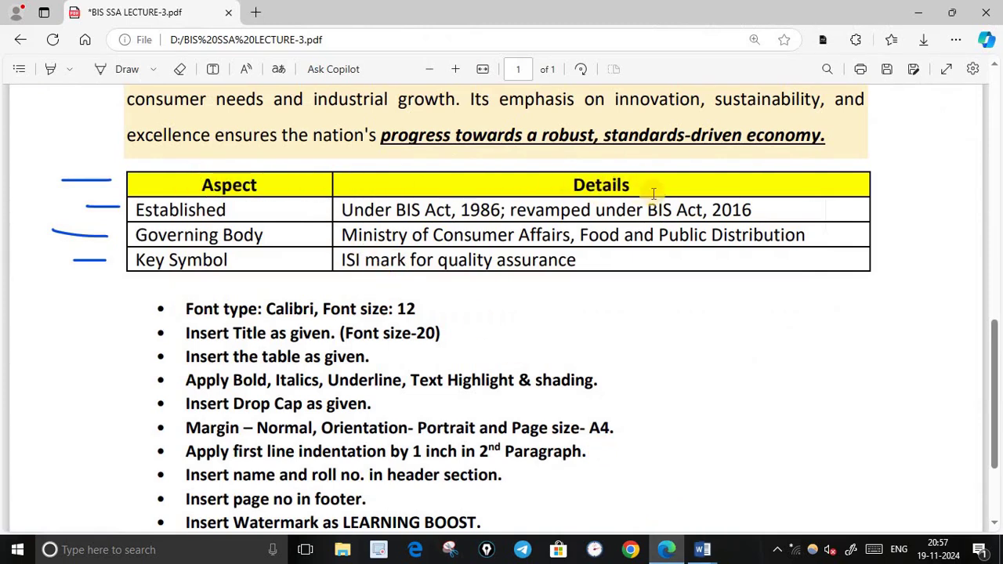
pyautogui.click(668, 549)
pyautogui.moveTo(188, 337); pyautogui.dragTo(438, 329)
pyautogui.click(456, 447)
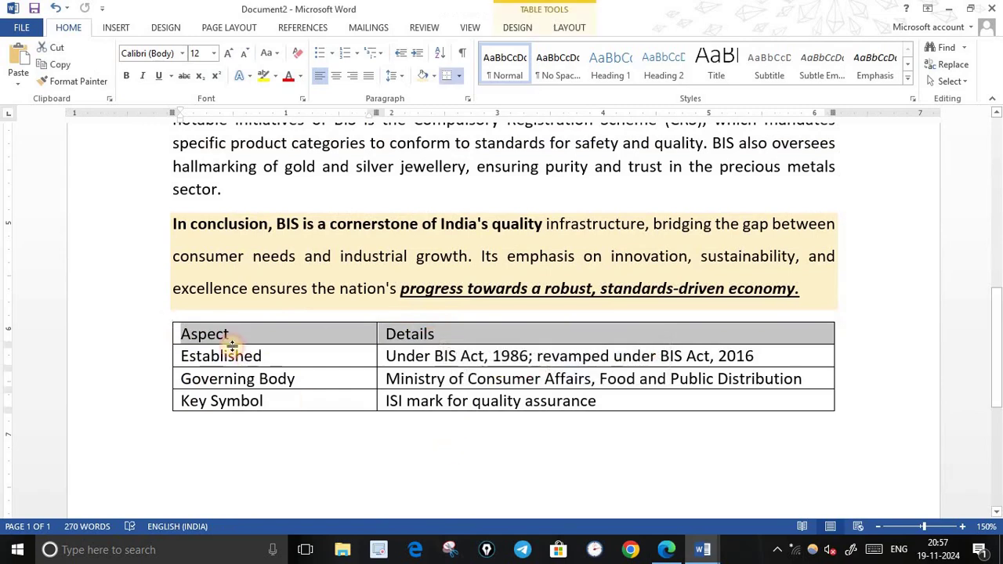
pyautogui.moveTo(180, 335); pyautogui.dragTo(497, 332)
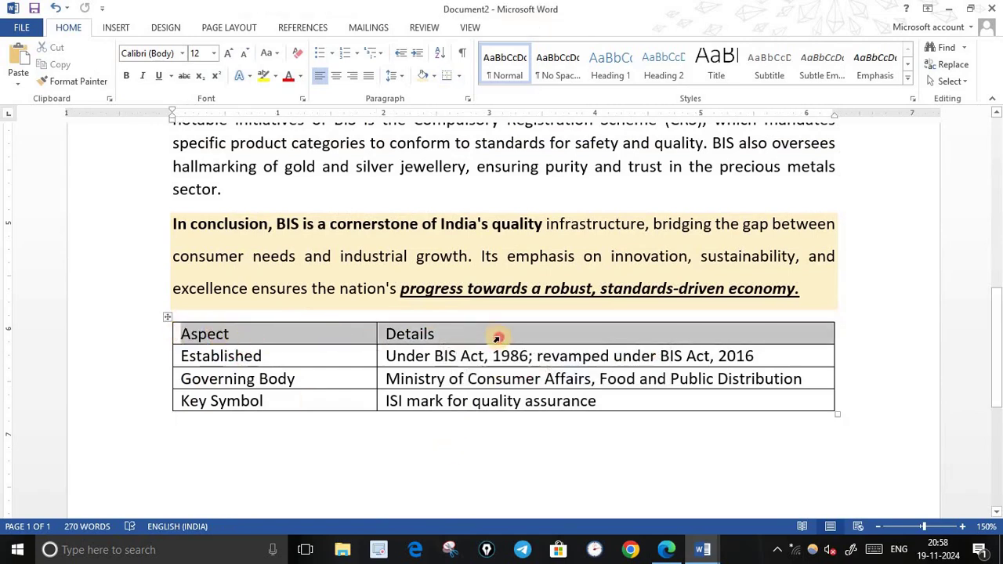
pyautogui.click(130, 76)
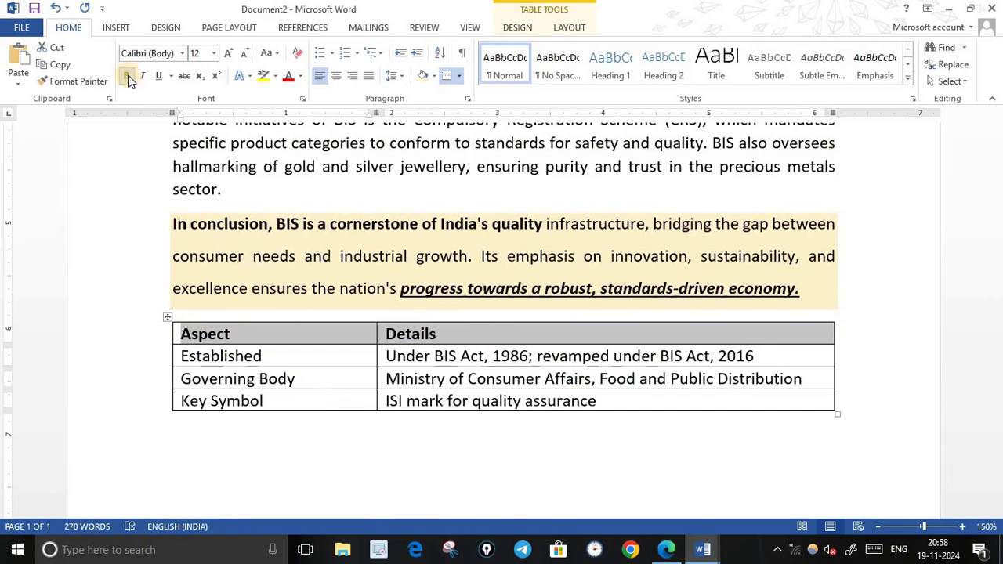
# Step: Compare with the PDF and shade the table's header row in standard yellow
pyautogui.click(666, 551)
pyautogui.click(666, 551)
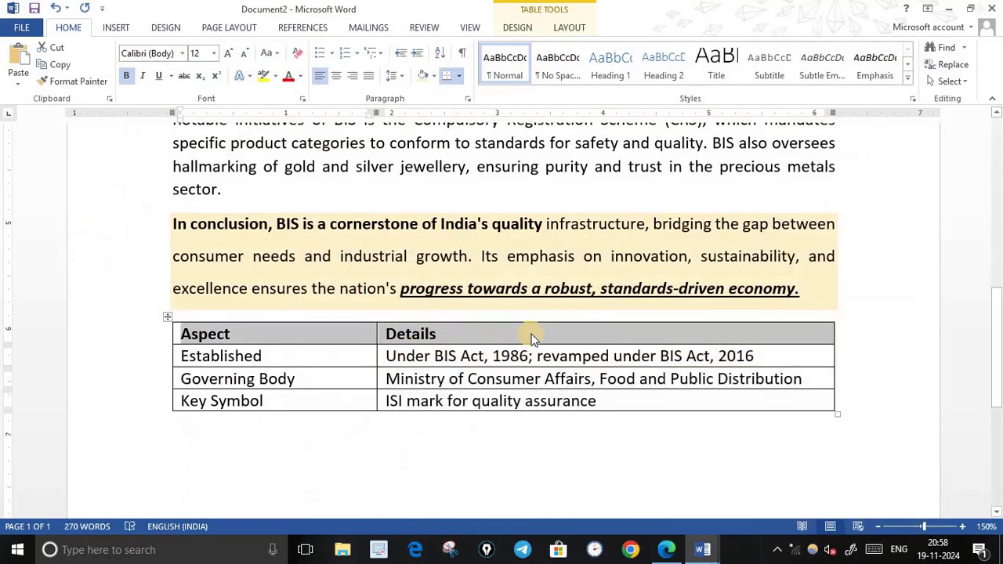
pyautogui.click(435, 75)
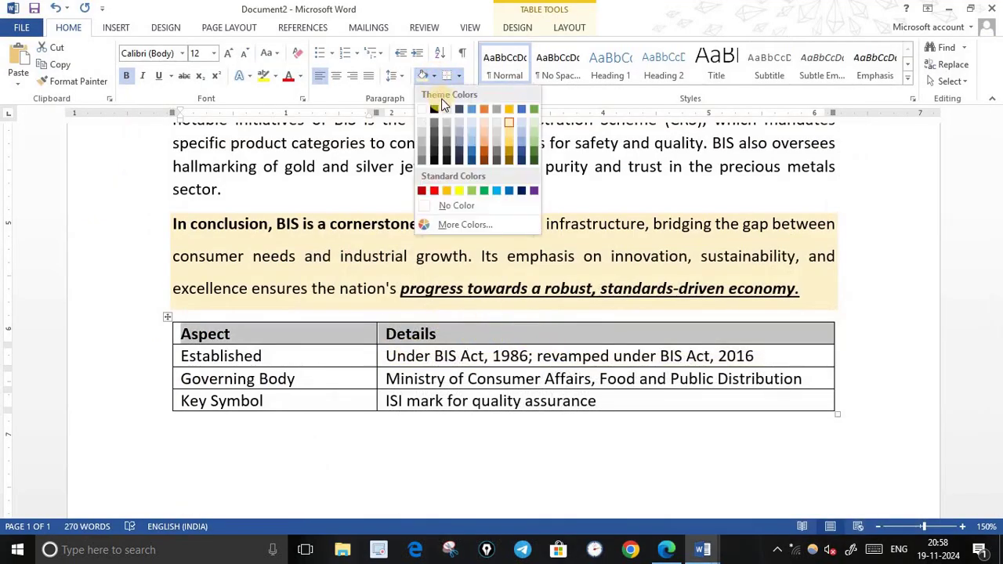
pyautogui.click(460, 191)
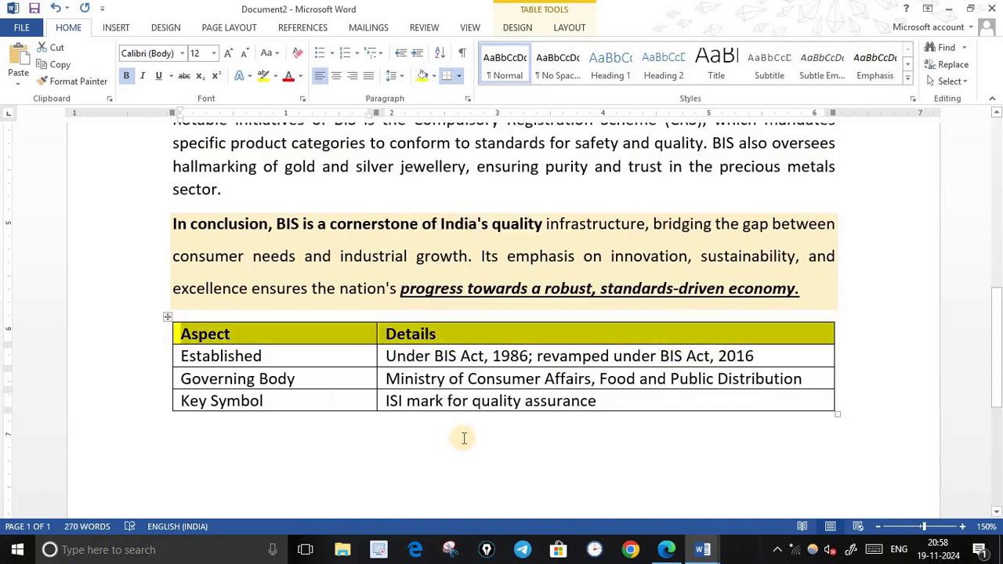
# Step: Check the heading alignment in the PDF and center the Aspect and Details headings in their cells
pyautogui.click(666, 552)
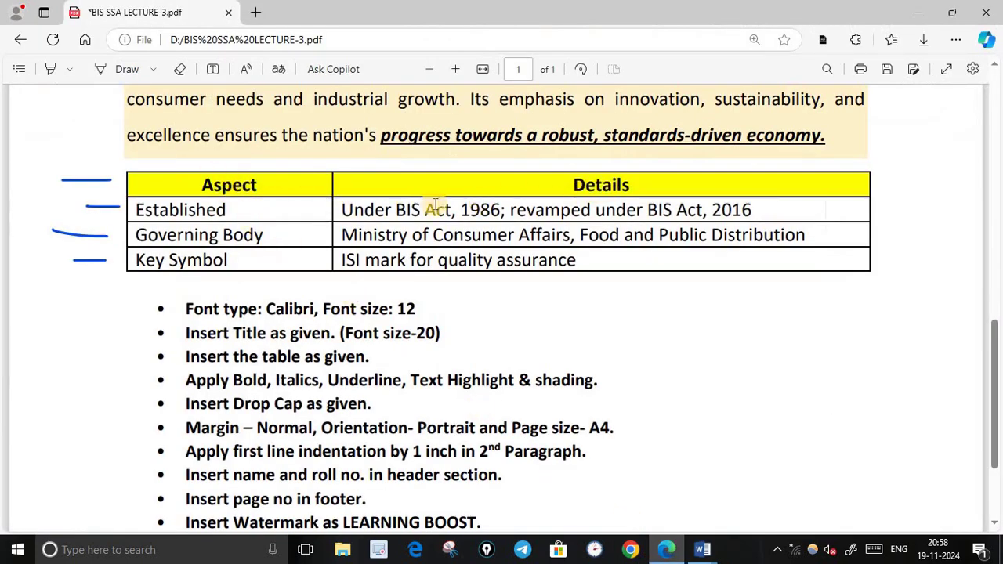
pyautogui.click(670, 552)
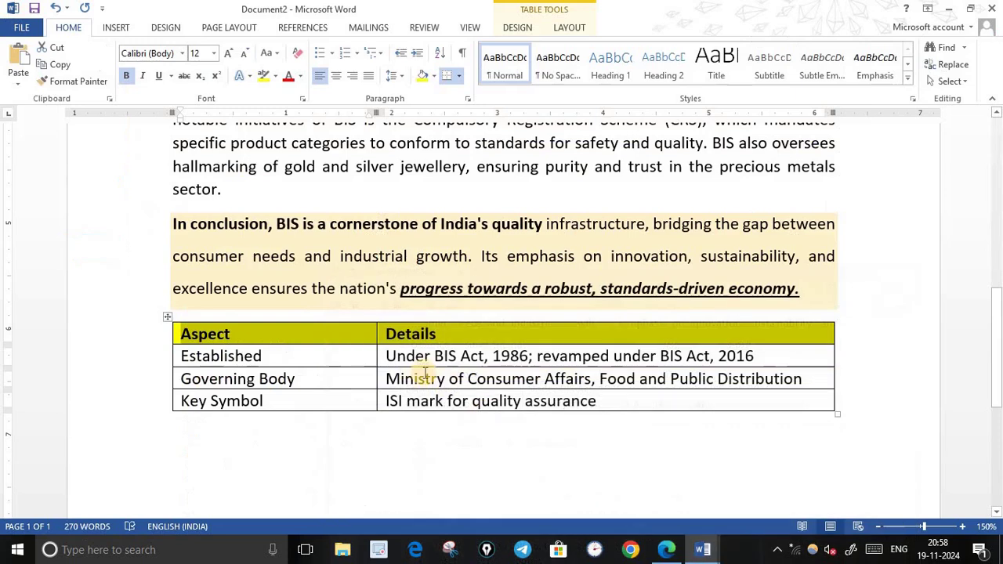
pyautogui.click(337, 76)
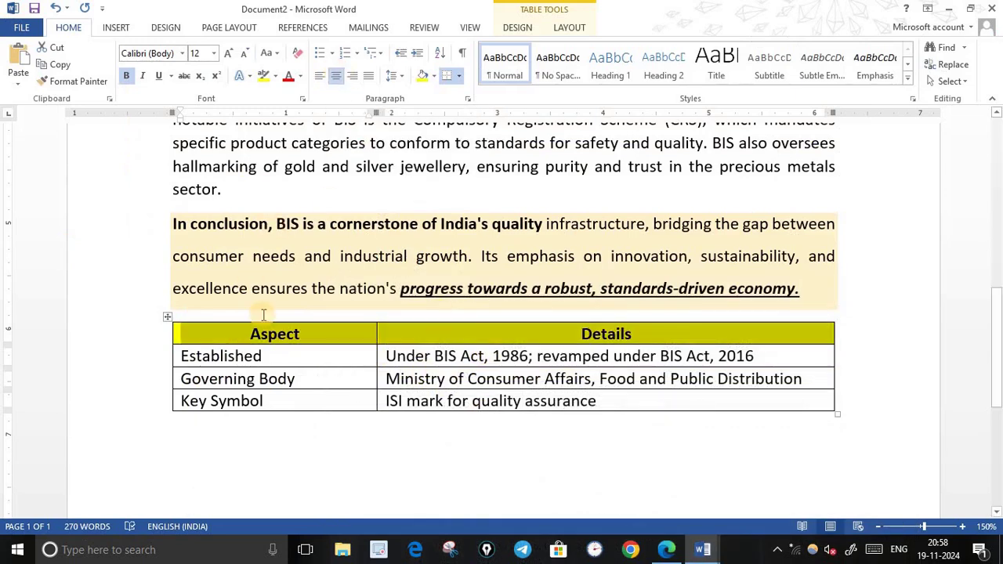
pyautogui.click(584, 455)
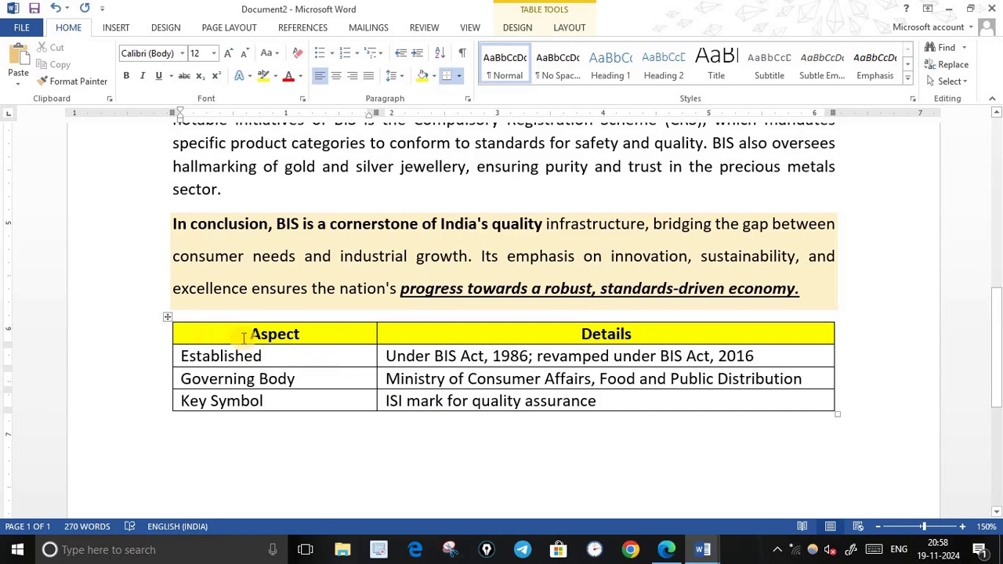
# Step: Try fitting the whole Aspect/Details table to its contents with AutoFit Contents, and undo the fit
pyautogui.click(569, 29)
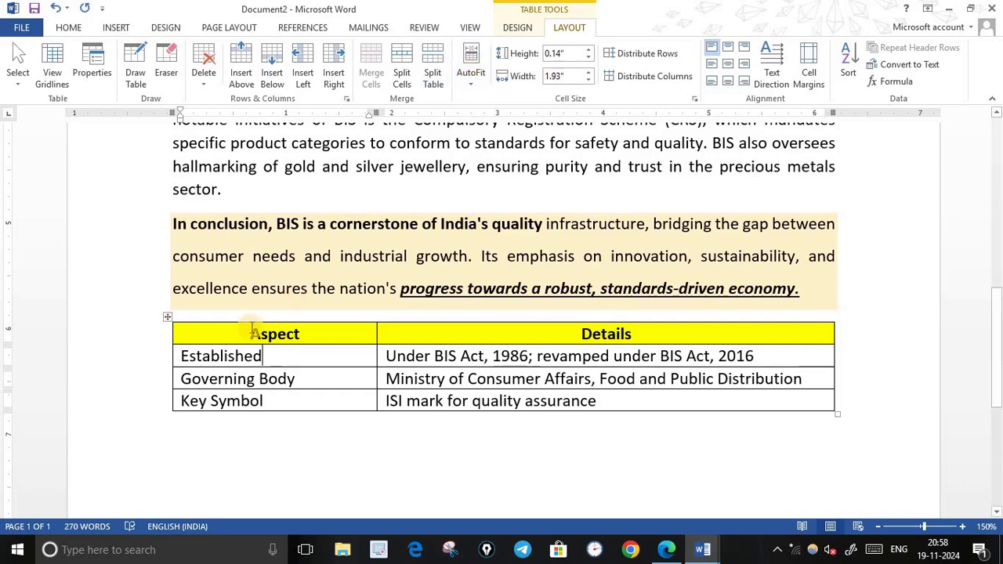
pyautogui.moveTo(251, 332); pyautogui.dragTo(797, 411)
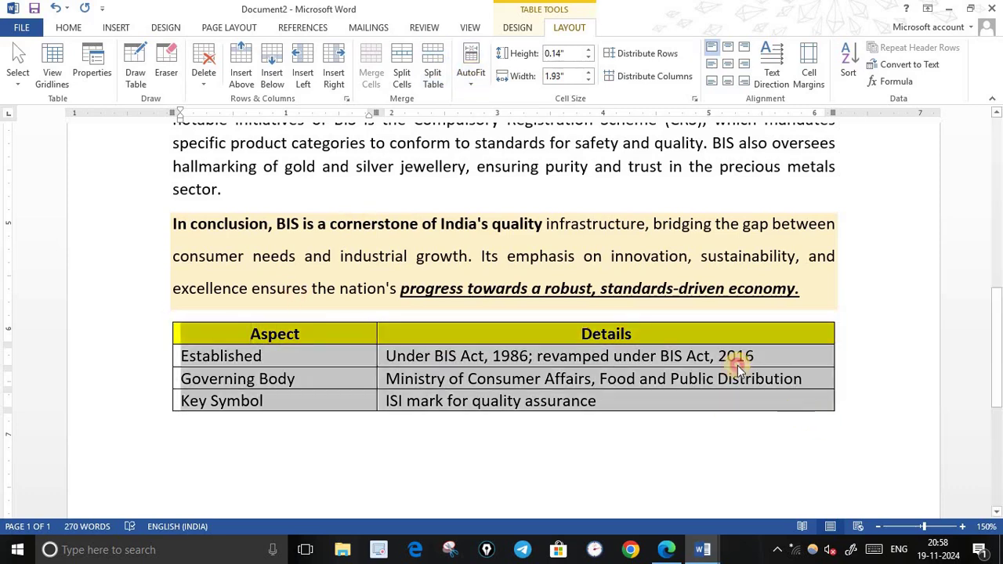
pyautogui.click(471, 78)
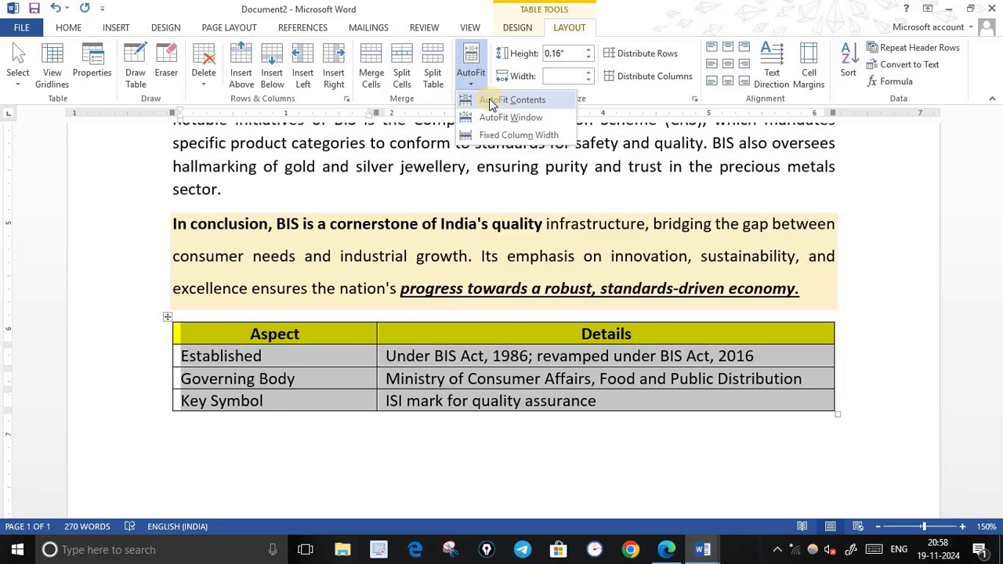
pyautogui.click(493, 102)
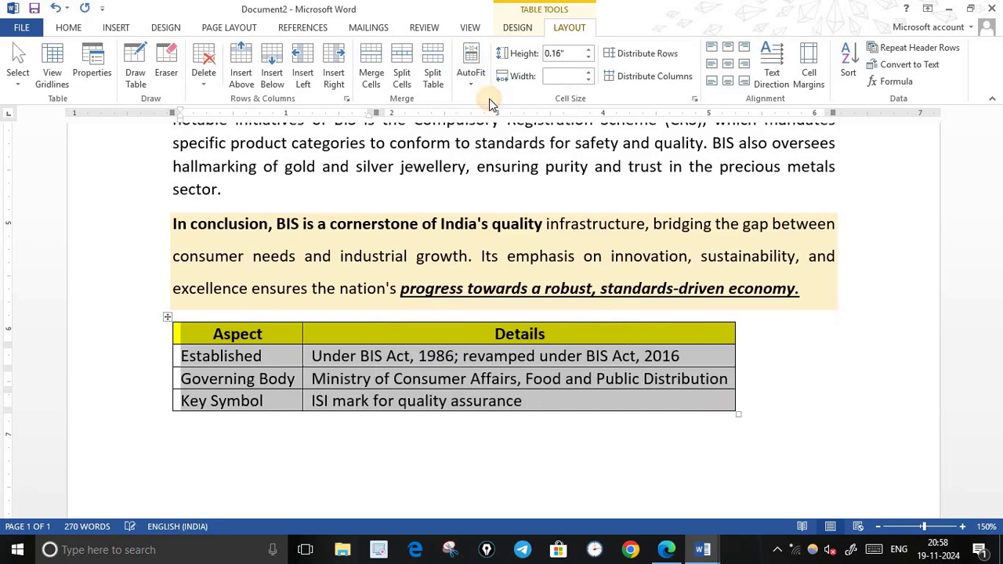
pyautogui.click(60, 8)
pyautogui.click(320, 335)
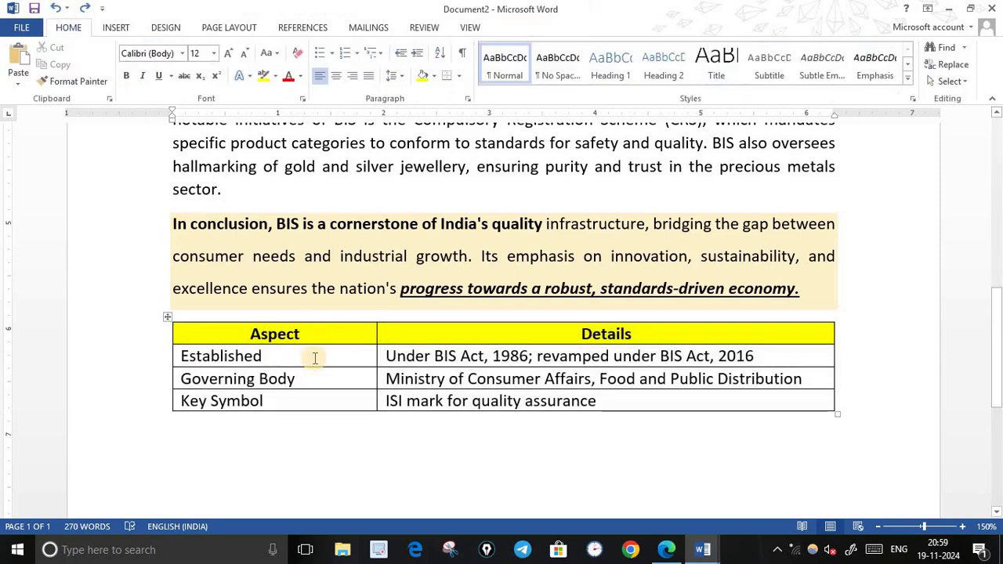
# Step: Select the entire Aspect column and try increasing its width to 2.5 inches
pyautogui.moveTo(329, 342); pyautogui.dragTo(351, 381)
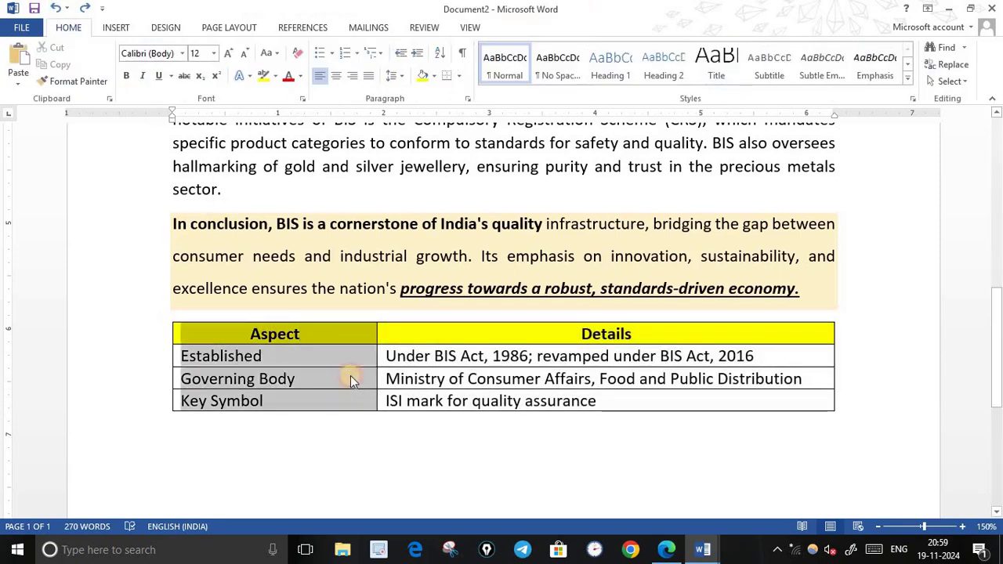
pyautogui.click(568, 28)
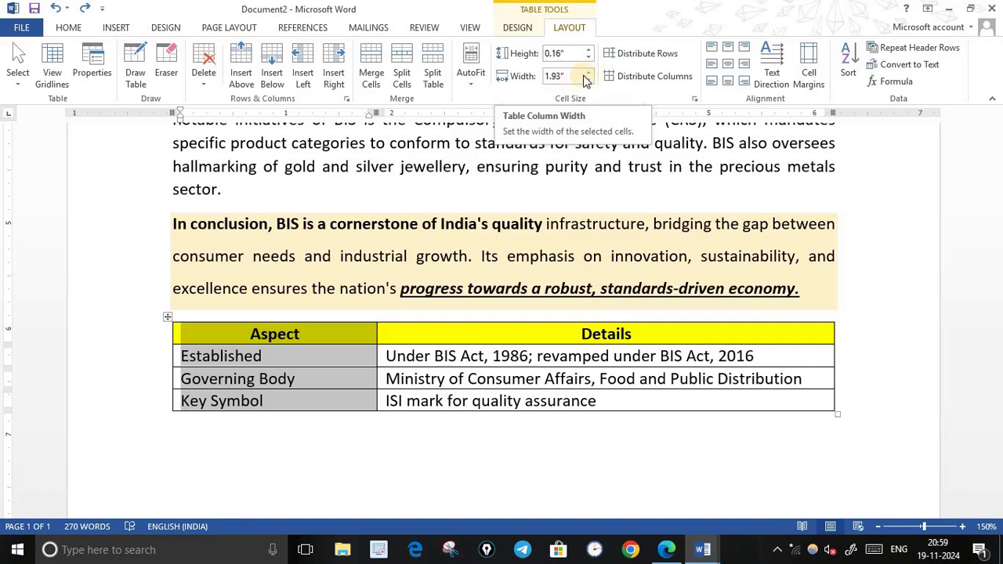
pyautogui.click(590, 72)
pyautogui.click(590, 73)
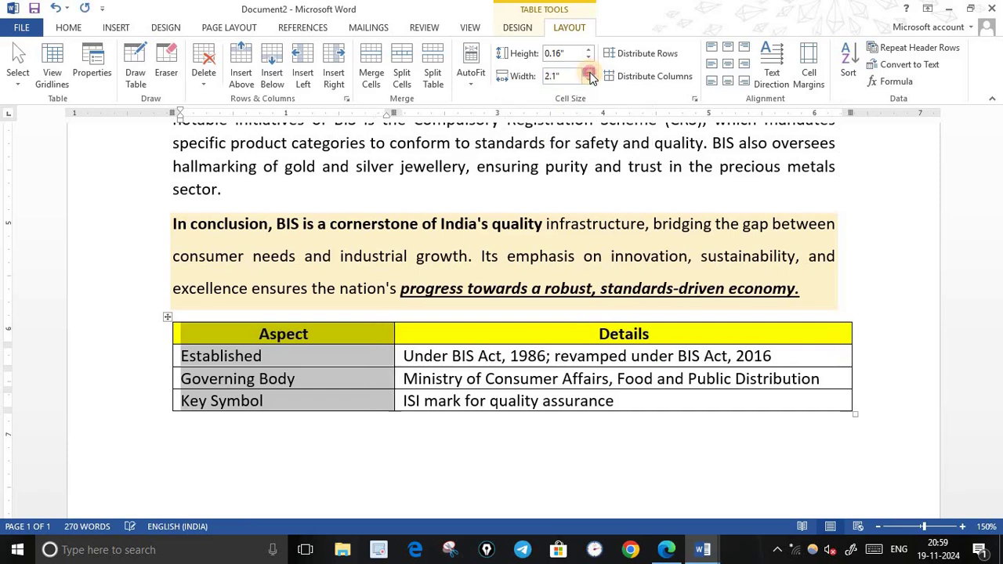
pyautogui.click(590, 72)
pyautogui.click(590, 72)
pyautogui.click(590, 73)
pyautogui.click(590, 73)
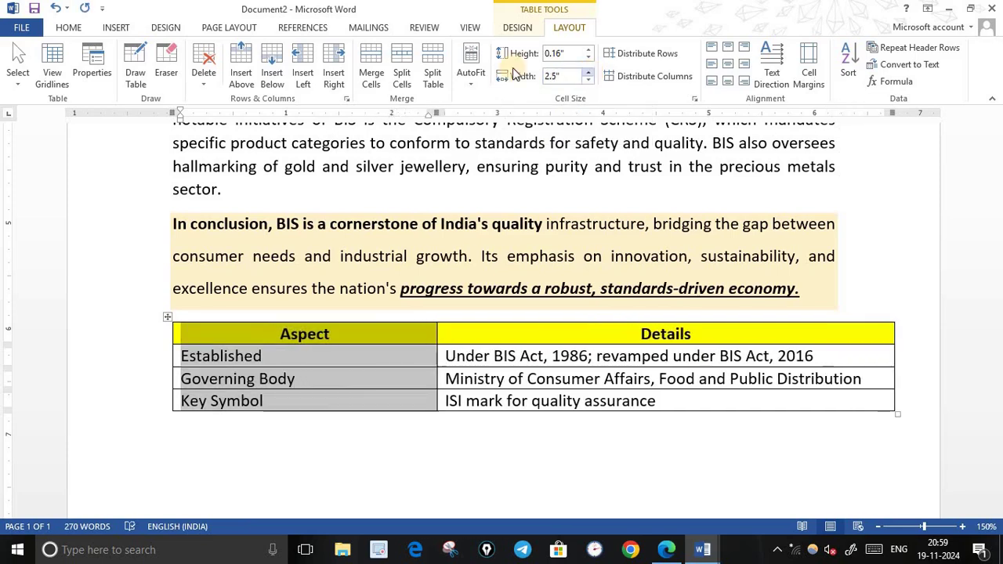
# Step: Undo all the width increases made to the Aspect column
pyautogui.click(57, 9)
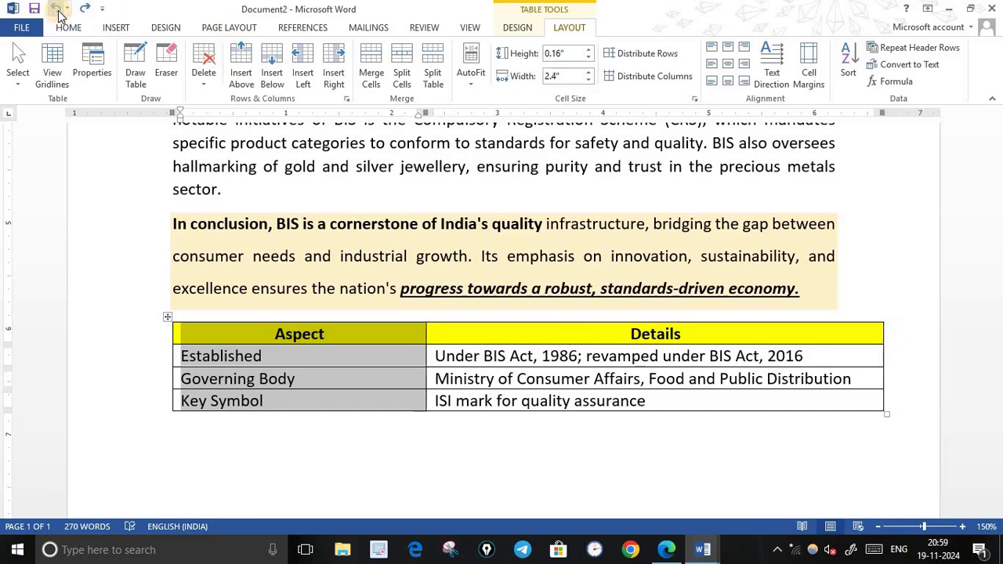
pyautogui.click(56, 9)
pyautogui.click(57, 9)
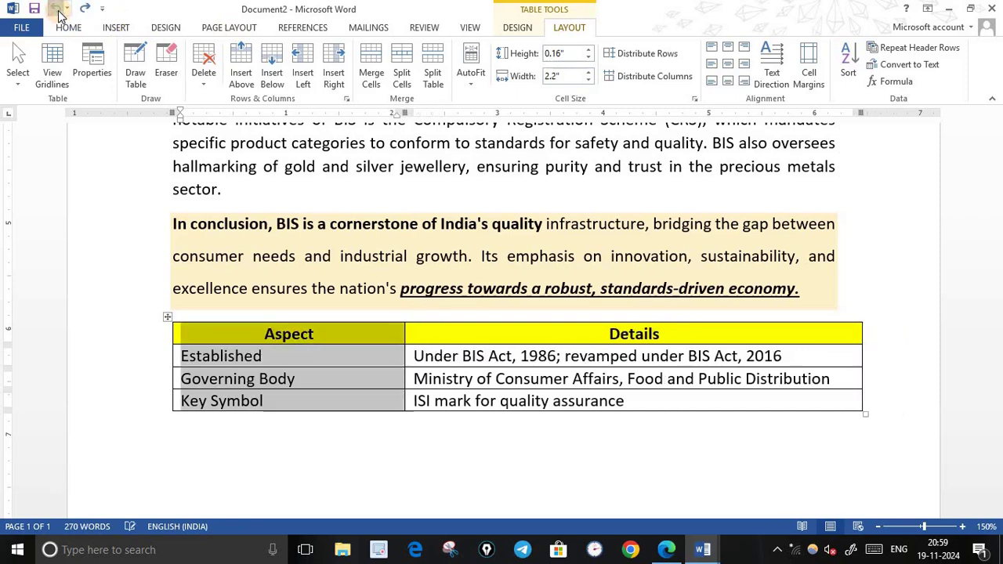
pyautogui.click(57, 11)
pyautogui.click(57, 11)
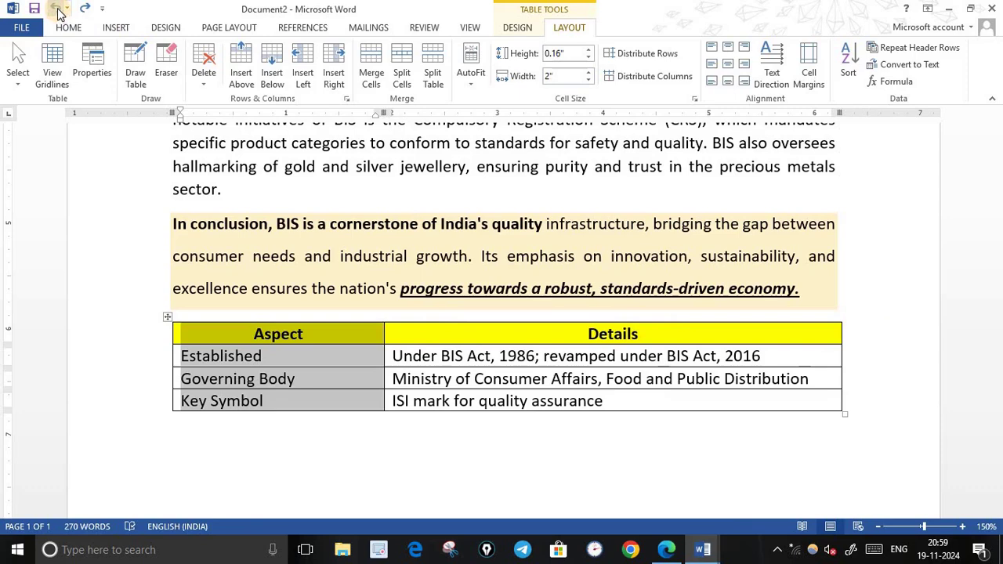
pyautogui.click(57, 11)
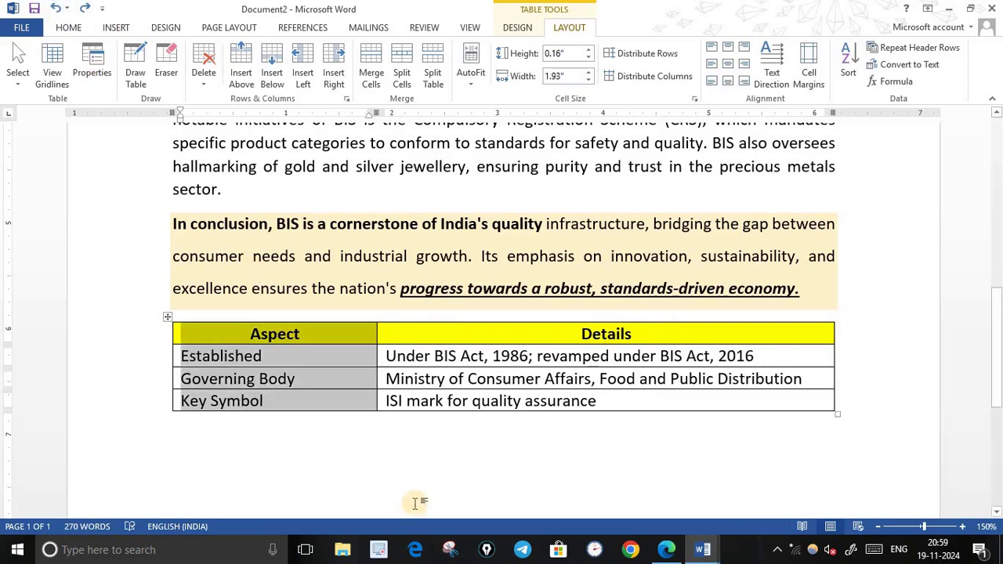
# Step: Deselect the table column, switch to the PDF to read the remaining layout instructions, and return to the Word document
pyautogui.click(360, 453)
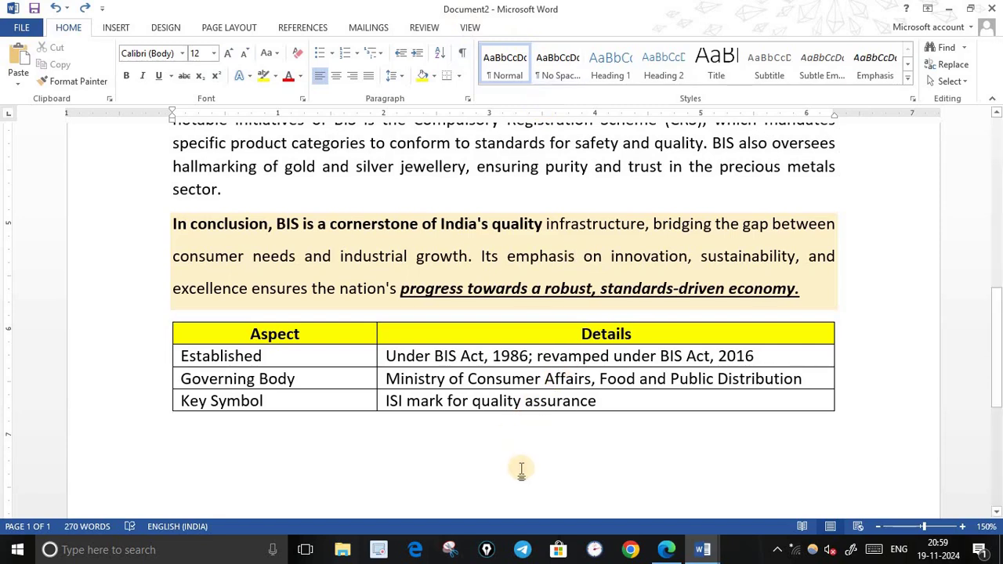
pyautogui.scroll(5, 643, 401)
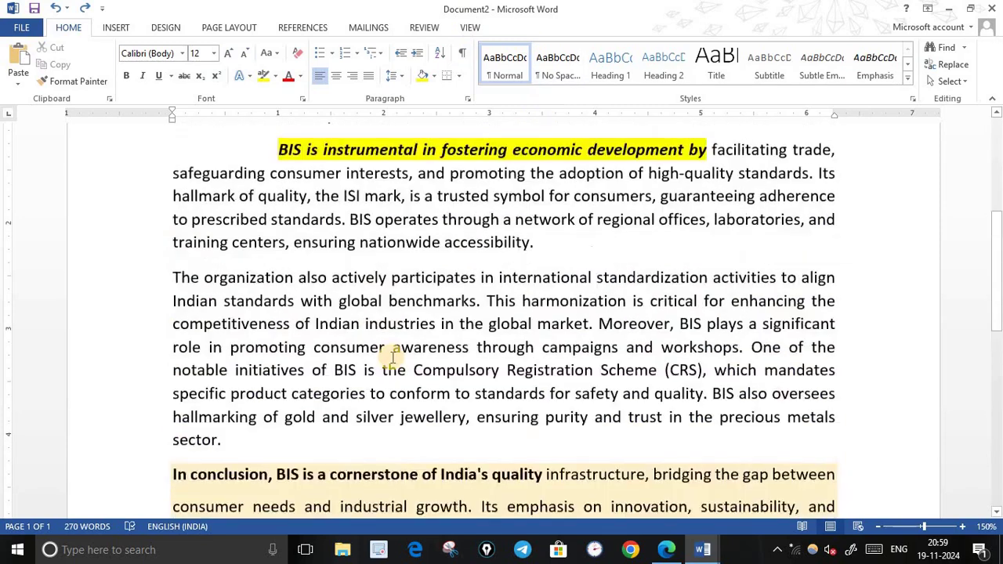
pyautogui.scroll(3, 638, 420)
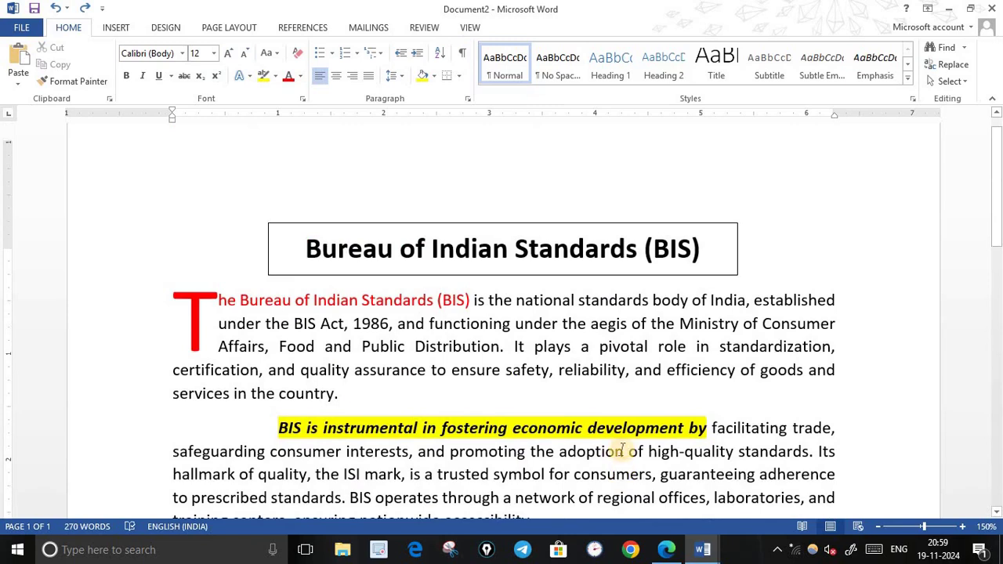
pyautogui.click(667, 551)
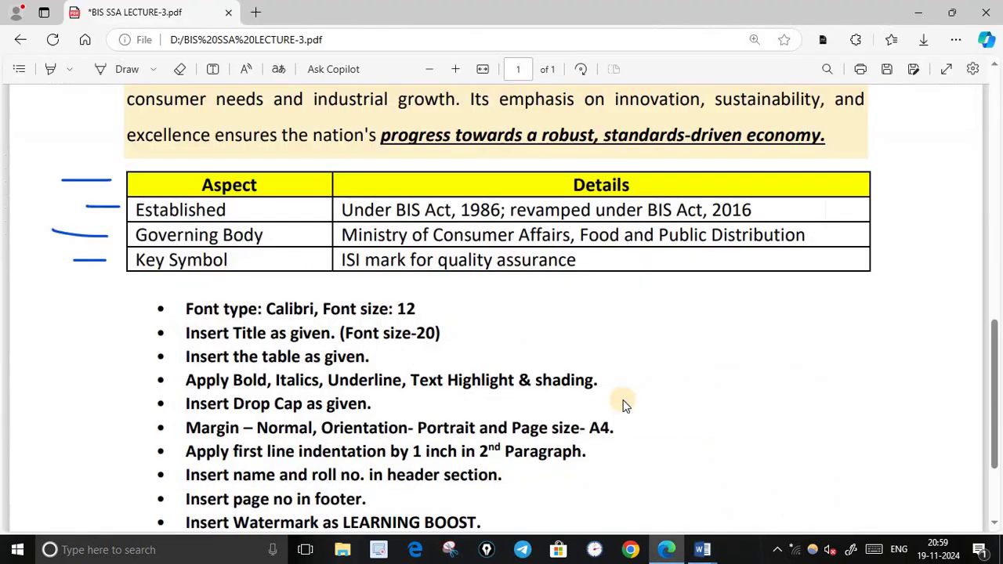
pyautogui.scroll(-2, 639, 405)
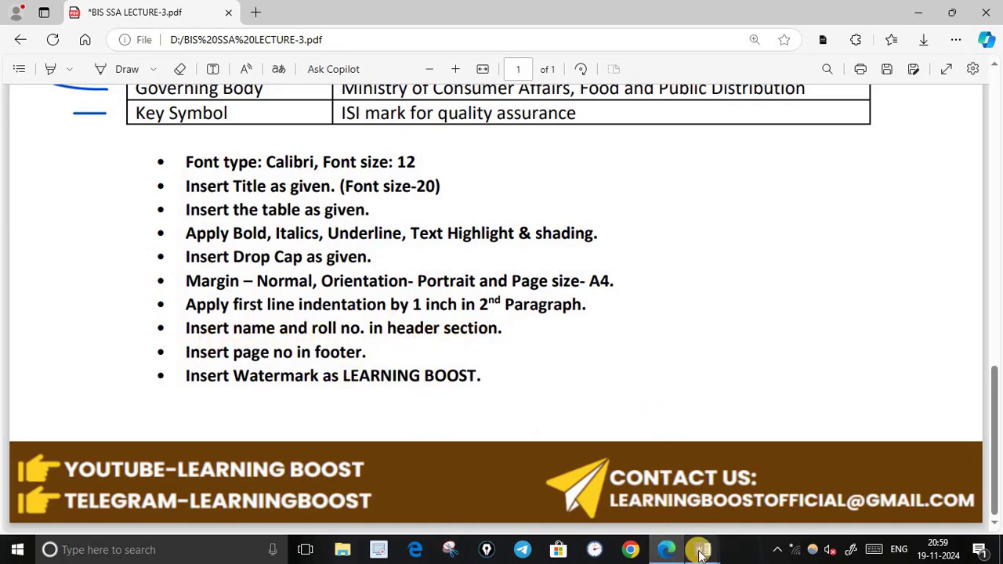
pyautogui.moveTo(702, 553)
pyautogui.click(732, 493)
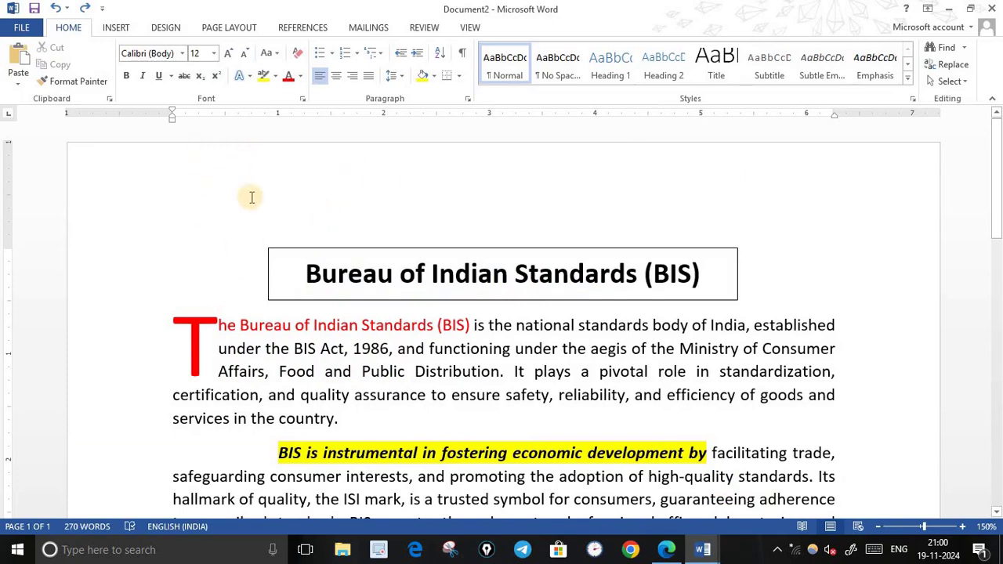
# Step: Add a page header with "NAME- LEARNING BOOST" on the first line and "ROLL-" followed by the roll number on the second, and close it
pyautogui.doubleClick(258, 172)
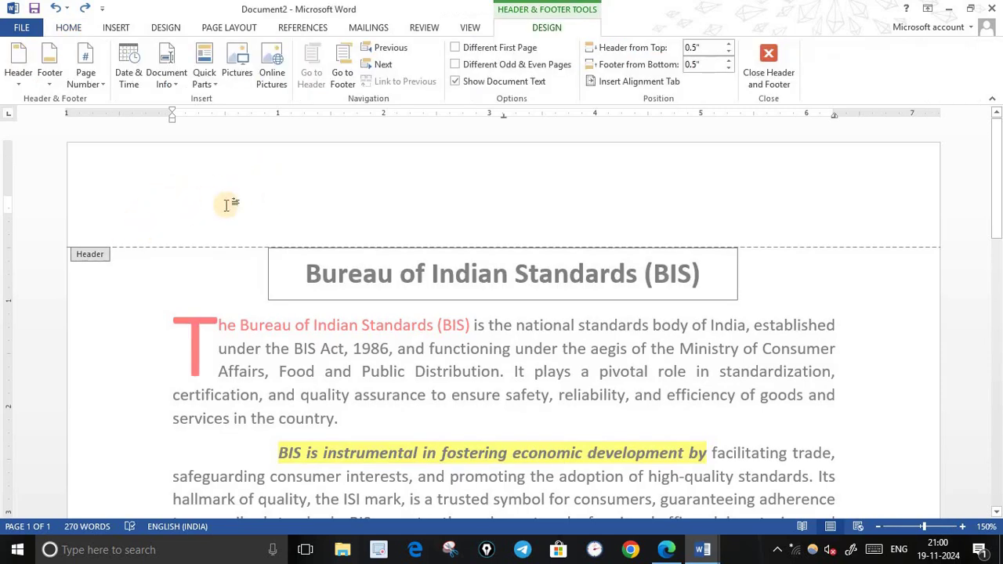
pyautogui.click(769, 63)
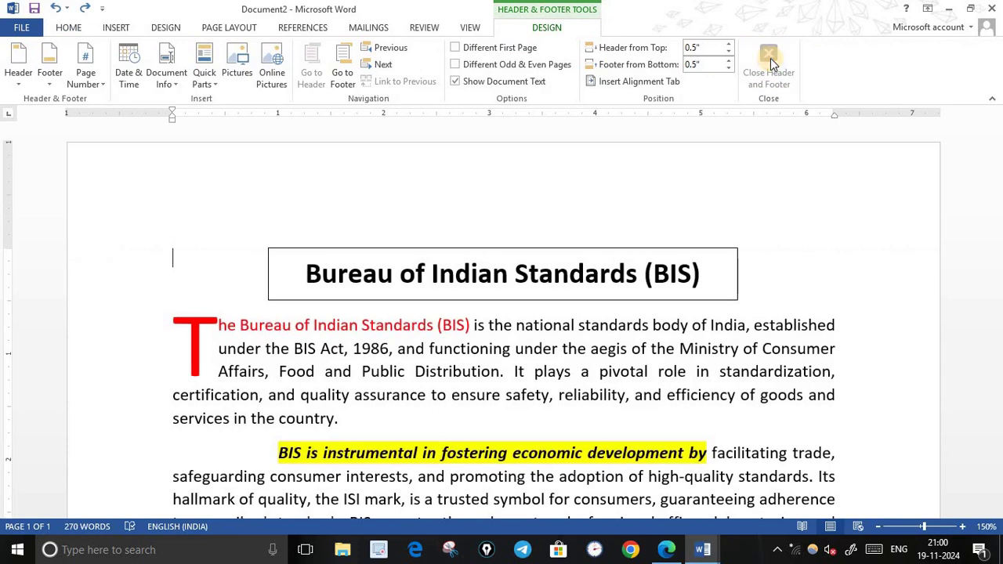
pyautogui.click(116, 27)
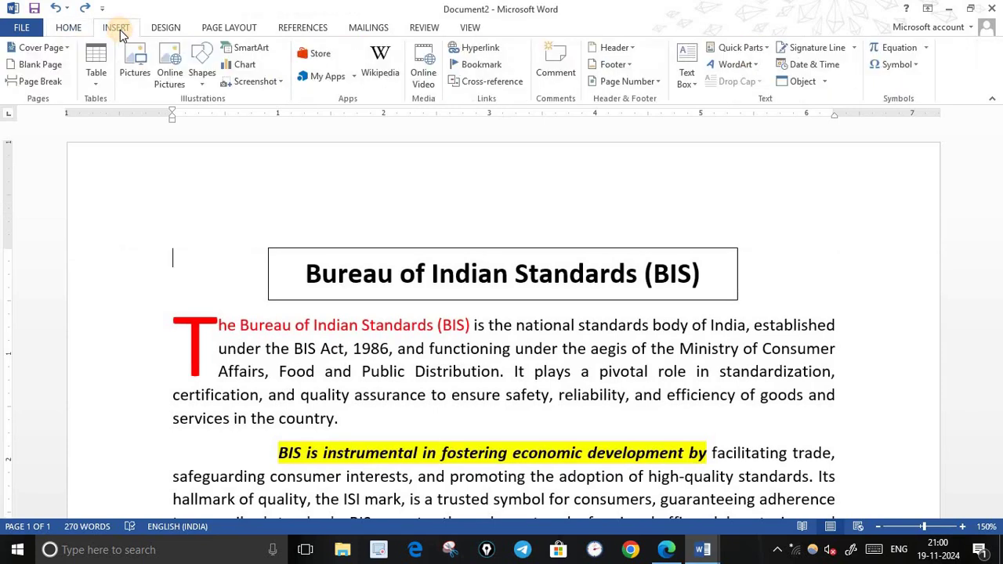
pyautogui.click(614, 48)
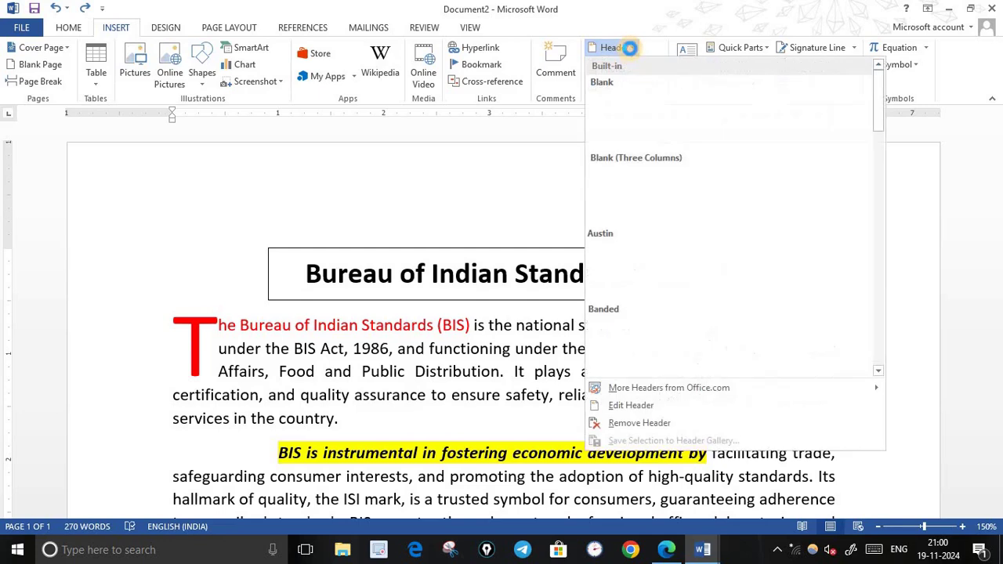
pyautogui.click(631, 406)
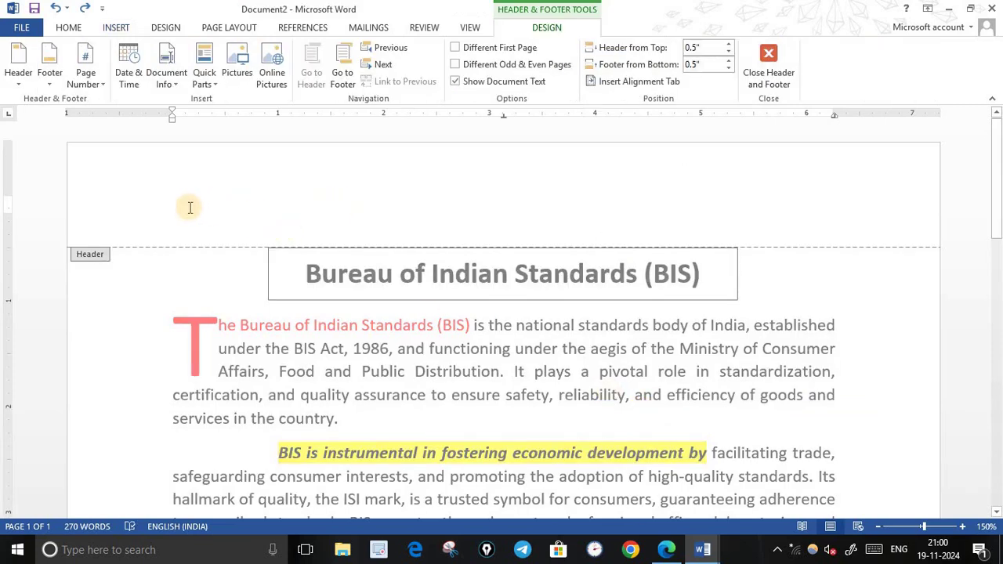
pyautogui.write('NAME- LEARNING BOOST')
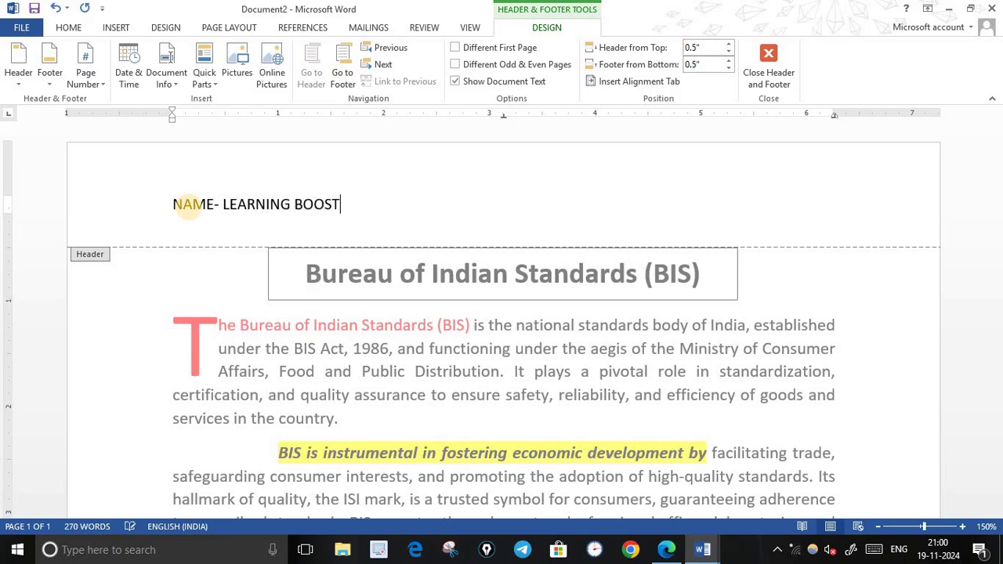
pyautogui.press('Return')
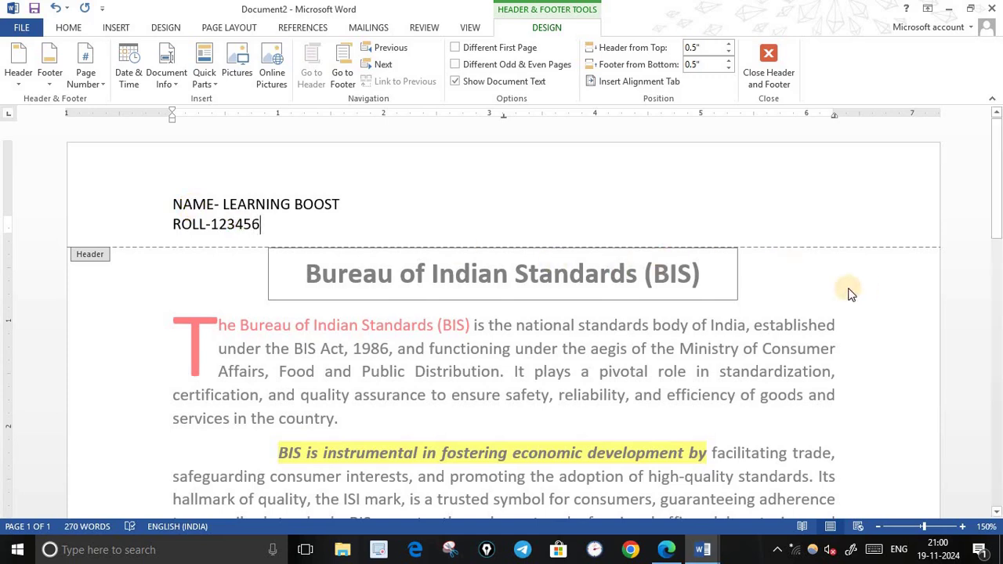
pyautogui.click(770, 55)
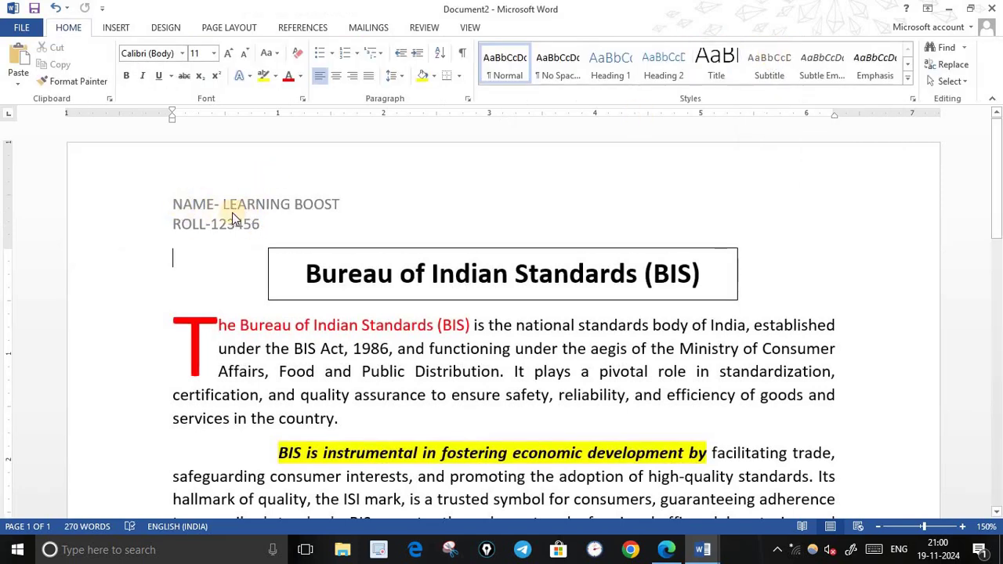
# Step: Check the footer instruction in the PDF and return to the end of the page in the Word document
pyautogui.scroll(-8, 721, 287)
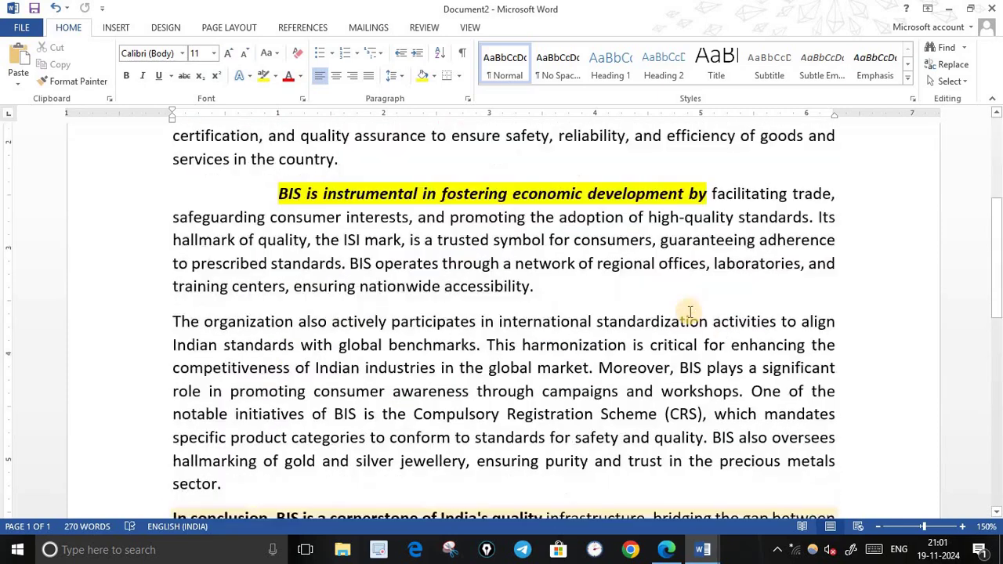
pyautogui.click(676, 555)
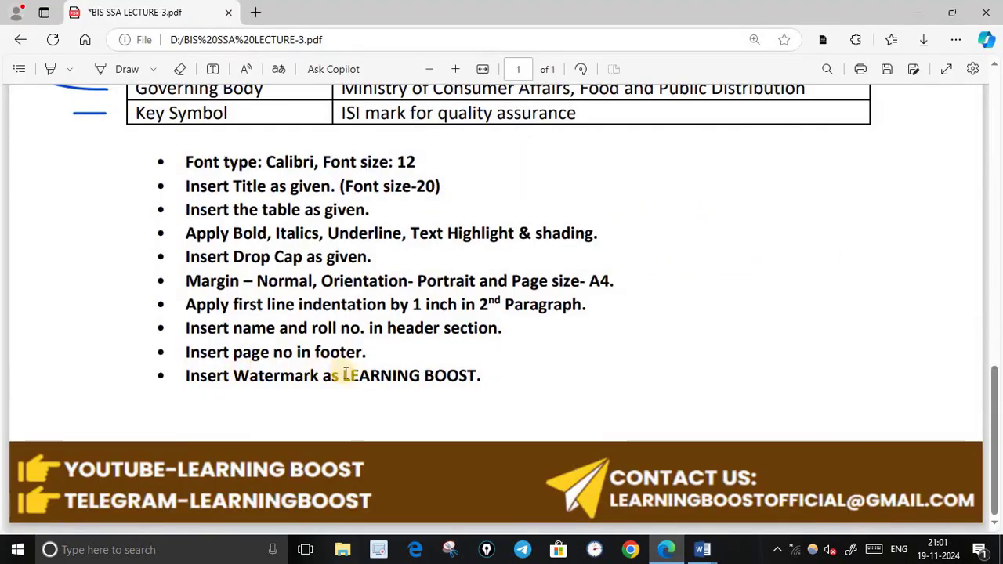
pyautogui.click(670, 554)
pyautogui.scroll(-10, 632, 441)
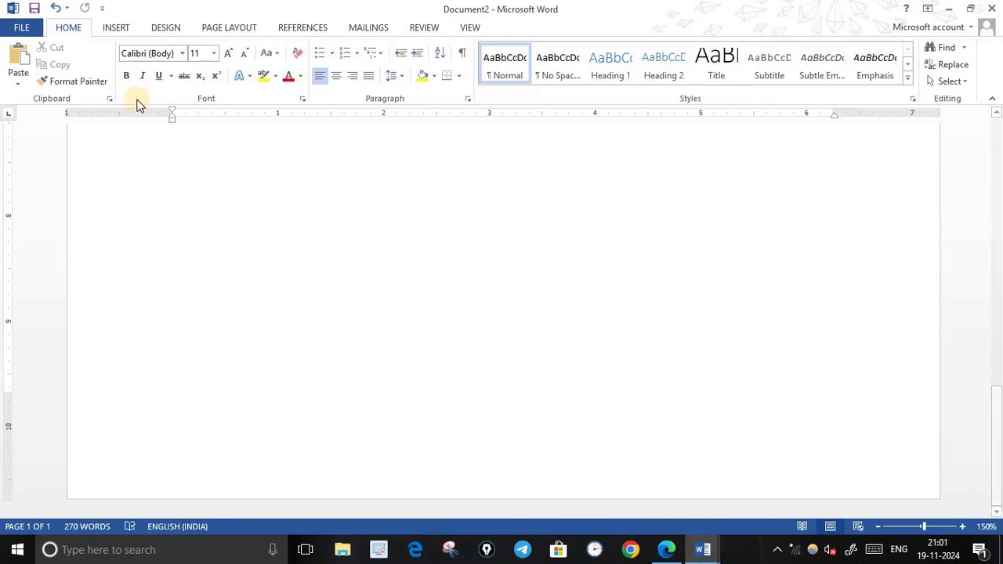
# Step: Try inserting a centered page number at the bottom of the page in the Plain Number 2 style
pyautogui.click(110, 27)
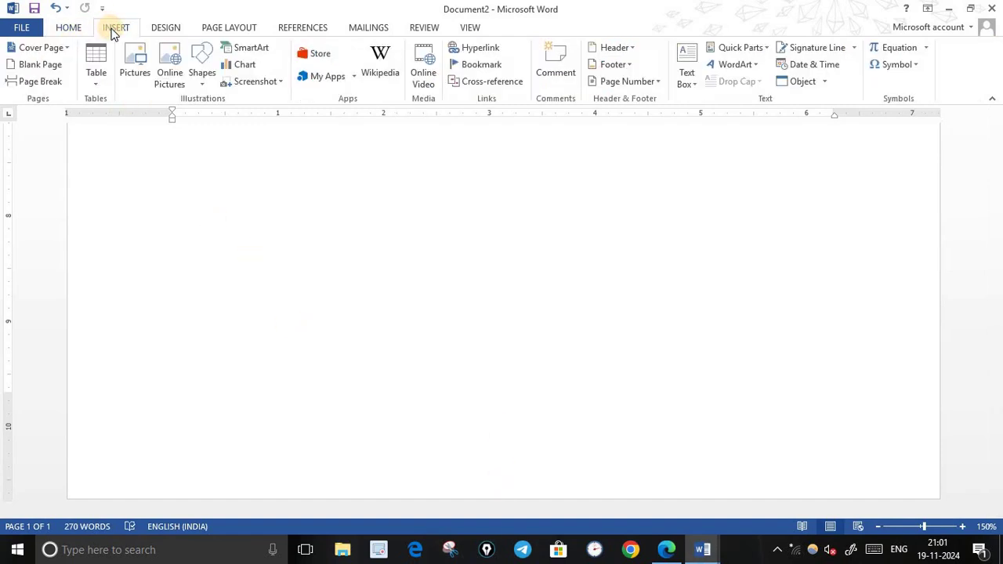
pyautogui.click(640, 83)
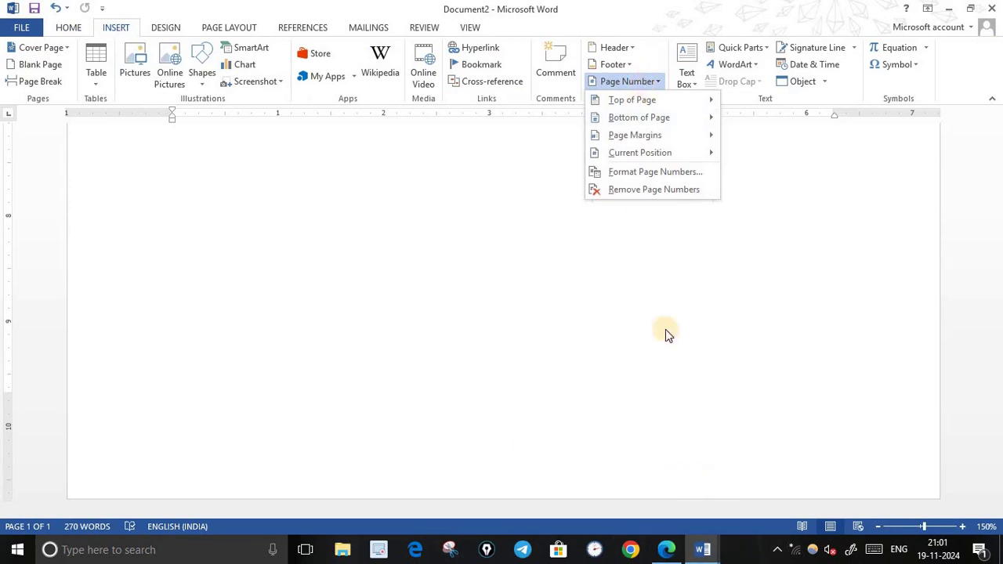
pyautogui.moveTo(647, 104)
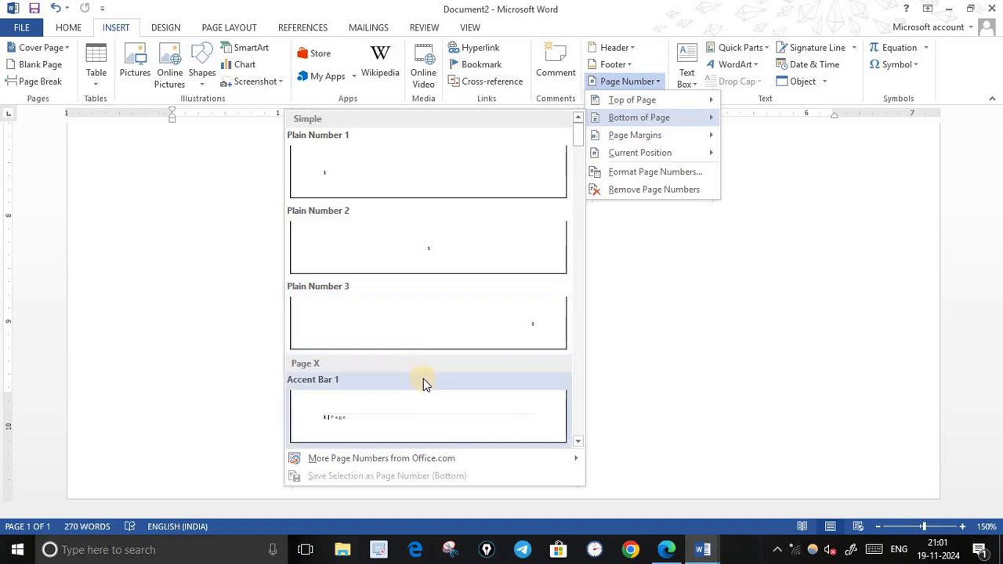
pyautogui.scroll(-5, 435, 374)
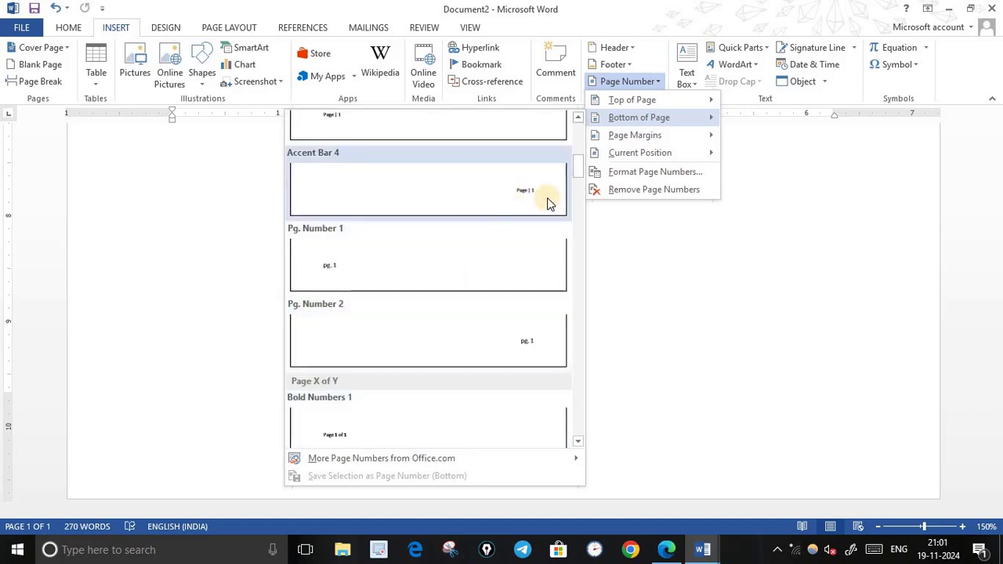
pyautogui.scroll(5, 490, 209)
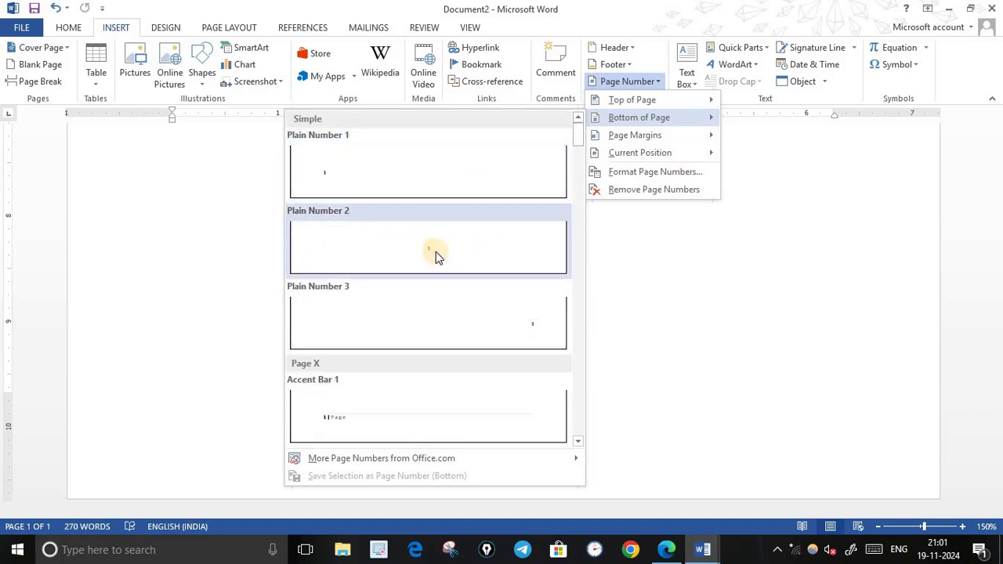
pyautogui.click(435, 251)
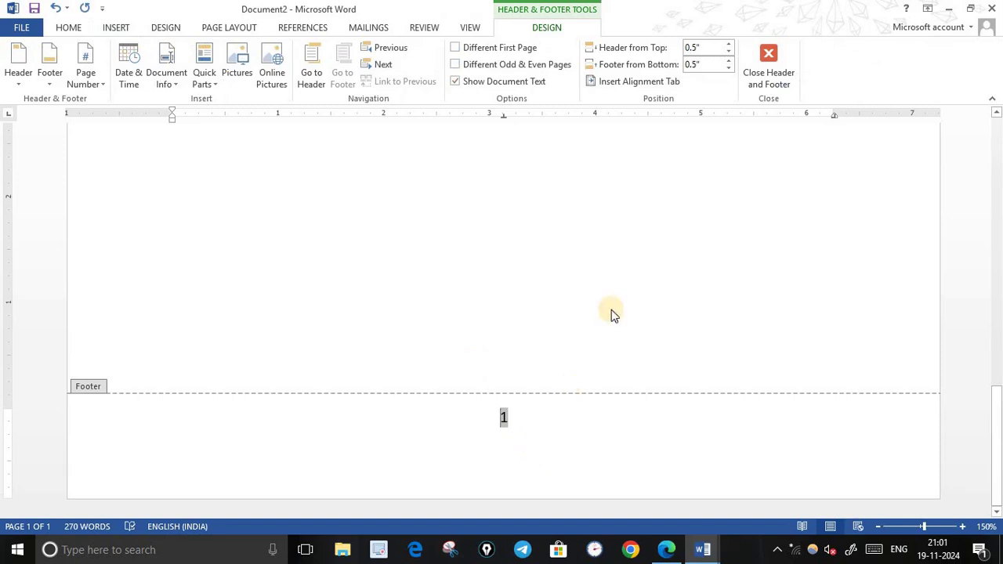
# Step: Undo the plain page number insertion and close the footer
pyautogui.click(57, 7)
pyautogui.click(56, 8)
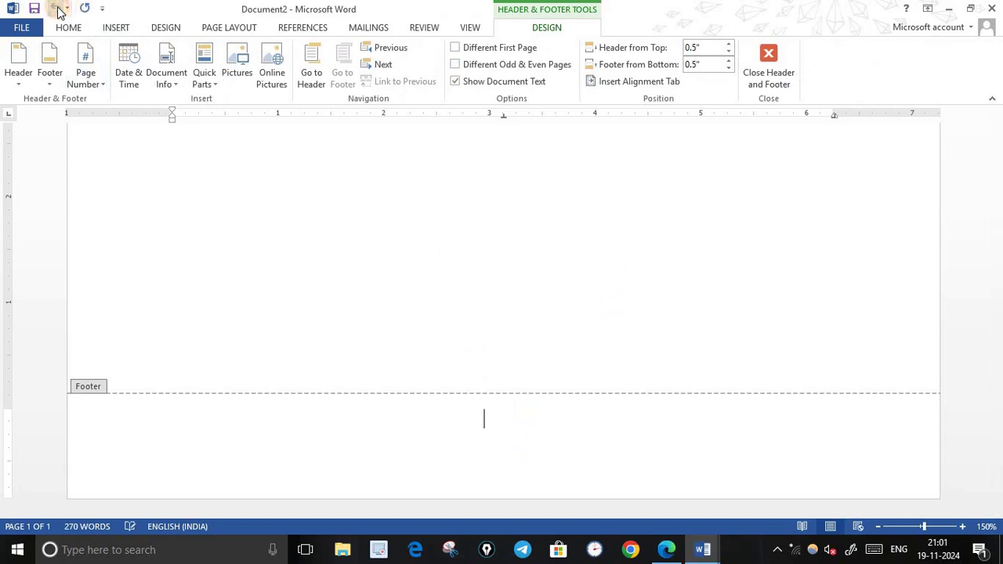
pyautogui.click(57, 8)
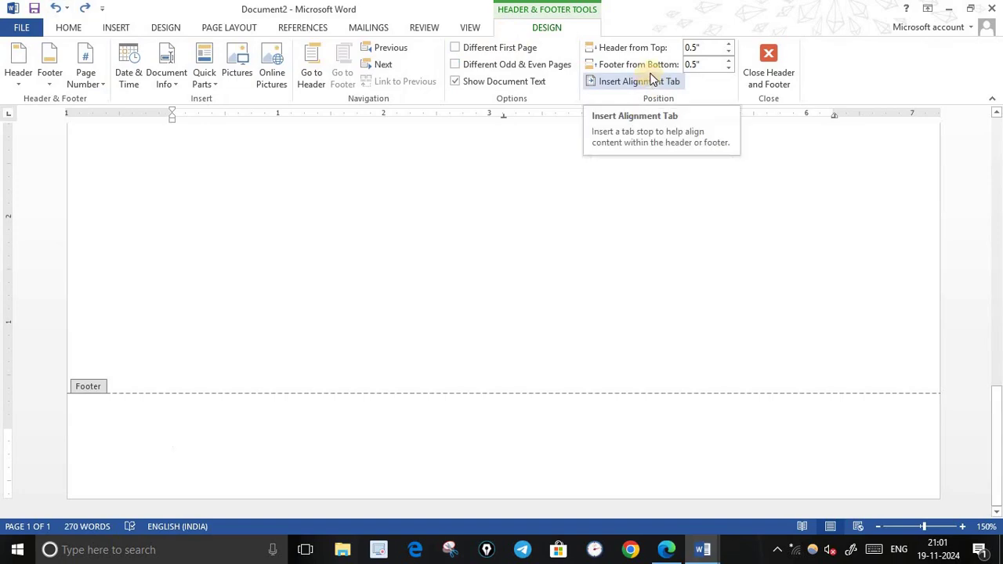
pyautogui.click(754, 59)
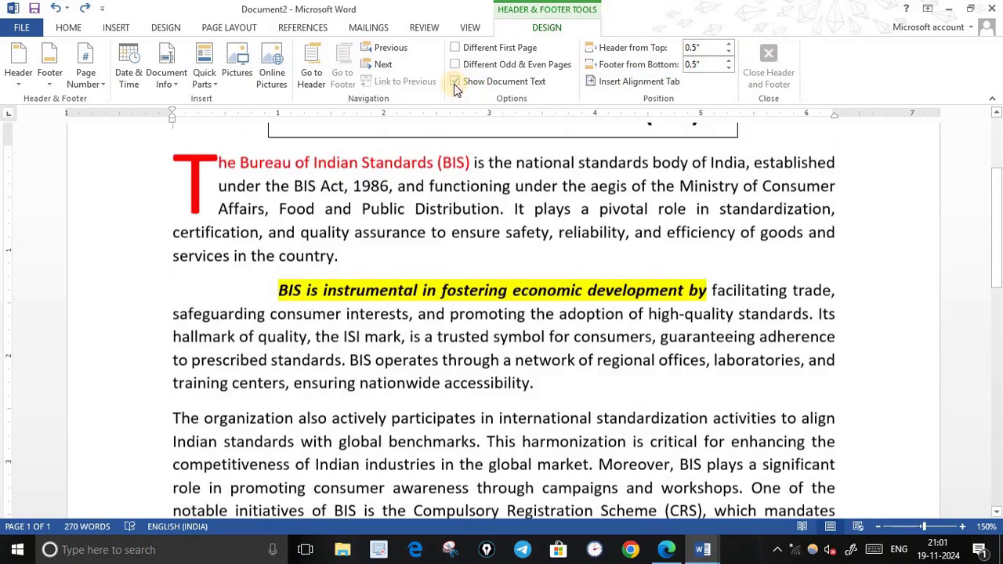
# Step: Insert a centered Page X of Y number at the bottom of the page in the Bold Numbers 2 style, and close the footer
pyautogui.scroll(-3, 428, 232)
pyautogui.scroll(5, 429, 231)
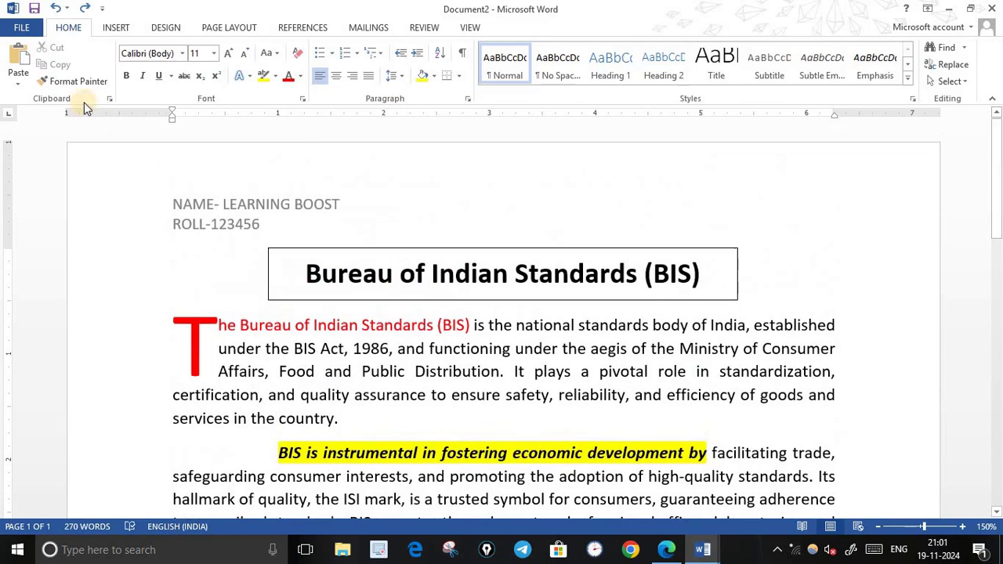
pyautogui.click(116, 27)
pyautogui.click(627, 81)
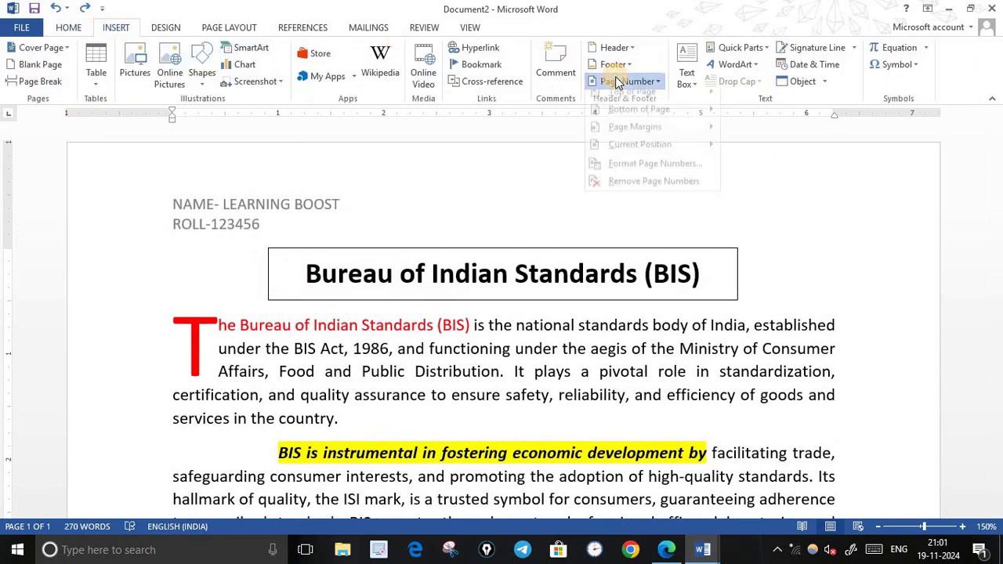
pyautogui.moveTo(711, 121)
pyautogui.scroll(-8, 439, 271)
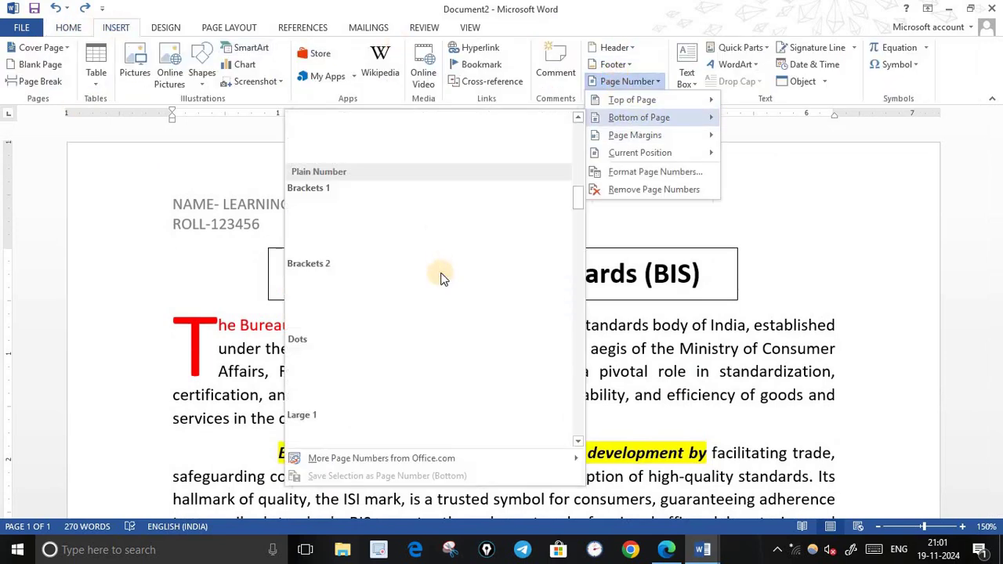
pyautogui.scroll(4, 411, 285)
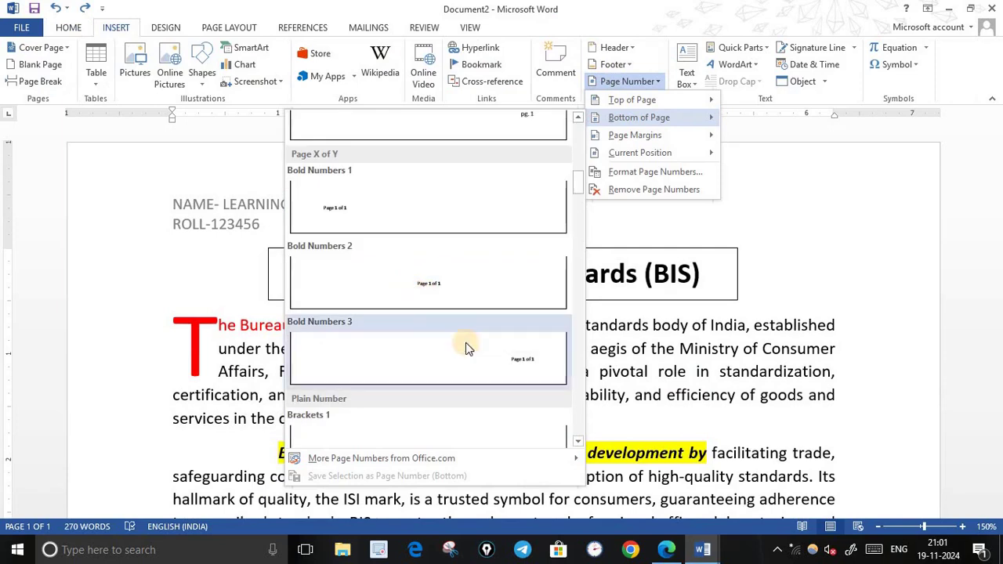
pyautogui.click(433, 291)
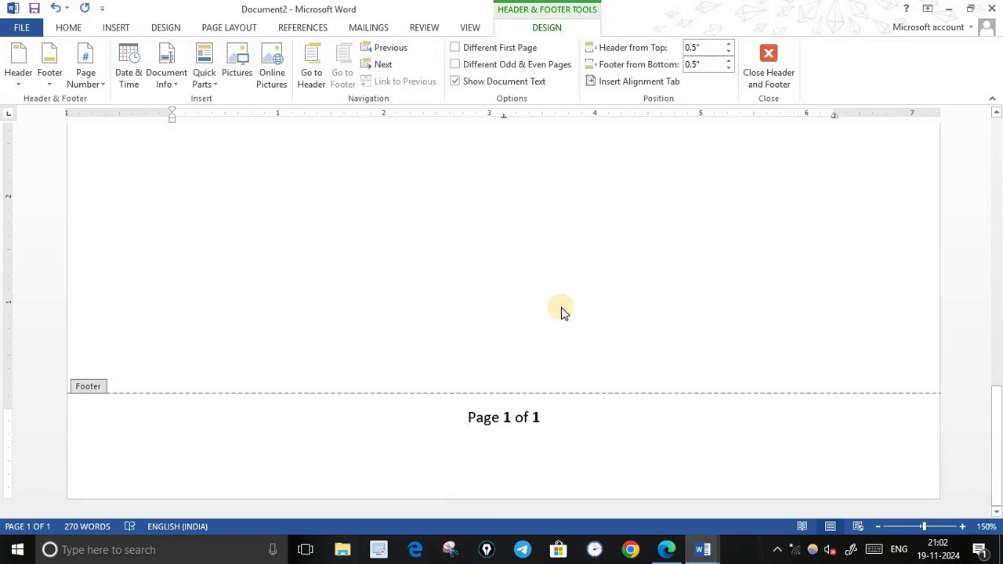
pyautogui.click(770, 57)
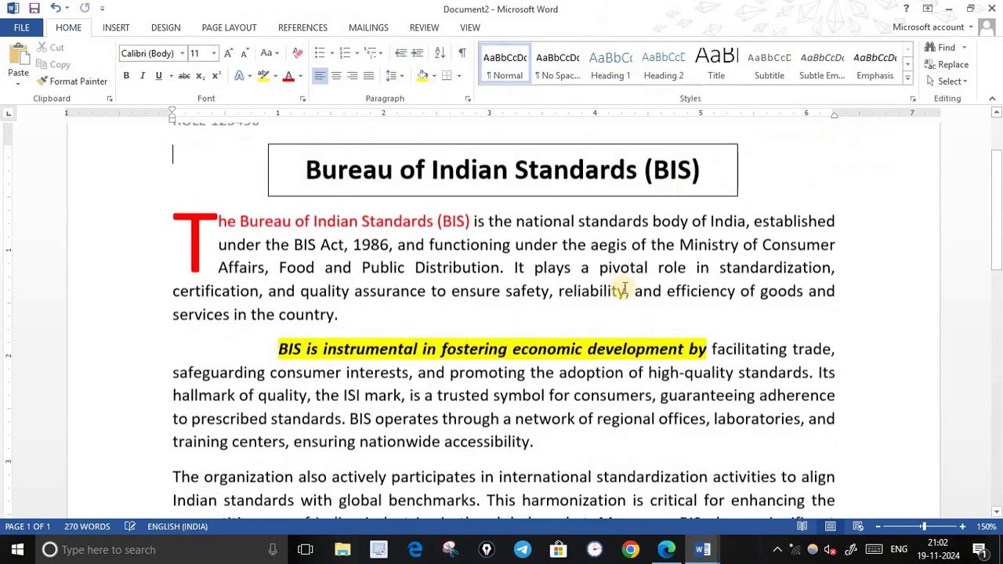
# Step: Check the footer and header in the document and review the next instruction in the PDF
pyautogui.scroll(-3, 640, 297)
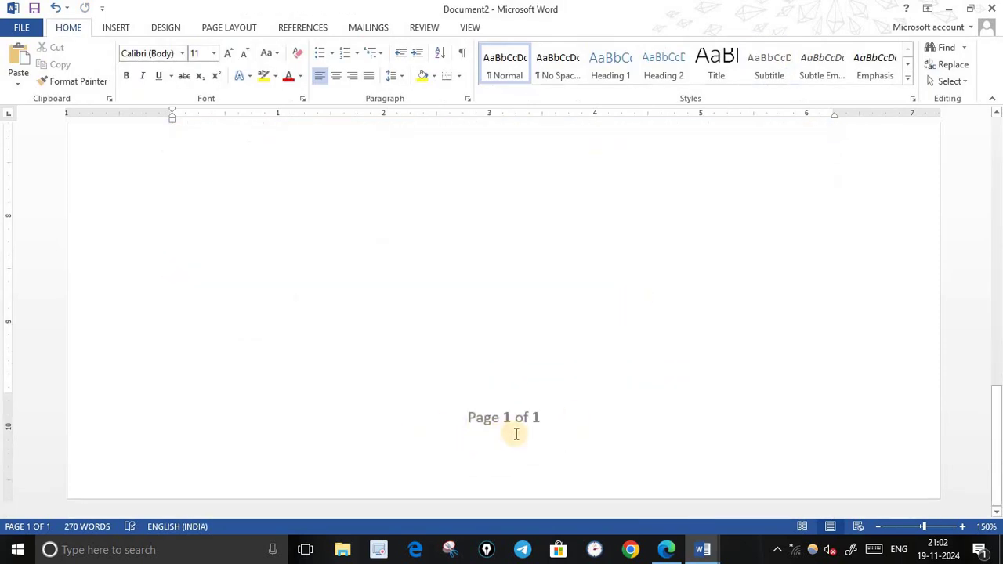
pyautogui.scroll(3, 516, 434)
pyautogui.scroll(10, 517, 434)
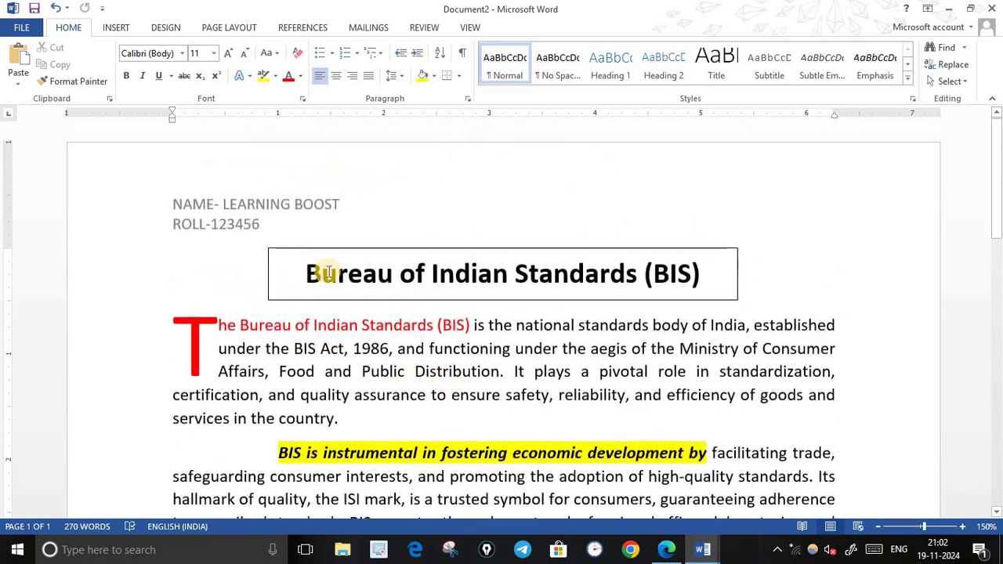
pyautogui.click(666, 549)
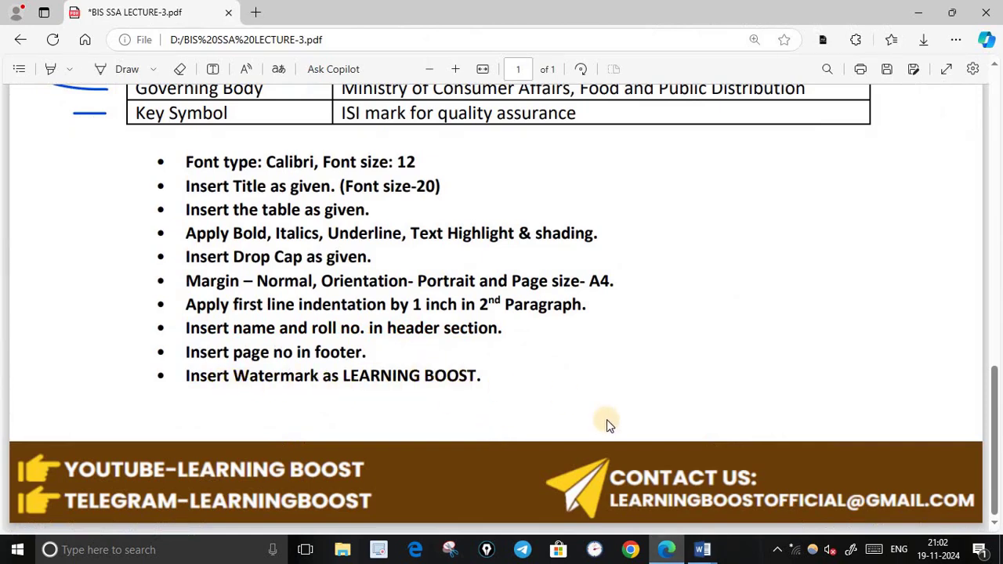
# Step: Switch to the Word document and open the custom watermark settings
pyautogui.click(671, 551)
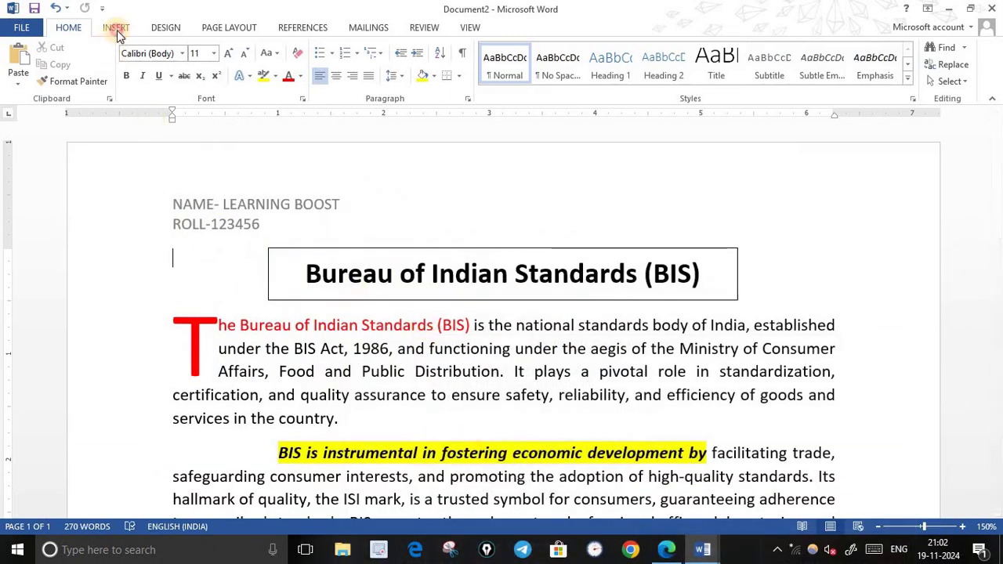
pyautogui.click(116, 29)
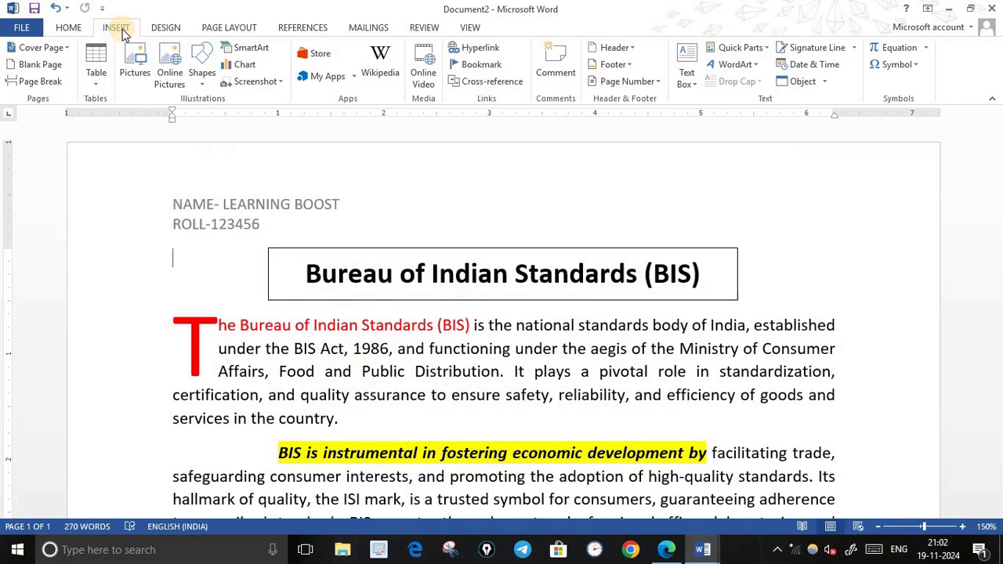
pyautogui.click(166, 28)
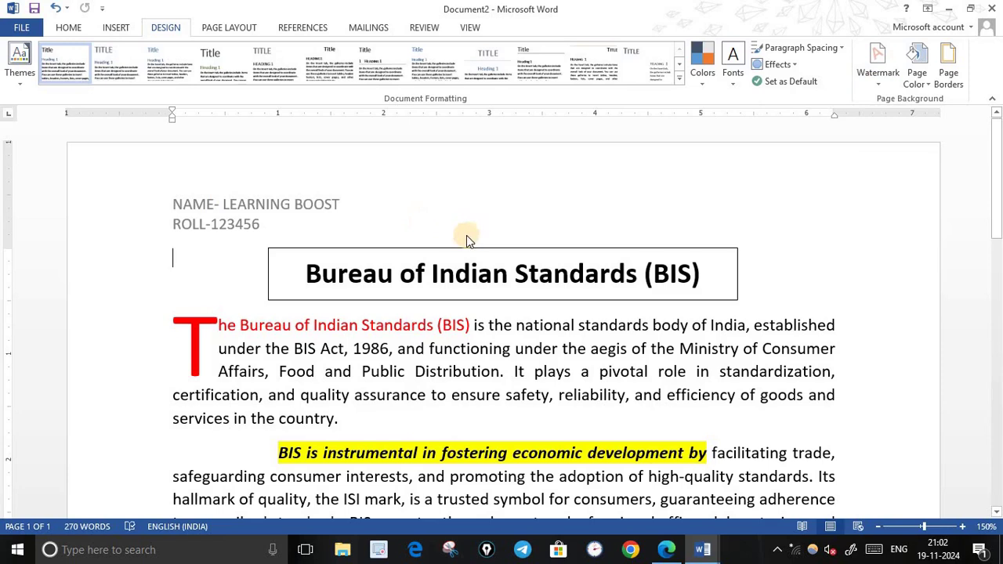
pyautogui.click(177, 32)
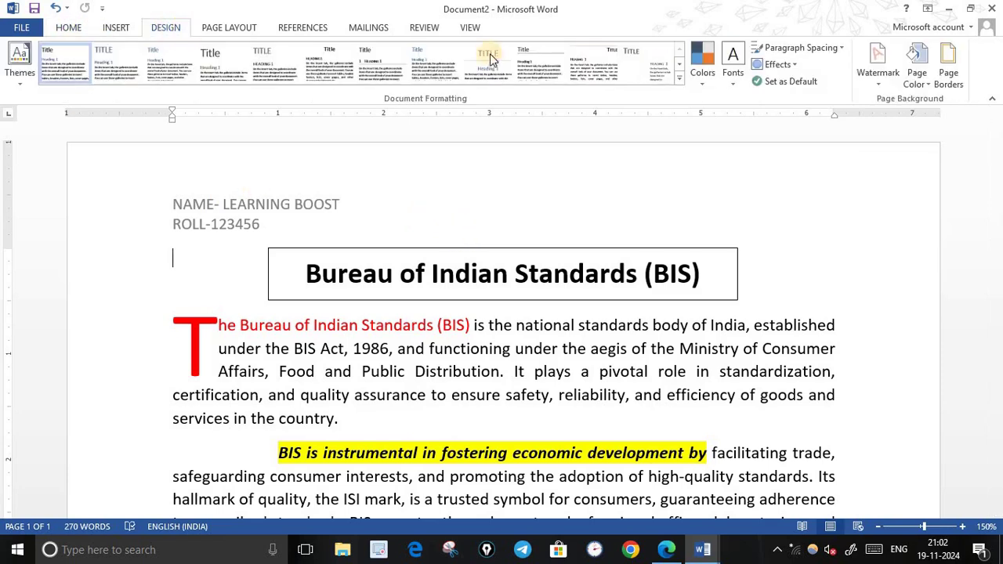
pyautogui.click(878, 78)
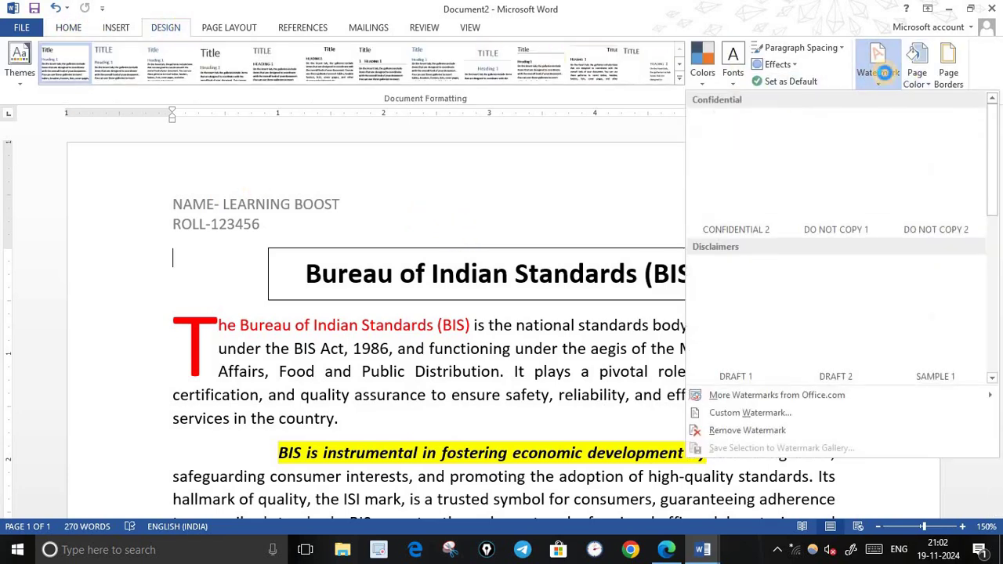
pyautogui.click(741, 413)
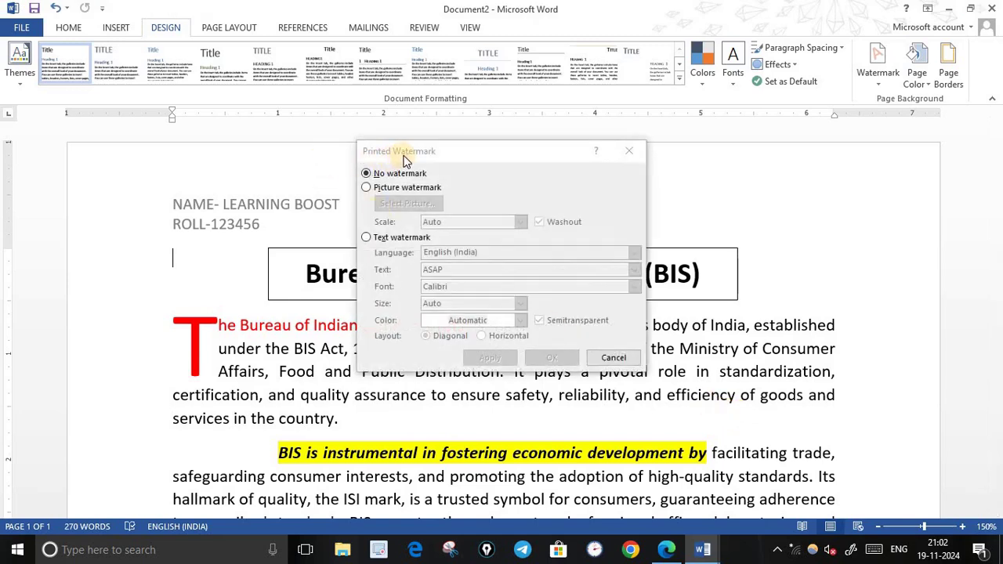
# Step: Choose a text watermark and set its text to LEARNING BOOST
pyautogui.click(366, 188)
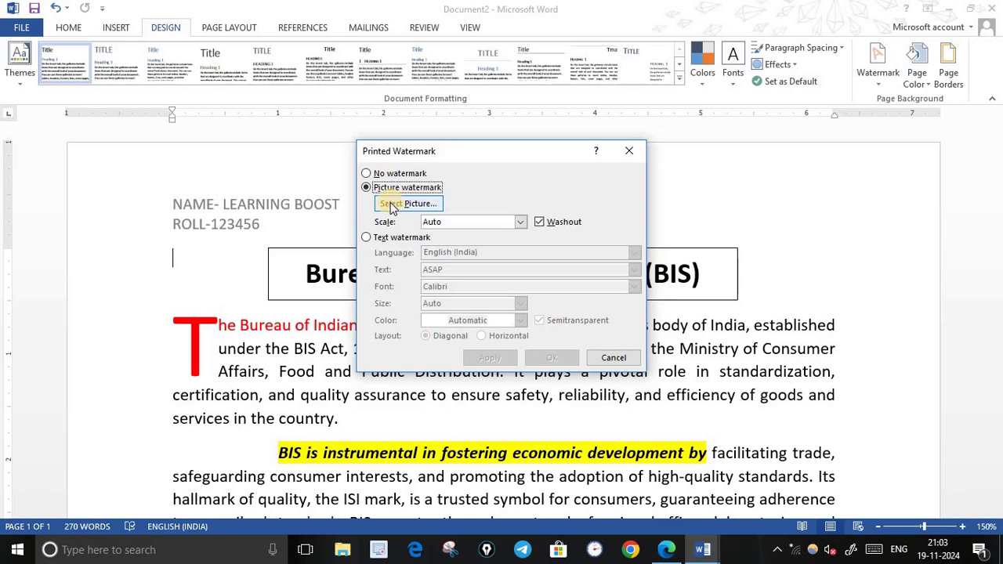
pyautogui.click(366, 238)
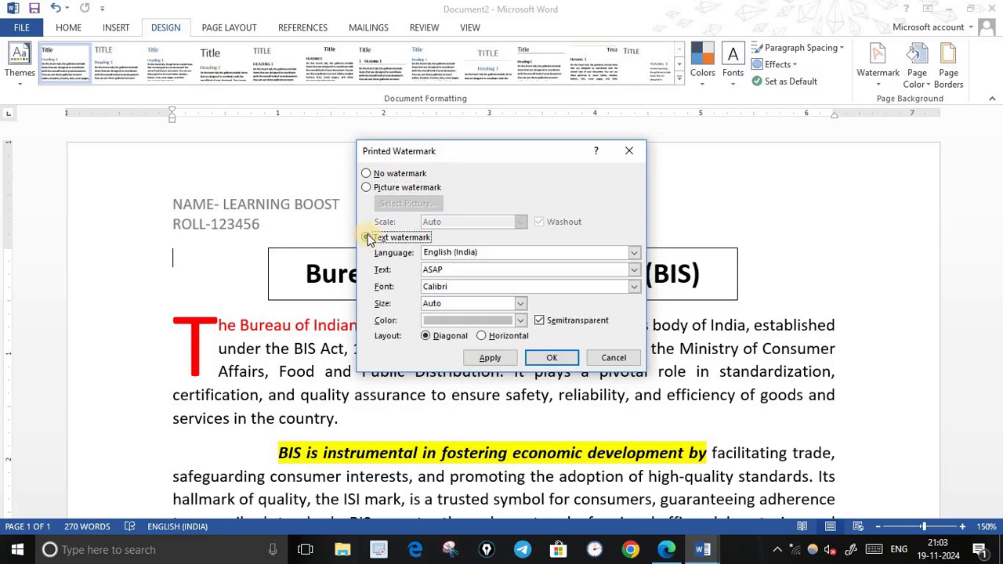
pyautogui.click(450, 270)
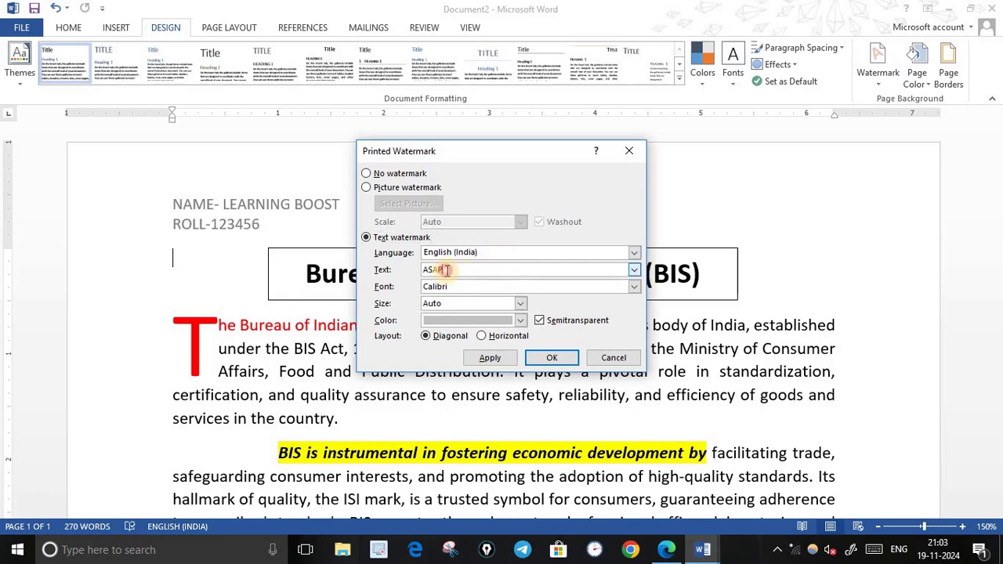
pyautogui.doubleClick(450, 269)
pyautogui.press('BackSpace')
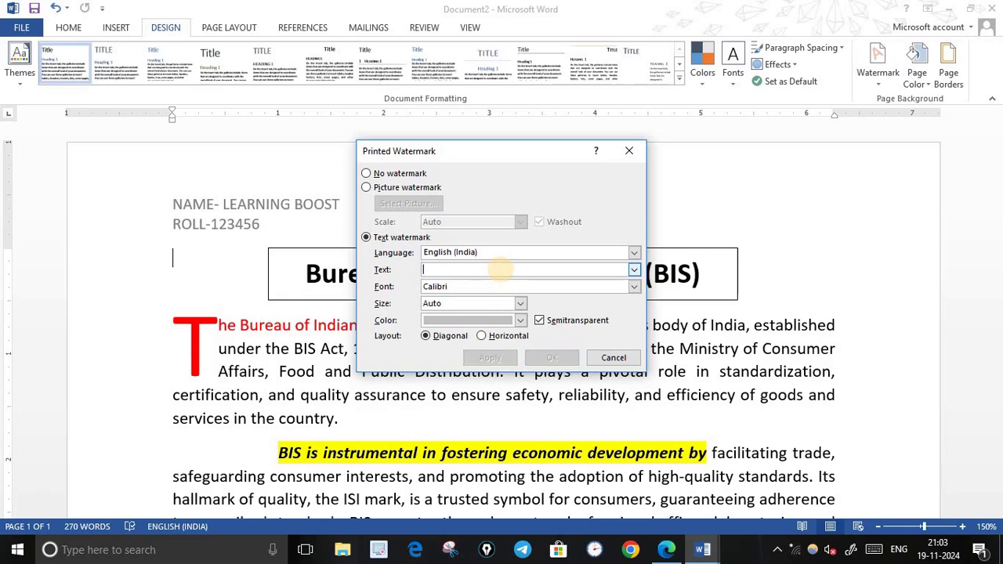
pyautogui.write('LEAR')
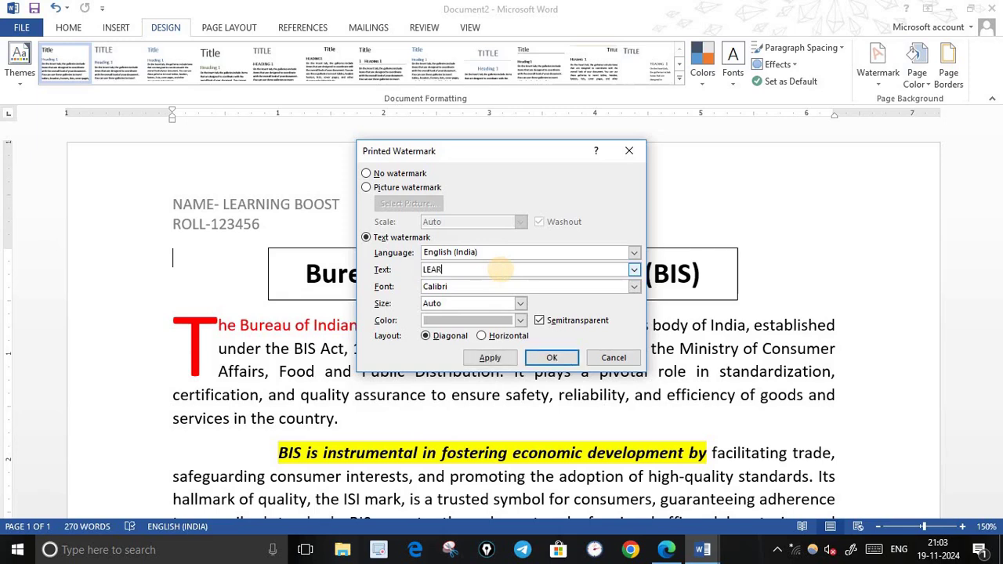
pyautogui.write('NING BOOST')
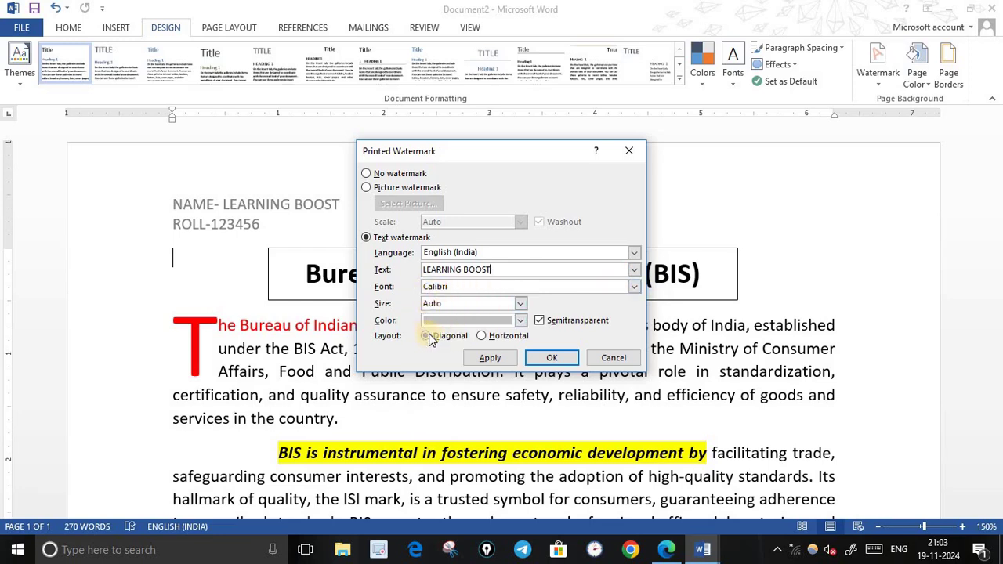
# Step: Set the watermark layout to Diagonal, apply it to the document and close the watermark settings
pyautogui.click(481, 335)
pyautogui.click(424, 339)
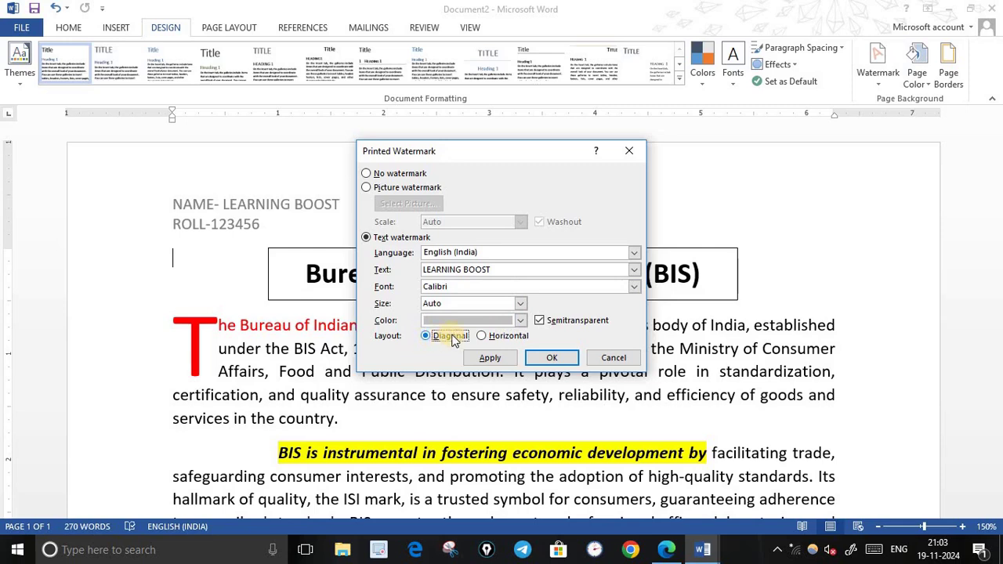
pyautogui.click(492, 358)
pyautogui.click(493, 357)
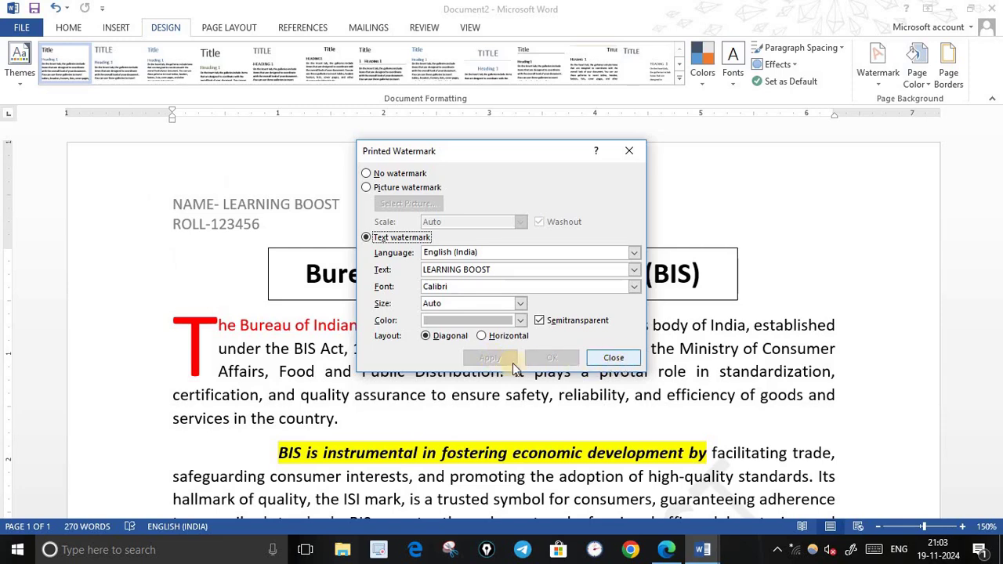
pyautogui.click(613, 358)
# Step: Check the watermark across the page, and compare the finished document with the PDF's instructions and sample layout
pyautogui.scroll(-5, 721, 368)
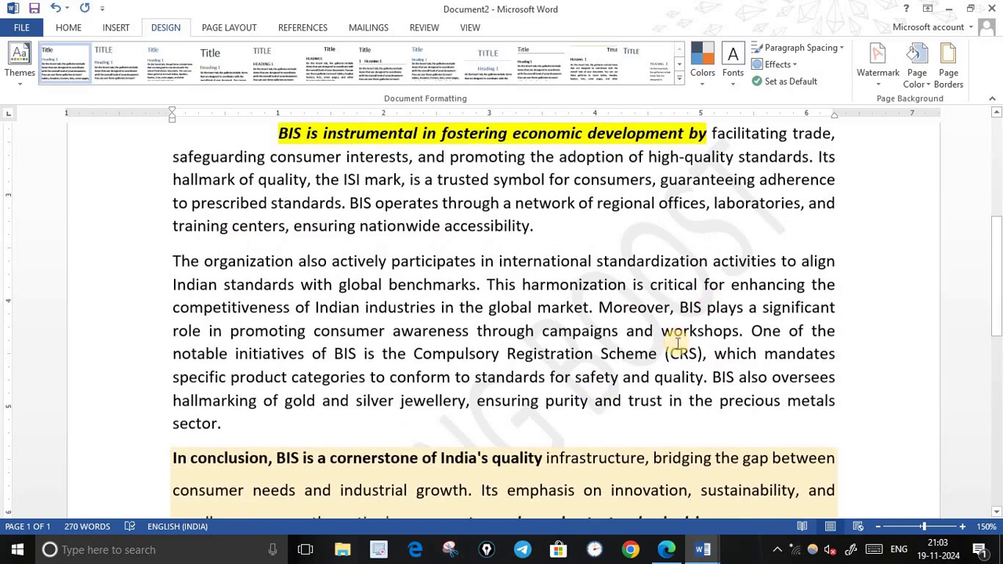
pyautogui.scroll(-3, 672, 336)
pyautogui.scroll(-3, 360, 478)
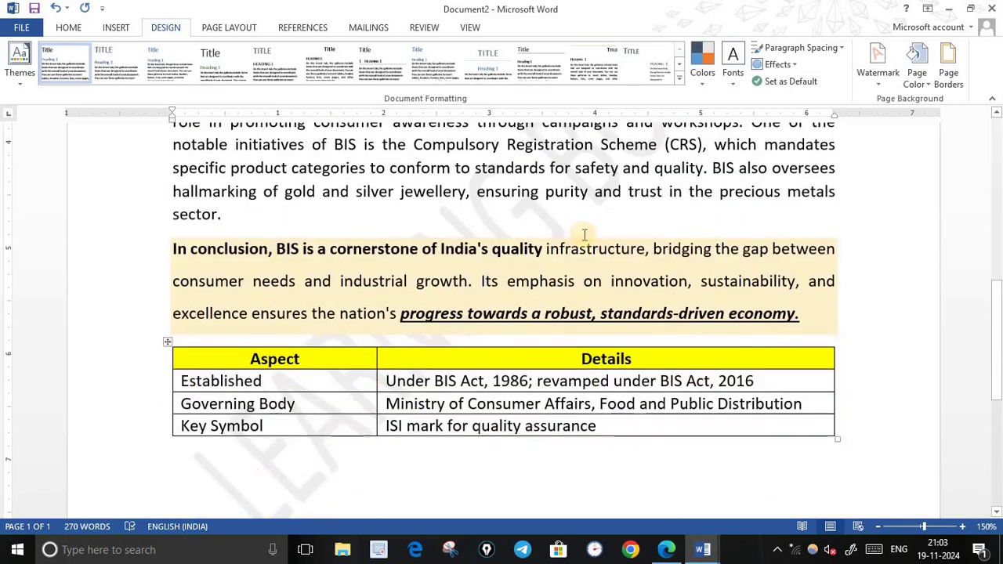
pyautogui.scroll(7, 652, 247)
pyautogui.scroll(3, 652, 247)
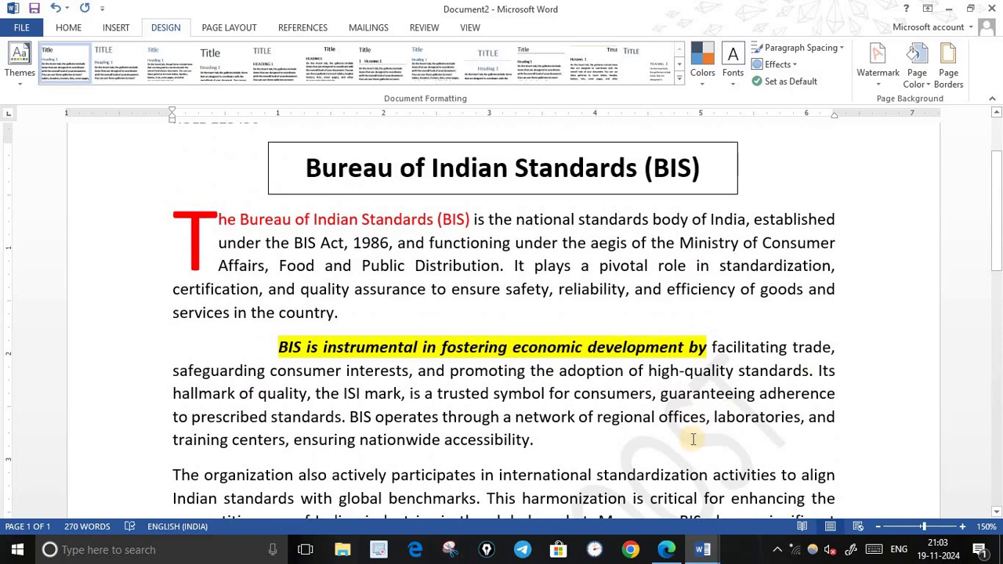
pyautogui.click(666, 550)
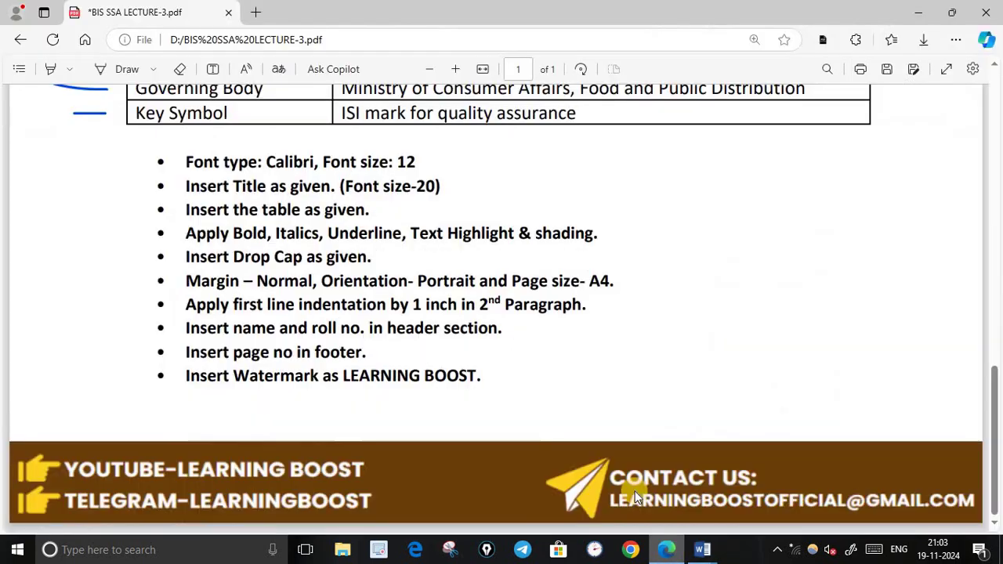
pyautogui.scroll(3, 635, 380)
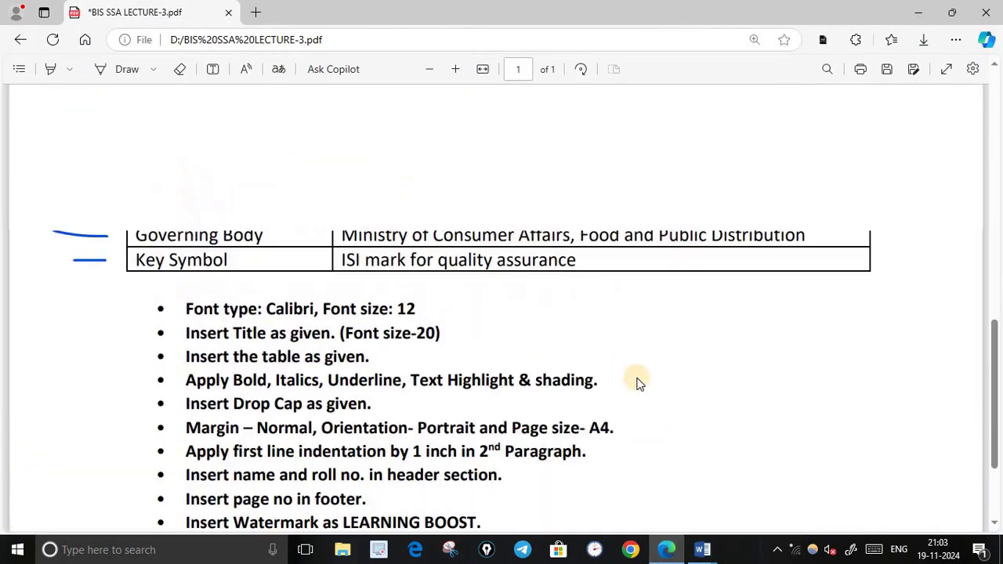
pyautogui.scroll(-3, 635, 381)
pyautogui.scroll(15, 639, 383)
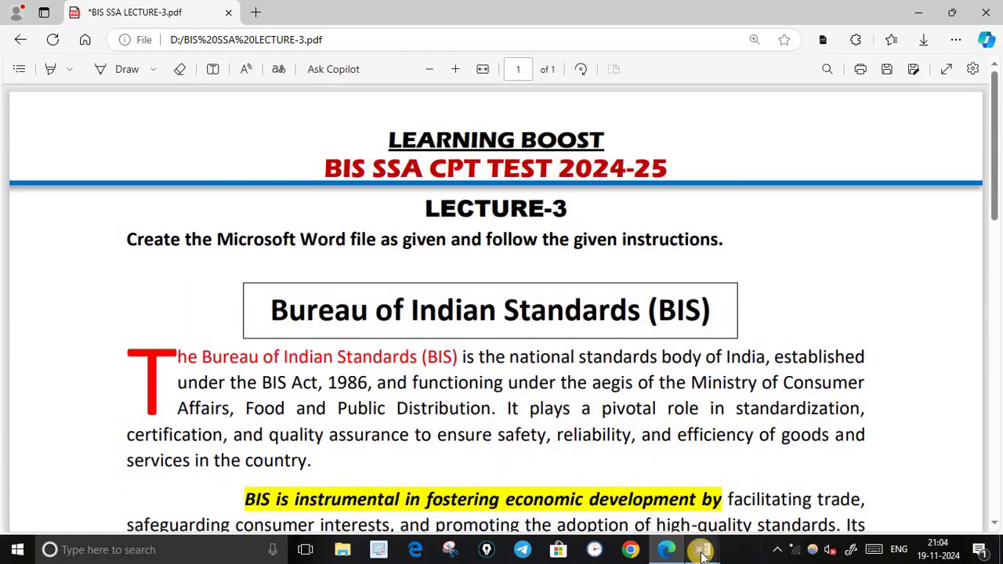
pyautogui.moveTo(702, 552)
pyautogui.click(759, 479)
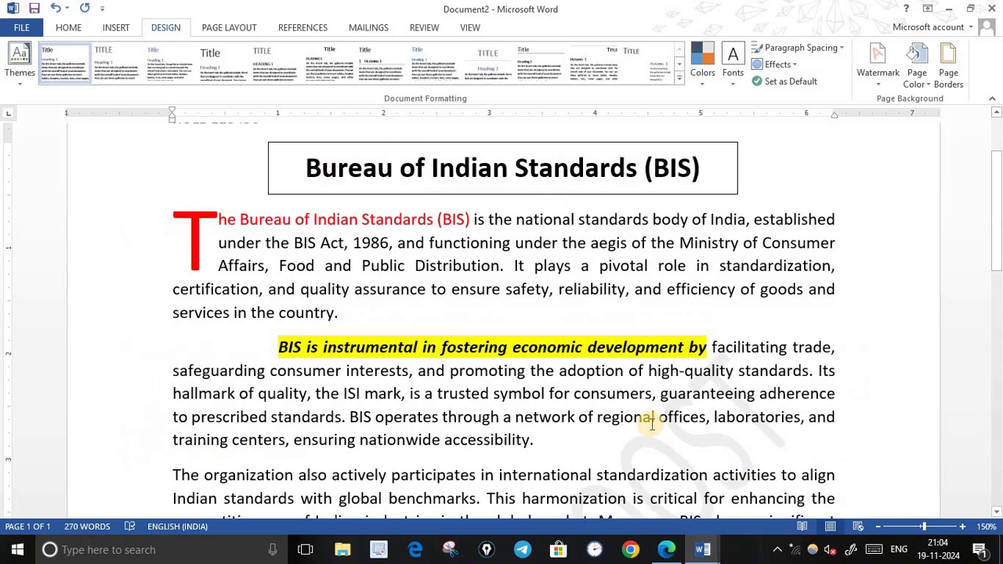
pyautogui.scroll(3, 650, 424)
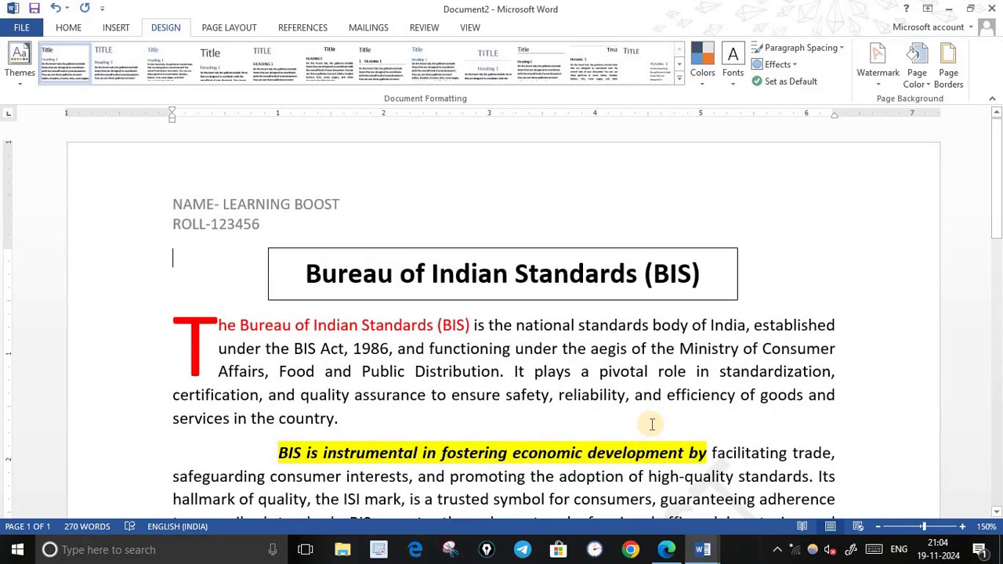